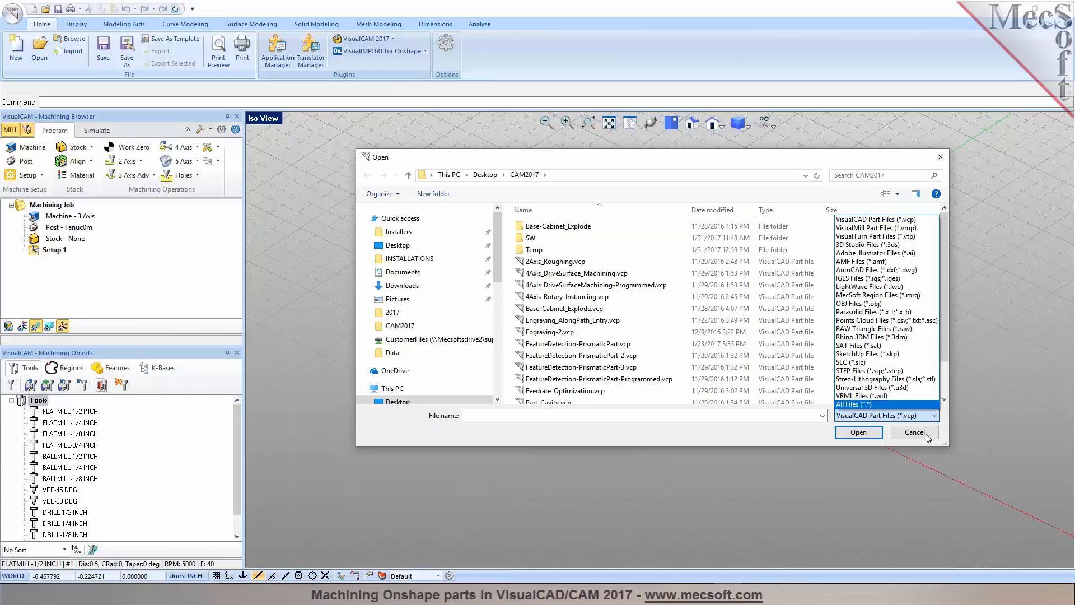
Dismiss the Open file dialog, bring up the Onshape Document Manager for importing, and widen its Document column
{"action": "left_click", "coordinate": [914, 432]}
{"action": "left_click", "coordinate": [914, 432]}
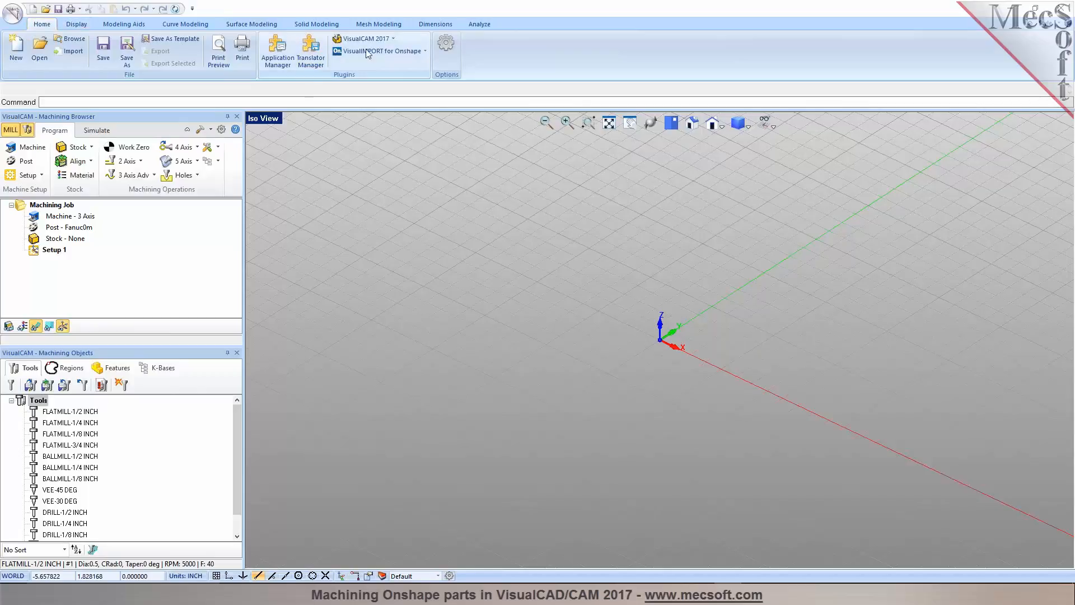
{"action": "left_click", "coordinate": [425, 51]}
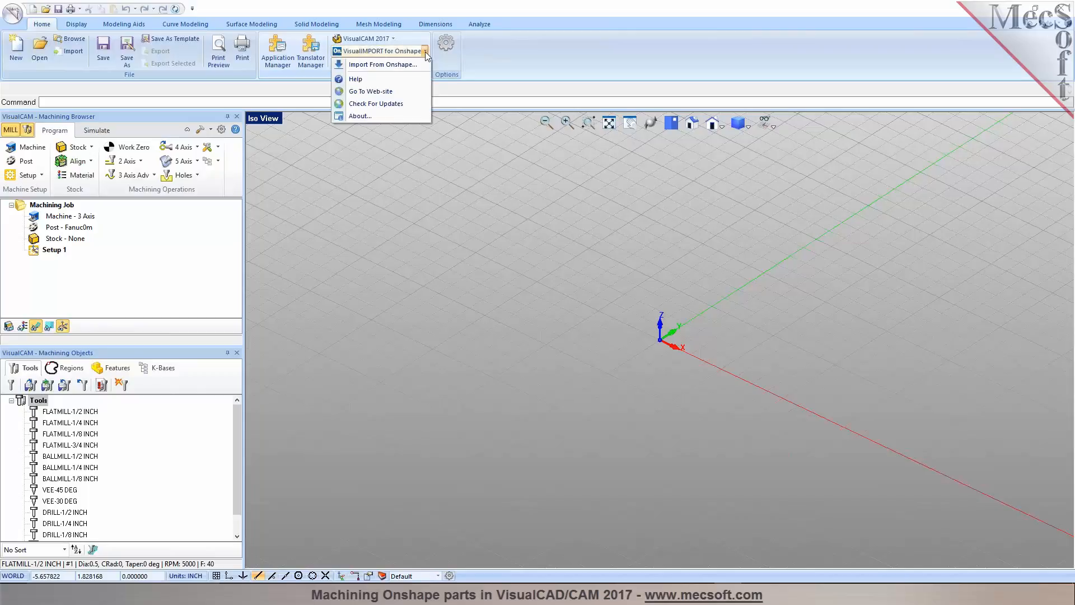
{"action": "left_click", "coordinate": [389, 66]}
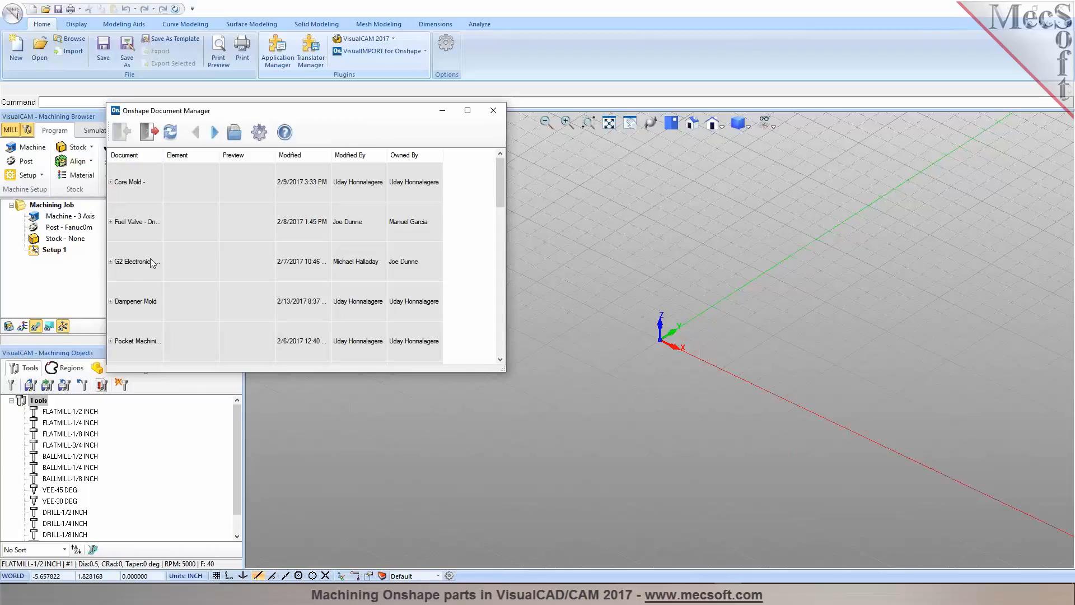
{"action": "left_click_drag", "start_coordinate": [163, 155], "coordinate": [173, 156]}
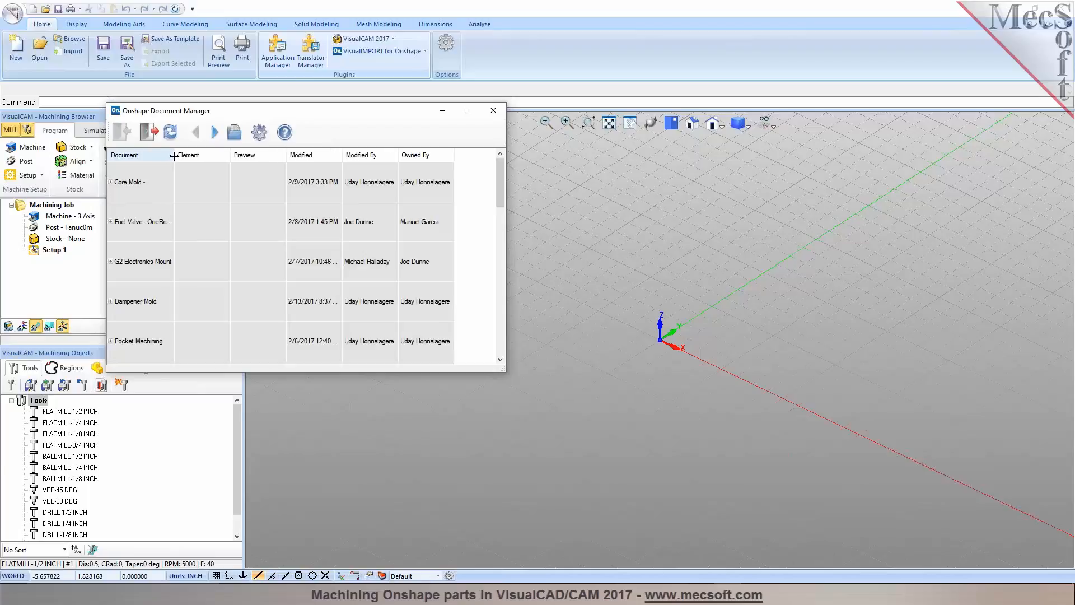
Expand the Dampener Mold and Pocket Machining documents and import the Mold Middle element of Dampener Mold
{"action": "left_click", "coordinate": [110, 301]}
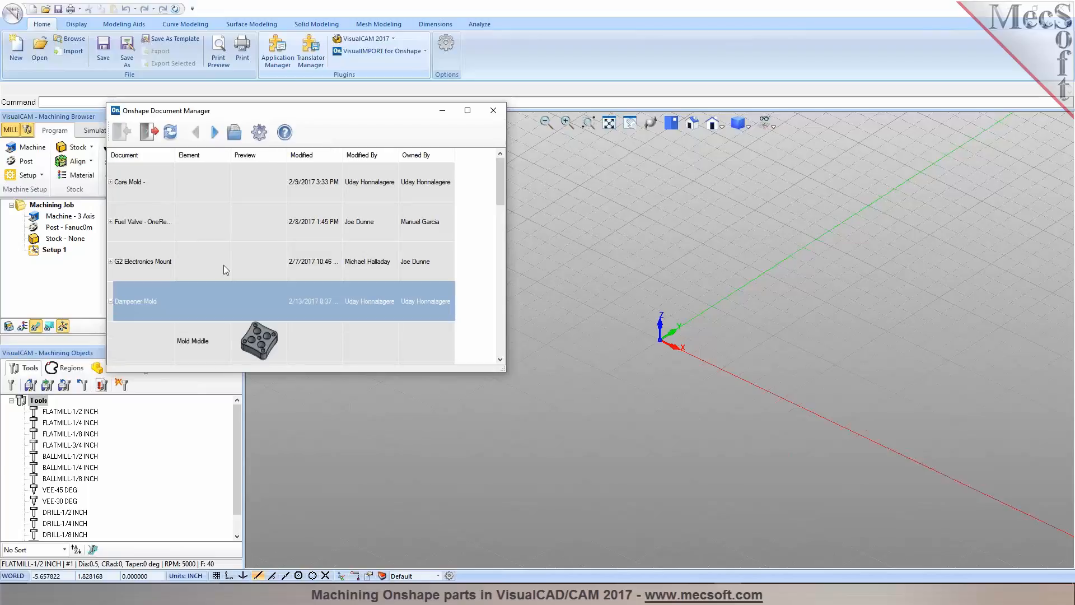
{"action": "scroll", "coordinate": [224, 265], "scroll_direction": "down", "scroll_amount": 1}
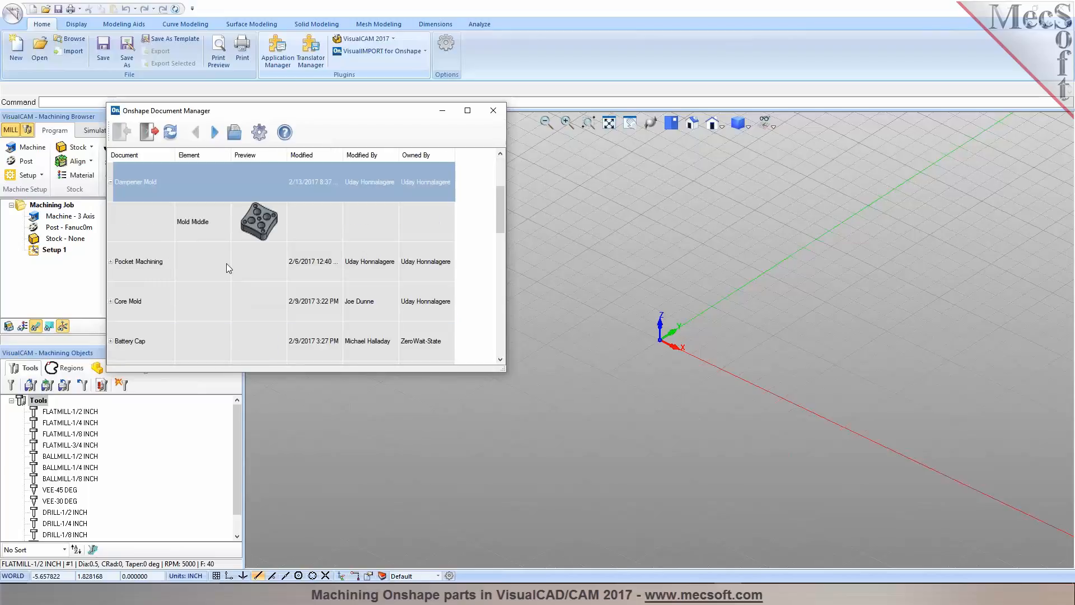
{"action": "left_click", "coordinate": [111, 263]}
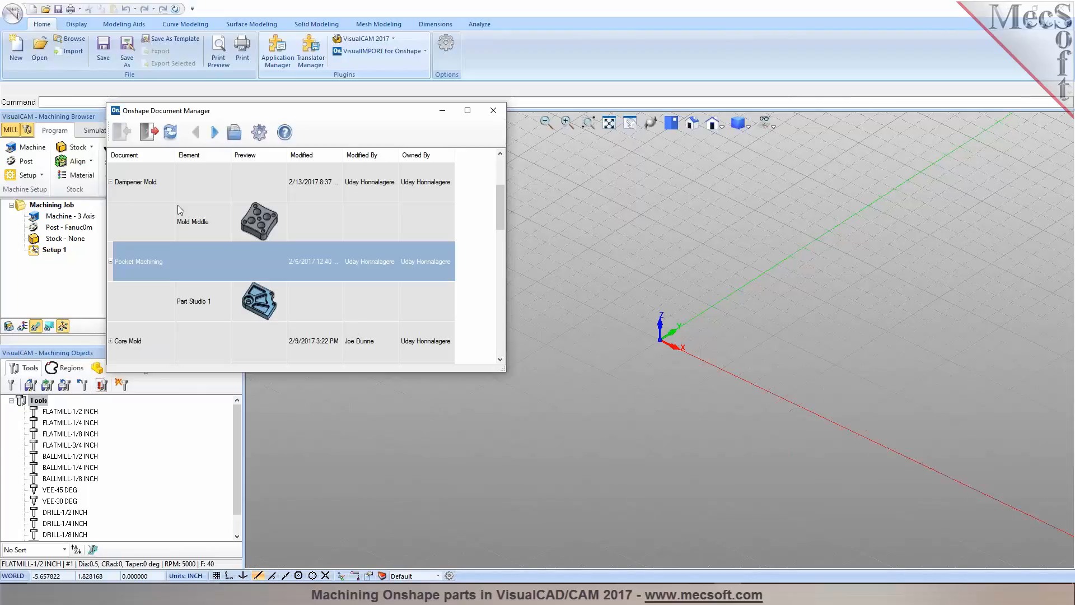
{"action": "left_click", "coordinate": [259, 225]}
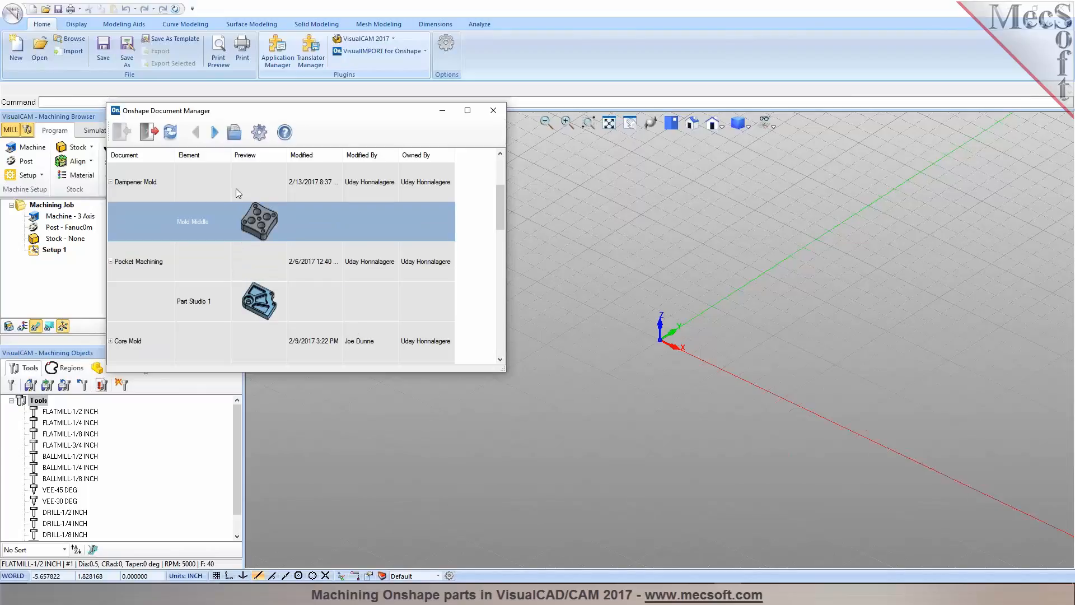
{"action": "left_click", "coordinate": [234, 133]}
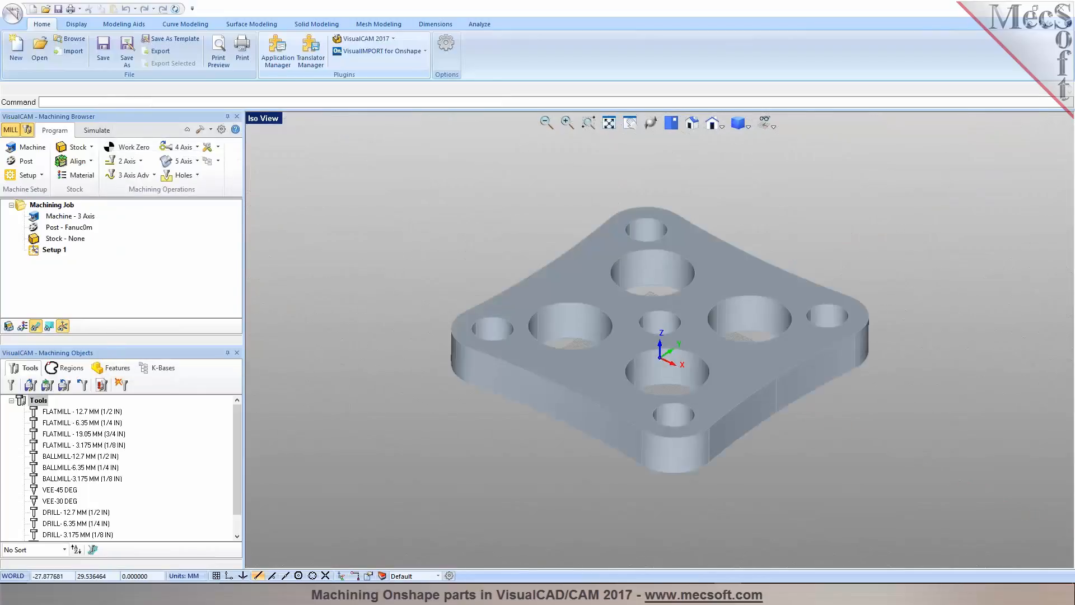
Examine the imported mold plate from several angles and check its bounding lengths with Part Info
{"action": "right_click_drag", "start_coordinate": [671, 263], "coordinate": [680, 331]}
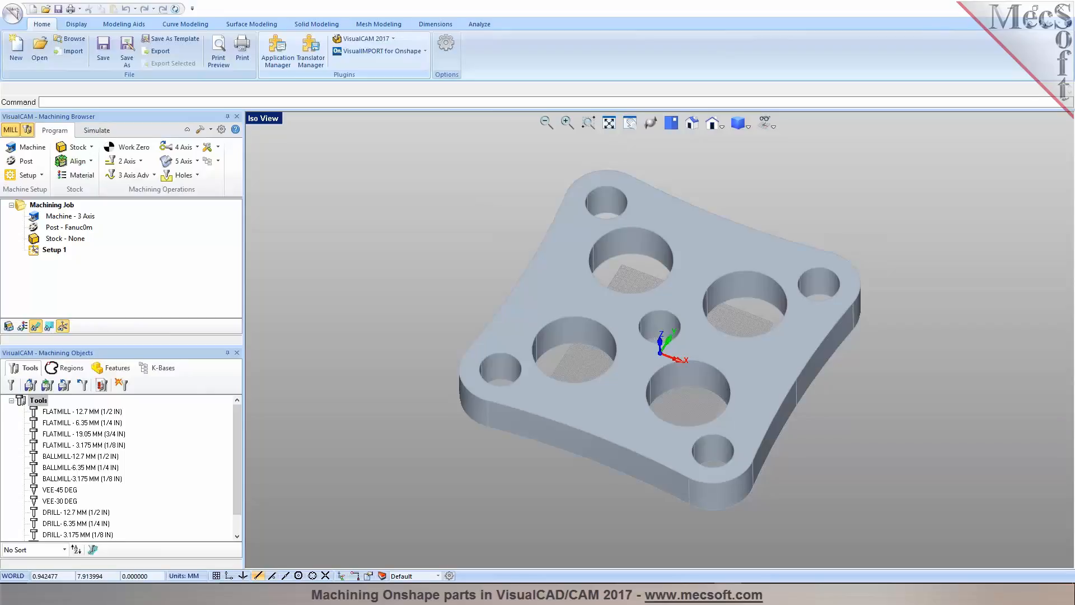
{"action": "right_click_drag", "start_coordinate": [667, 345], "coordinate": [638, 381]}
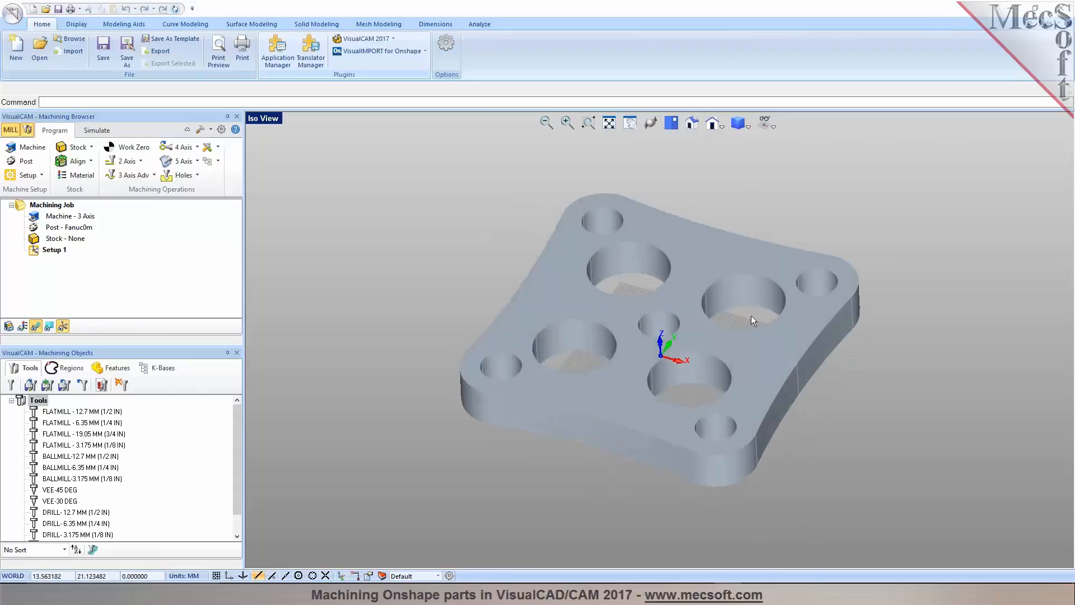
{"action": "scroll", "coordinate": [751, 315], "scroll_direction": "up", "scroll_amount": 2}
{"action": "mouse_move", "coordinate": [642, 339]}
{"action": "right_mouse_down"}
{"action": "mouse_move", "coordinate": [640, 351]}
{"action": "mouse_move", "coordinate": [641, 340]}
{"action": "right_mouse_up"}
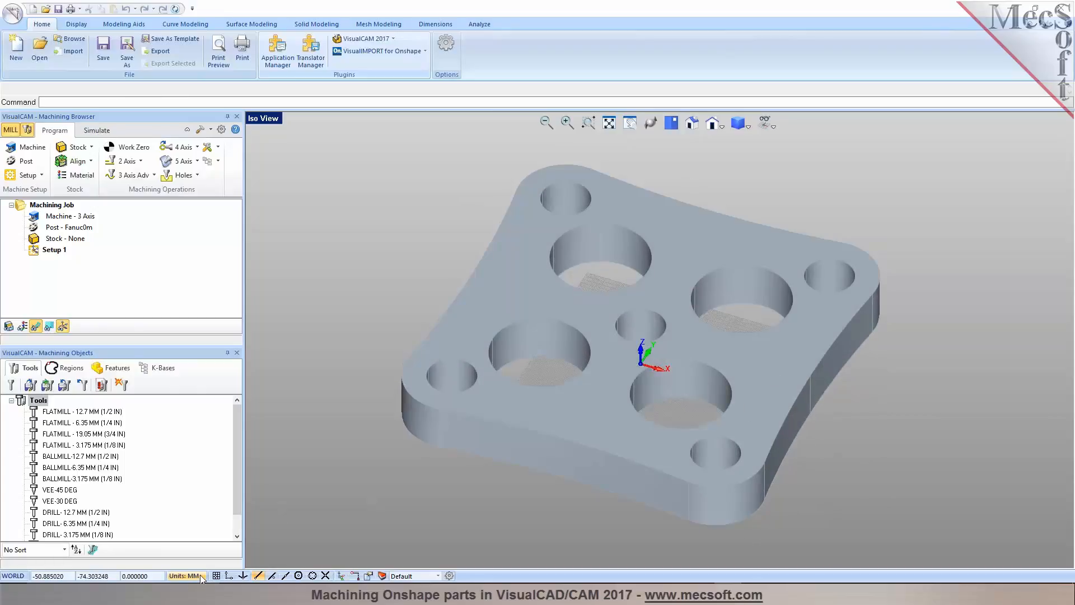
{"action": "left_click", "coordinate": [478, 24]}
{"action": "left_click", "coordinate": [153, 51]}
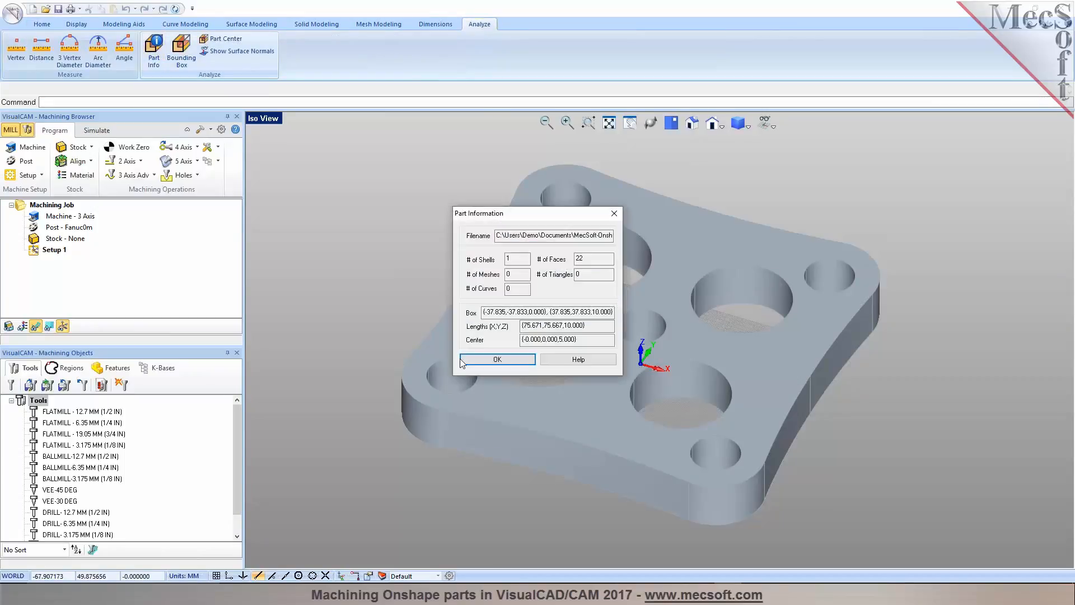
{"action": "left_click", "coordinate": [518, 359]}
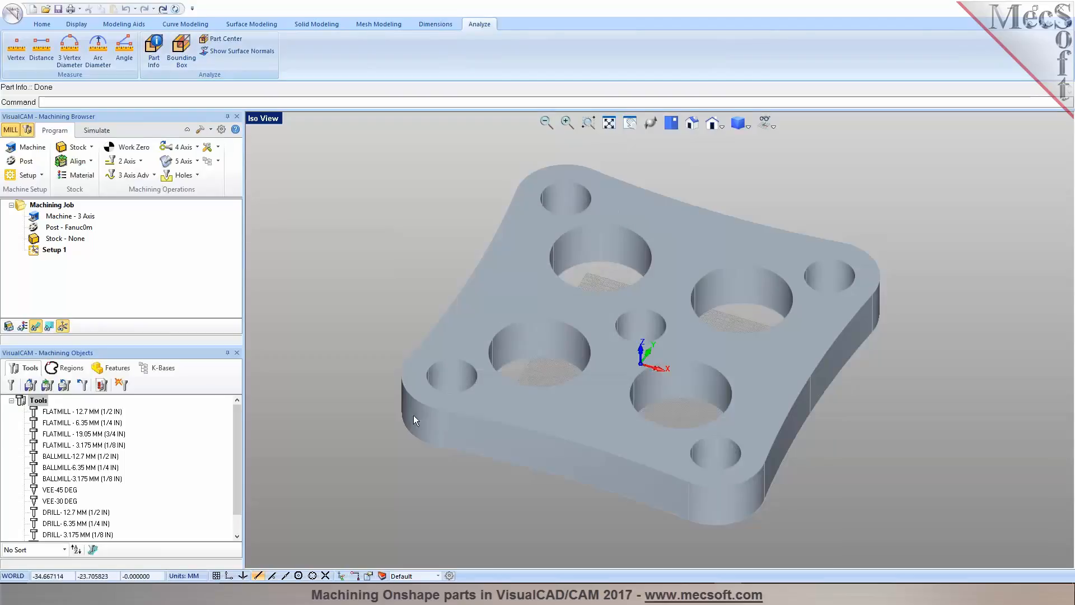
Change the model units from millimeters to inches, scaling the part by 0.0393701 and accepting removal of the CAM data
{"action": "left_click", "coordinate": [190, 577]}
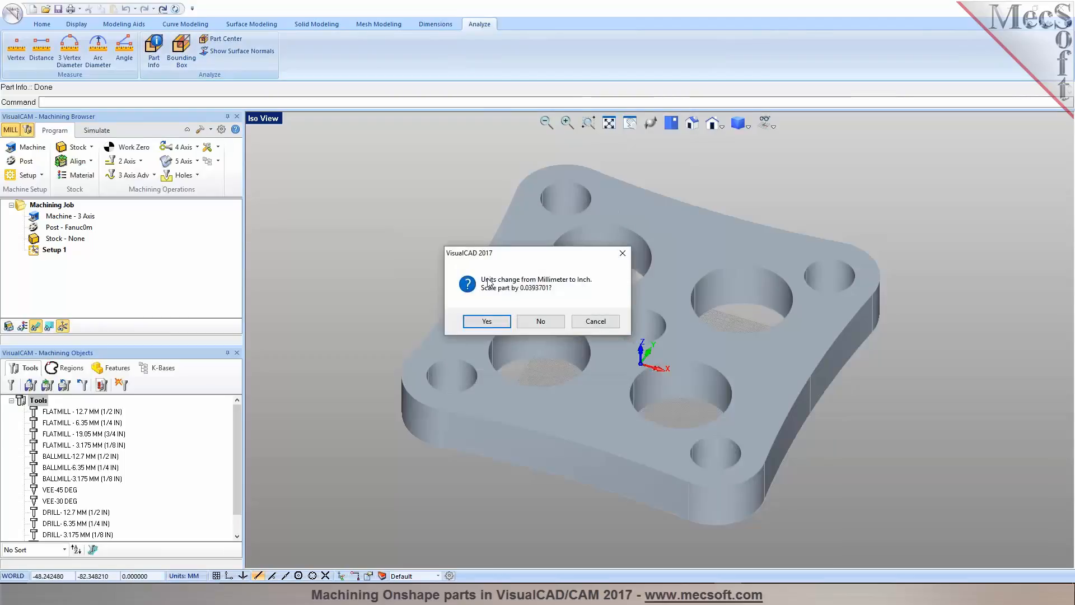
{"action": "left_click", "coordinate": [486, 322]}
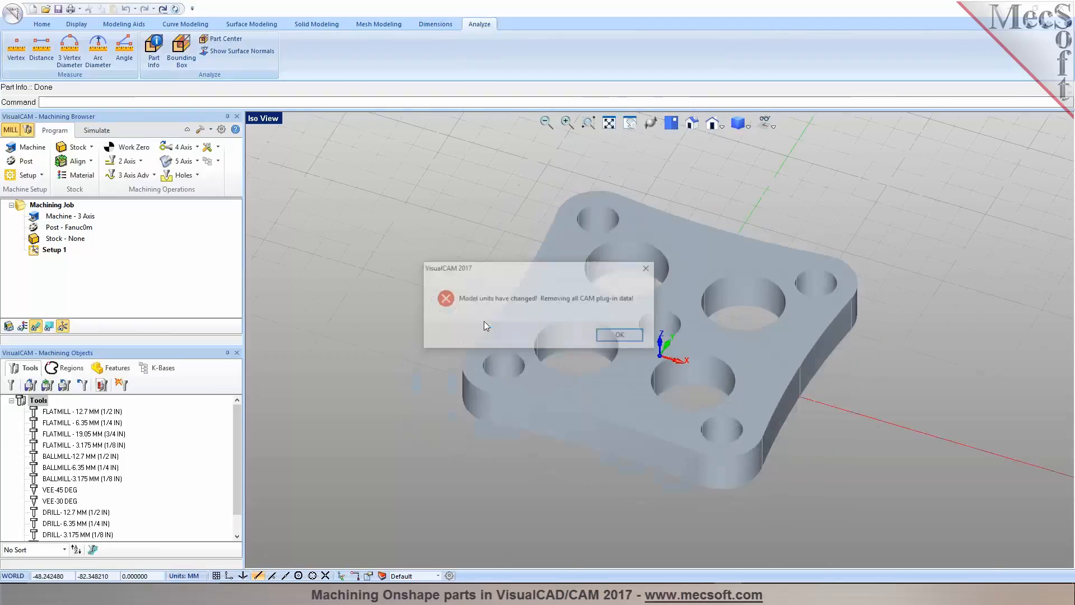
{"action": "left_click", "coordinate": [620, 334]}
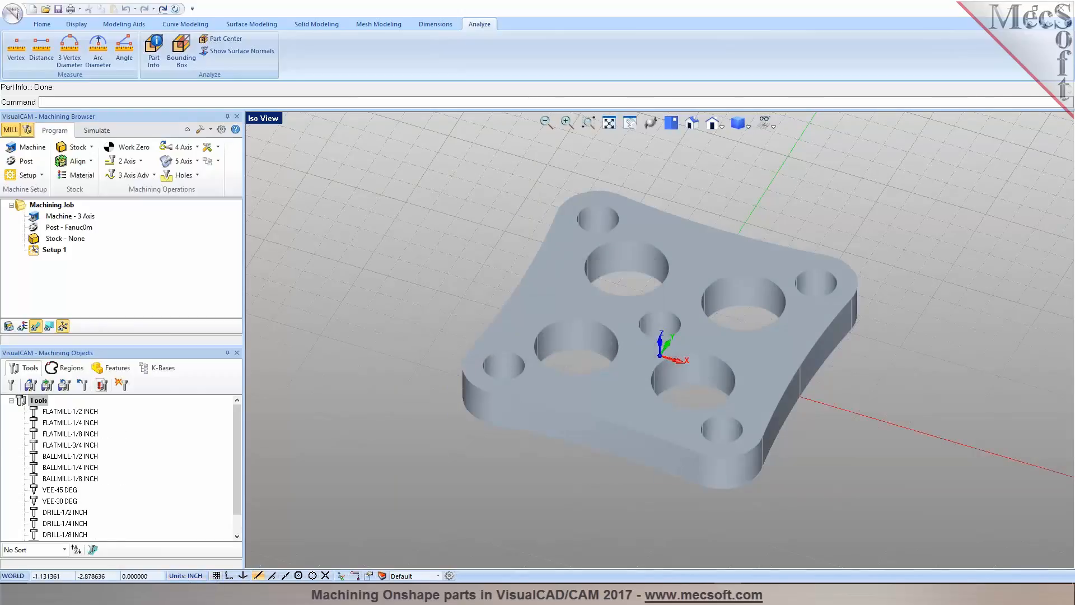
Check the rescaled part's X, Y and Z lengths in inches with Part Info
{"action": "left_click", "coordinate": [153, 49]}
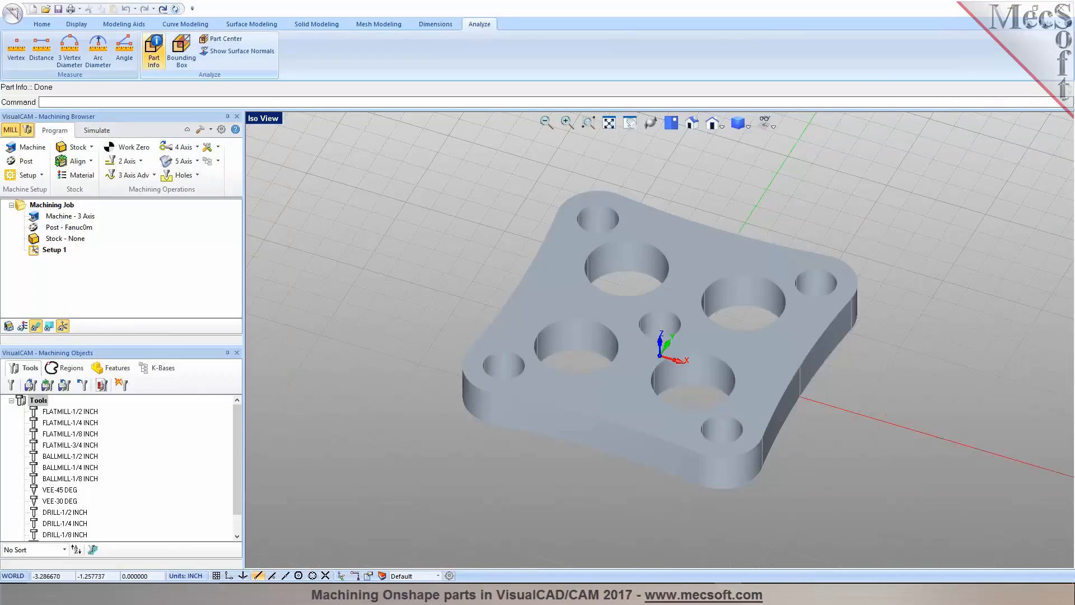
{"action": "left_click", "coordinate": [532, 327]}
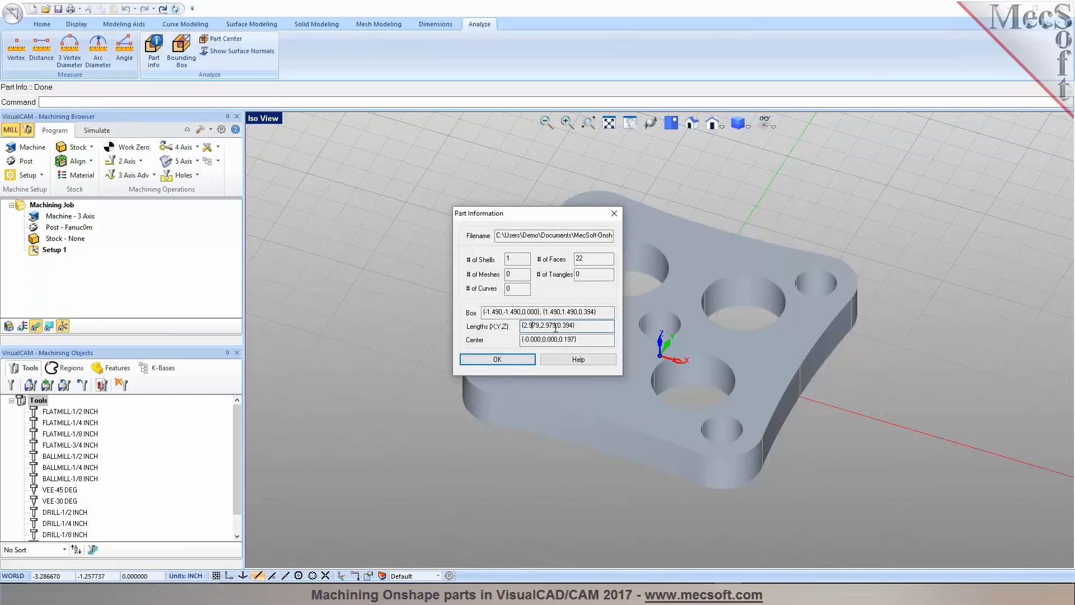
{"action": "left_click_drag", "start_coordinate": [527, 327], "coordinate": [575, 327]}
{"action": "left_click", "coordinate": [506, 359]}
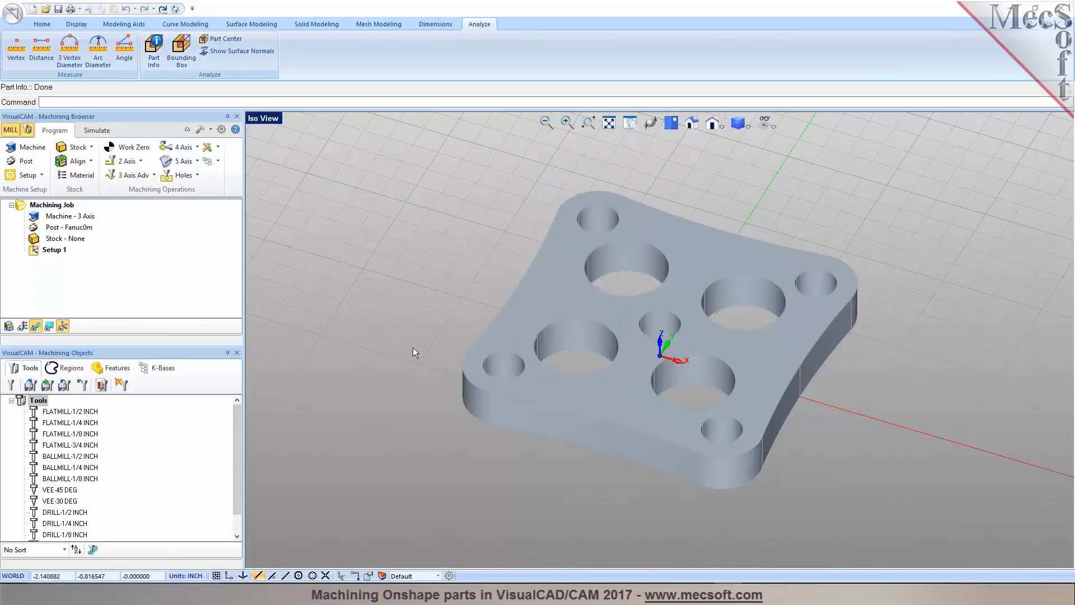
View the part in a four-viewport layout and return to a single maximized isometric view
{"action": "left_click", "coordinate": [270, 118]}
{"action": "left_click", "coordinate": [294, 246]}
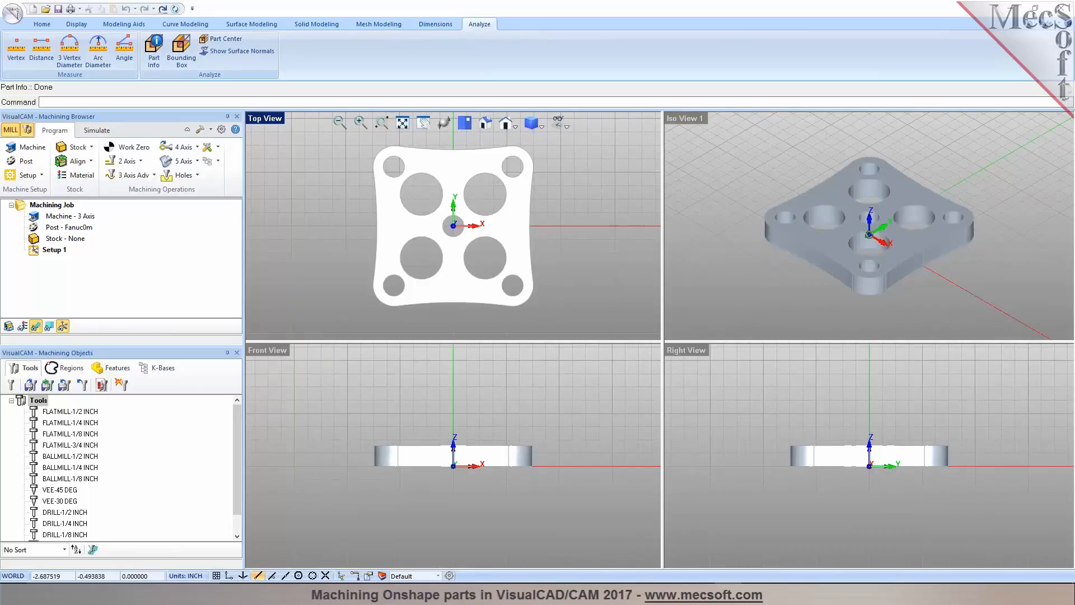
{"action": "left_click", "coordinate": [42, 24]}
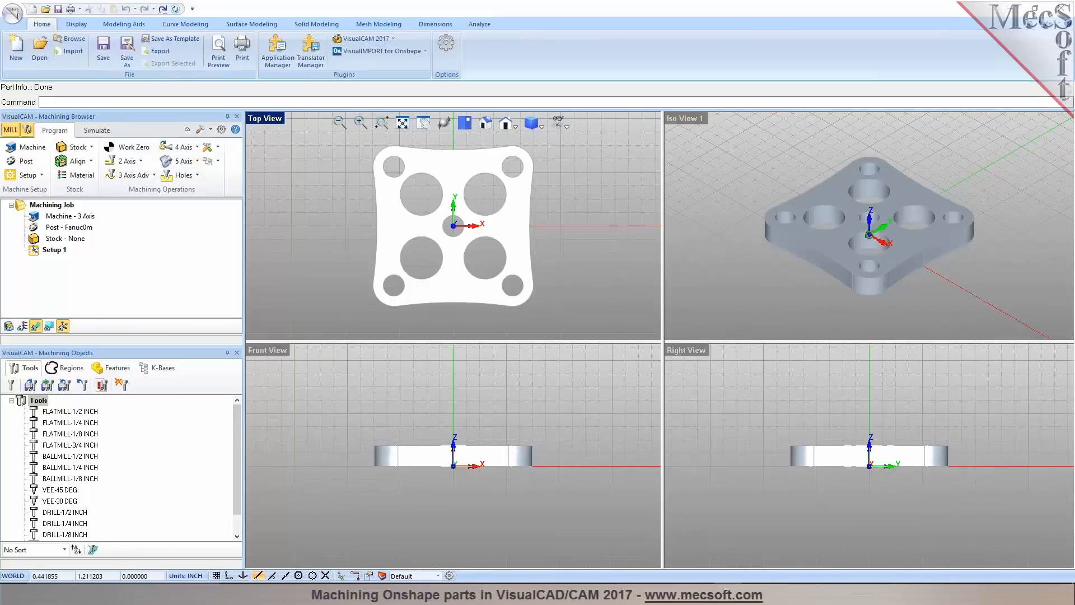
{"action": "left_click", "coordinate": [696, 180]}
{"action": "double_click", "coordinate": [672, 120]}
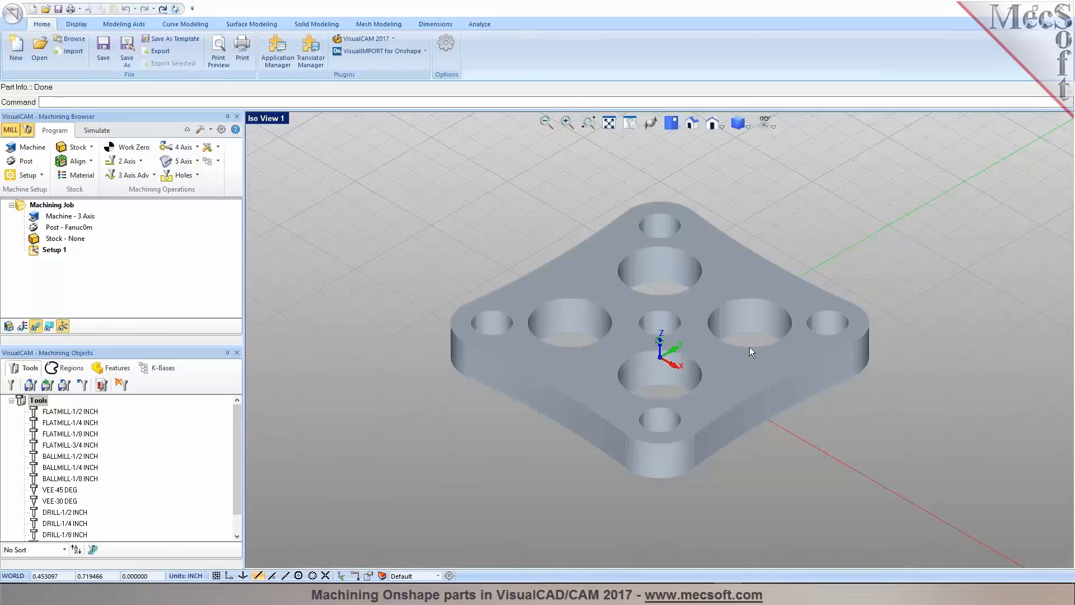
{"action": "mouse_move", "coordinate": [602, 311]}
{"action": "middle_mouse_down"}
{"action": "mouse_move", "coordinate": [637, 330]}
{"action": "mouse_move", "coordinate": [635, 297]}
{"action": "mouse_move", "coordinate": [635, 320]}
{"action": "mouse_move", "coordinate": [617, 312]}
{"action": "middle_mouse_up"}
{"action": "scroll", "coordinate": [616, 318], "scroll_direction": "down", "scroll_amount": 2}
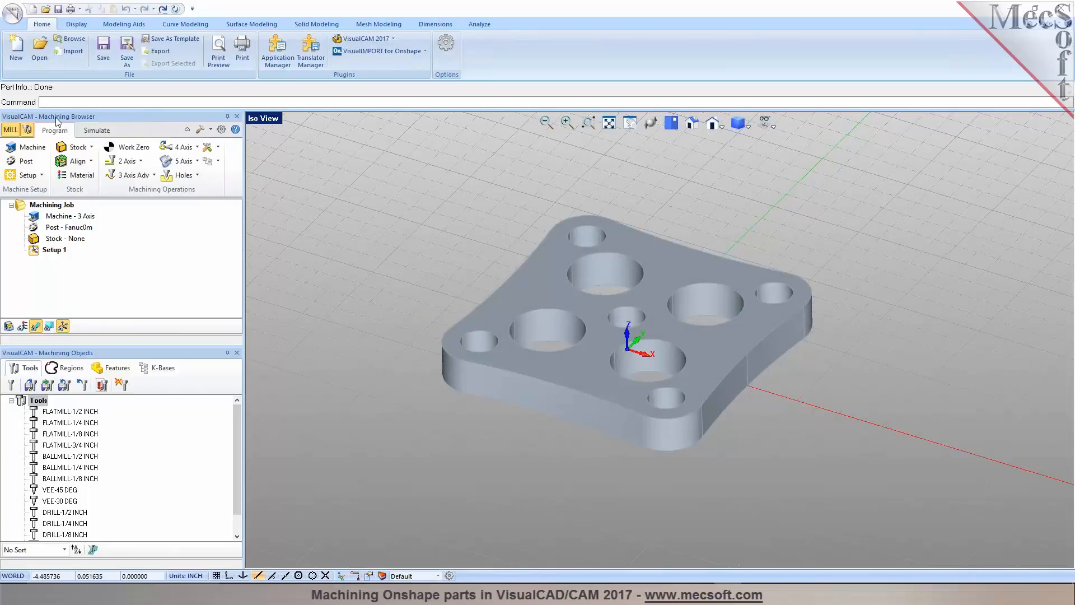
Close the Machining Browser and Machining Objects panes and load the MILL module of VisualCAM 2017
{"action": "left_click", "coordinate": [236, 116]}
{"action": "left_click", "coordinate": [236, 117]}
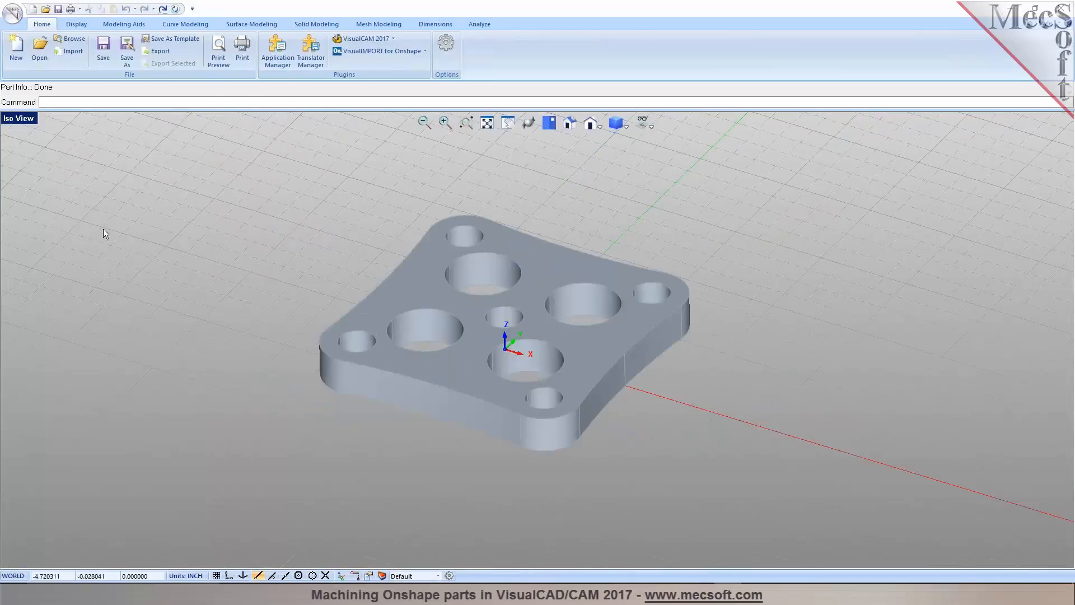
{"action": "left_click", "coordinate": [393, 38]}
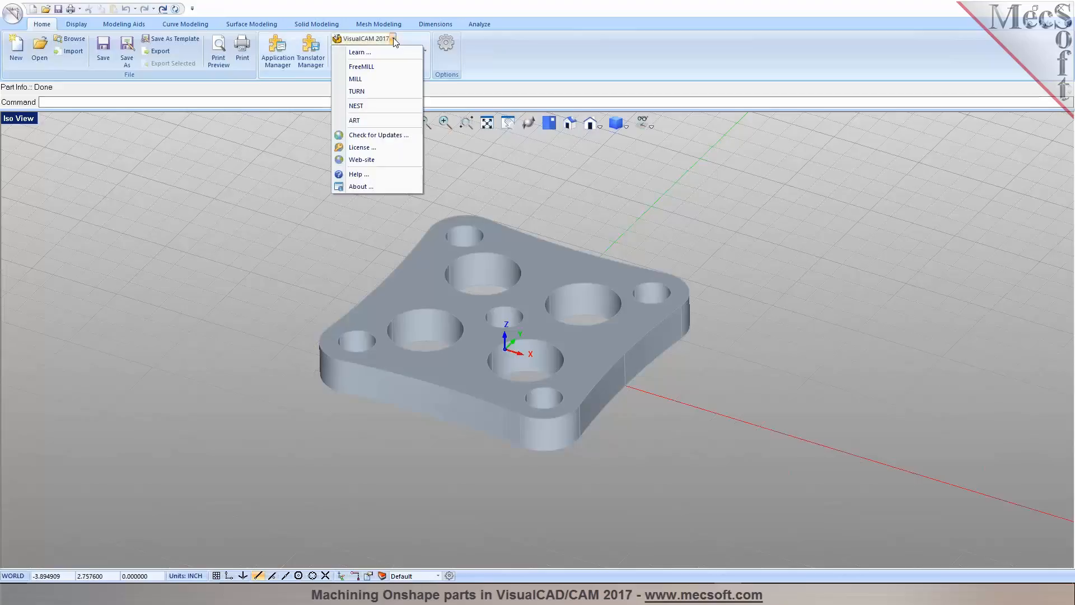
{"action": "left_click", "coordinate": [364, 78]}
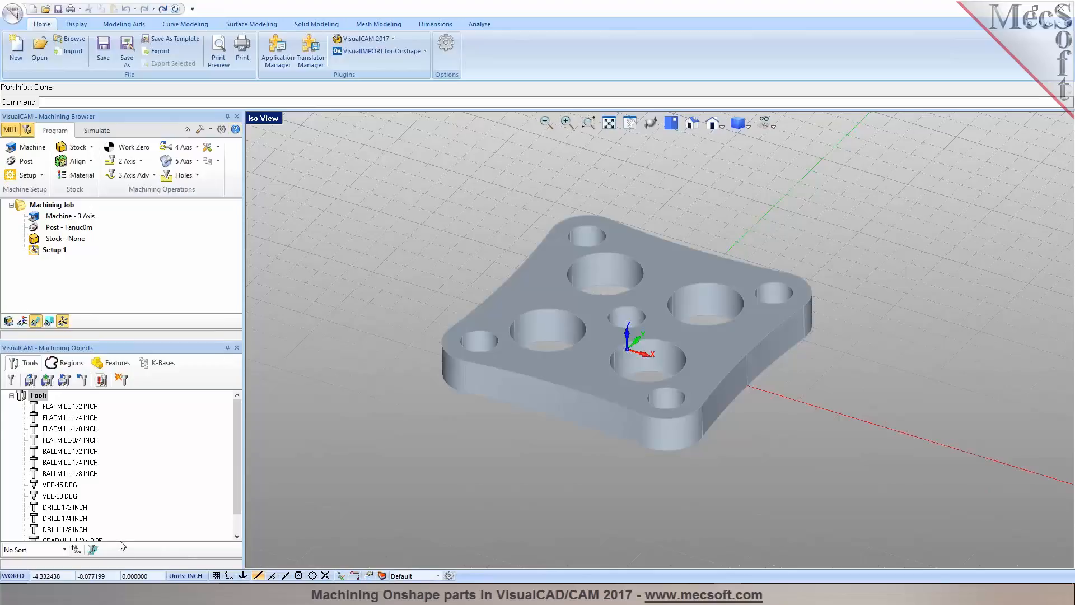
Start creating a tool and review the available tool types, including corner radius, chamfer, taper and drill
{"action": "left_click", "coordinate": [10, 380]}
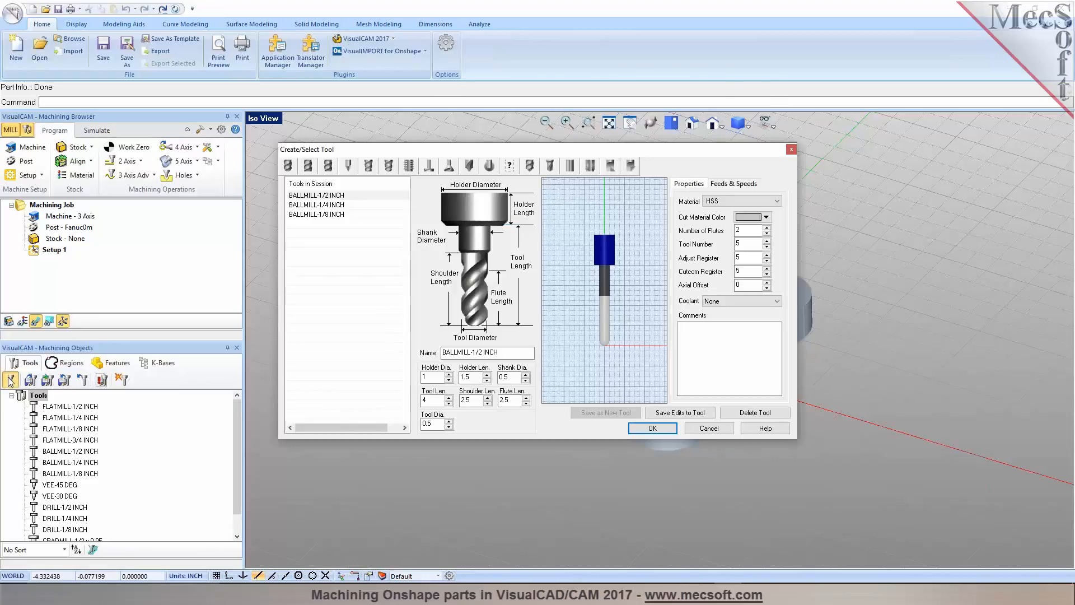
{"action": "mouse_move", "coordinate": [382, 226]}
{"action": "left_click", "coordinate": [348, 166]}
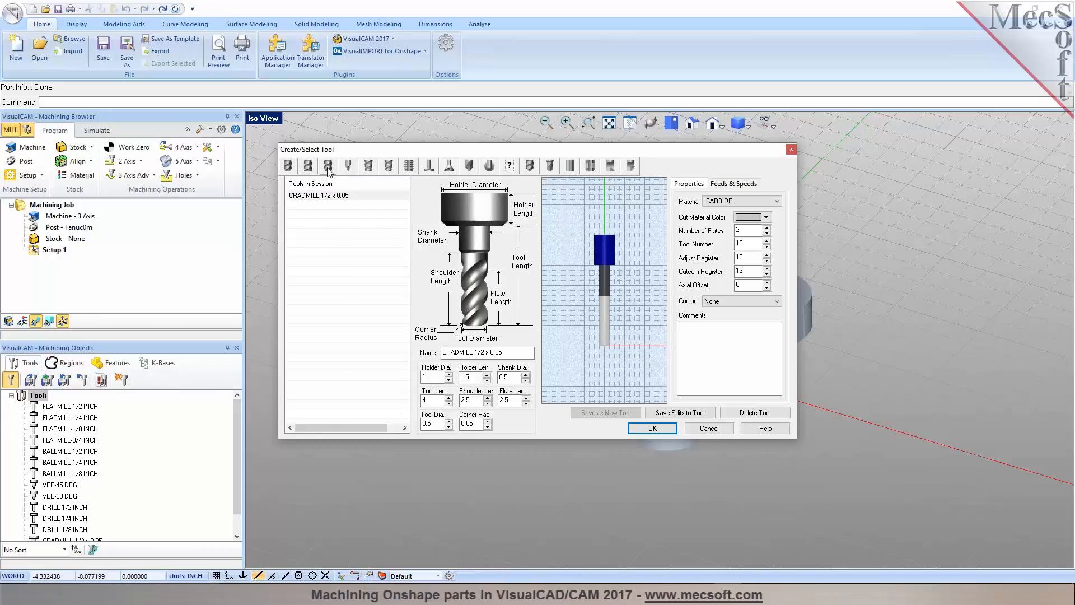
{"action": "left_click", "coordinate": [347, 168]}
{"action": "left_click", "coordinate": [368, 168]}
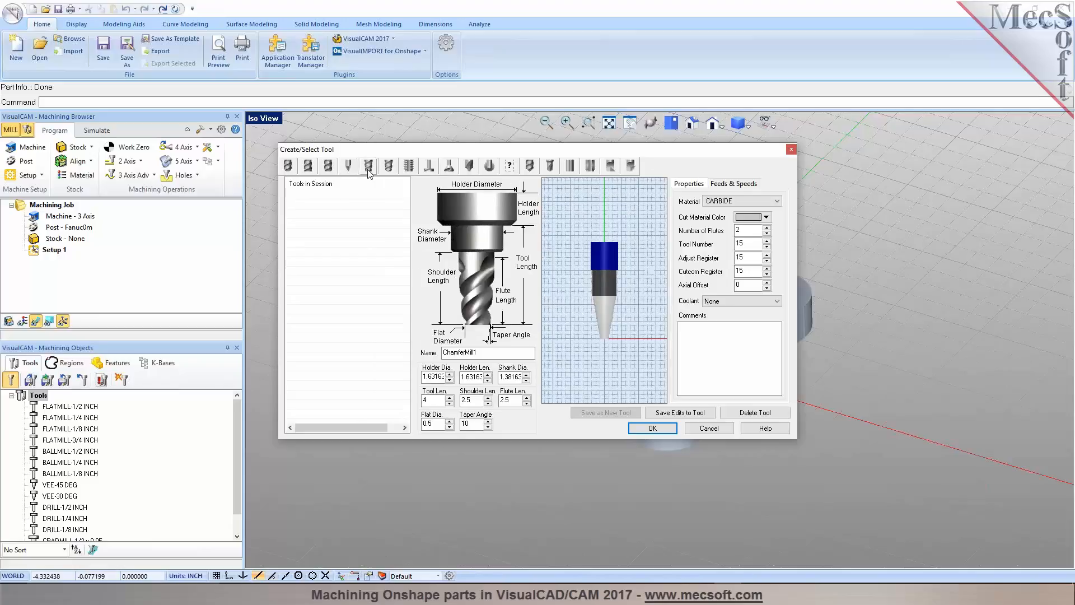
{"action": "left_click", "coordinate": [387, 168]}
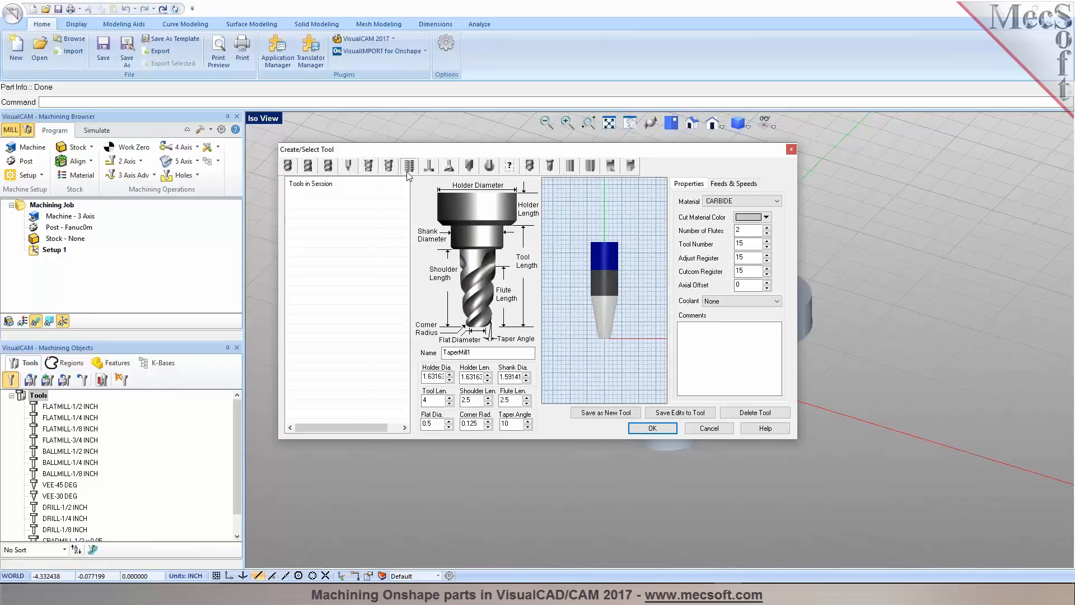
{"action": "left_click", "coordinate": [407, 168]}
{"action": "left_click", "coordinate": [428, 167]}
{"action": "left_click", "coordinate": [448, 166]}
{"action": "left_click", "coordinate": [486, 168]}
{"action": "left_click", "coordinate": [509, 165]}
{"action": "left_click", "coordinate": [528, 167]}
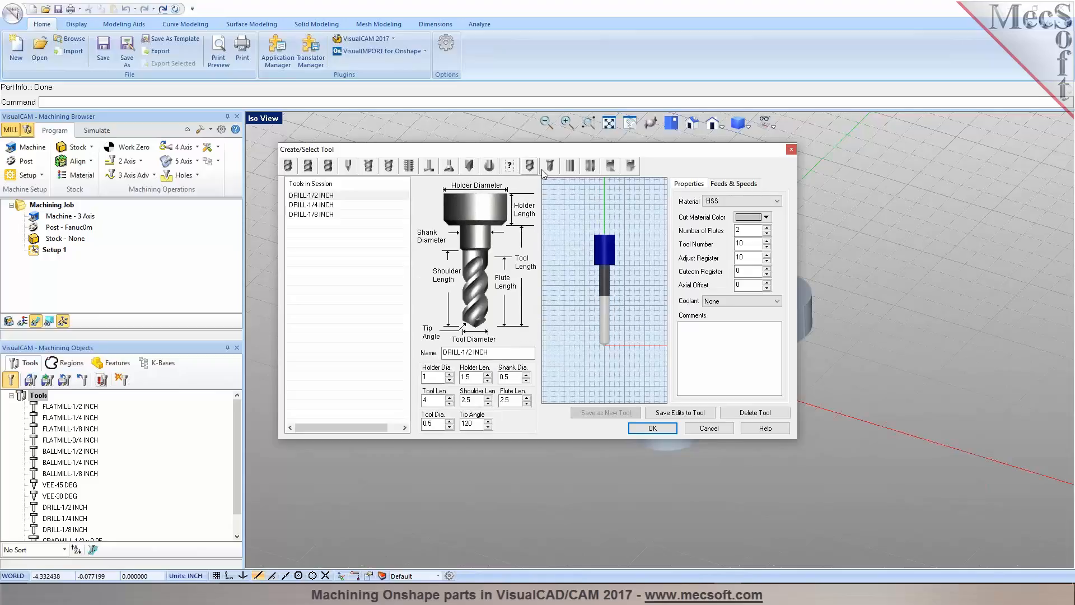
Review the feeds and speeds of the FLATMILL-1/2 INCH tool and the feed table calculator without applying any values
{"action": "left_click", "coordinate": [308, 167]}
{"action": "left_click", "coordinate": [747, 185]}
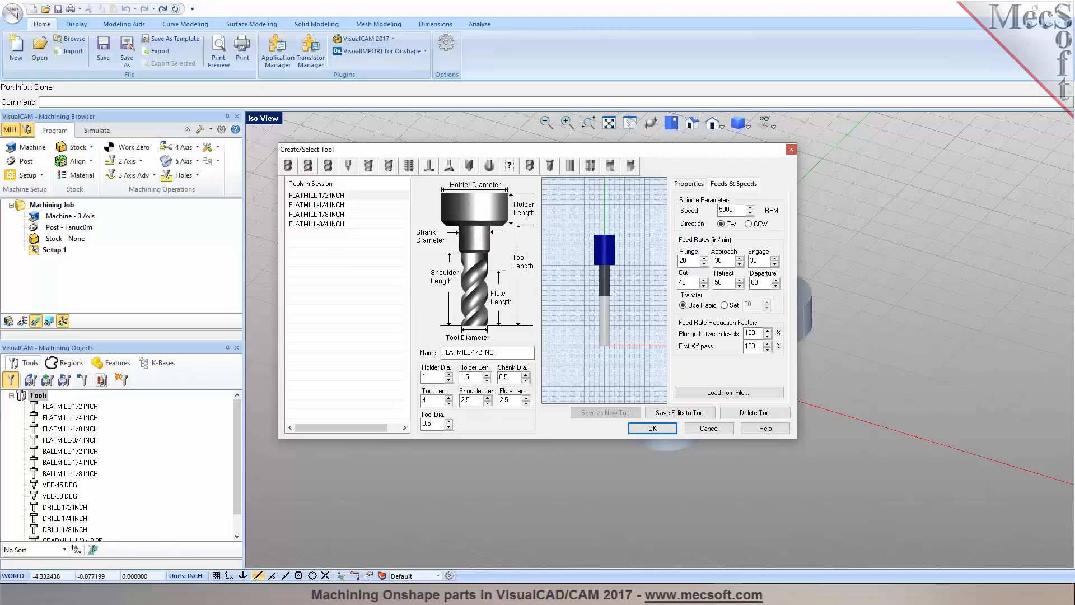
{"action": "left_click", "coordinate": [778, 393]}
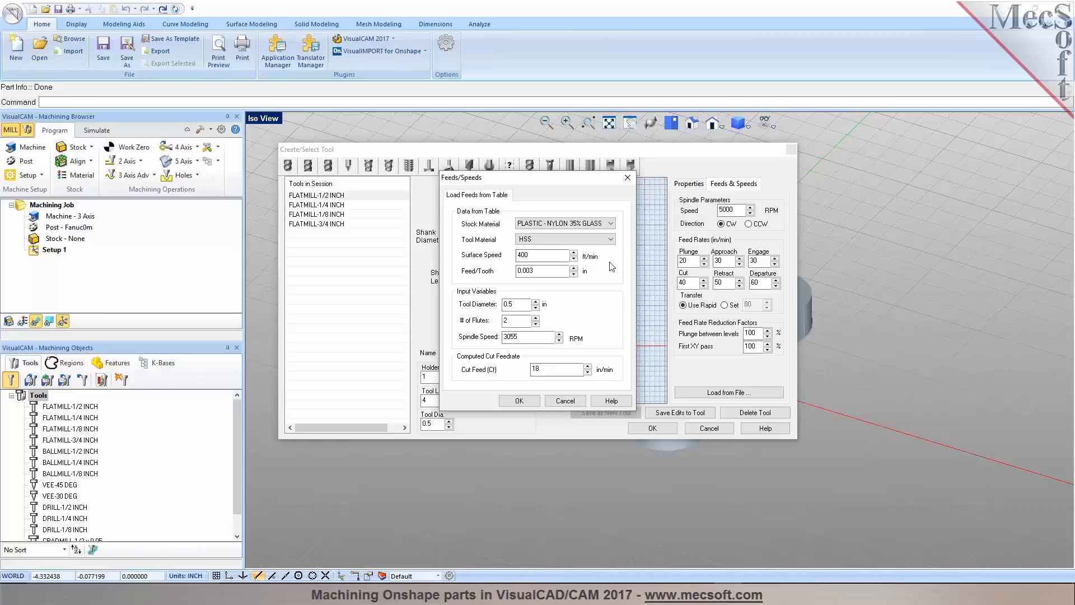
{"action": "left_click", "coordinate": [564, 401]}
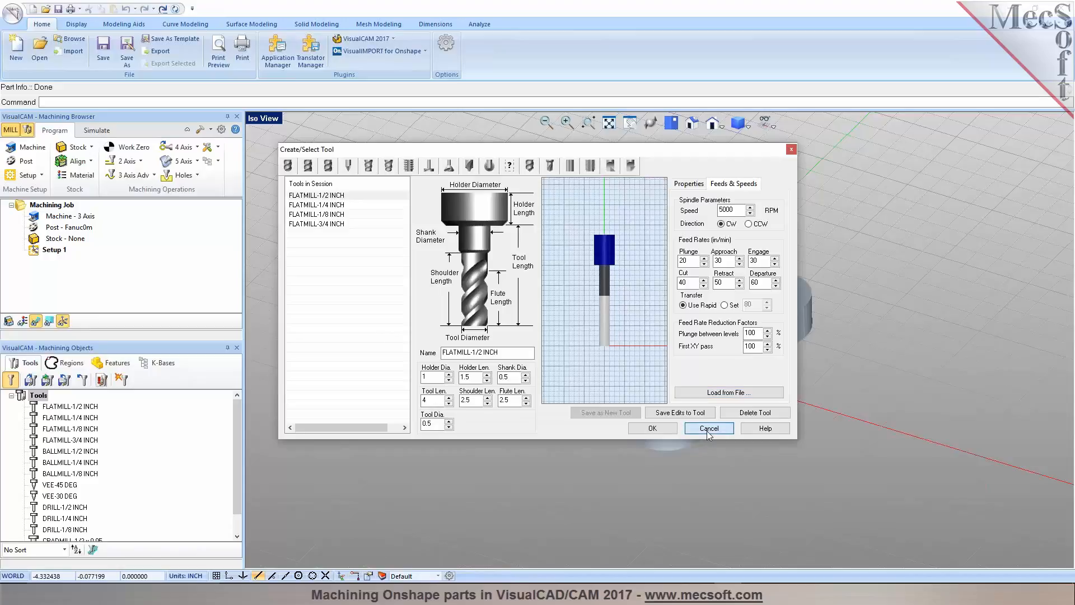
Leave the tool dialog without applying changes and define the machine tool as 3 Axis
{"action": "left_click", "coordinate": [708, 429]}
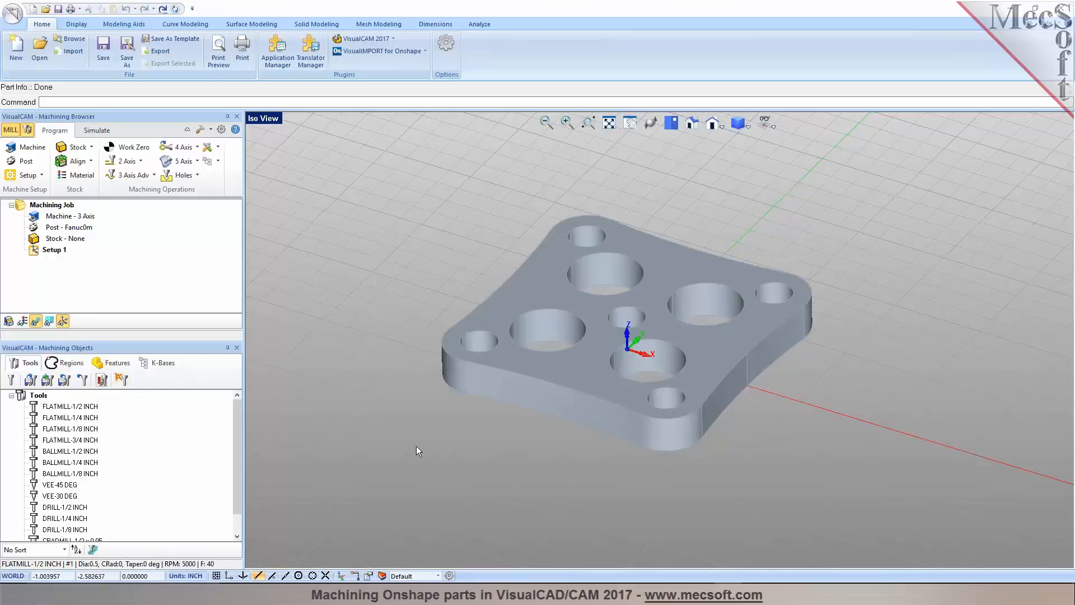
{"action": "left_click", "coordinate": [32, 148]}
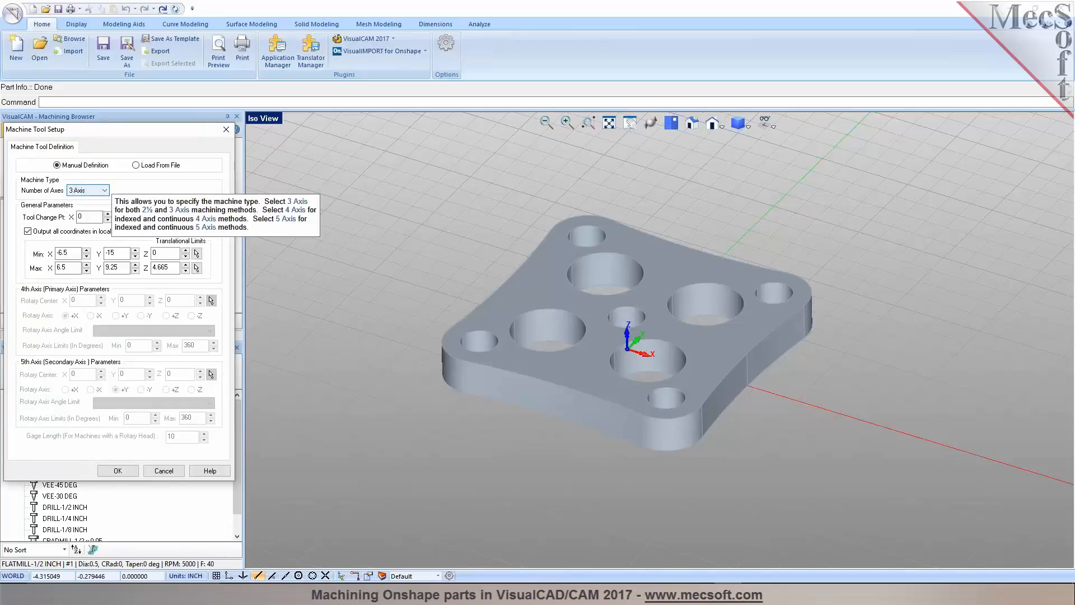
{"action": "left_click", "coordinate": [88, 190]}
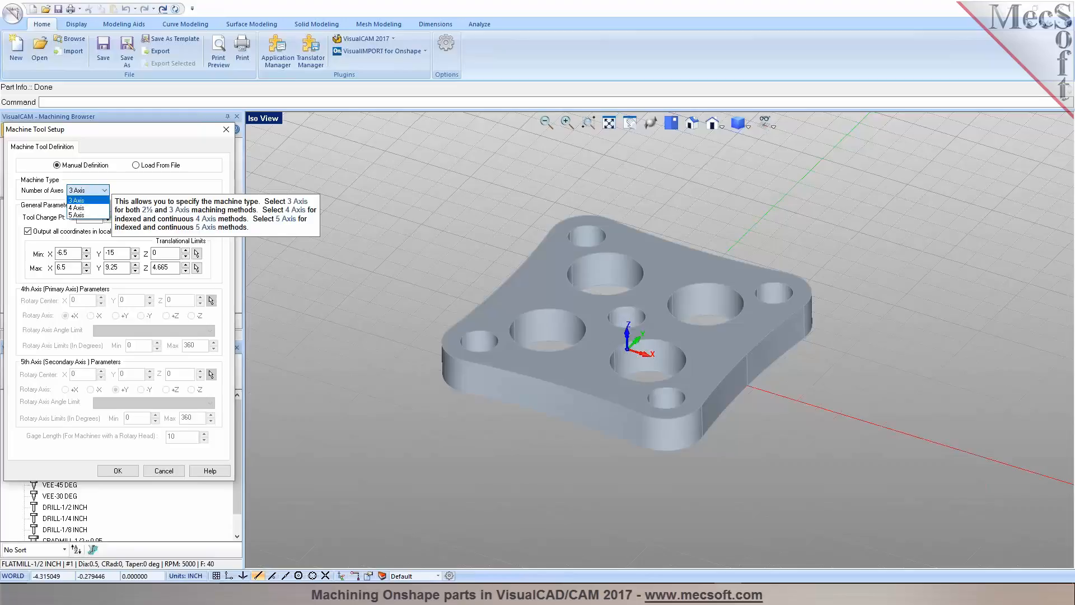
{"action": "left_click", "coordinate": [110, 188]}
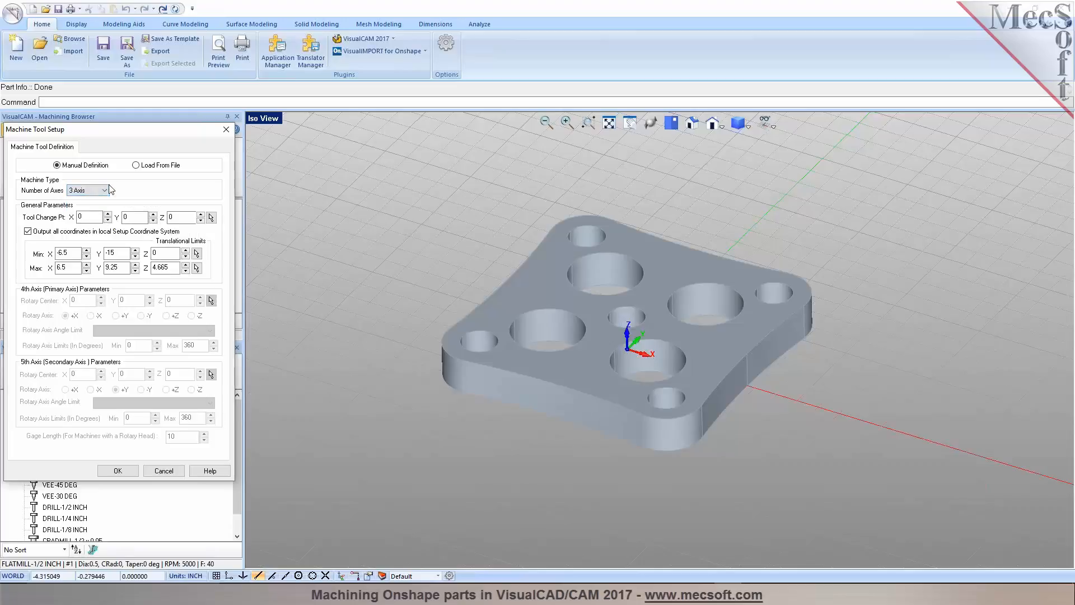
{"action": "left_click", "coordinate": [115, 471]}
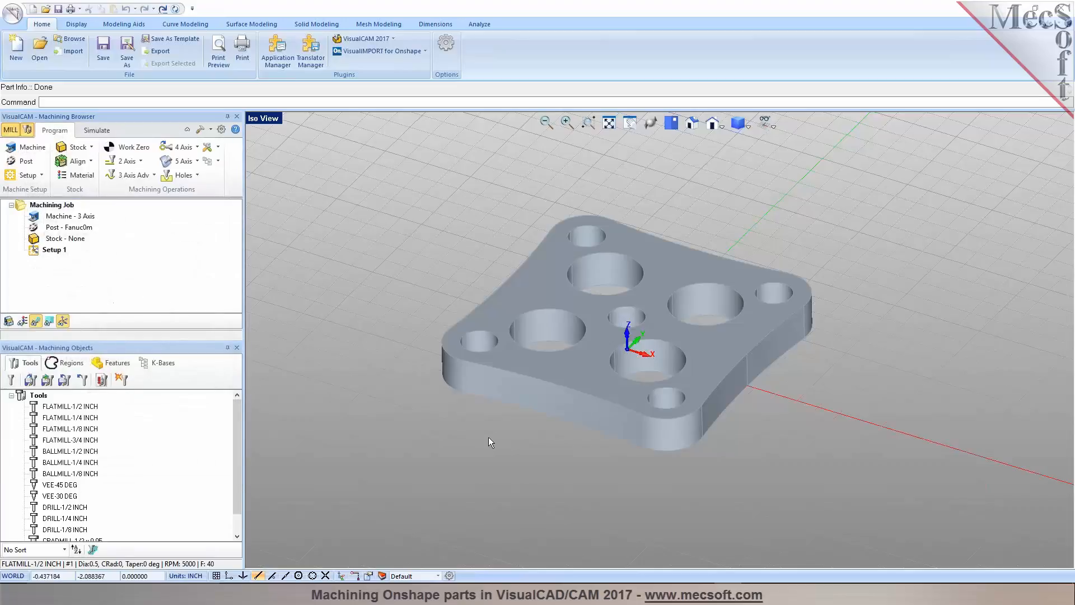
Select Fanuc0m as the current post processor in the post-processor options
{"action": "left_click", "coordinate": [20, 162]}
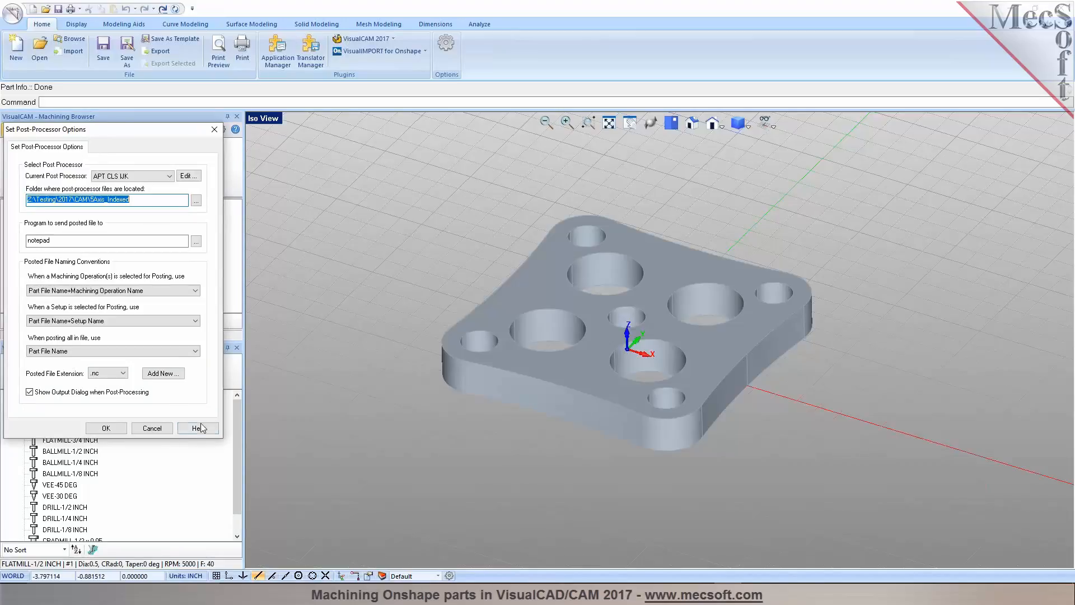
{"action": "left_click", "coordinate": [163, 429]}
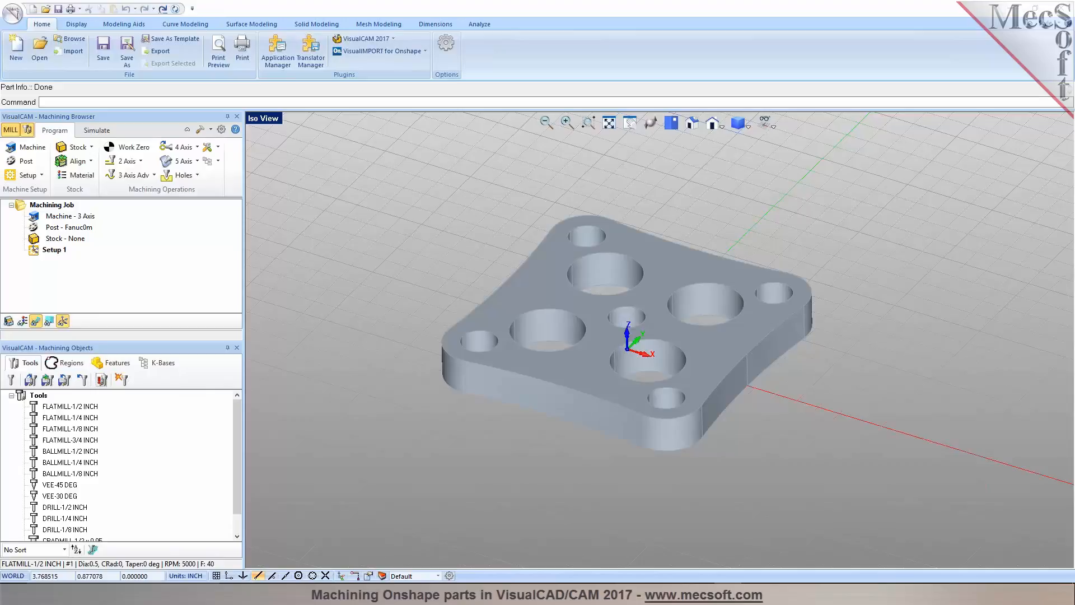
{"action": "left_click", "coordinate": [26, 161]}
{"action": "left_click", "coordinate": [155, 179]}
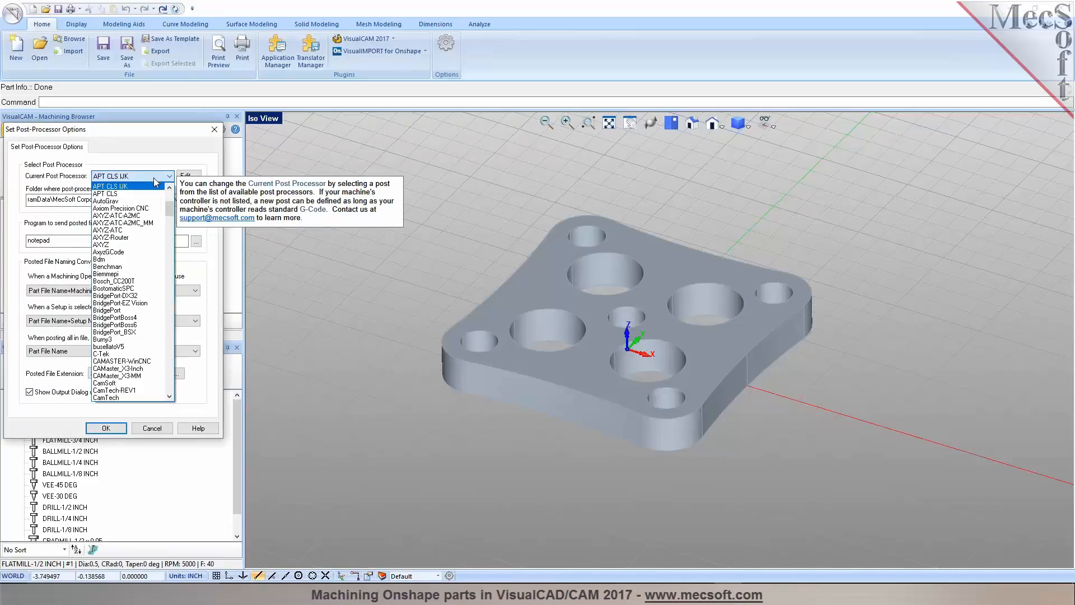
{"action": "mouse_move", "coordinate": [170, 208]}
{"action": "left_mouse_down"}
{"action": "mouse_move", "coordinate": [172, 235]}
{"action": "mouse_move", "coordinate": [175, 198]}
{"action": "mouse_move", "coordinate": [174, 207]}
{"action": "left_mouse_up"}
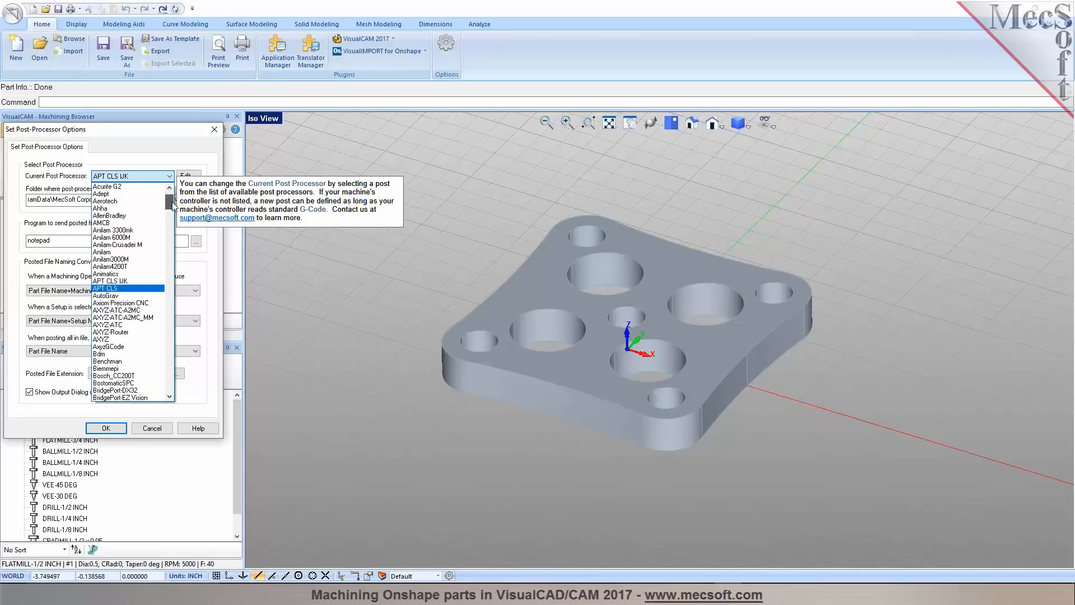
{"action": "left_click_drag", "start_coordinate": [173, 204], "coordinate": [172, 253]}
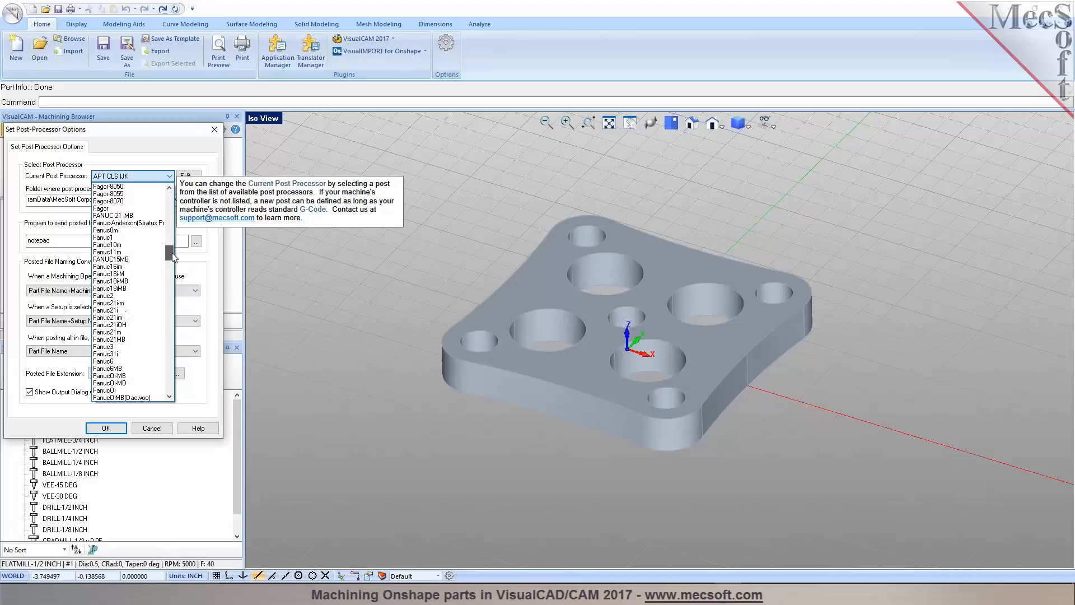
{"action": "left_click", "coordinate": [137, 231]}
Review the Start/End, Tool Change, Setup, Spindle and Motion definitions of the Fanuc0m post processor, leaving the generator without saving
{"action": "left_click", "coordinate": [187, 175]}
{"action": "left_click", "coordinate": [535, 344]}
{"action": "left_click", "coordinate": [301, 153]}
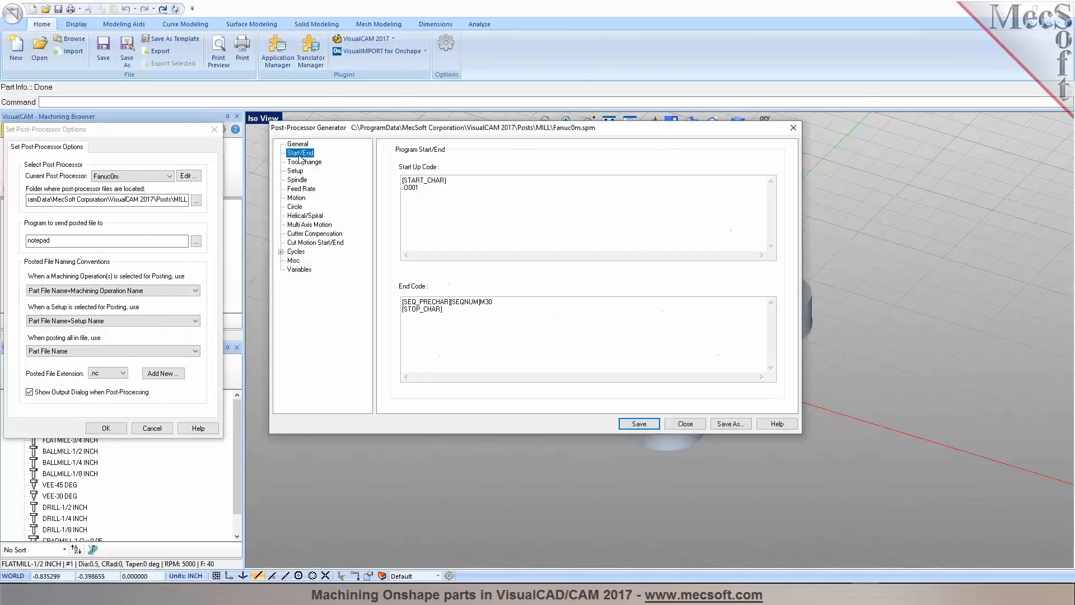
{"action": "left_click", "coordinate": [302, 162]}
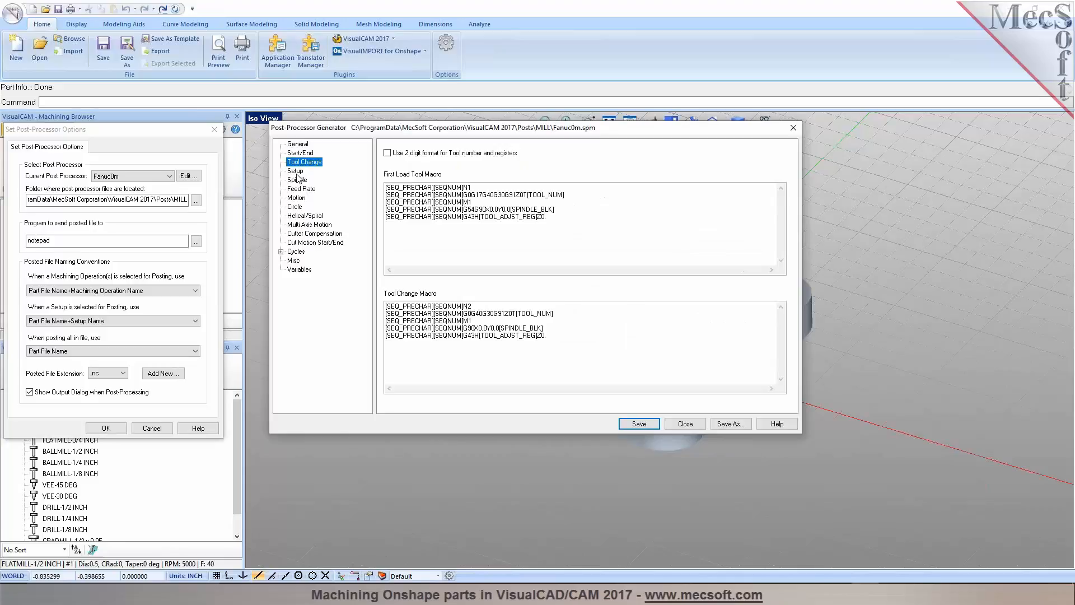
{"action": "left_click", "coordinate": [295, 171]}
{"action": "left_click", "coordinate": [296, 179]}
{"action": "left_click", "coordinate": [296, 198]}
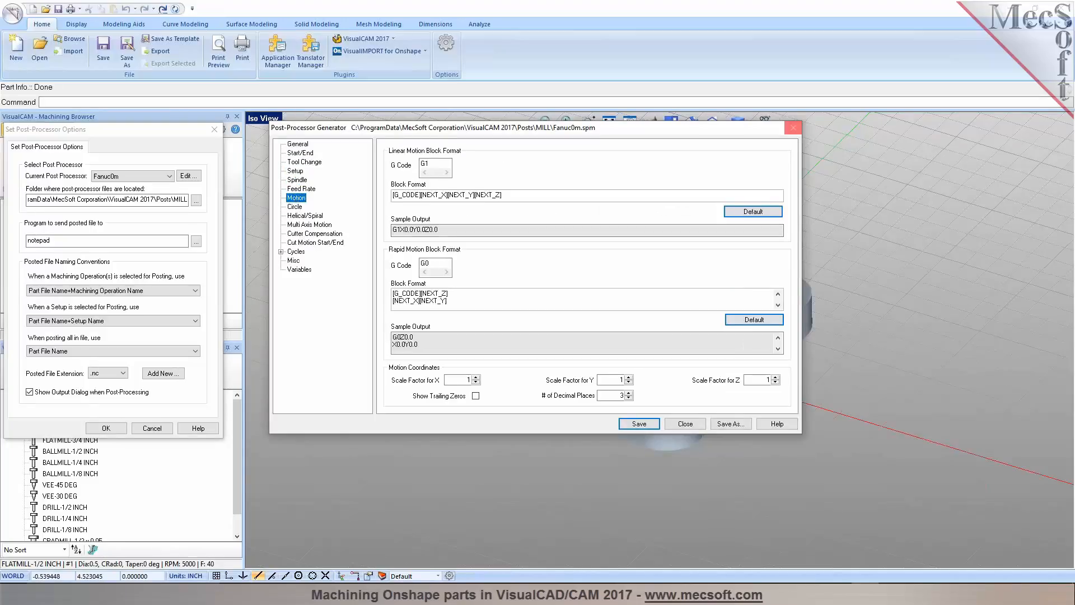
{"action": "left_click", "coordinate": [794, 129]}
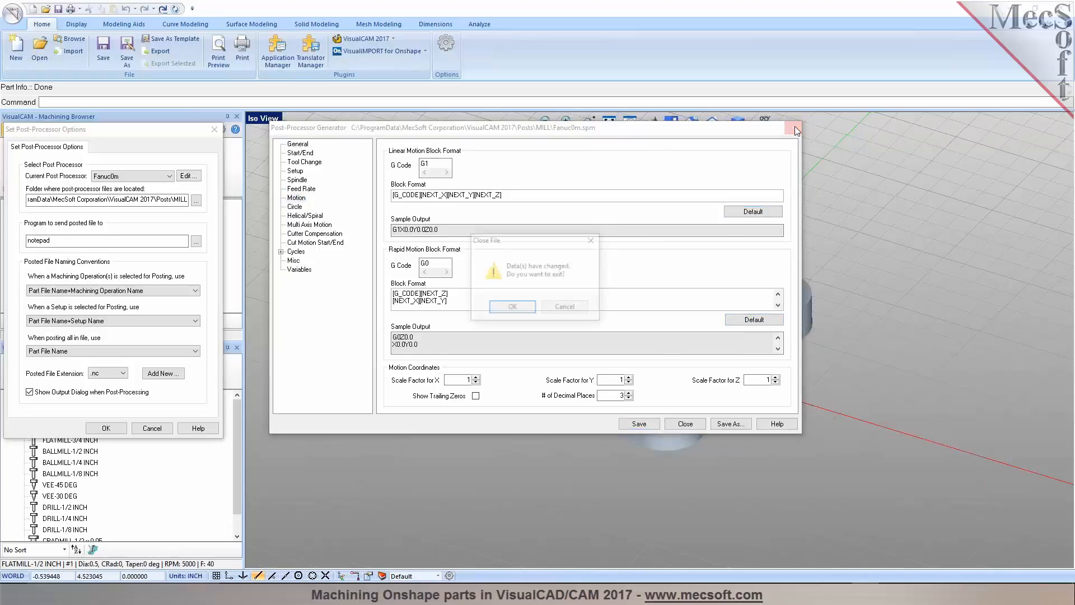
{"action": "left_click", "coordinate": [559, 307]}
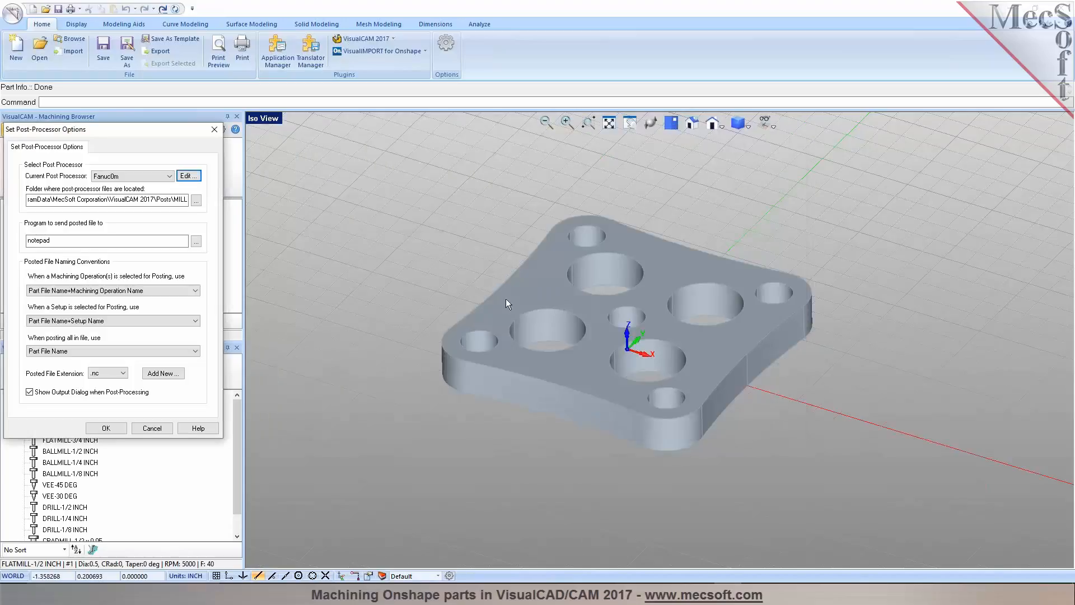
Set the current post processor to Mach3-Inch with .nc as the posted file extension and apply the options
{"action": "left_click", "coordinate": [167, 176]}
{"action": "left_click_drag", "start_coordinate": [171, 261], "coordinate": [171, 316]}
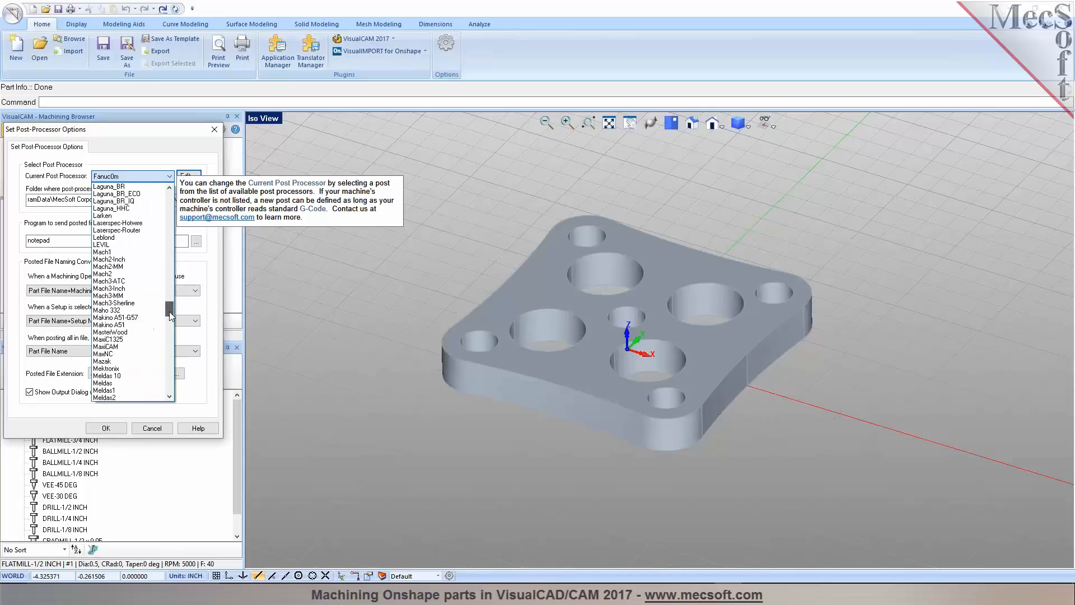
{"action": "left_click", "coordinate": [136, 289]}
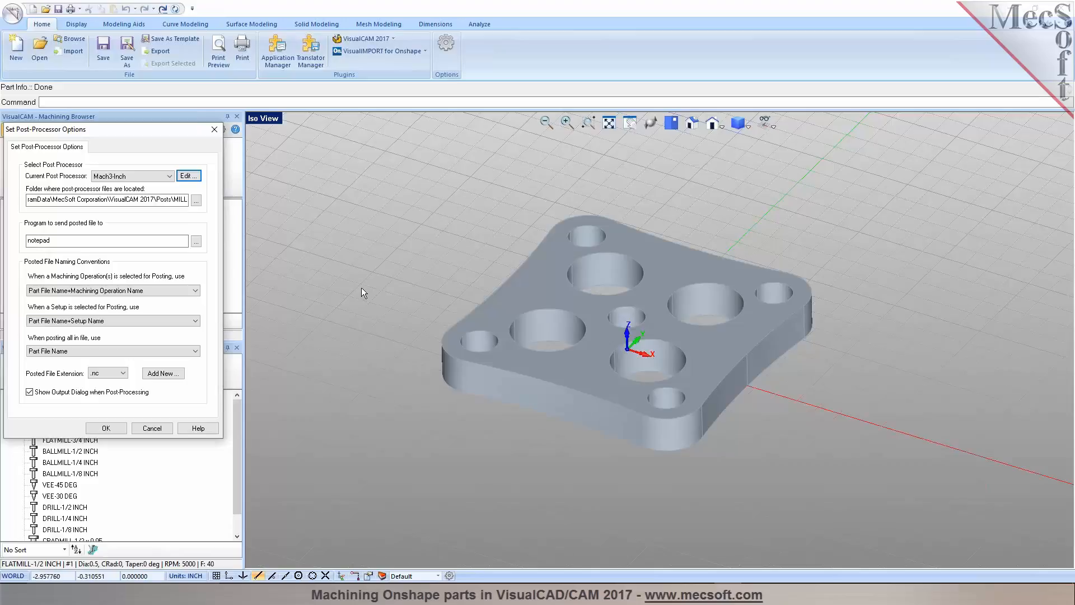
{"action": "left_click", "coordinate": [120, 376]}
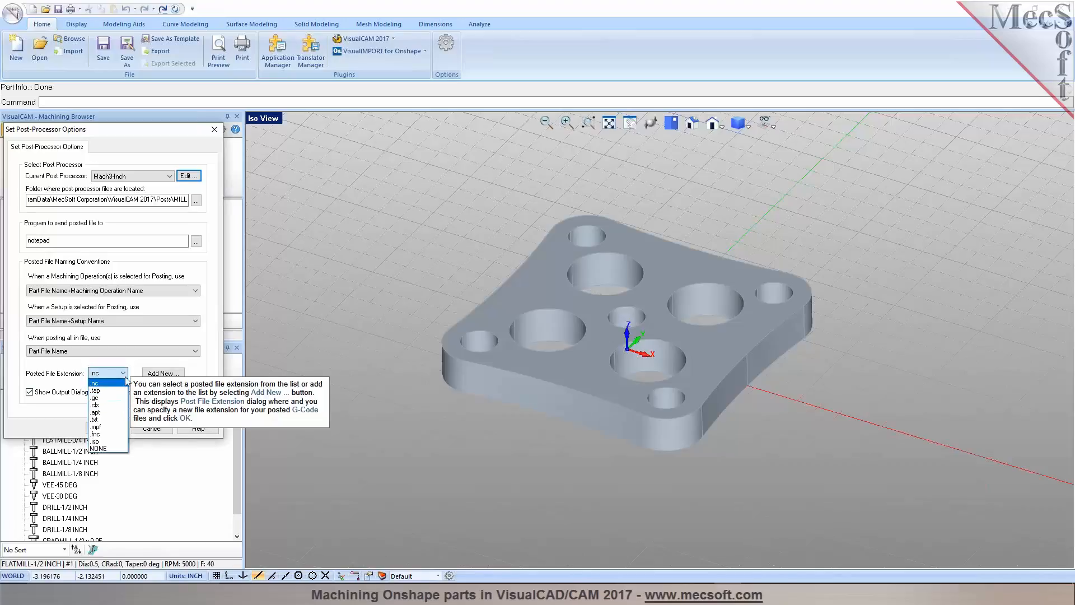
{"action": "left_click", "coordinate": [119, 384]}
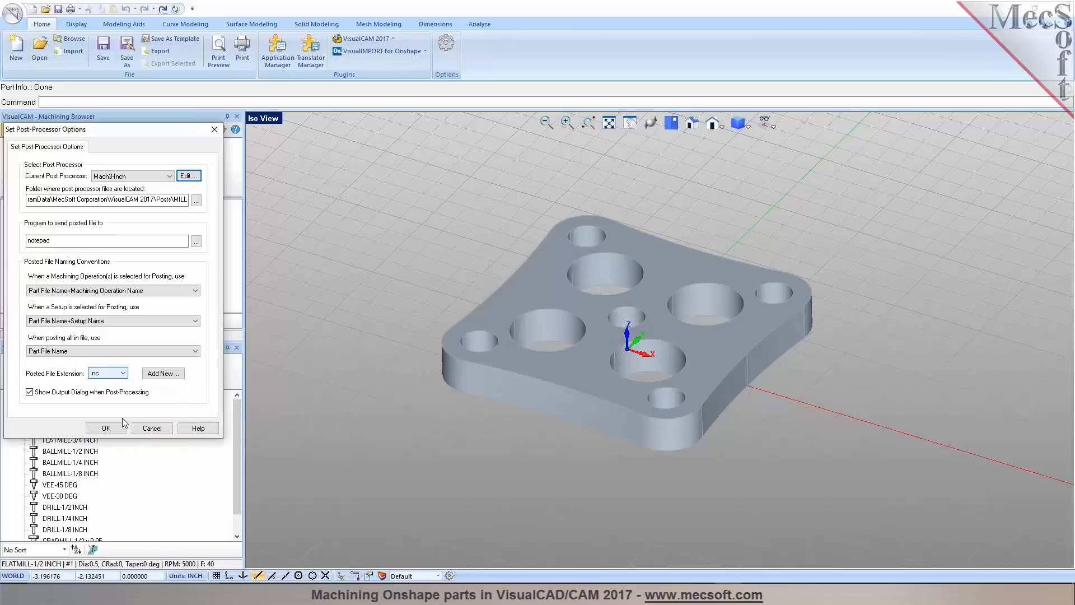
{"action": "left_click", "coordinate": [106, 429]}
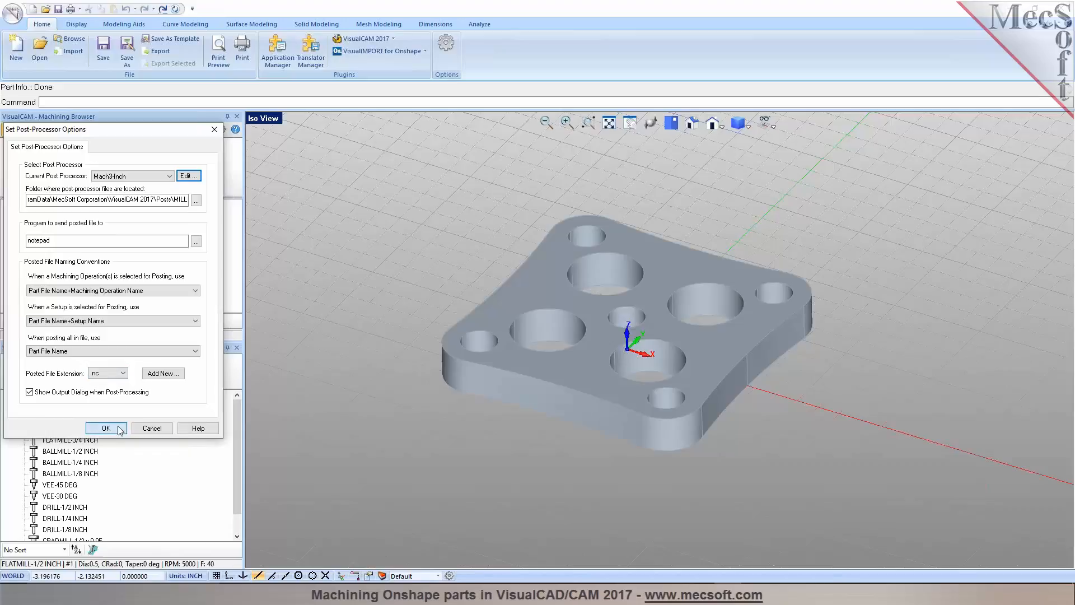
Create a box stock around the plate with length 3, width 3 and height 0.5 inches
{"action": "scroll", "coordinate": [580, 316], "scroll_direction": "up", "scroll_amount": 2}
{"action": "mouse_move", "coordinate": [594, 338]}
{"action": "middle_mouse_down"}
{"action": "mouse_move", "coordinate": [597, 364]}
{"action": "mouse_move", "coordinate": [596, 334]}
{"action": "mouse_move", "coordinate": [591, 342]}
{"action": "middle_mouse_up"}
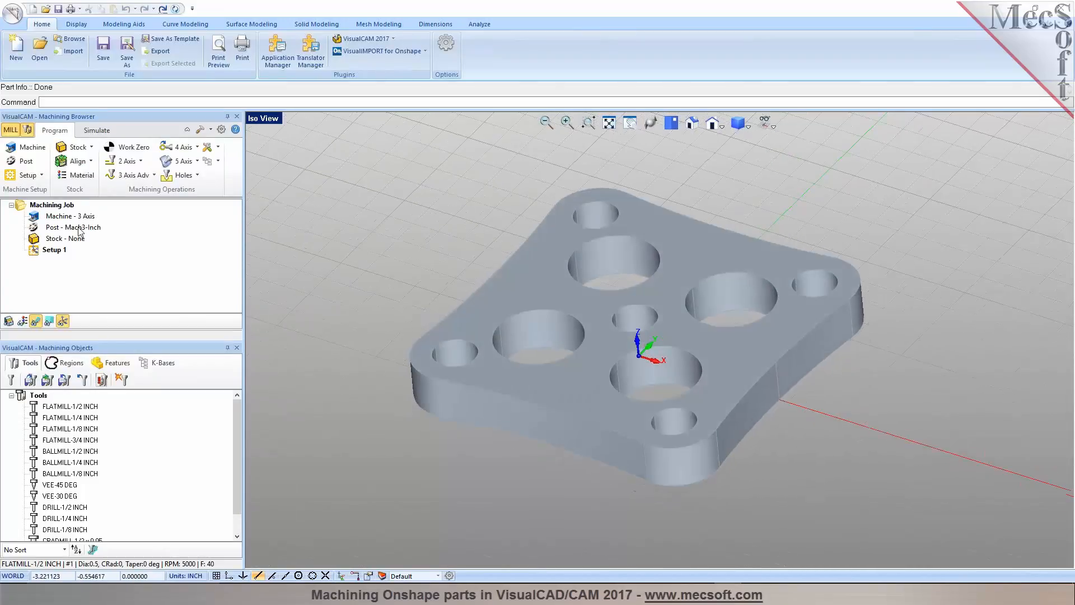
{"action": "left_click", "coordinate": [90, 148]}
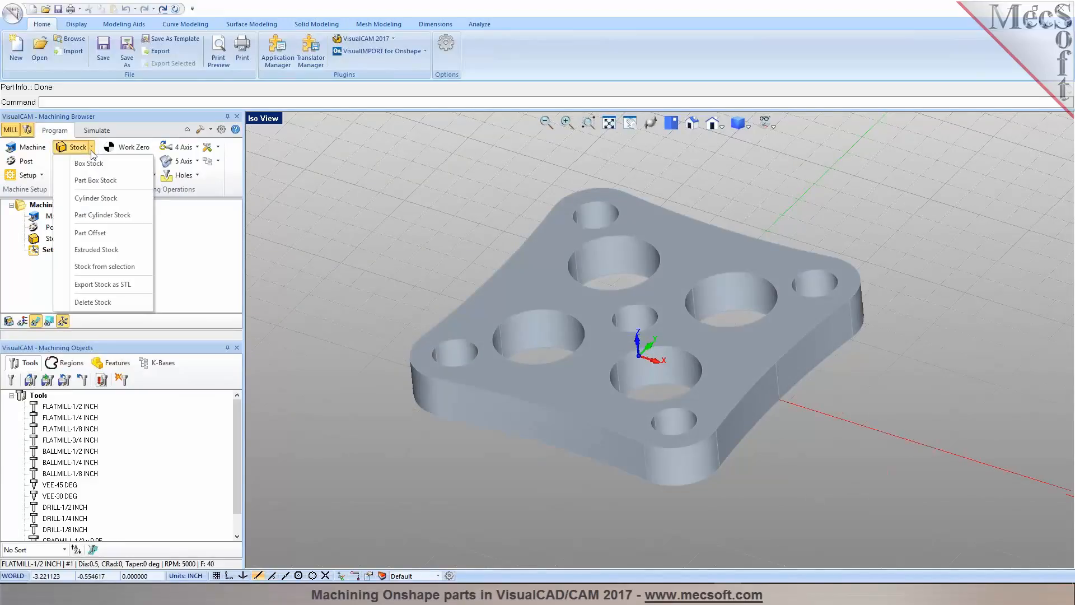
{"action": "left_click", "coordinate": [125, 168]}
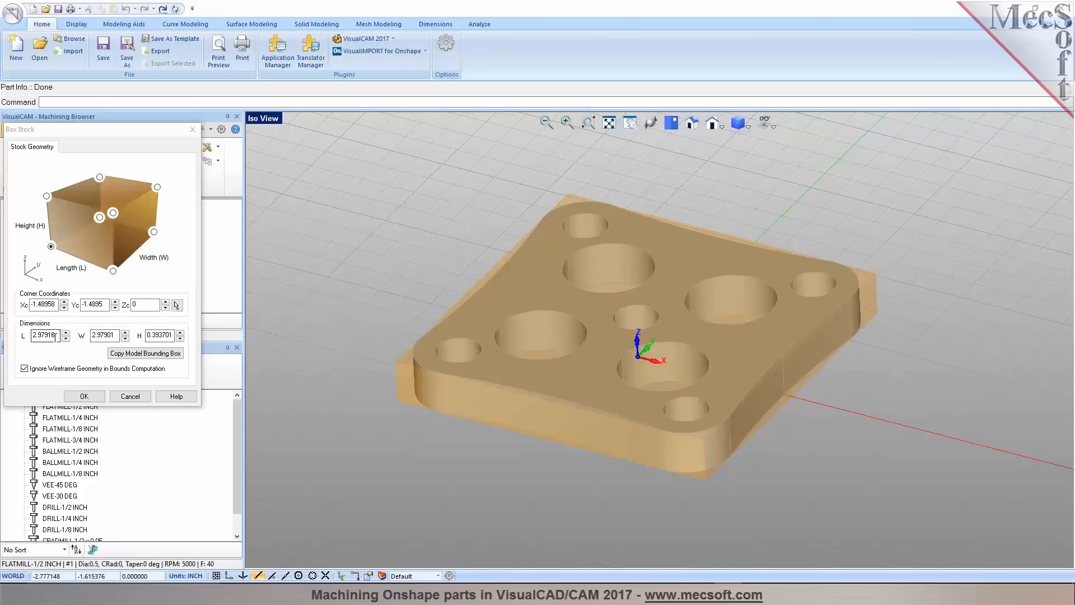
{"action": "left_click_drag", "start_coordinate": [56, 335], "coordinate": [31, 338]}
{"action": "type", "text": "3"}
{"action": "key", "text": "Tab"}
{"action": "type", "text": "3"}
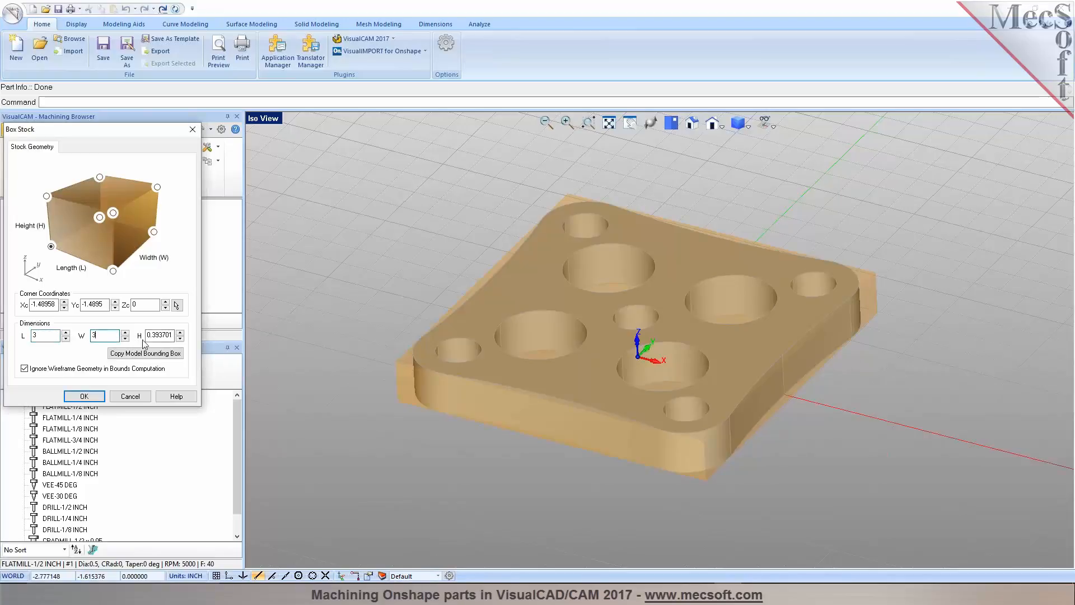
{"action": "left_click_drag", "start_coordinate": [156, 335], "coordinate": [178, 337]}
{"action": "type", "text": "5"}
{"action": "left_click", "coordinate": [83, 396]}
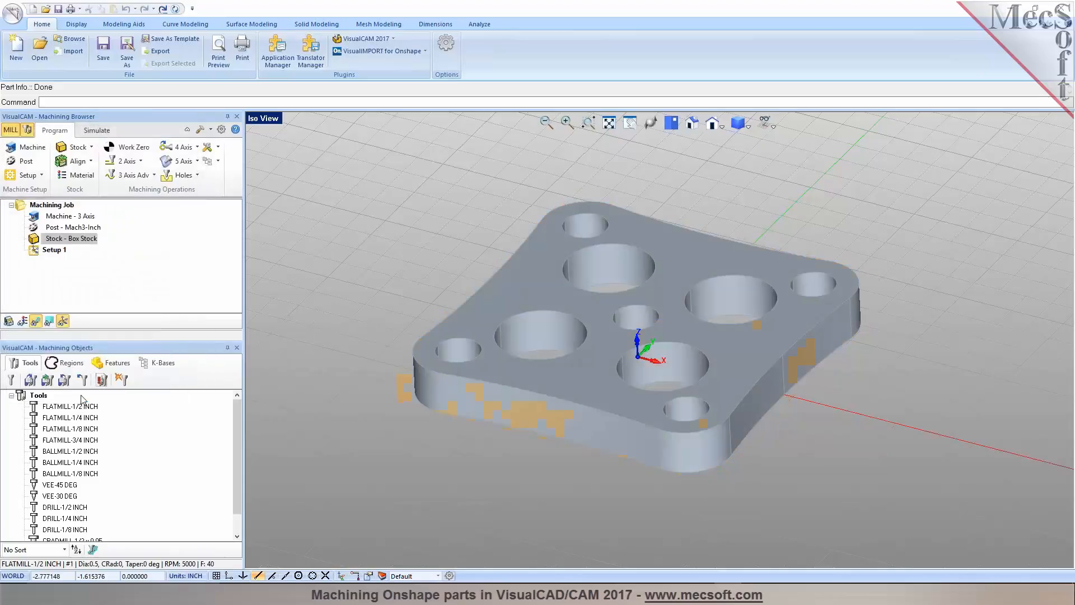
Show the box stock around the part and hide the grid in the viewport
{"action": "left_click", "coordinate": [8, 323]}
{"action": "left_click", "coordinate": [770, 125]}
{"action": "left_click", "coordinate": [785, 140]}
{"action": "mouse_move", "coordinate": [638, 378]}
{"action": "middle_mouse_down"}
{"action": "mouse_move", "coordinate": [637, 396]}
{"action": "mouse_move", "coordinate": [636, 368]}
{"action": "mouse_move", "coordinate": [628, 378]}
{"action": "middle_mouse_up"}
Align the stock to the part with Bottom Z alignment and Center XY alignment, and inspect it in top and isometric views
{"action": "left_click", "coordinate": [85, 162]}
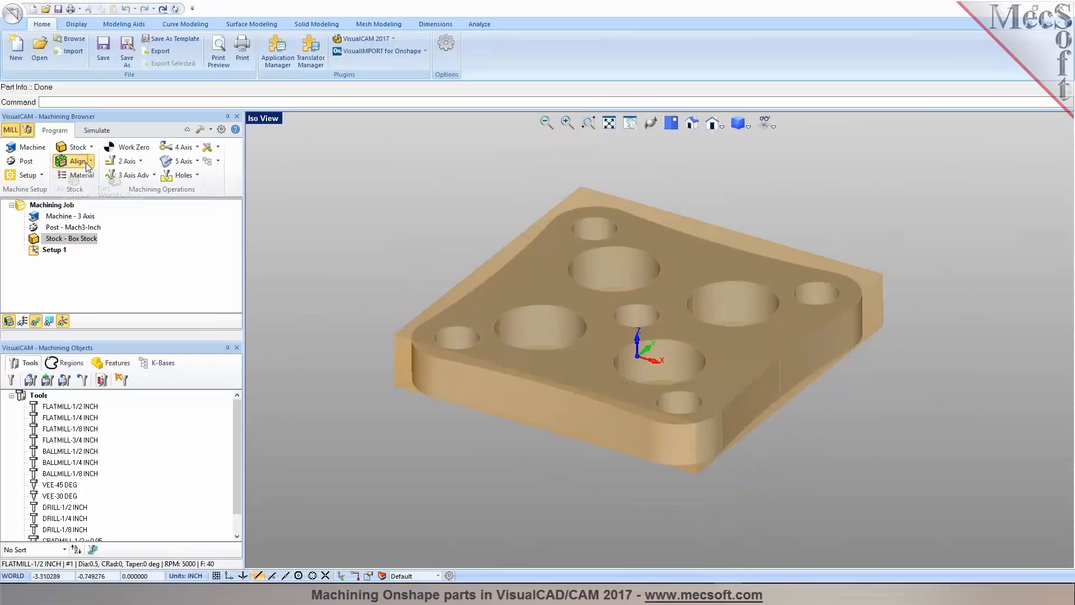
{"action": "left_click", "coordinate": [76, 176]}
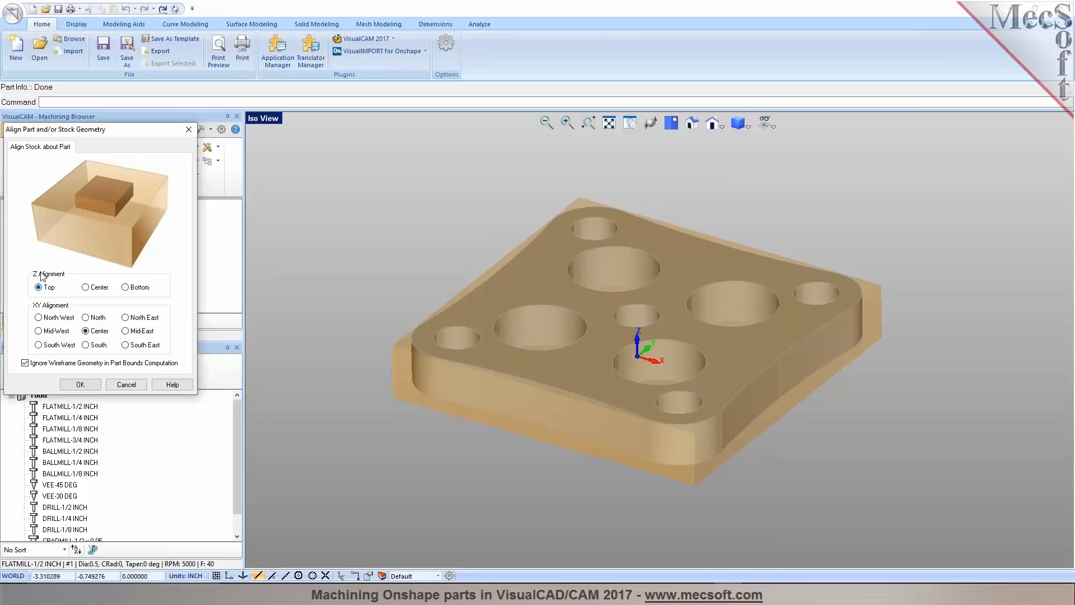
{"action": "left_click", "coordinate": [126, 288]}
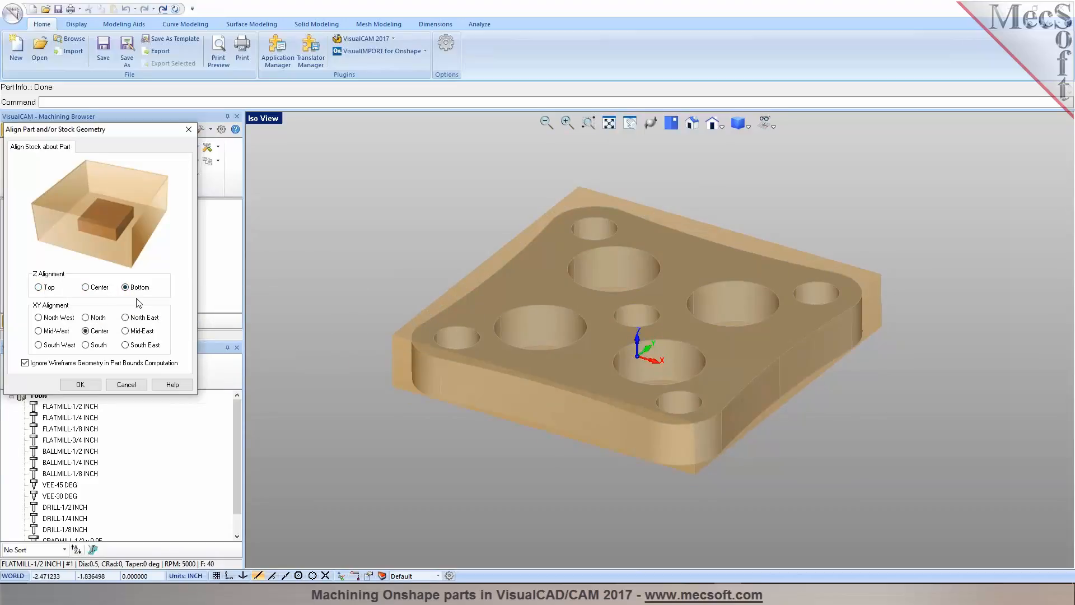
{"action": "left_click", "coordinate": [81, 385]}
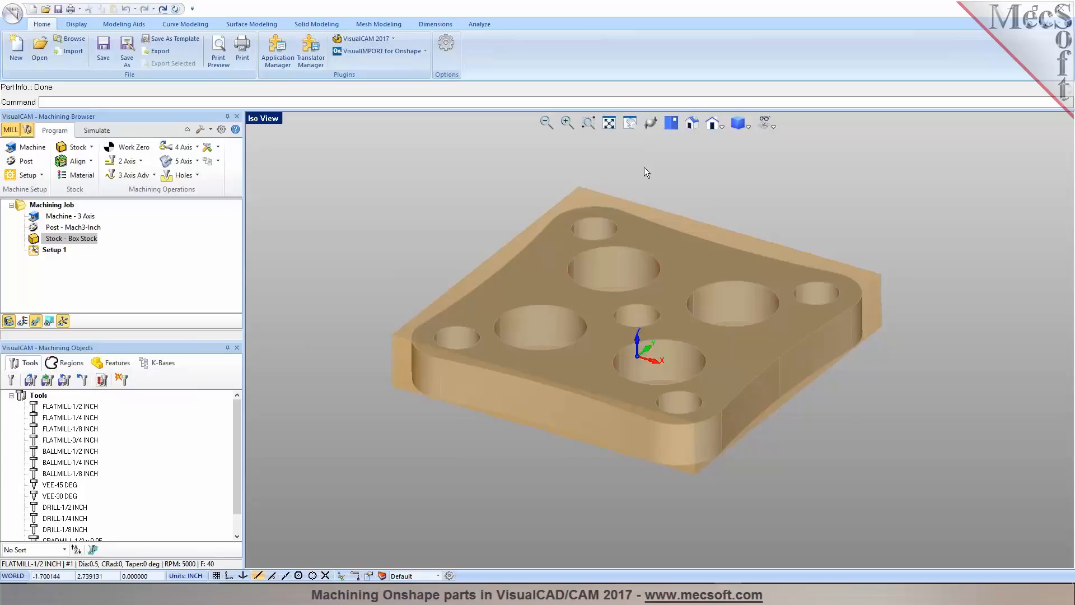
{"action": "left_click", "coordinate": [669, 126]}
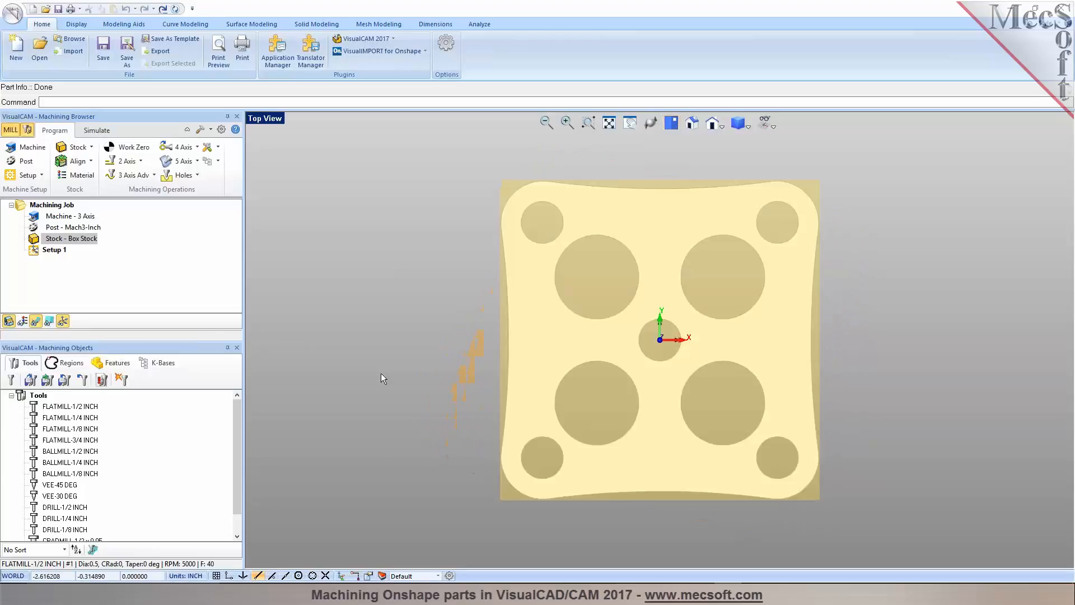
{"action": "left_click", "coordinate": [684, 126]}
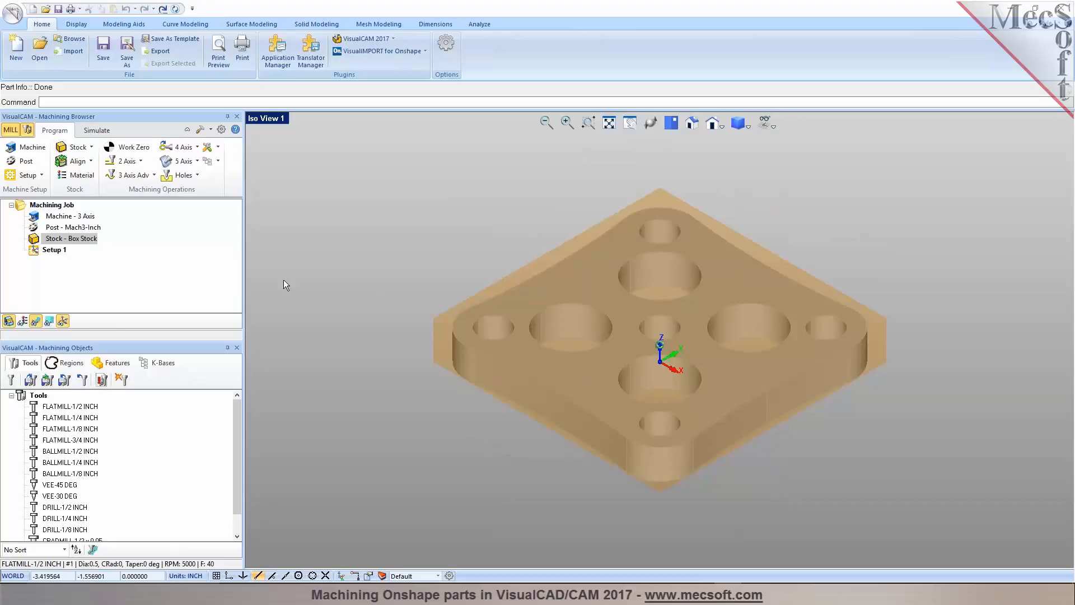
Set the world coordinate system origin to the stock box's Highest Z face at the South West corner
{"action": "left_click", "coordinate": [90, 161]}
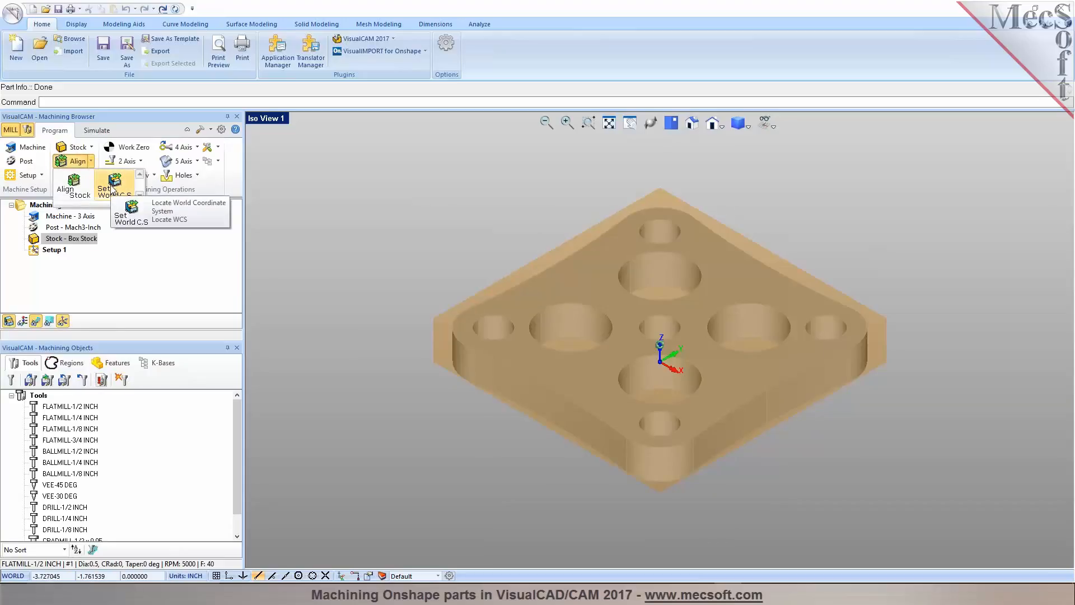
{"action": "left_click", "coordinate": [112, 189]}
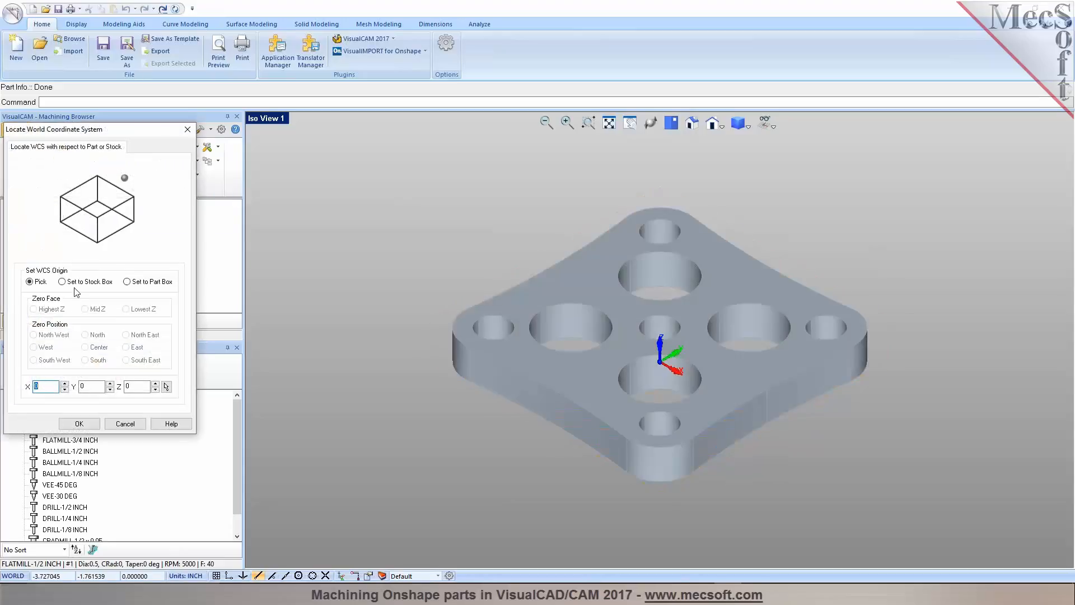
{"action": "left_click", "coordinate": [78, 282]}
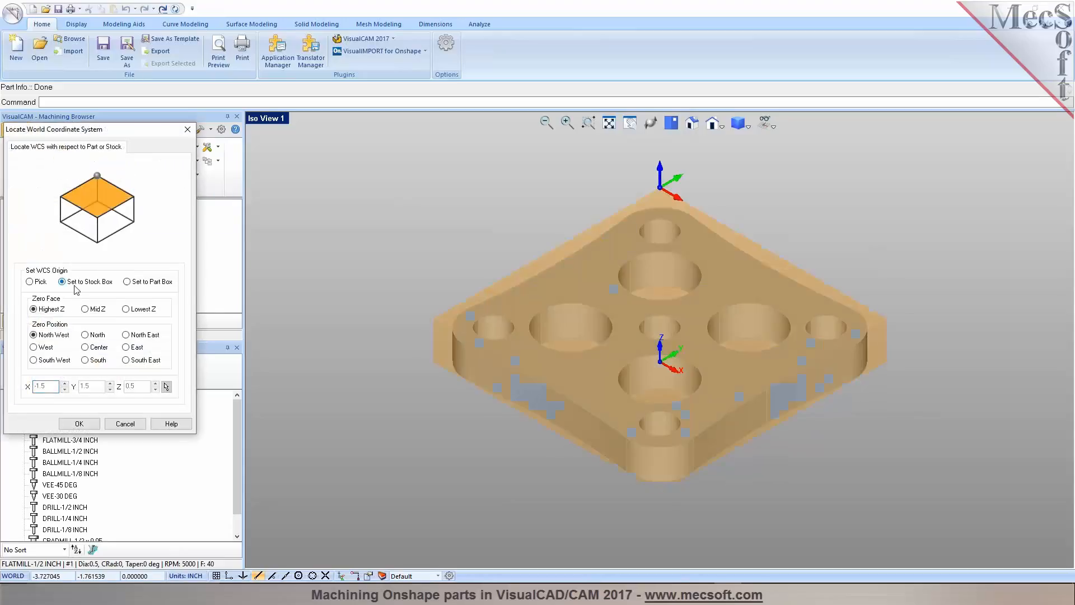
{"action": "left_click", "coordinate": [35, 360]}
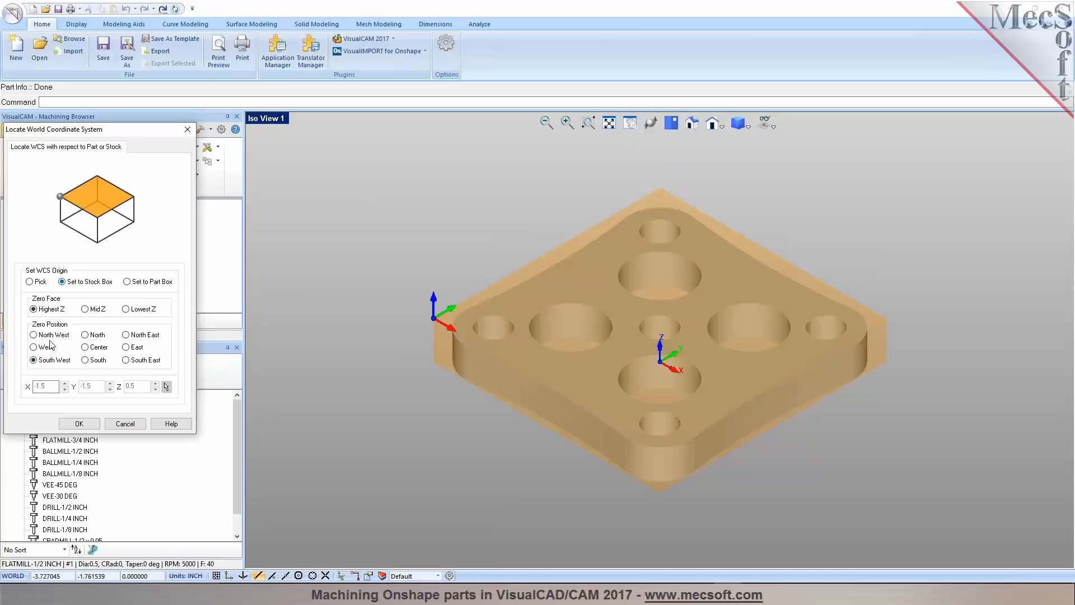
{"action": "left_click", "coordinate": [78, 423]}
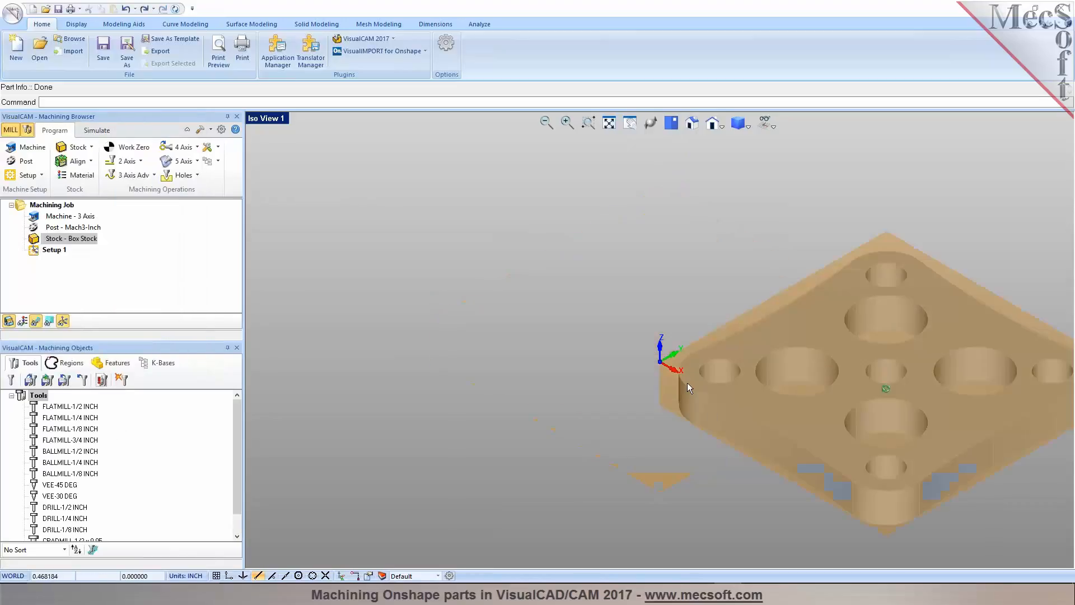
Show the grid in top view and draw a grid-snapped rectangle from the origin to the stock's opposite corner
{"action": "left_click", "coordinate": [770, 132]}
{"action": "left_click", "coordinate": [768, 140]}
{"action": "left_click", "coordinate": [671, 122]}
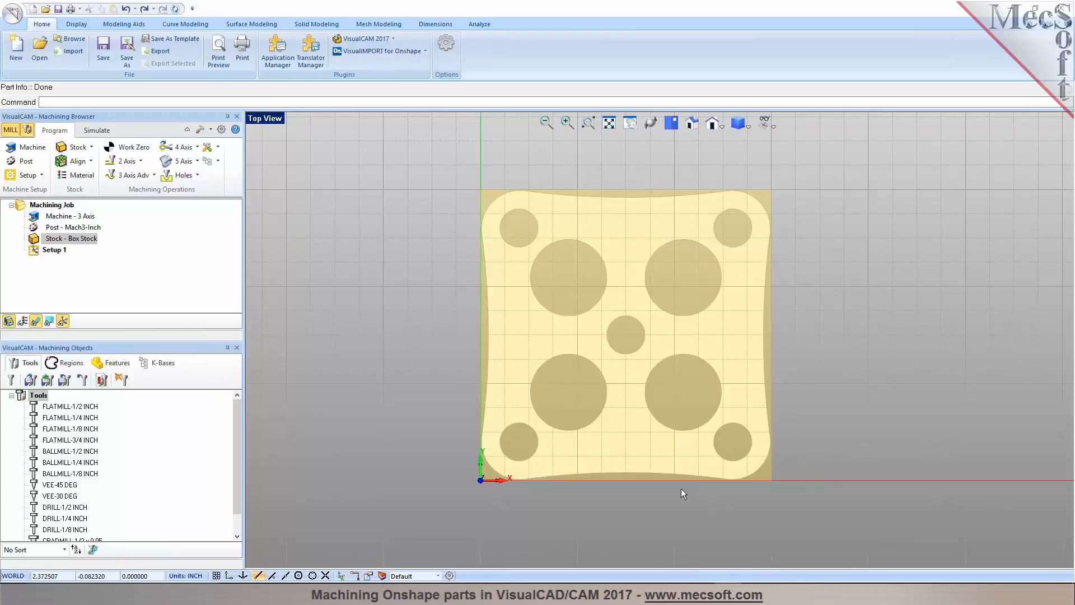
{"action": "left_click", "coordinate": [185, 24]}
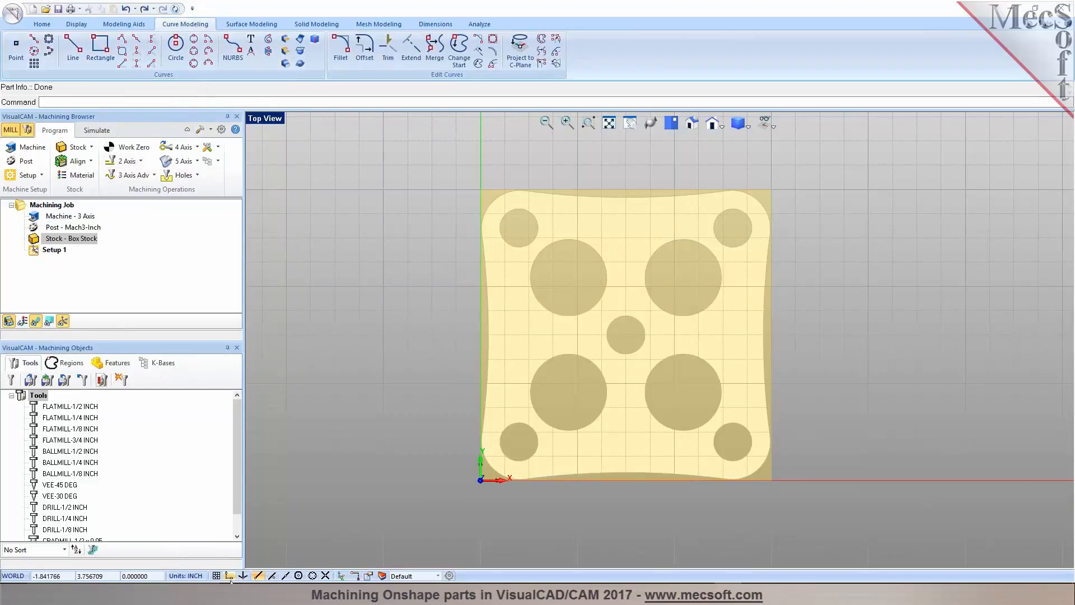
{"action": "left_click", "coordinate": [100, 49]}
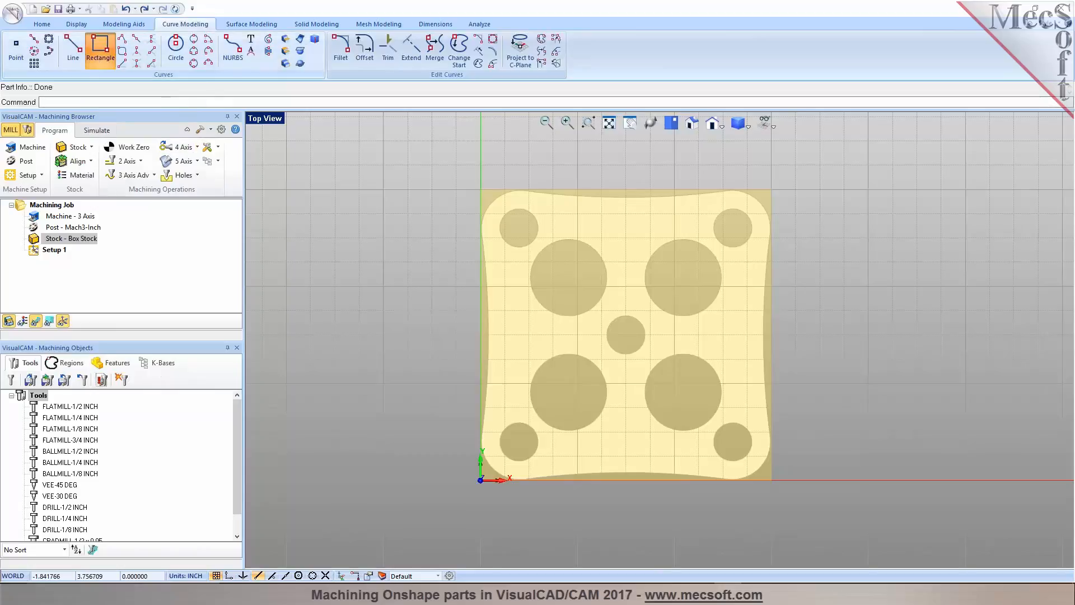
{"action": "left_click", "coordinate": [480, 480]}
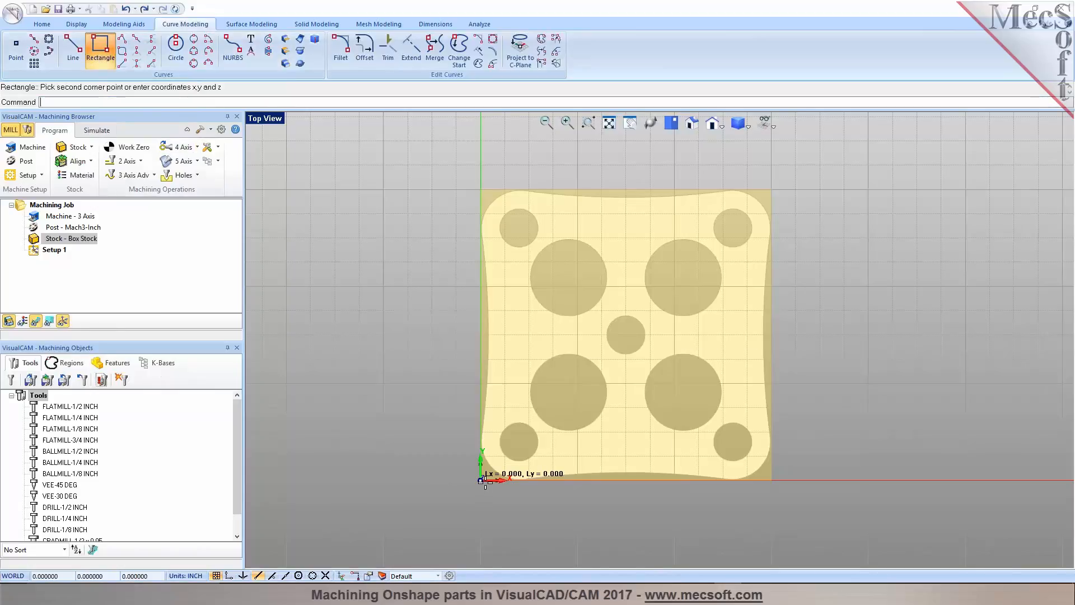
{"action": "left_click", "coordinate": [779, 188]}
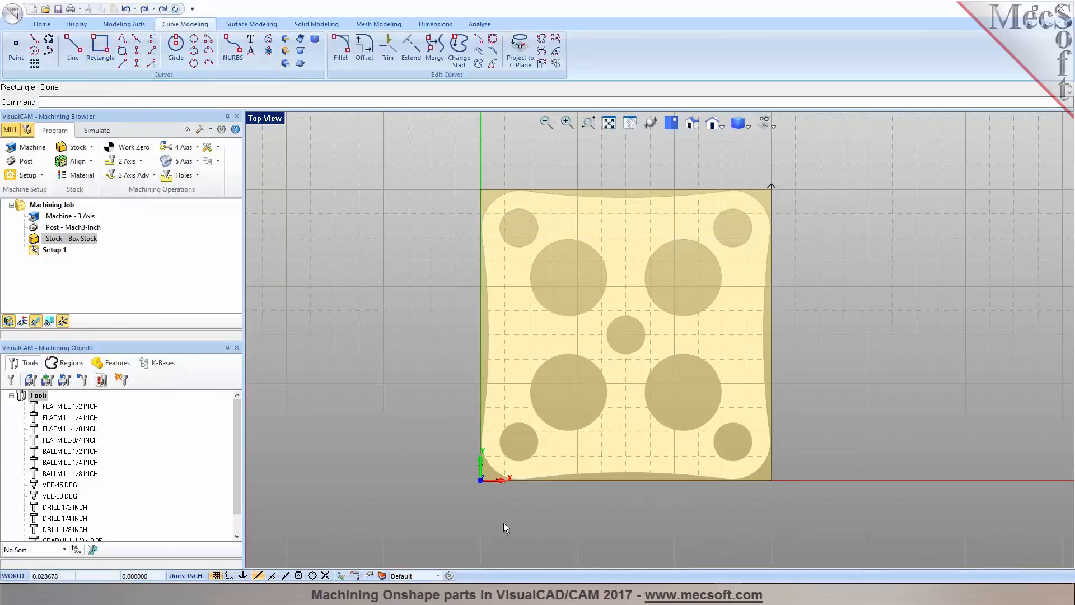
Extract the flat area curves from the plate's top face, including its outer contour and hole edges
{"action": "middle_click_drag", "start_coordinate": [507, 521], "coordinate": [507, 448]}
{"action": "middle_click_drag", "start_coordinate": [505, 486], "coordinate": [461, 439]}
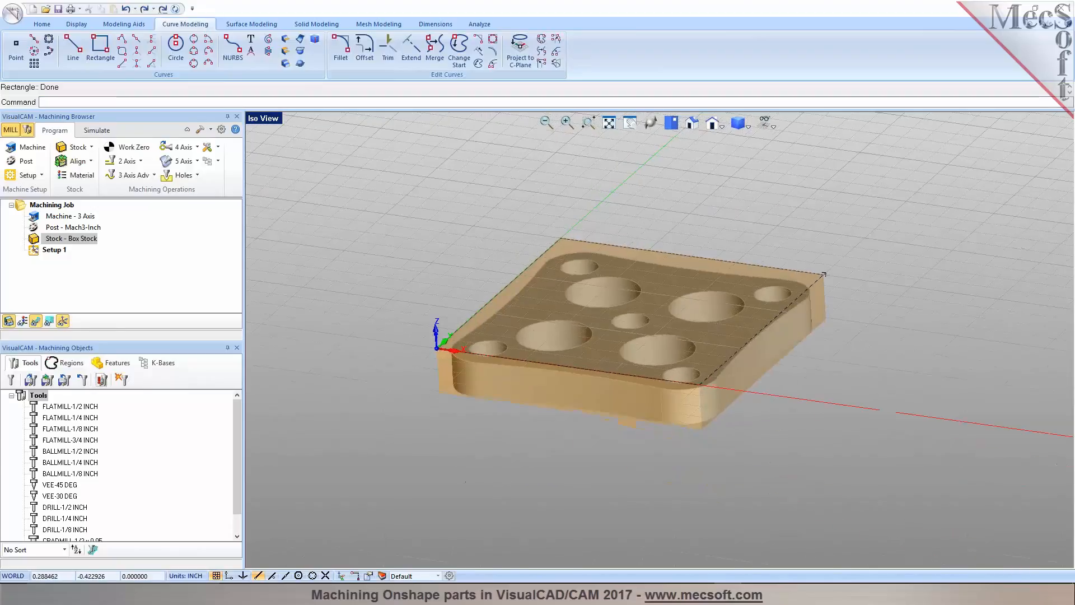
{"action": "scroll", "coordinate": [680, 459], "scroll_direction": "up", "scroll_amount": 3}
{"action": "middle_click_drag", "start_coordinate": [692, 461], "coordinate": [664, 460]}
{"action": "scroll", "coordinate": [665, 455], "scroll_direction": "down", "scroll_amount": 3}
{"action": "scroll", "coordinate": [610, 246], "scroll_direction": "up", "scroll_amount": 3}
{"action": "mouse_move", "coordinate": [610, 255]}
{"action": "middle_mouse_down"}
{"action": "mouse_move", "coordinate": [618, 292]}
{"action": "mouse_move", "coordinate": [606, 273]}
{"action": "middle_mouse_up"}
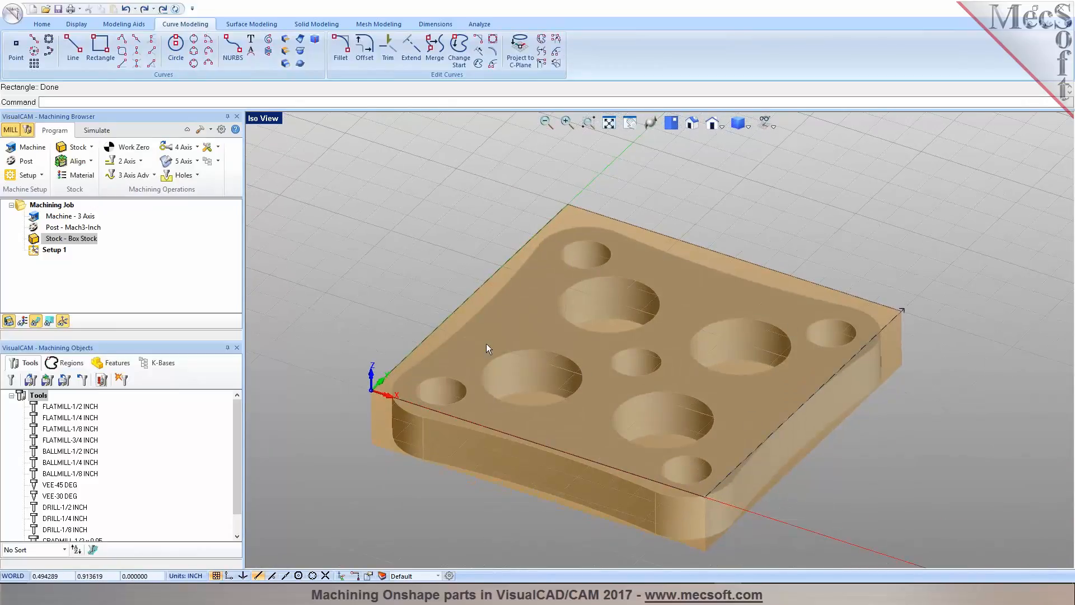
{"action": "left_click", "coordinate": [286, 38]}
{"action": "left_click", "coordinate": [538, 319]}
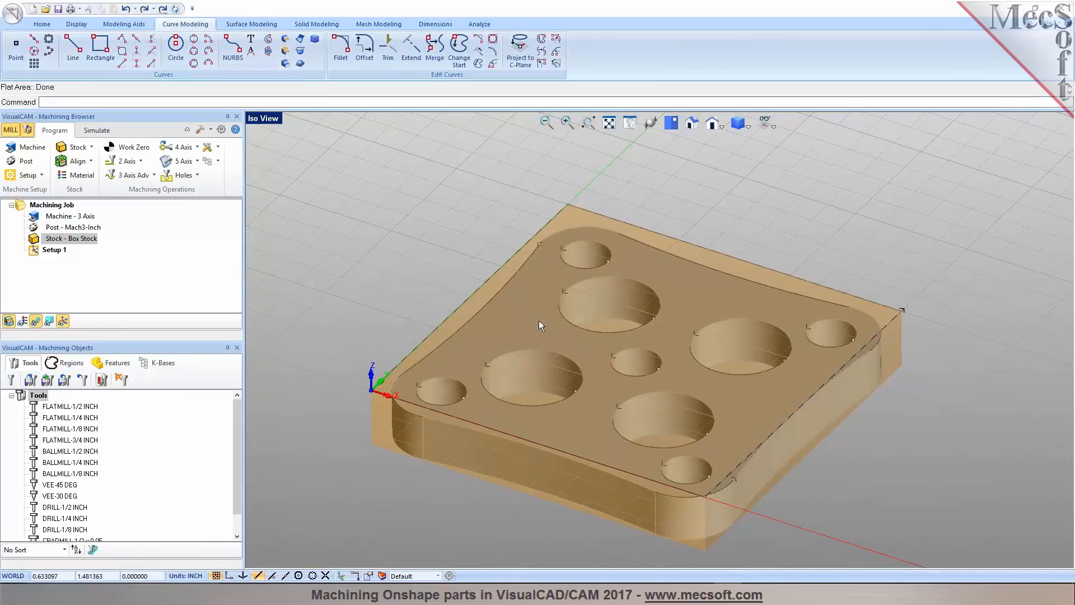
Hide the grid and the box stock so only the plate and its curves are displayed
{"action": "left_click", "coordinate": [767, 122]}
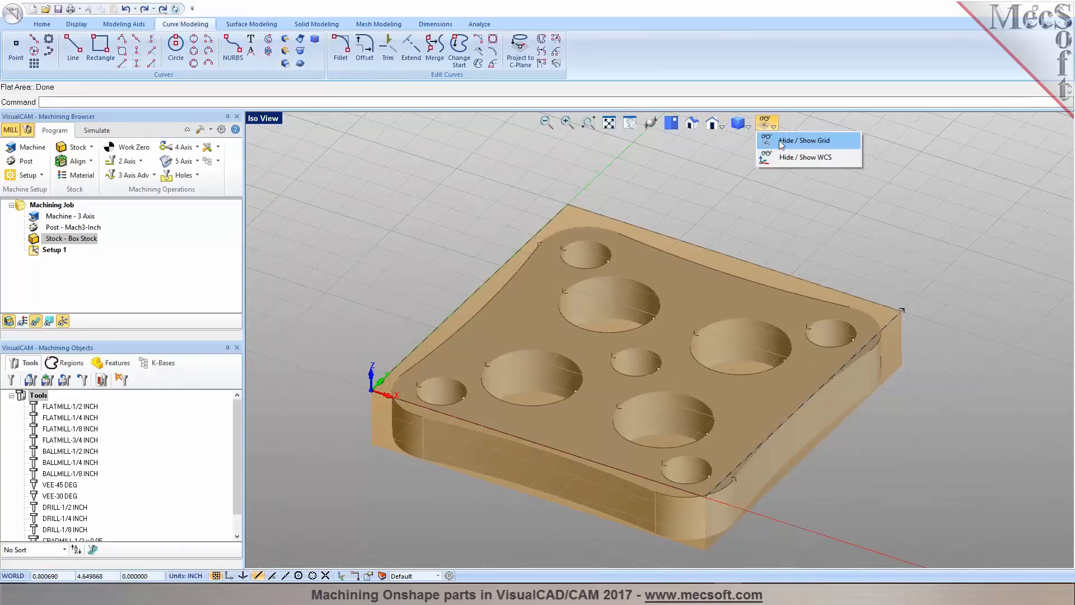
{"action": "left_click", "coordinate": [801, 140]}
{"action": "left_click", "coordinate": [9, 320]}
{"action": "middle_click_drag", "start_coordinate": [615, 358], "coordinate": [622, 381]}
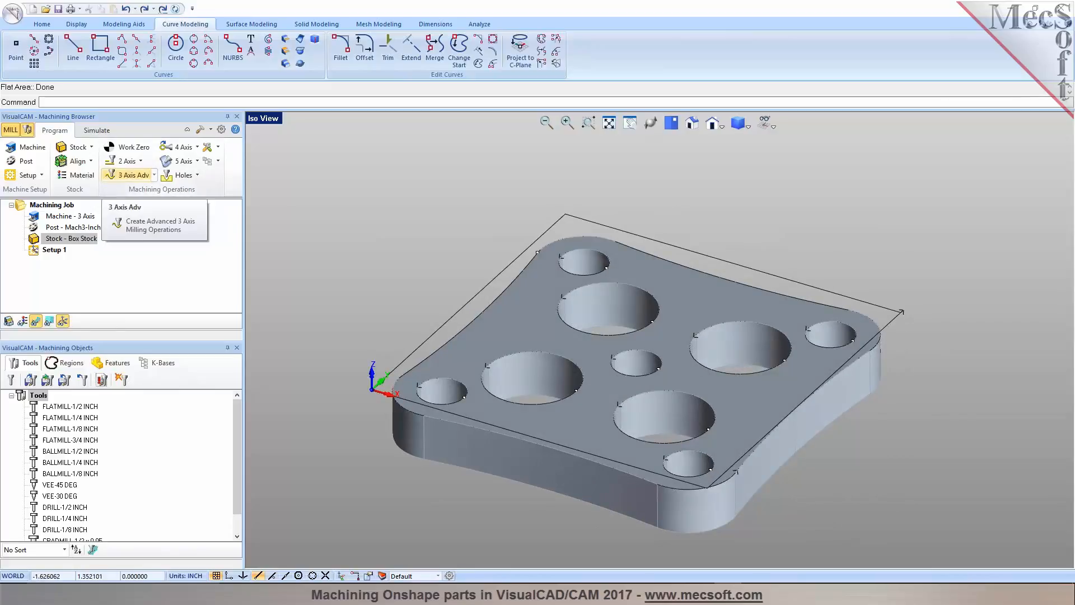
{"action": "left_click", "coordinate": [141, 161]}
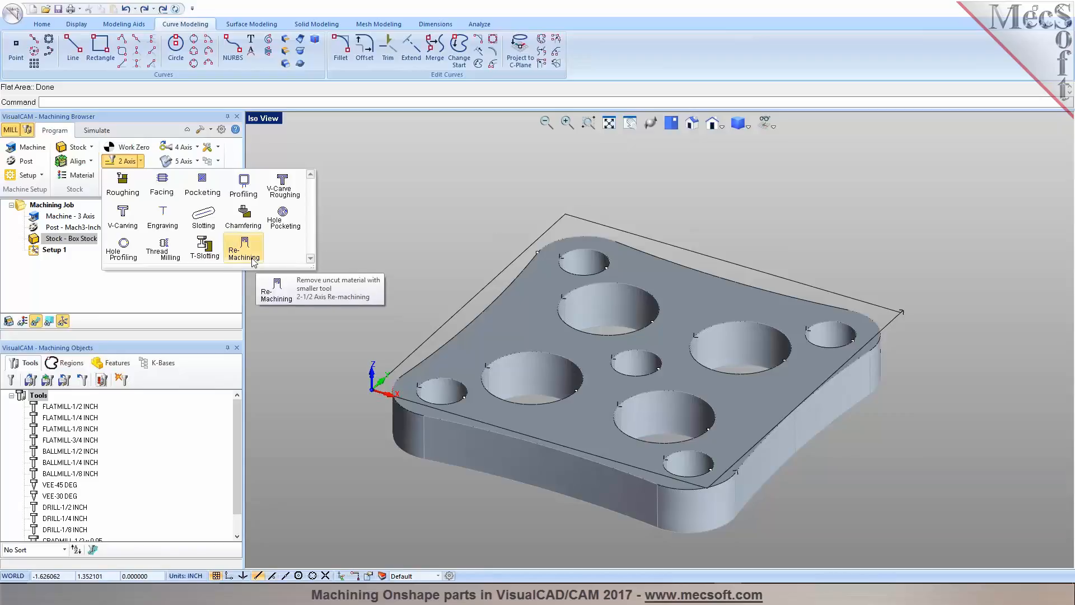
{"action": "left_click", "coordinate": [141, 162]}
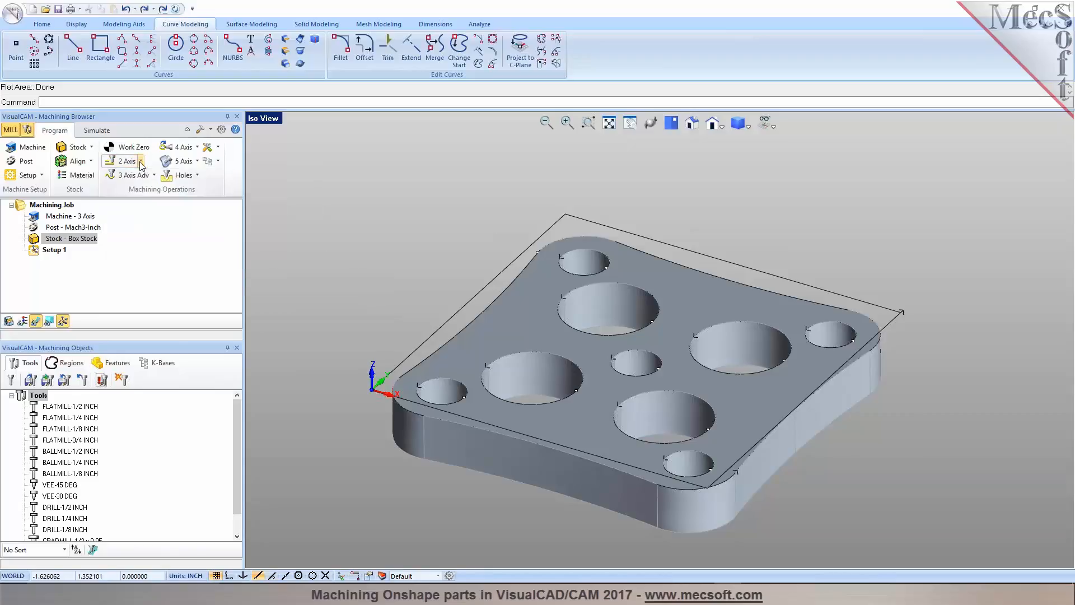
{"action": "left_click", "coordinate": [152, 176]}
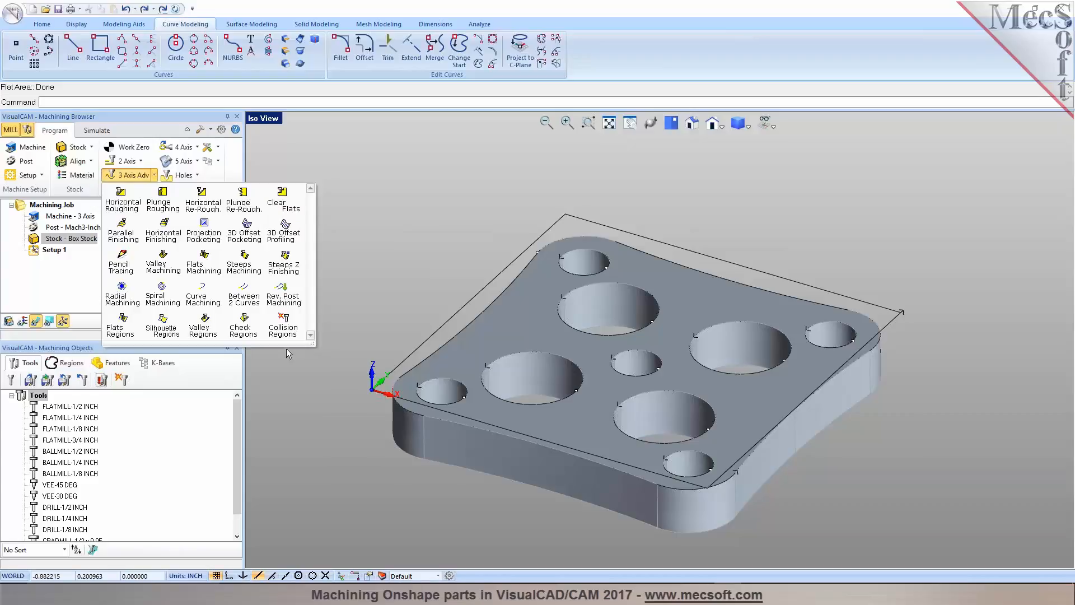
{"action": "left_click", "coordinate": [359, 379]}
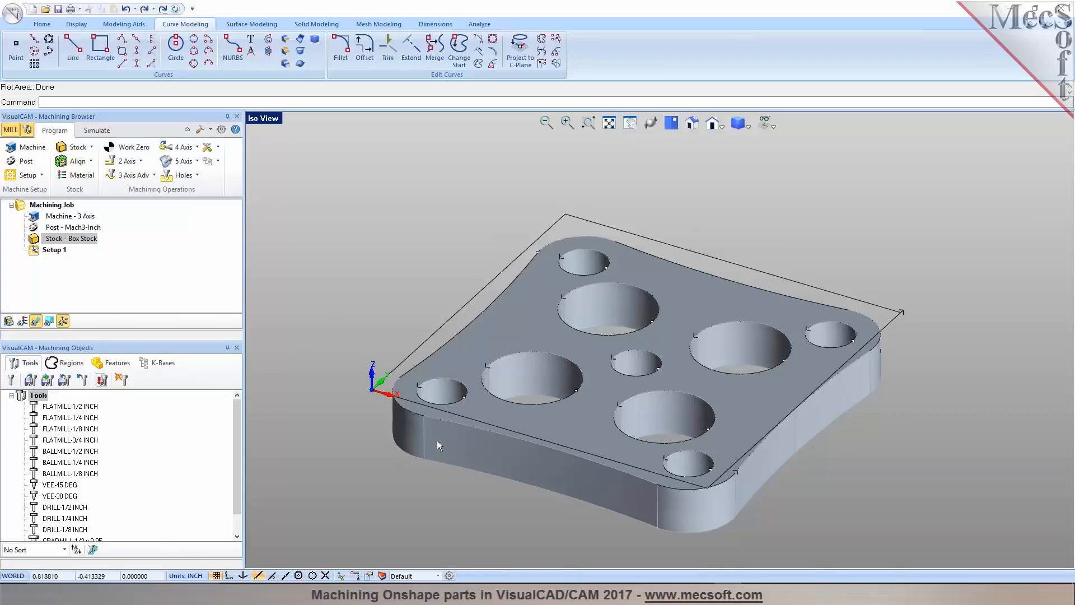
Start a 2 1/2 Axis Facing operation and select the stock outline rectangle as its part region
{"action": "left_click", "coordinate": [127, 161]}
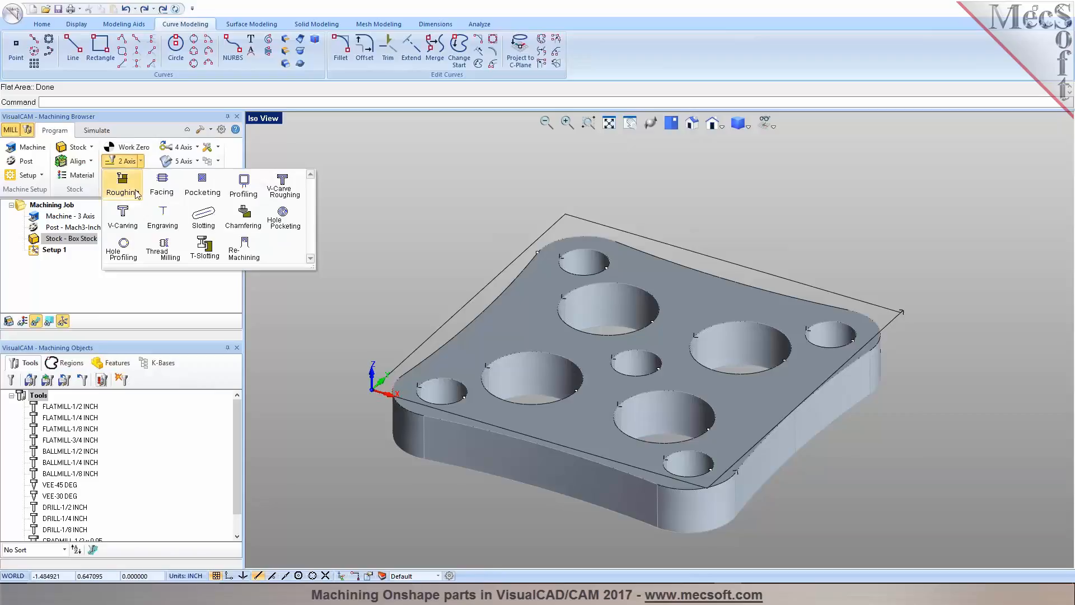
{"action": "left_click", "coordinate": [161, 198]}
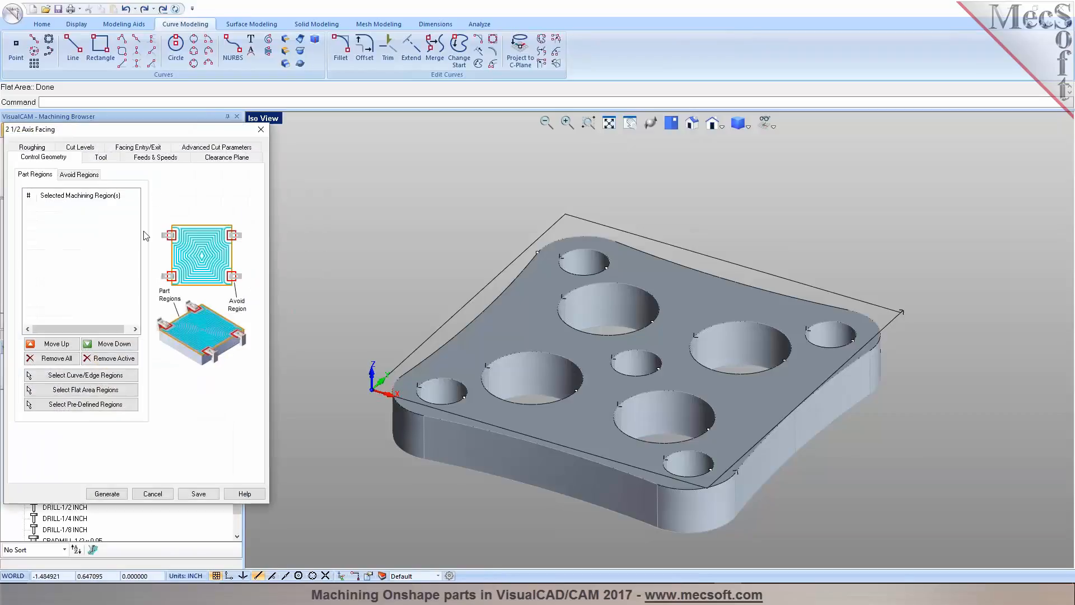
{"action": "left_click", "coordinate": [98, 375]}
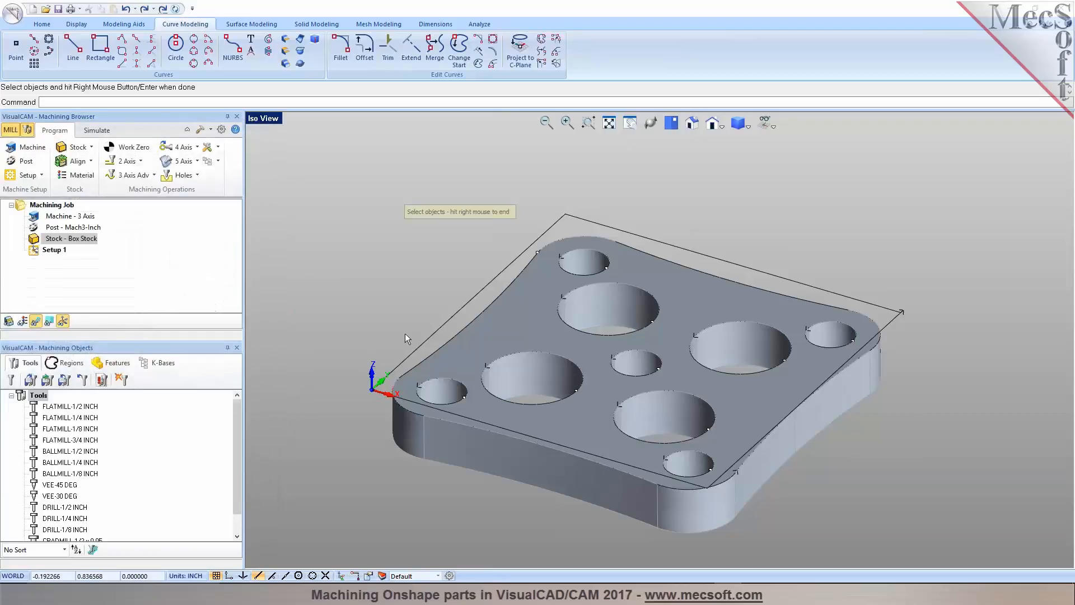
{"action": "left_click", "coordinate": [428, 338]}
{"action": "right_click", "coordinate": [428, 337]}
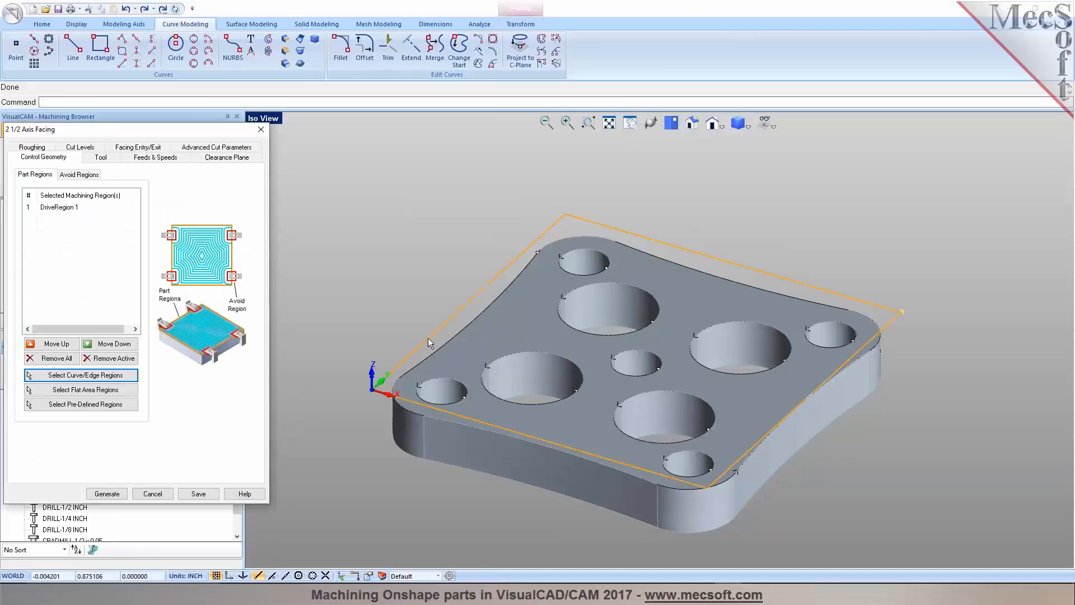
Choose the FACEMILL-2.5 INCH tool for the facing operation, review its feeds and clearance plane, and set Linear Cuts
{"action": "left_click", "coordinate": [96, 149]}
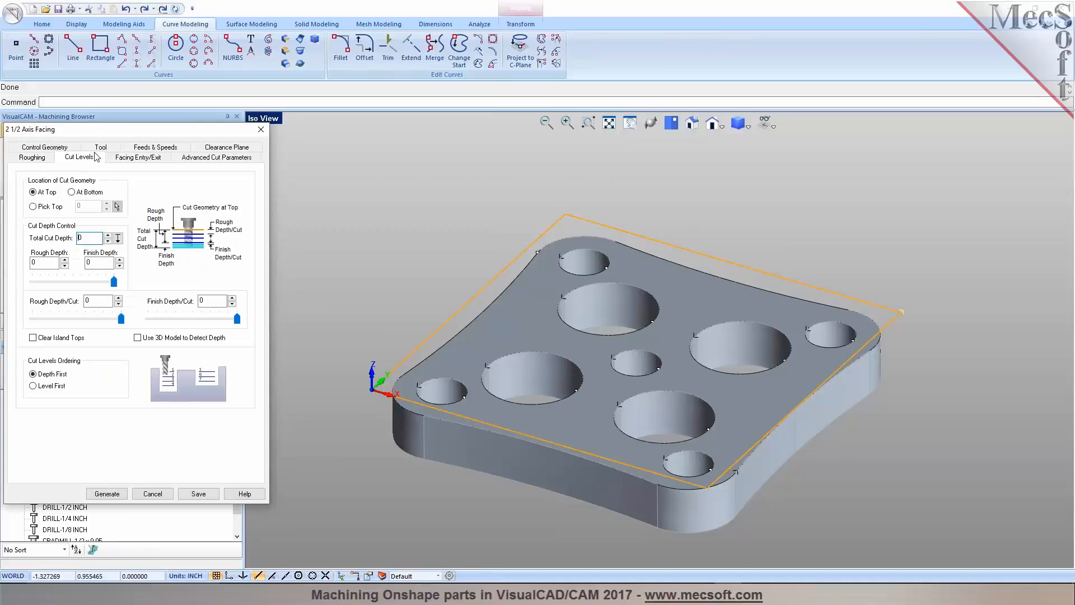
{"action": "left_click", "coordinate": [97, 149]}
{"action": "left_click", "coordinate": [60, 303]}
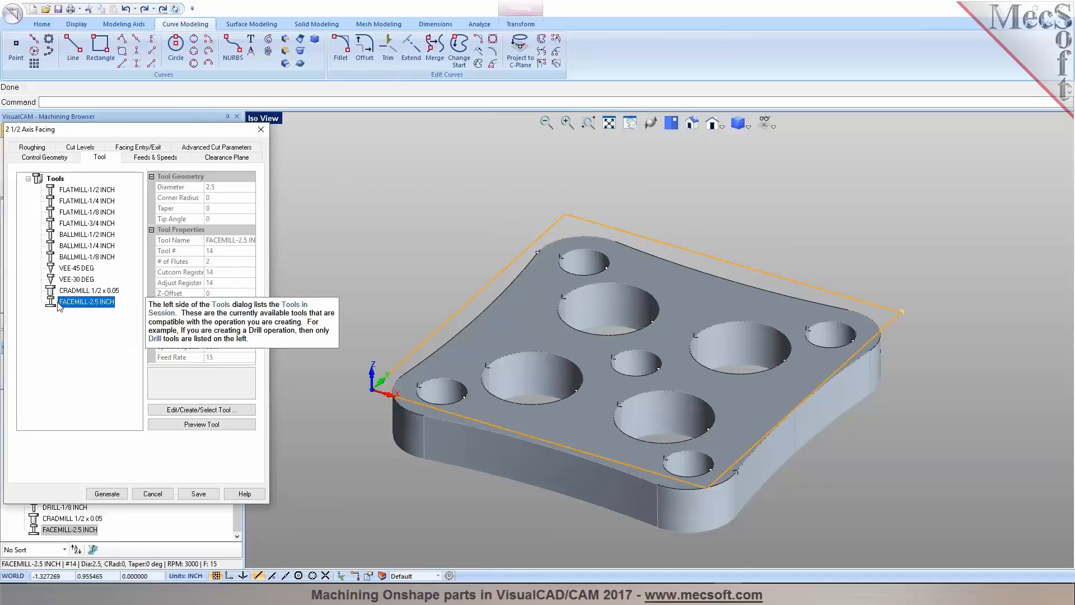
{"action": "left_click", "coordinate": [152, 158]}
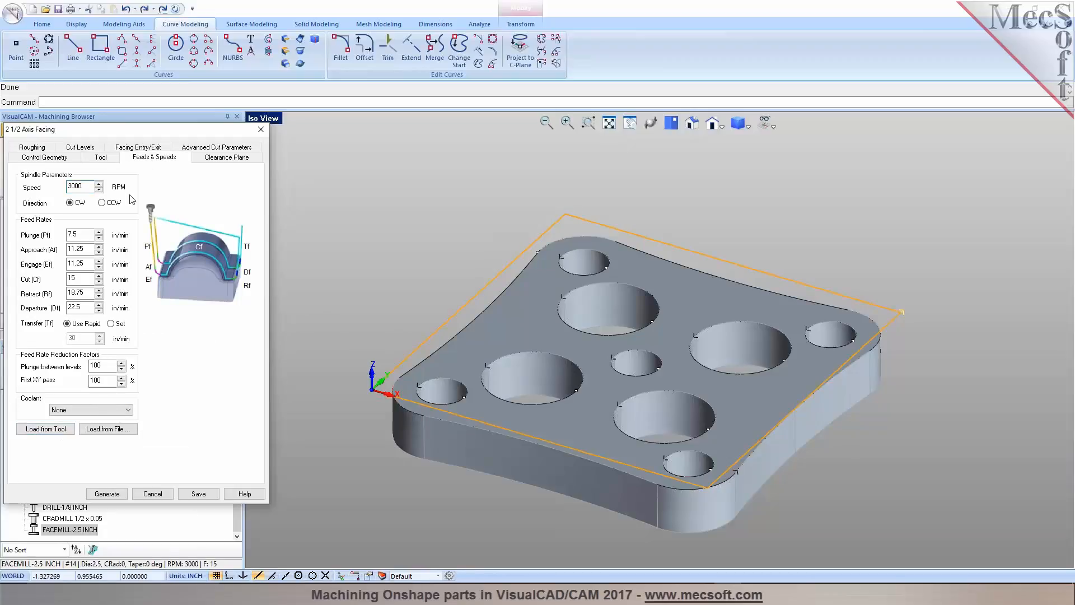
{"action": "left_click", "coordinate": [231, 158]}
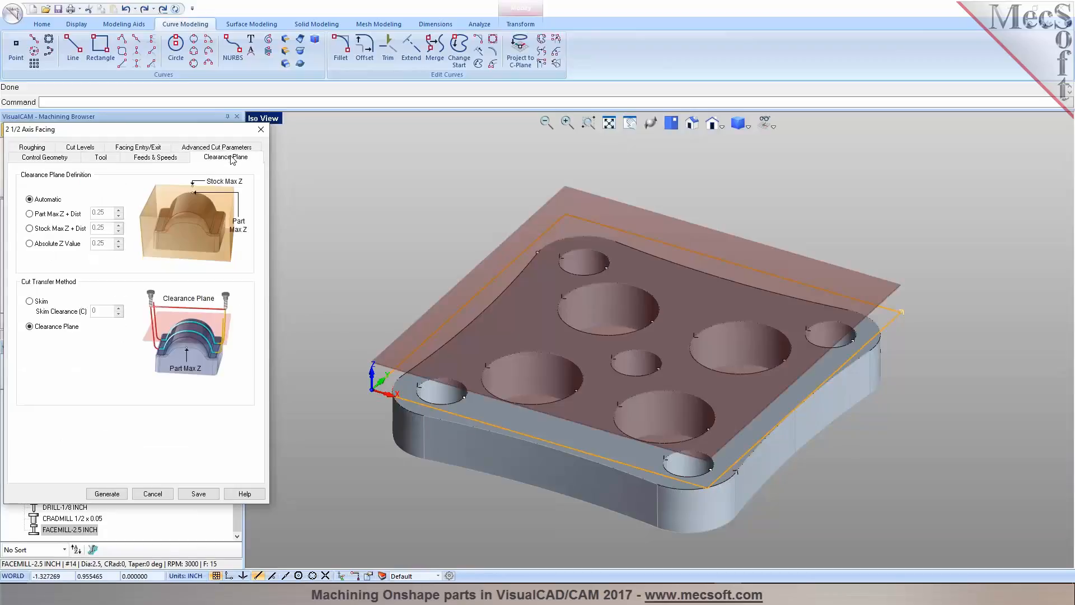
{"action": "middle_click_drag", "start_coordinate": [630, 434], "coordinate": [559, 367]}
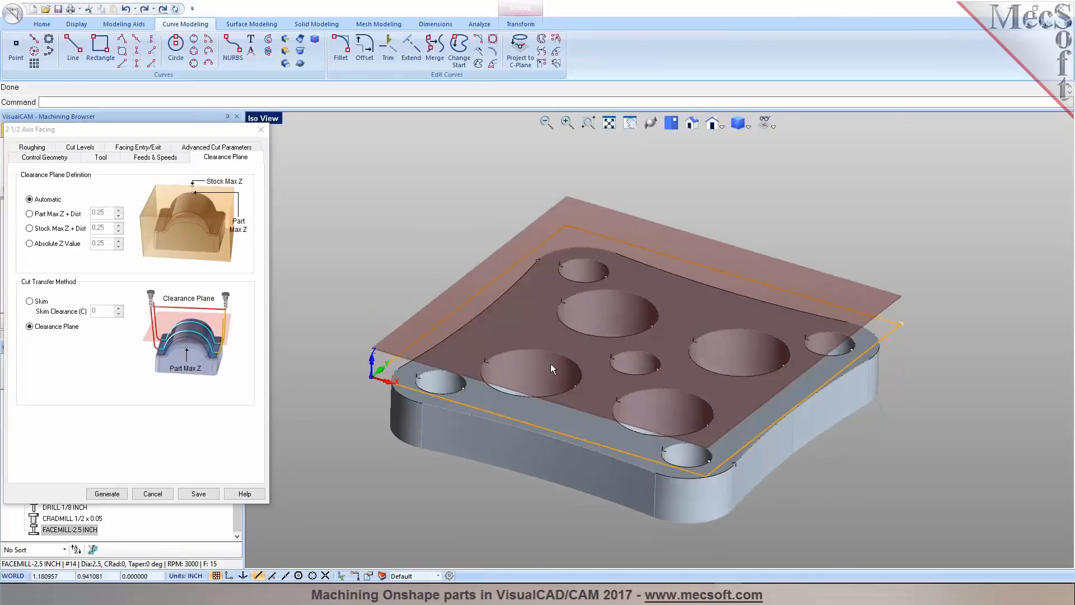
{"action": "middle_click_drag", "start_coordinate": [556, 311], "coordinate": [561, 359]}
{"action": "left_click", "coordinate": [32, 146]}
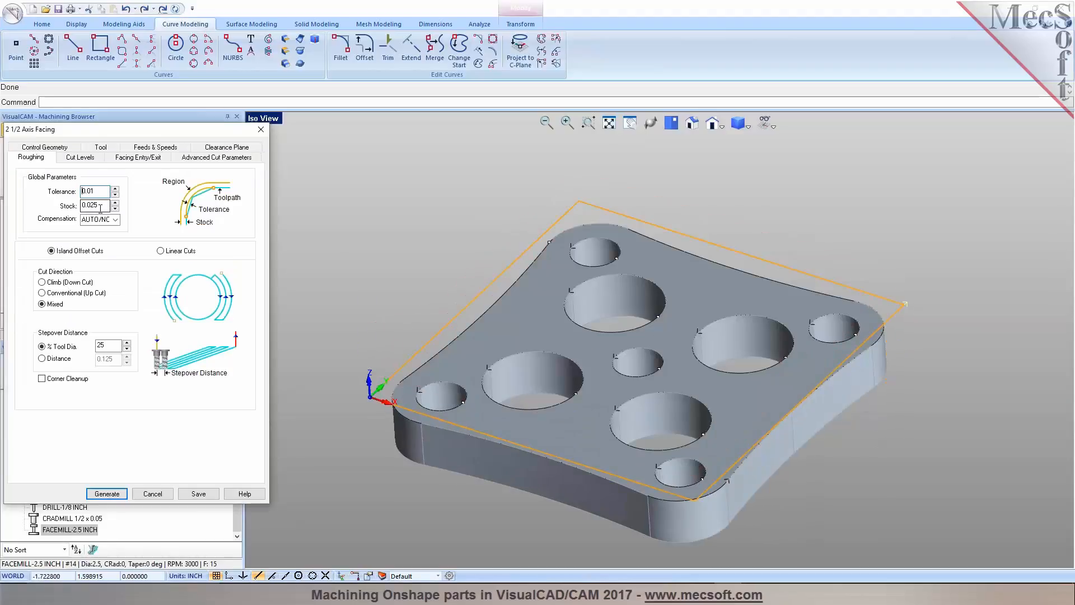
{"action": "left_click", "coordinate": [172, 252]}
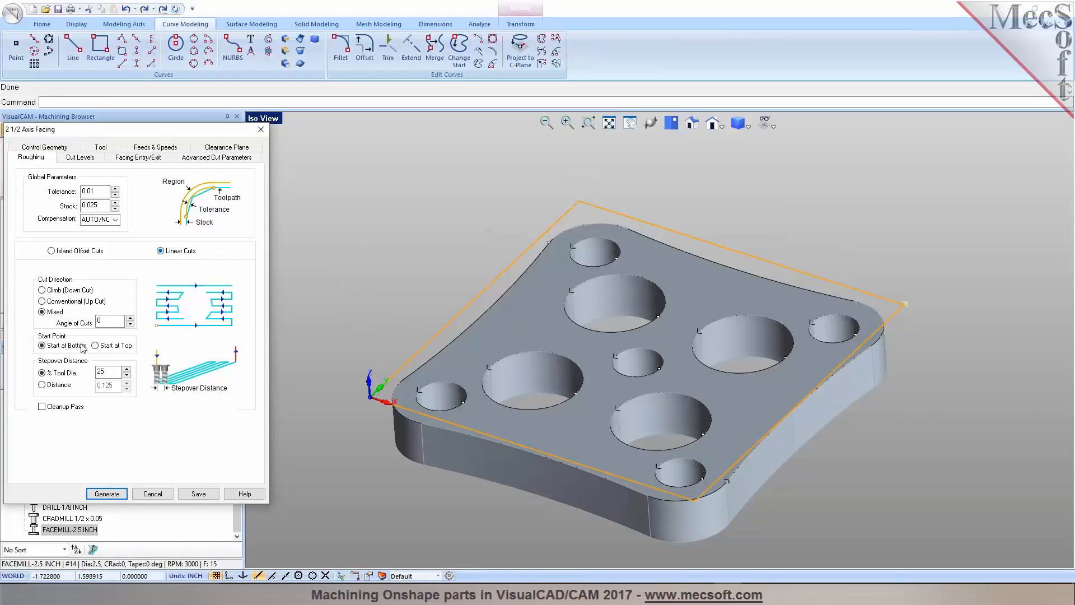
Set the total cut depth to about 0.106 inch by picking the rectangle's corner and the plate's top edge, and generate the facing toolpath
{"action": "left_click", "coordinate": [88, 159]}
{"action": "left_click", "coordinate": [118, 238]}
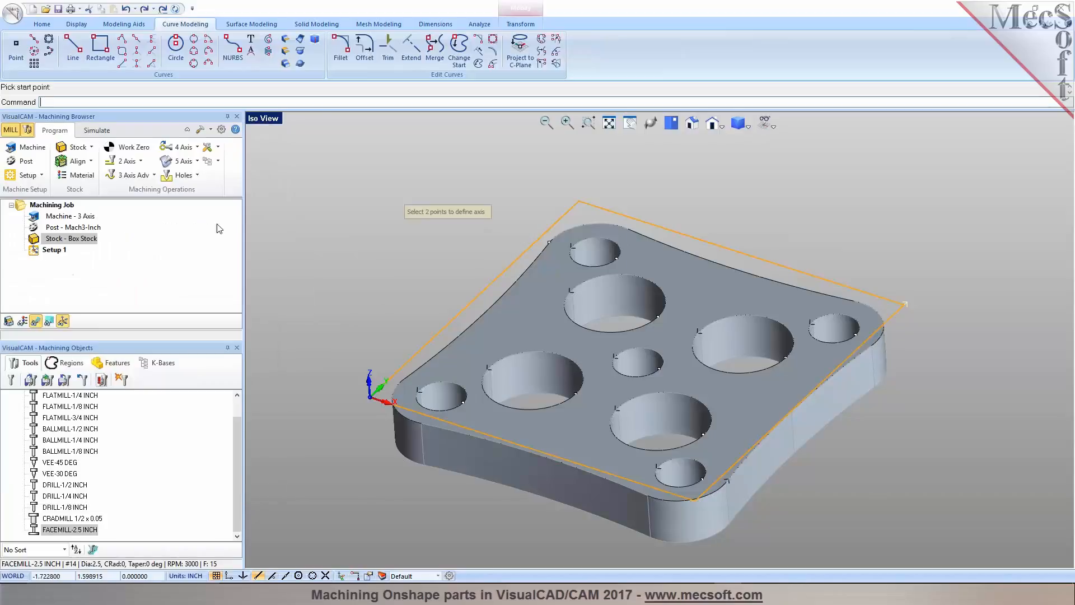
{"action": "left_click", "coordinate": [579, 200]}
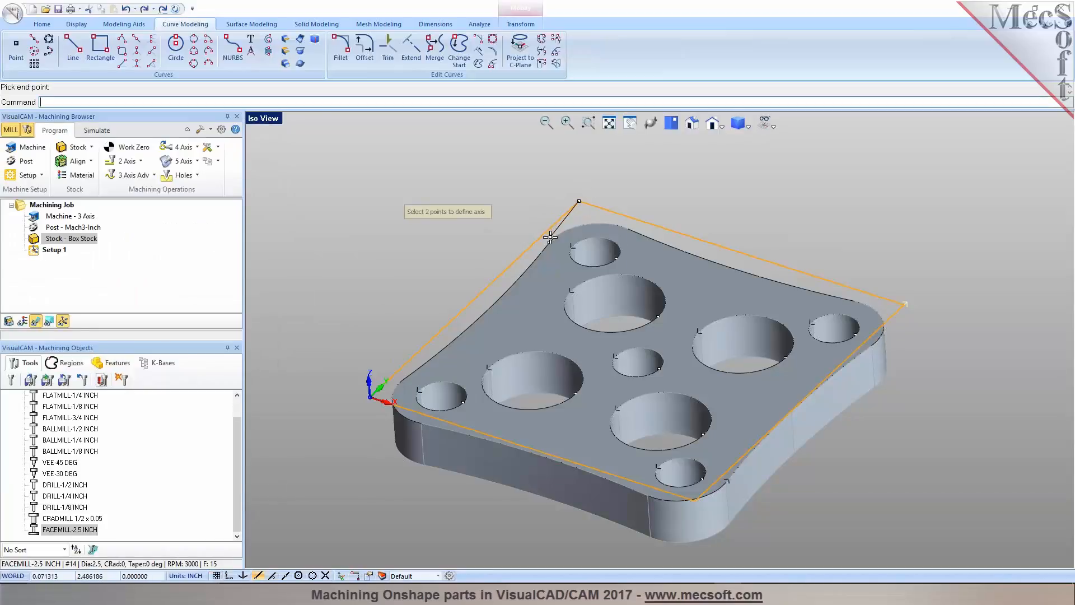
{"action": "left_click", "coordinate": [550, 241]}
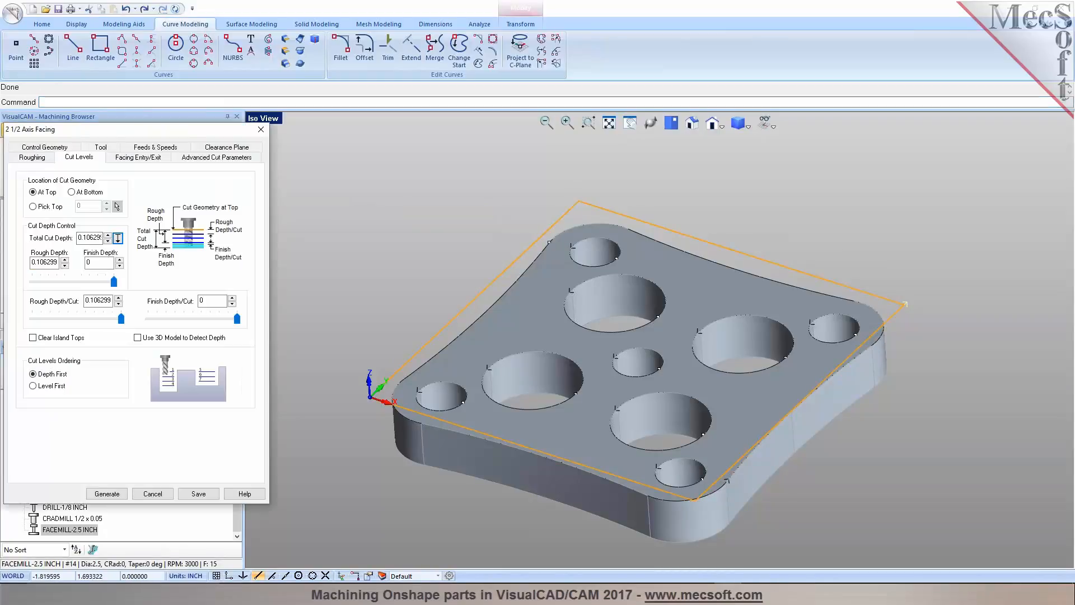
{"action": "left_click", "coordinate": [143, 158]}
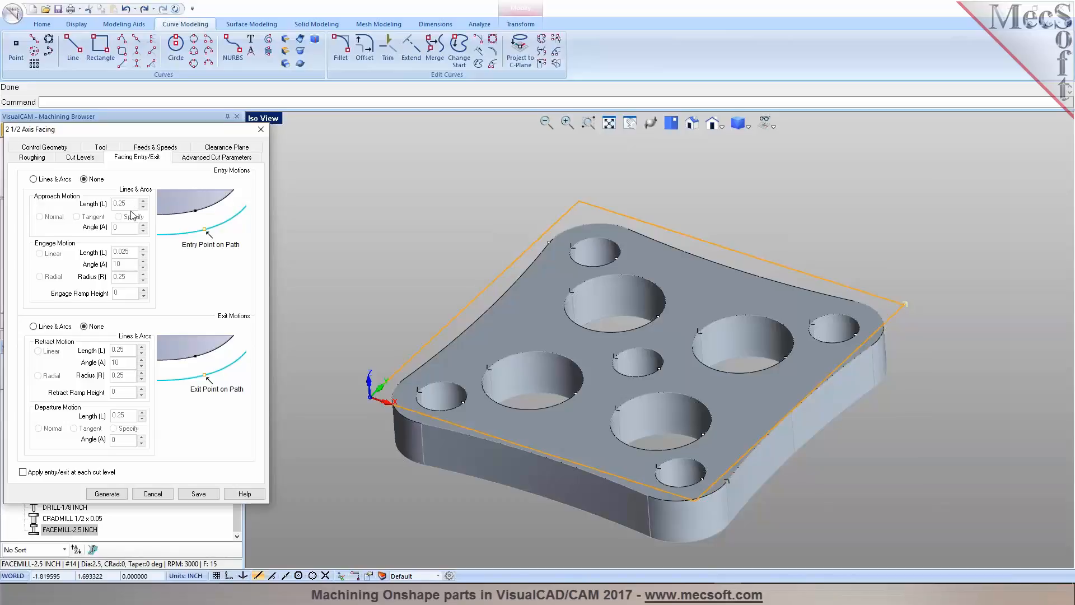
{"action": "left_click", "coordinate": [108, 494]}
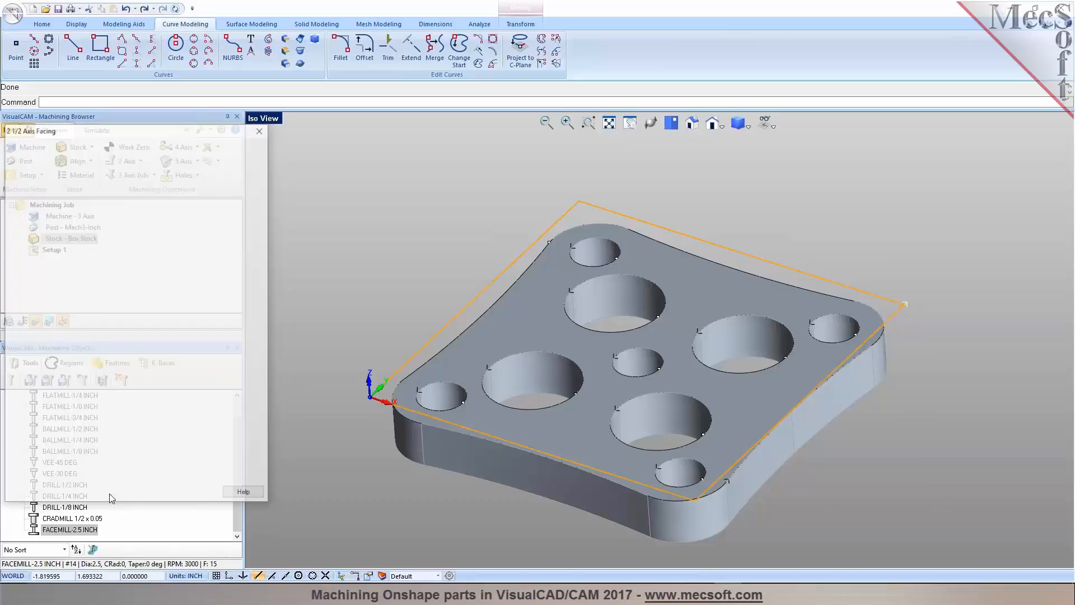
Turn off Simulate by Moves, slow the simulation speed, and simulate the 2 1/2 Axis Facing operation before returning to programming
{"action": "mouse_move", "coordinate": [604, 364]}
{"action": "middle_mouse_down"}
{"action": "mouse_move", "coordinate": [627, 380]}
{"action": "mouse_move", "coordinate": [623, 343]}
{"action": "mouse_move", "coordinate": [614, 370]}
{"action": "middle_mouse_up"}
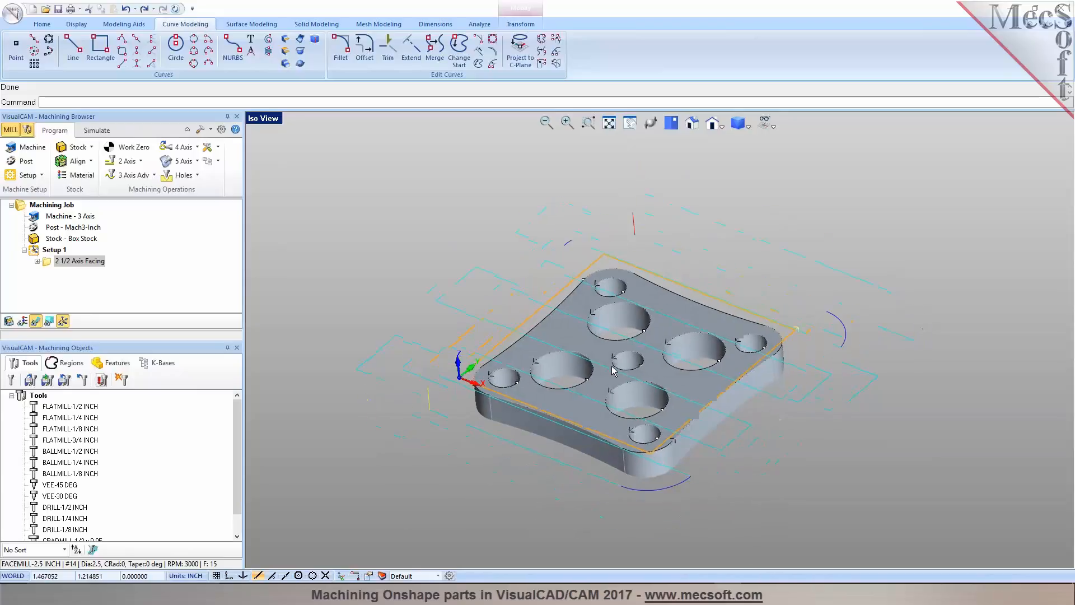
{"action": "left_click", "coordinate": [102, 133]}
{"action": "left_click", "coordinate": [44, 175]}
{"action": "left_click_drag", "start_coordinate": [58, 161], "coordinate": [15, 161]}
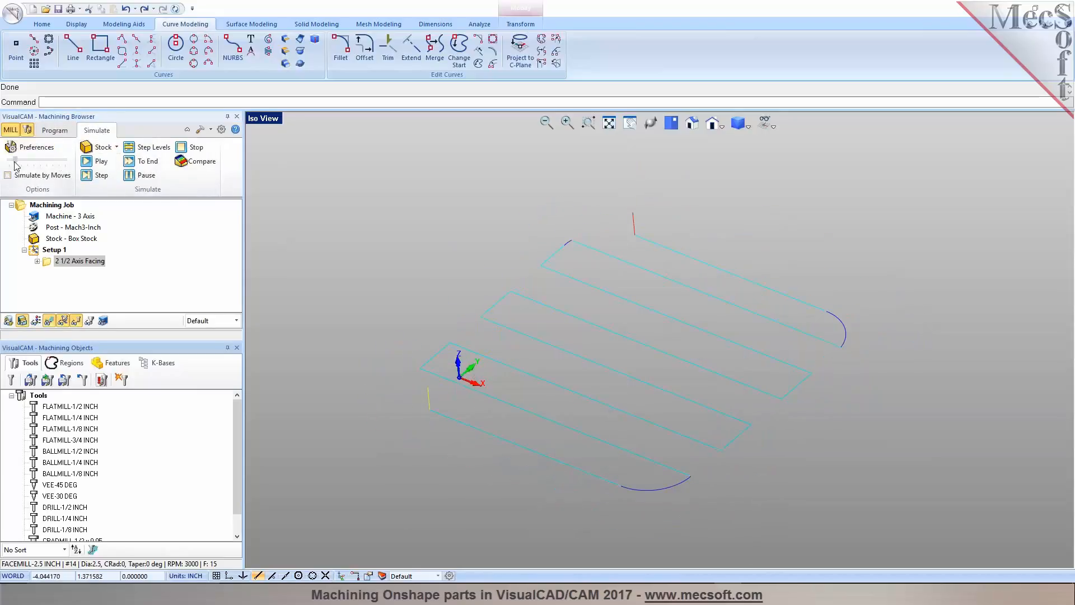
{"action": "left_click", "coordinate": [46, 262]}
{"action": "left_click", "coordinate": [93, 162]}
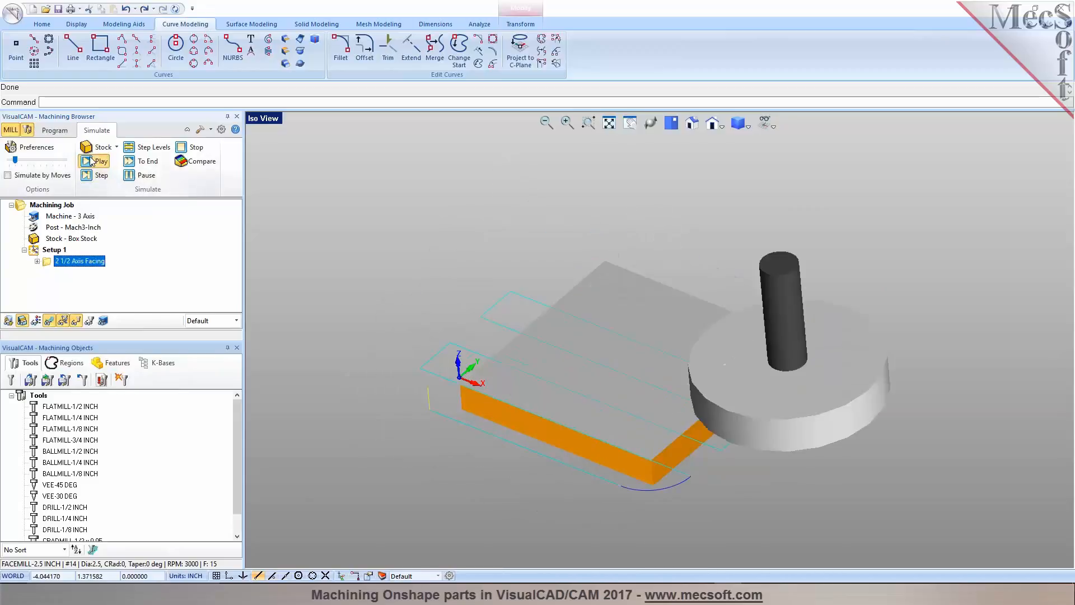
{"action": "mouse_move", "coordinate": [486, 301]}
{"action": "middle_mouse_down"}
{"action": "mouse_move", "coordinate": [514, 285]}
{"action": "mouse_move", "coordinate": [498, 297]}
{"action": "middle_mouse_up"}
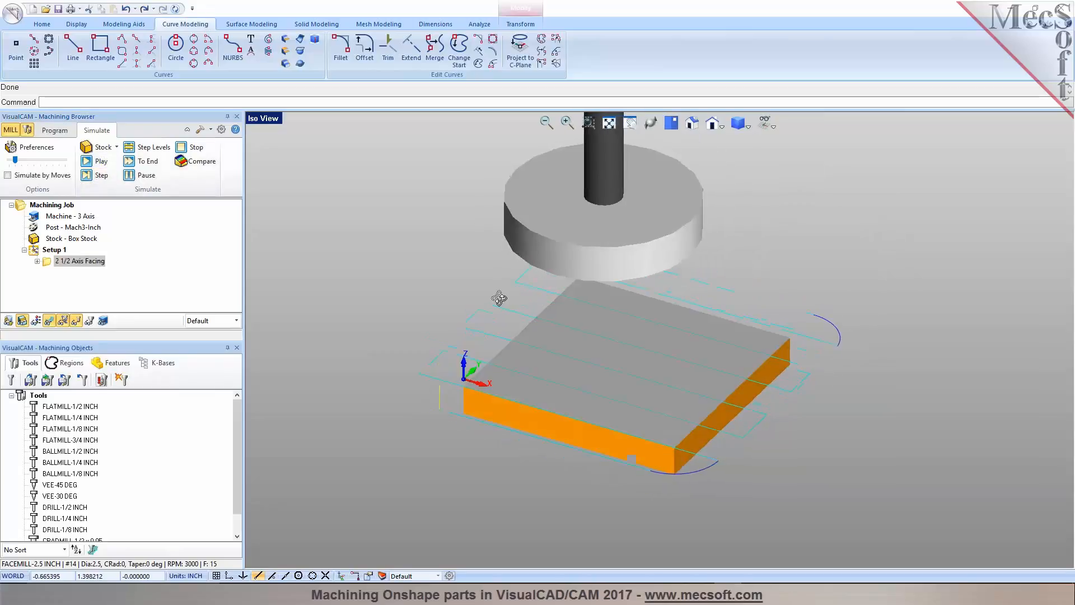
{"action": "left_click", "coordinate": [55, 130]}
{"action": "left_click", "coordinate": [61, 251]}
{"action": "left_click", "coordinate": [63, 262]}
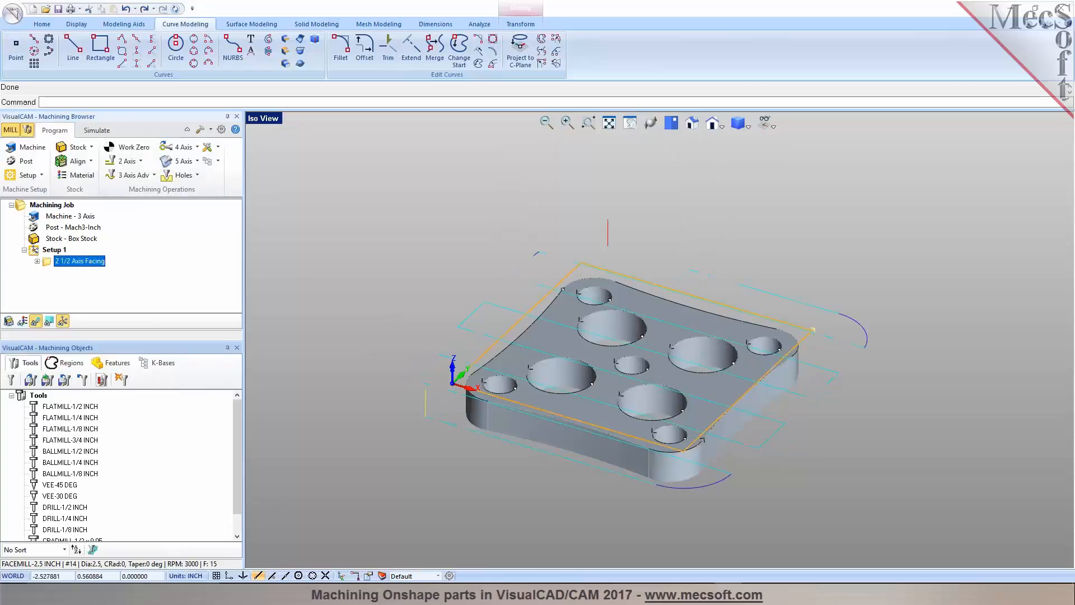
Start a 2 1/2 Axis Pocketing operation and remove the stock outline from its part regions
{"action": "scroll", "coordinate": [575, 339], "scroll_direction": "up", "scroll_amount": 5}
{"action": "middle_click_drag", "start_coordinate": [576, 357], "coordinate": [570, 348]}
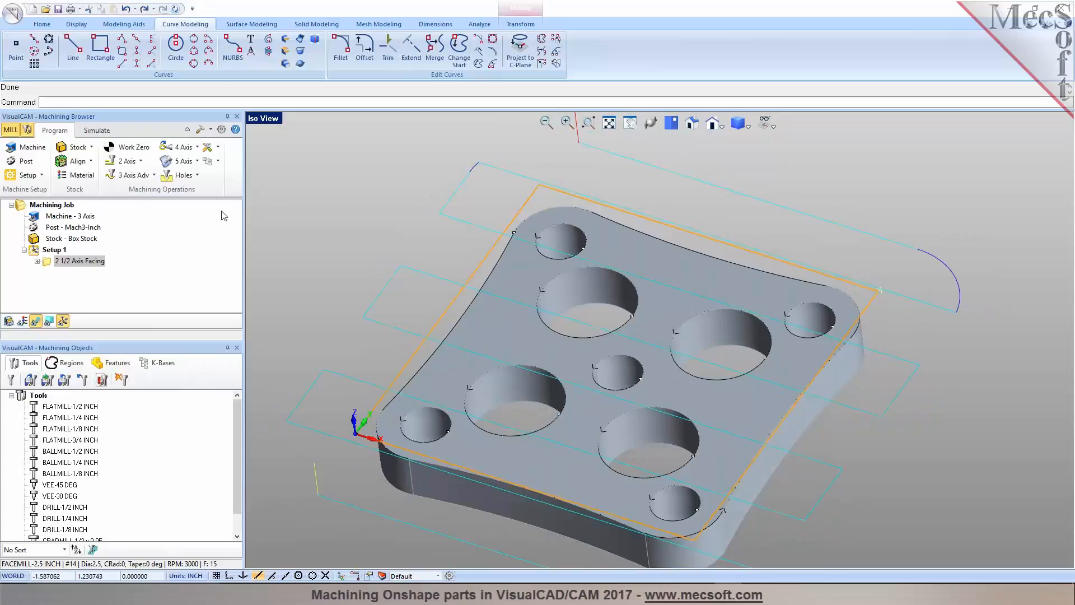
{"action": "left_click", "coordinate": [140, 162]}
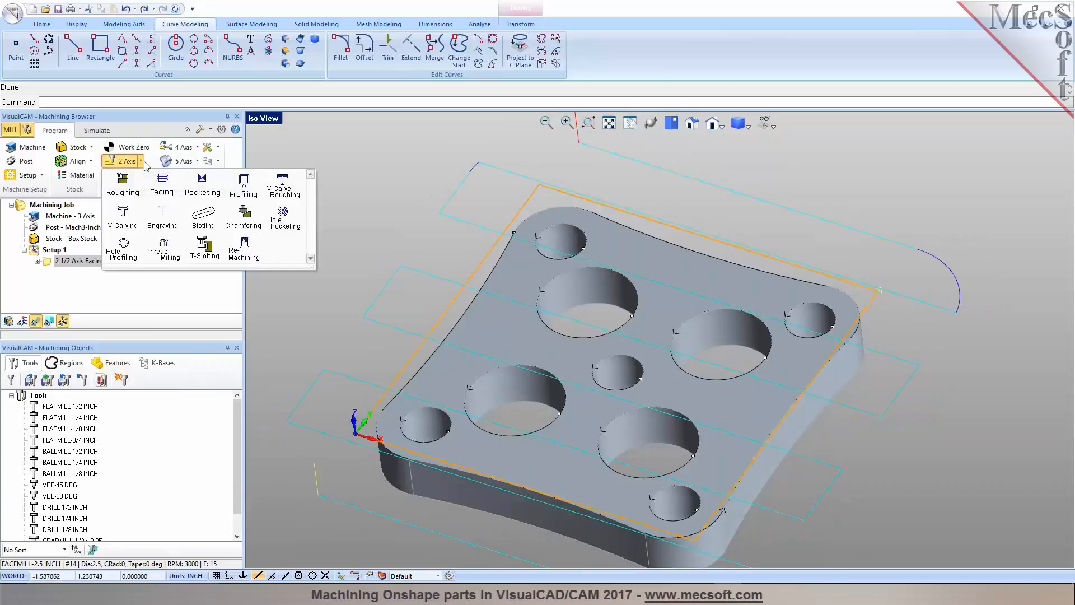
{"action": "left_click", "coordinate": [217, 198]}
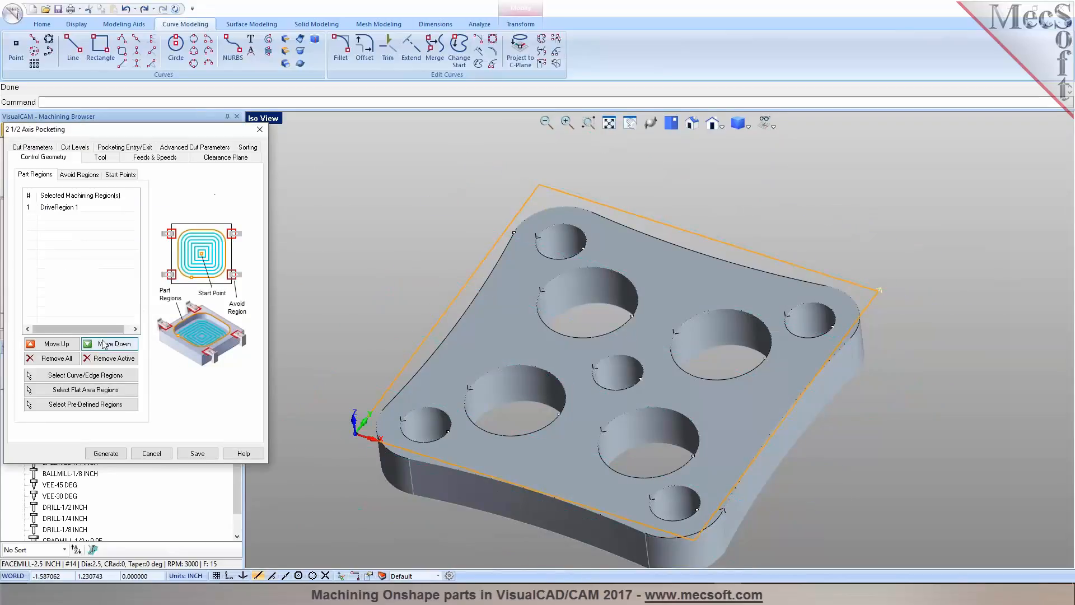
{"action": "left_click", "coordinate": [62, 359]}
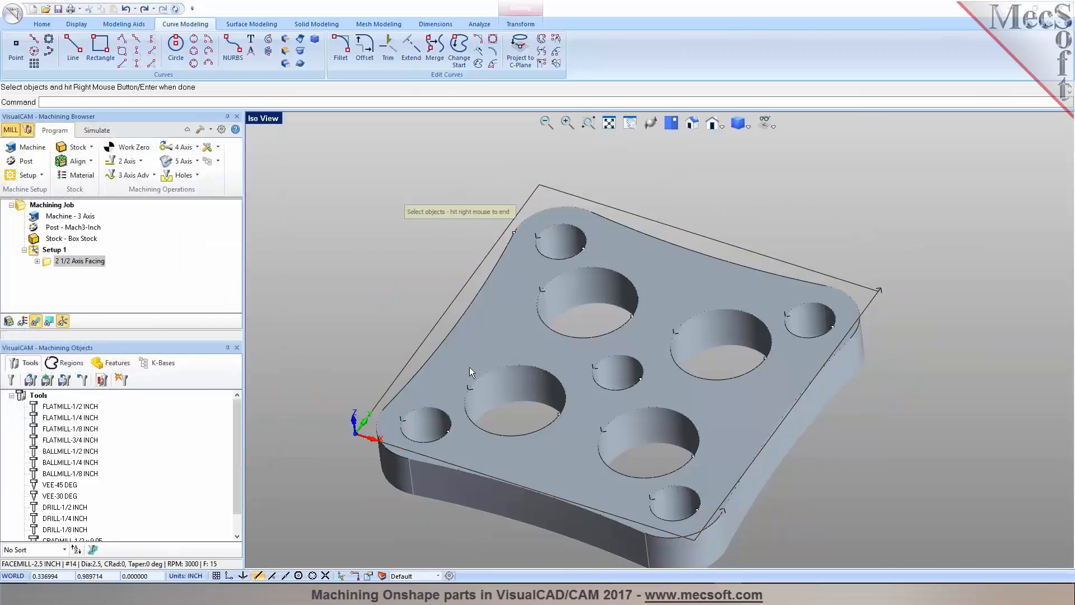
Select the circle curves of the four large holes on the plate's top face as the pocketing part regions
{"action": "left_click", "coordinate": [488, 372]}
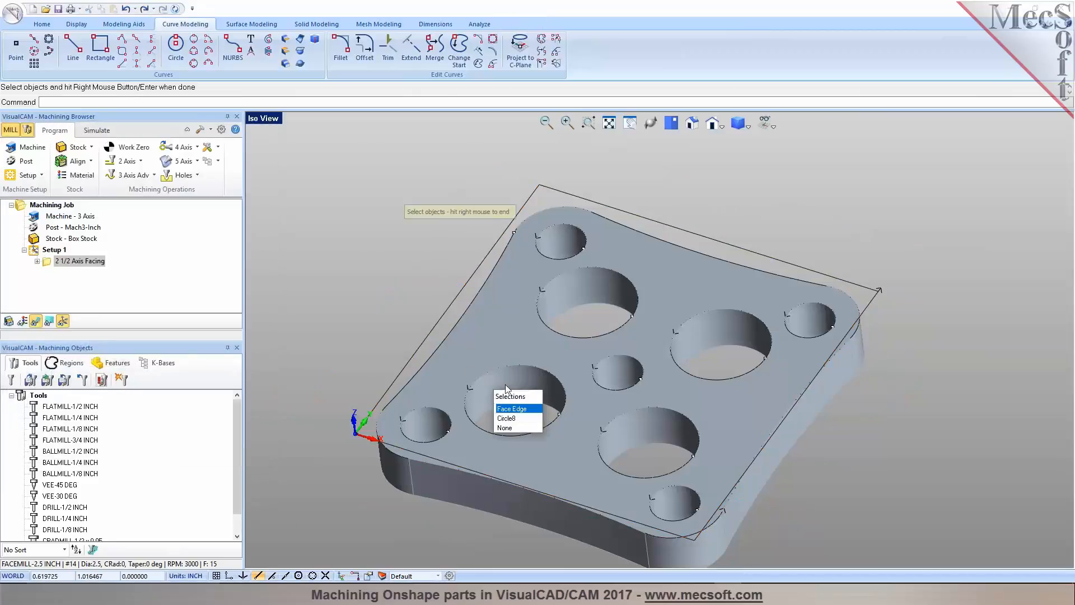
{"action": "left_click", "coordinate": [506, 418]}
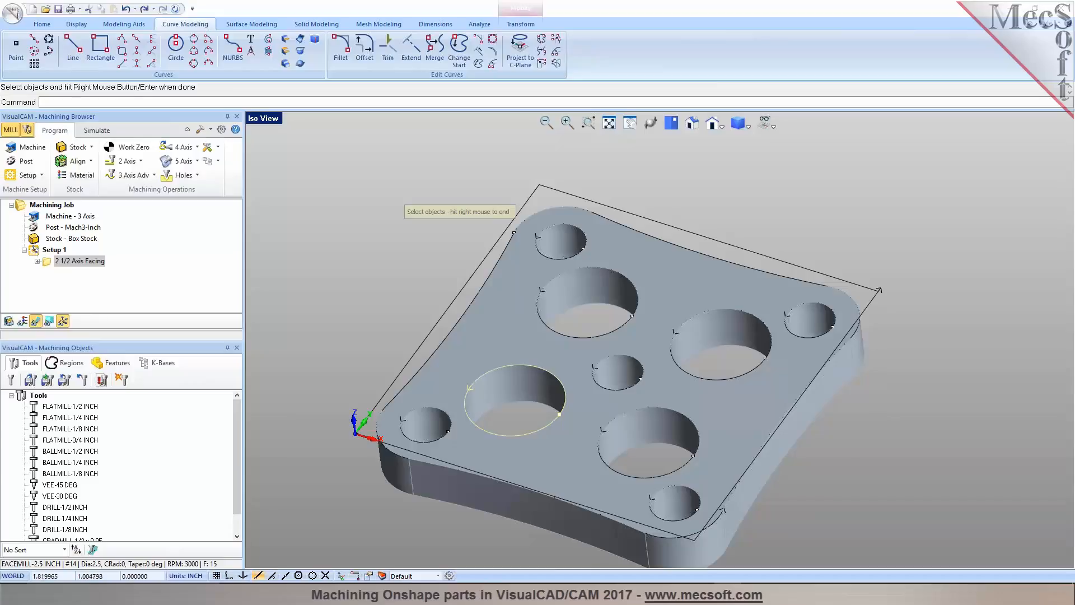
{"action": "left_click", "coordinate": [622, 415]}
{"action": "left_click", "coordinate": [643, 456]}
{"action": "left_click", "coordinate": [711, 378]}
{"action": "left_click", "coordinate": [731, 420]}
{"action": "left_click", "coordinate": [607, 332]}
{"action": "left_click", "coordinate": [627, 378]}
{"action": "right_click", "coordinate": [627, 378]}
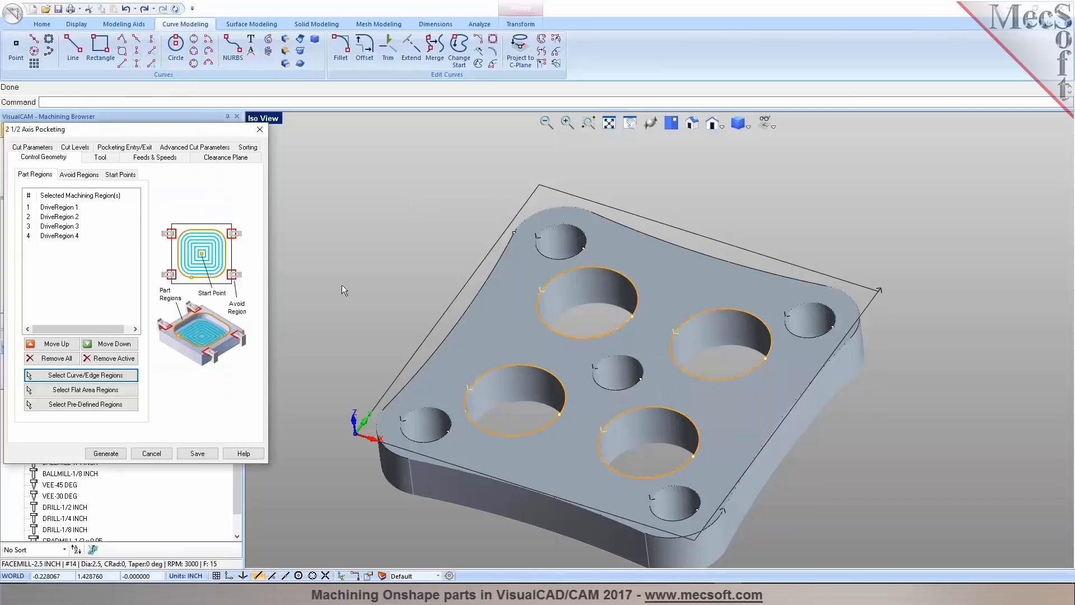
Choose the FLATMILL-1/4 INCH tool for pocketing and leave a stock allowance of 0.025 in the cut parameters
{"action": "left_click", "coordinate": [98, 150]}
{"action": "left_click", "coordinate": [89, 151]}
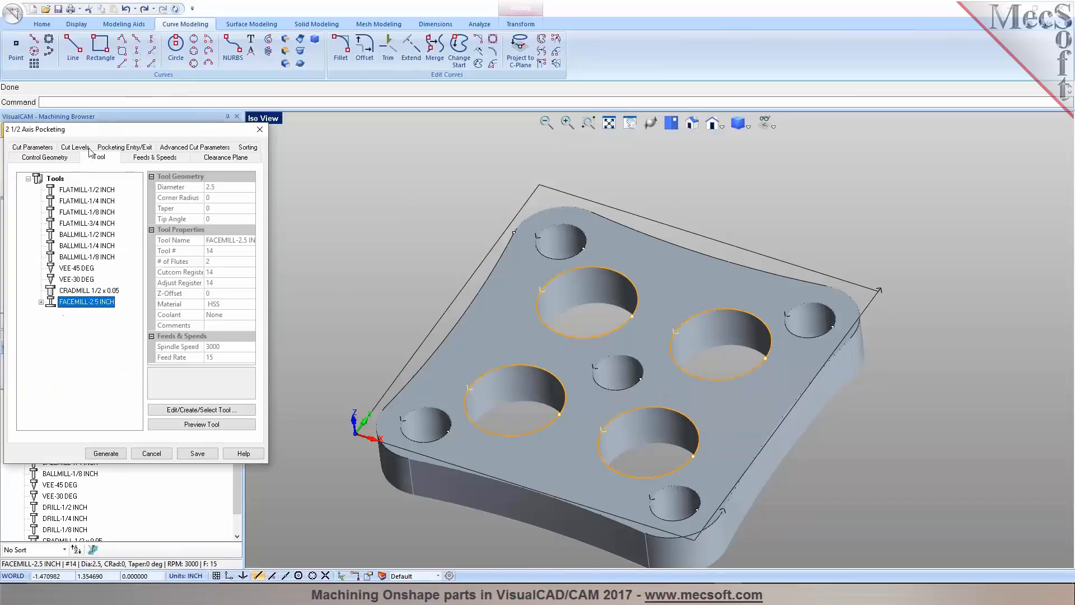
{"action": "left_click", "coordinate": [65, 201]}
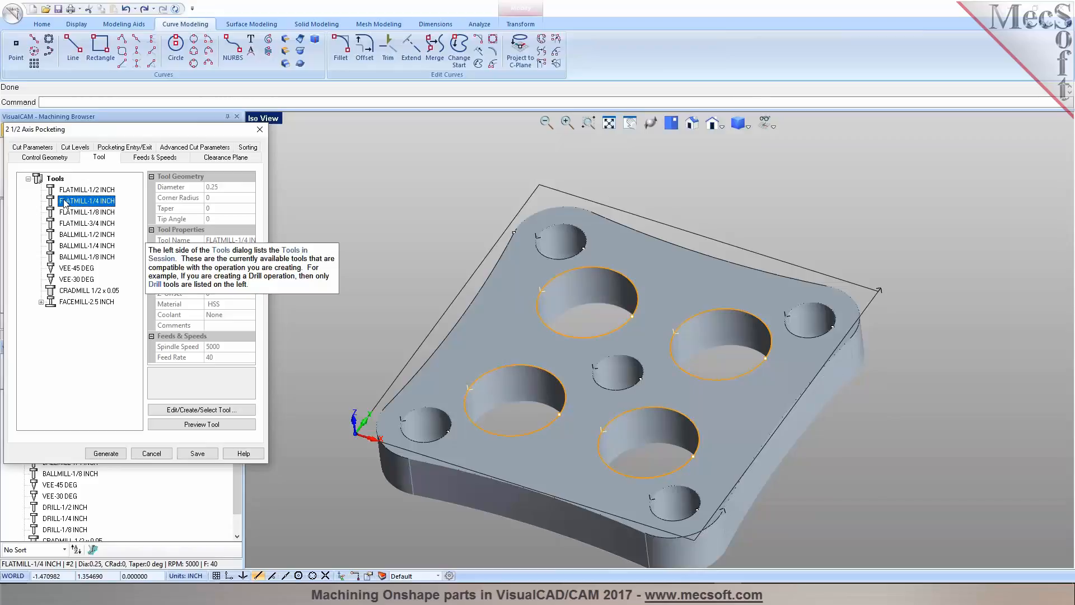
{"action": "left_click", "coordinate": [32, 147]}
{"action": "left_click_drag", "start_coordinate": [88, 205], "coordinate": [70, 198]}
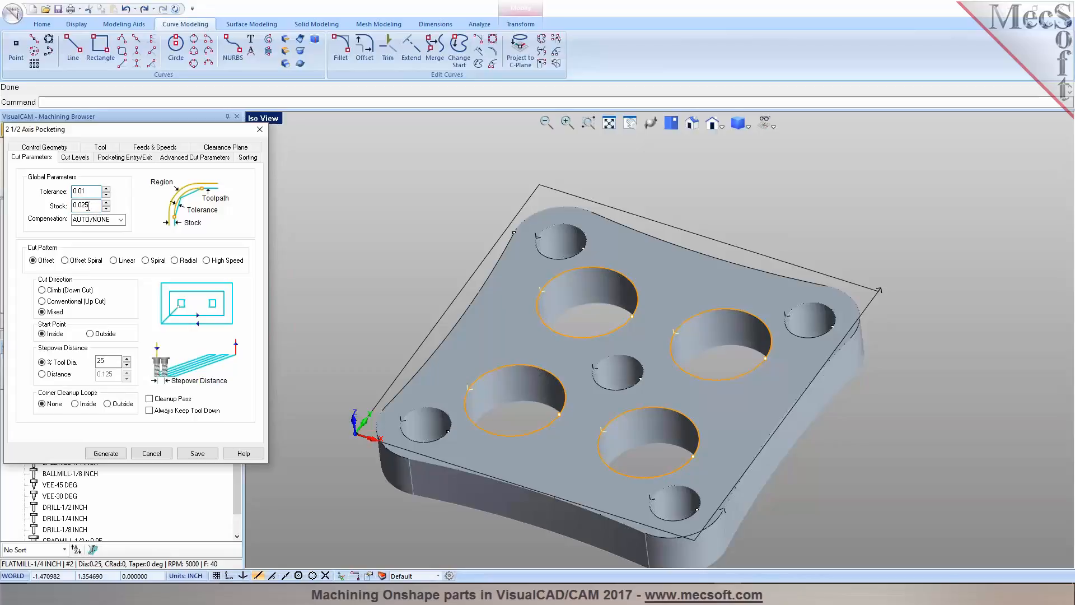
Set the total cut depth by picking a top hole edge and the plate's bottom edge, and halve the rough depth per cut
{"action": "left_click", "coordinate": [75, 157]}
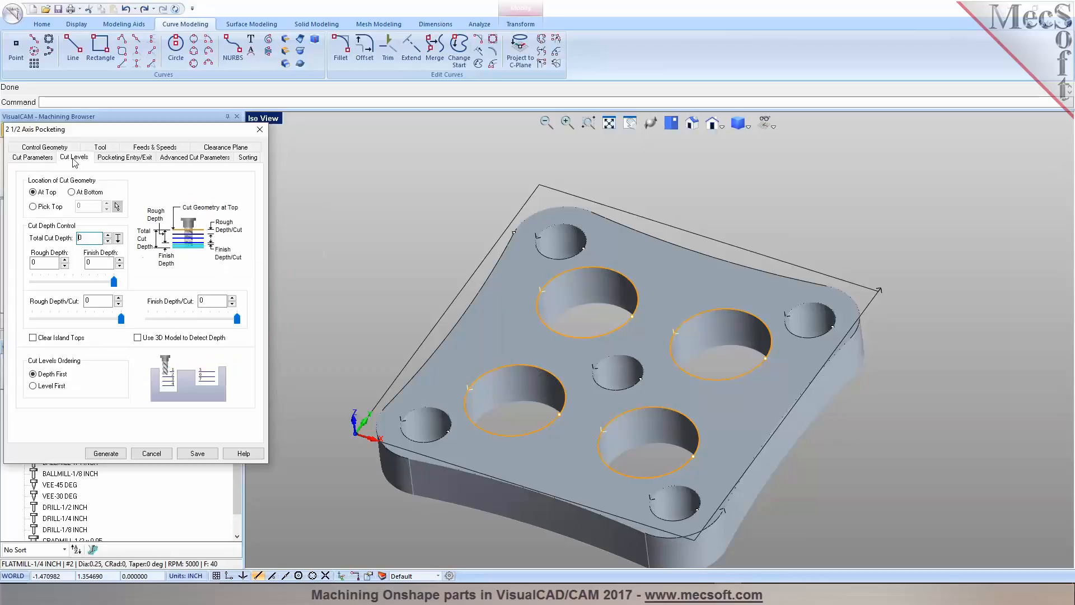
{"action": "left_click", "coordinate": [118, 238]}
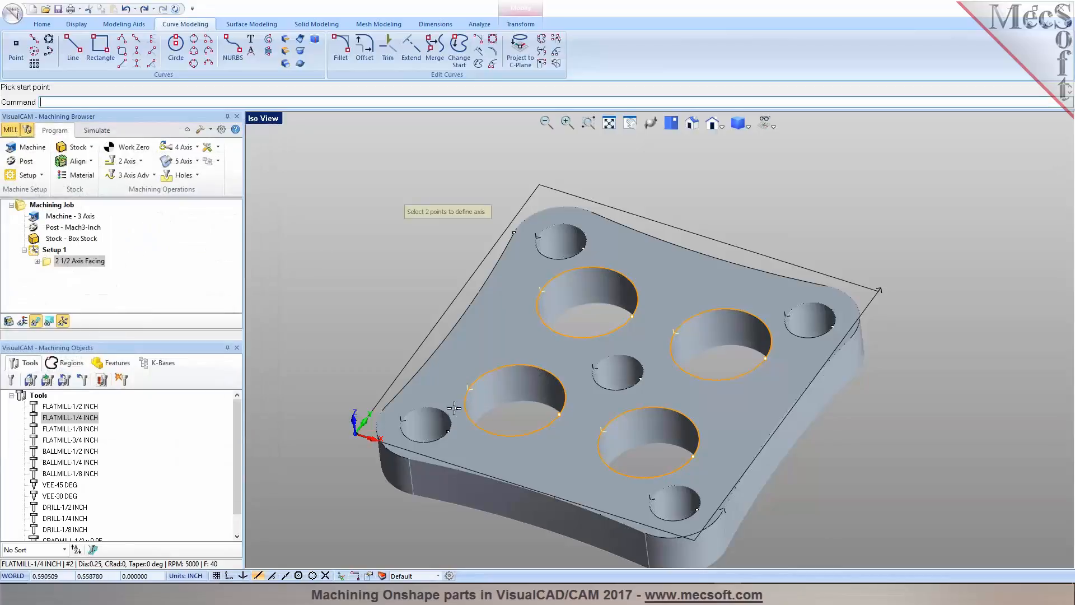
{"action": "left_click", "coordinate": [448, 431]}
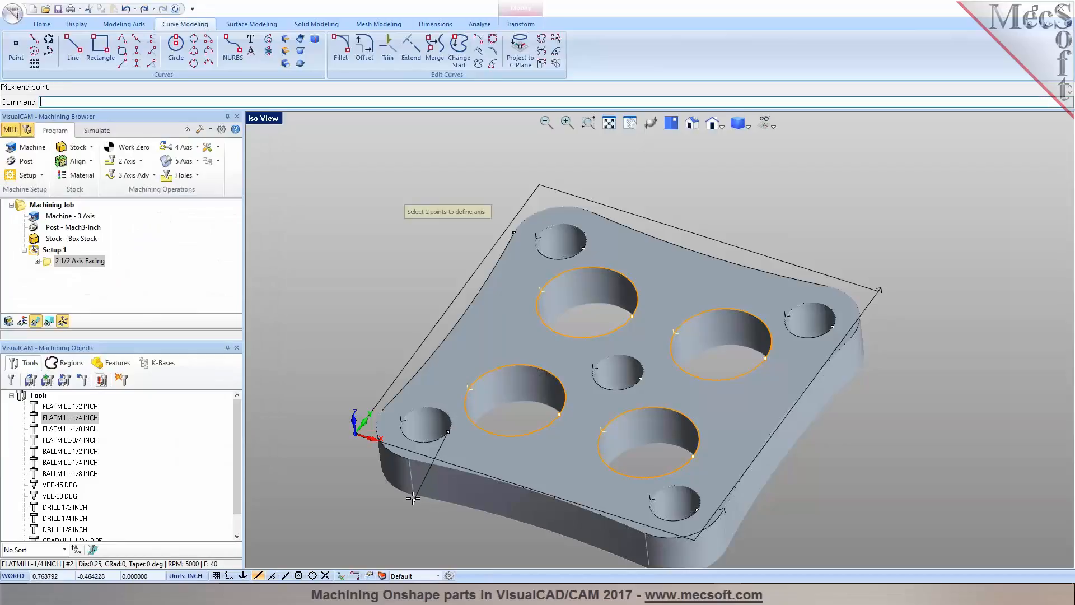
{"action": "left_click", "coordinate": [400, 519]}
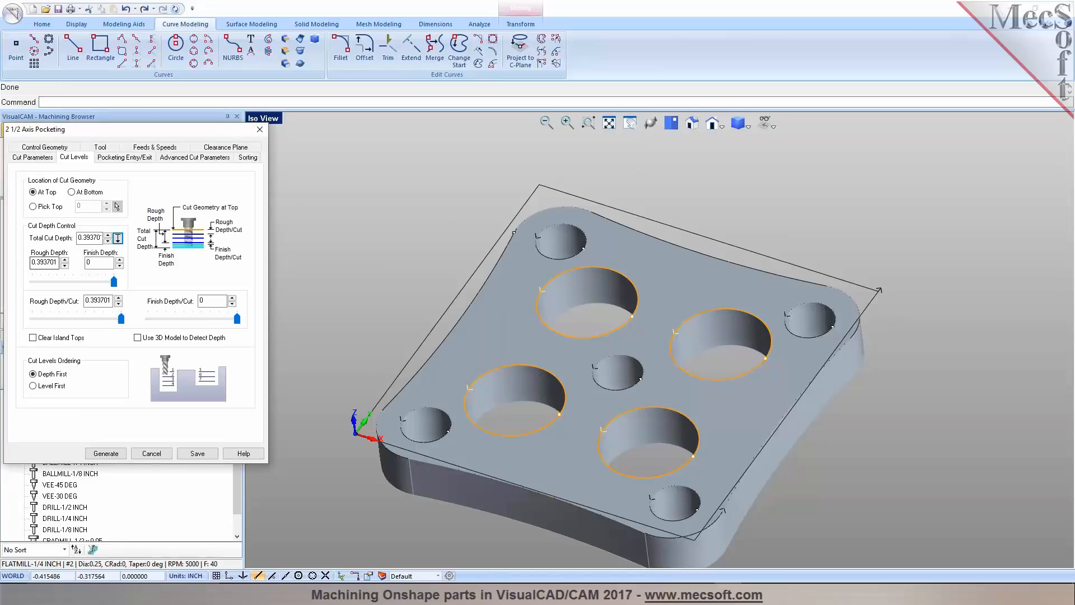
{"action": "left_click_drag", "start_coordinate": [121, 319], "coordinate": [77, 321]}
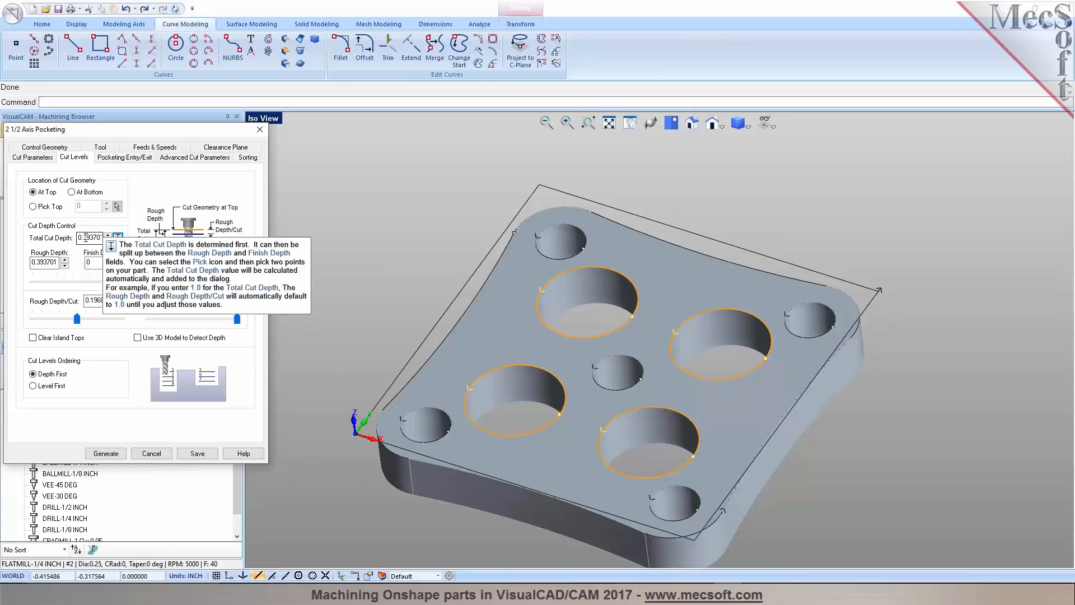
Set the total cut depth to 0.4 with a rough depth per cut of 0.2, and generate the pocketing toolpath
{"action": "double_click", "coordinate": [85, 237]}
{"action": "type", "text": "0.4"}
{"action": "key", "text": "Tab"}
{"action": "left_click", "coordinate": [77, 319]}
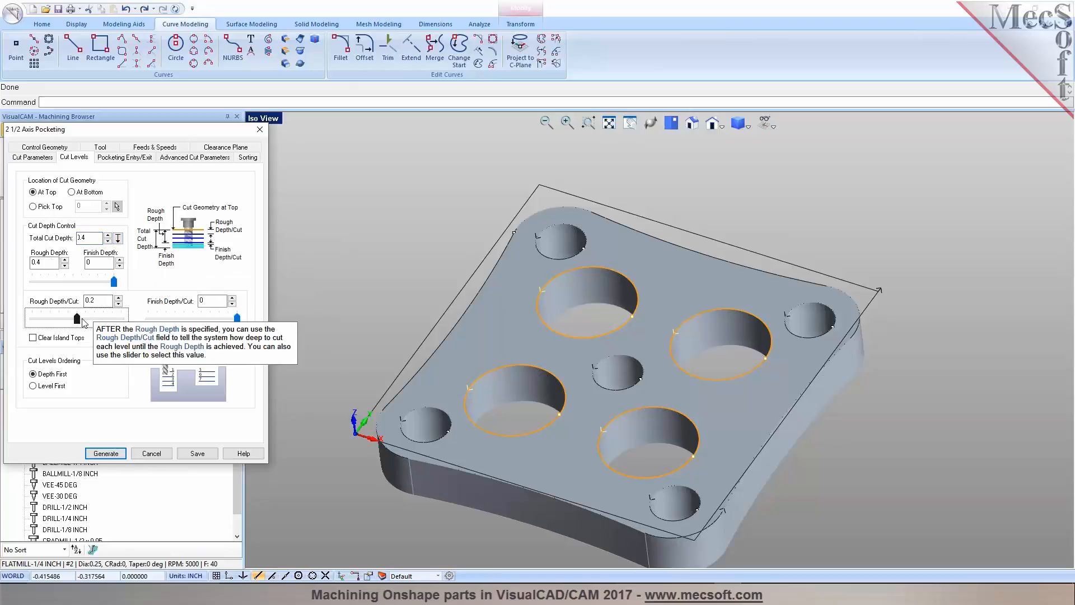
{"action": "left_click", "coordinate": [133, 158]}
{"action": "left_click", "coordinate": [179, 158]}
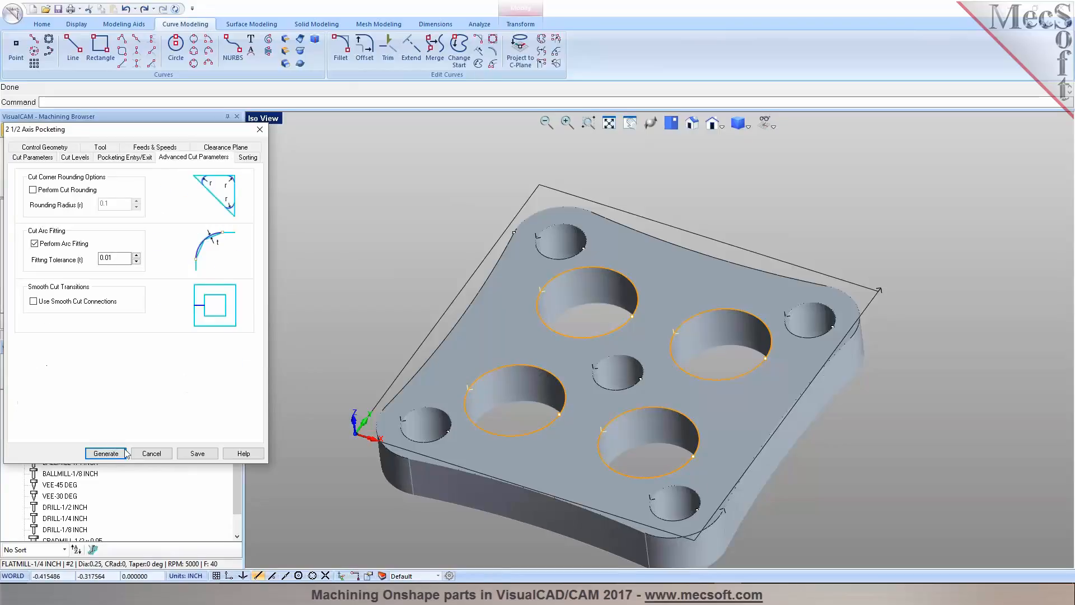
{"action": "left_click", "coordinate": [111, 452]}
Simulate the 2 1/2 Axis Pocketing operation, inspect the four cut pockets, and return to the programmed toolpaths
{"action": "mouse_move", "coordinate": [495, 399]}
{"action": "middle_mouse_down"}
{"action": "mouse_move", "coordinate": [504, 422]}
{"action": "mouse_move", "coordinate": [496, 399]}
{"action": "mouse_move", "coordinate": [497, 409]}
{"action": "middle_mouse_up"}
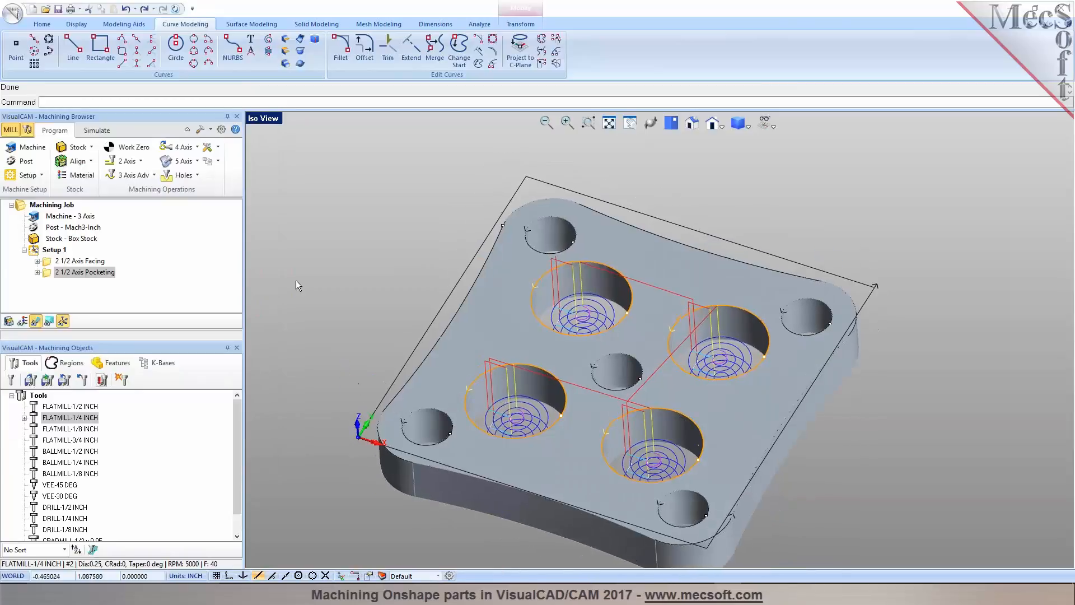
{"action": "left_click", "coordinate": [100, 133]}
{"action": "left_click", "coordinate": [96, 162]}
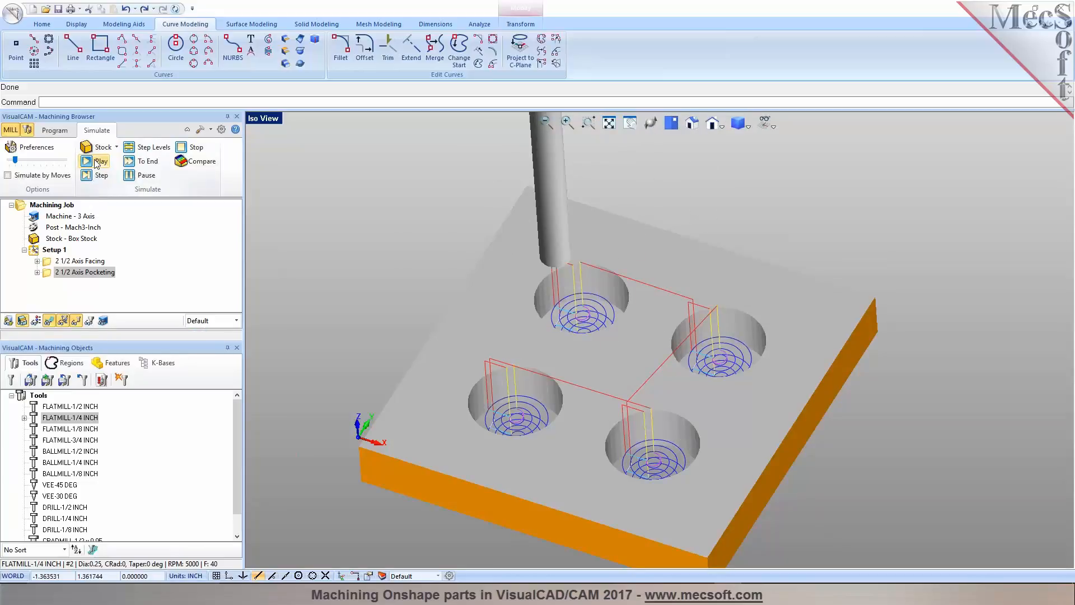
{"action": "middle_click_drag", "start_coordinate": [630, 341], "coordinate": [662, 360]}
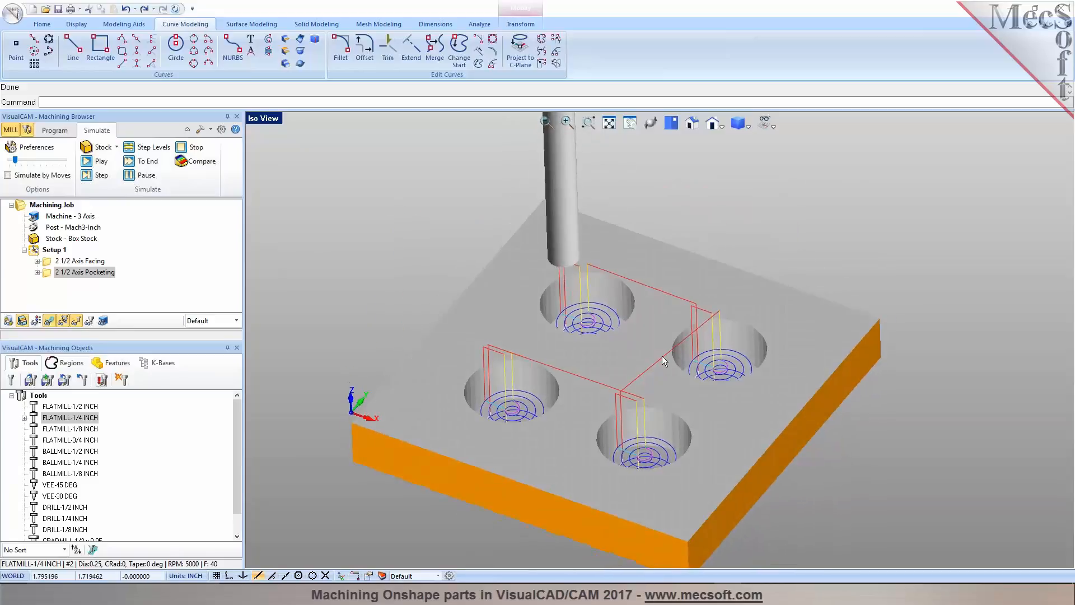
{"action": "left_click", "coordinate": [54, 130]}
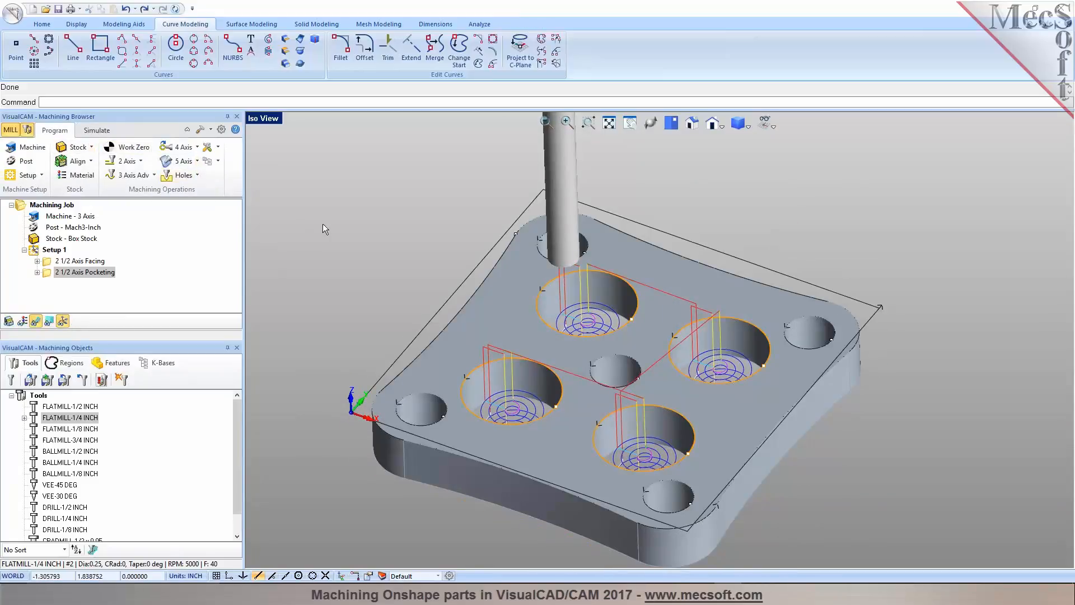
{"action": "left_click", "coordinate": [87, 272]}
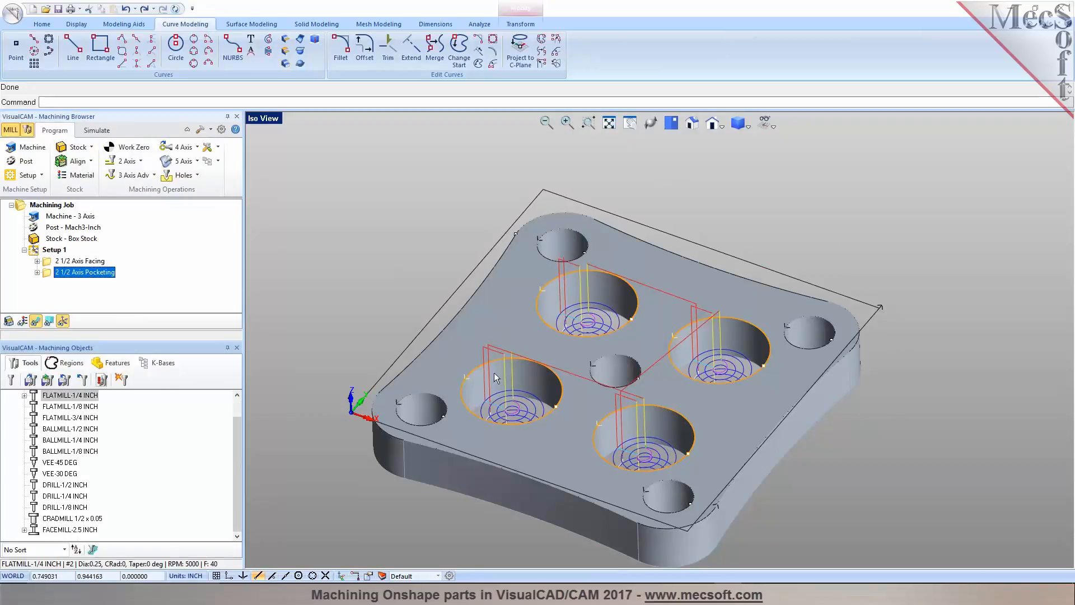
Select the circle of the corner hole nearest the origin, view the part information, and measure the circle's arc diameter
{"action": "left_click", "coordinate": [431, 425]}
{"action": "left_click", "coordinate": [457, 481]}
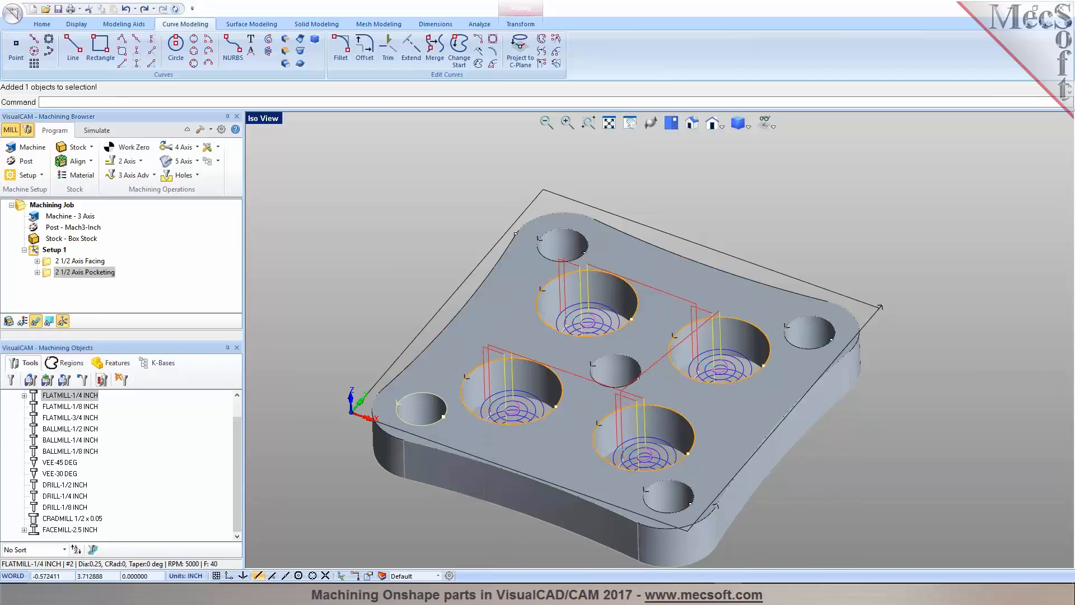
{"action": "left_click", "coordinate": [479, 24]}
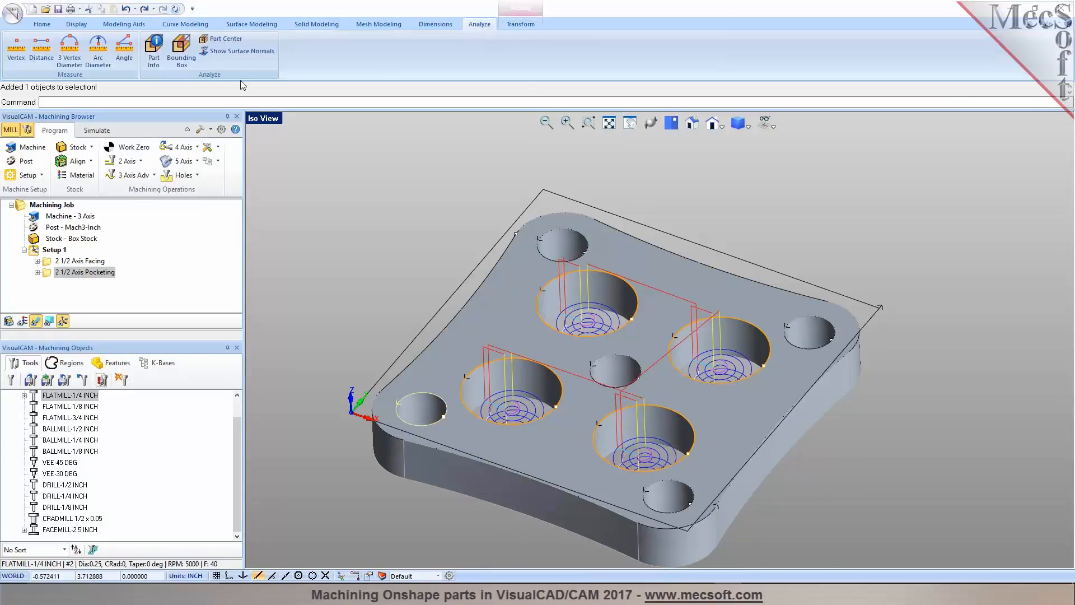
{"action": "left_click", "coordinate": [157, 67]}
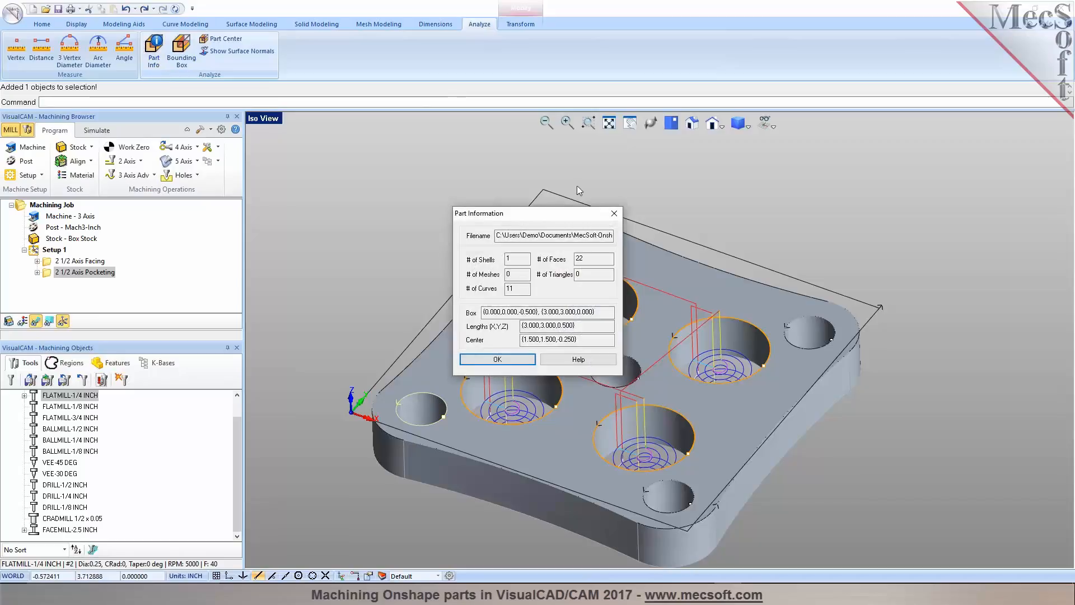
{"action": "left_click", "coordinate": [622, 208]}
{"action": "left_click", "coordinate": [98, 54]}
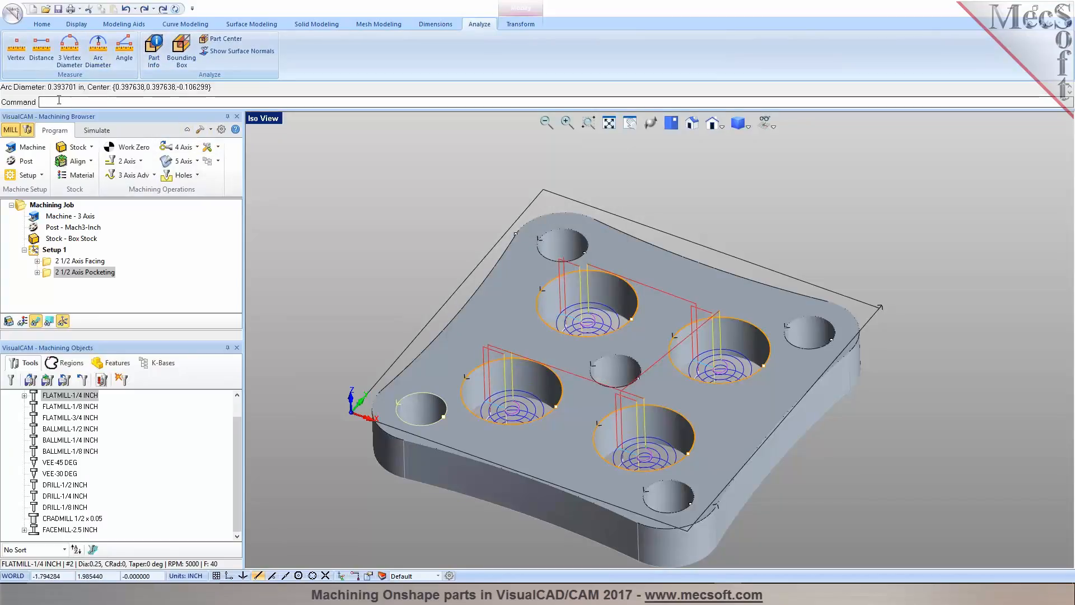
Hide the operation toolpaths by selecting the Machining Job, reselect the corner hole's circle, and repeat its arc diameter measurement
{"action": "left_click", "coordinate": [52, 204]}
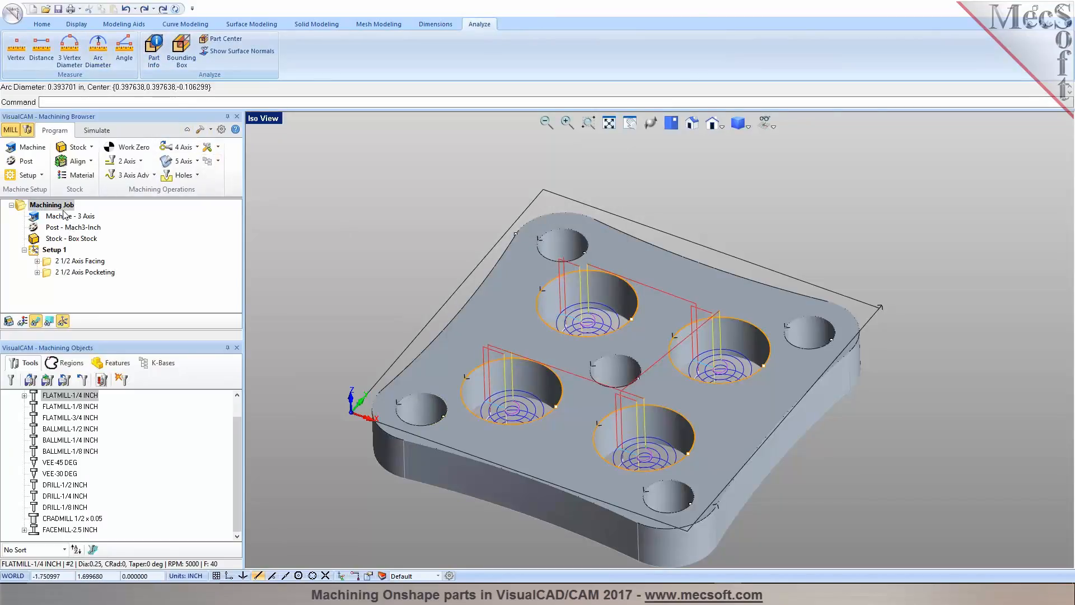
{"action": "left_click", "coordinate": [420, 394]}
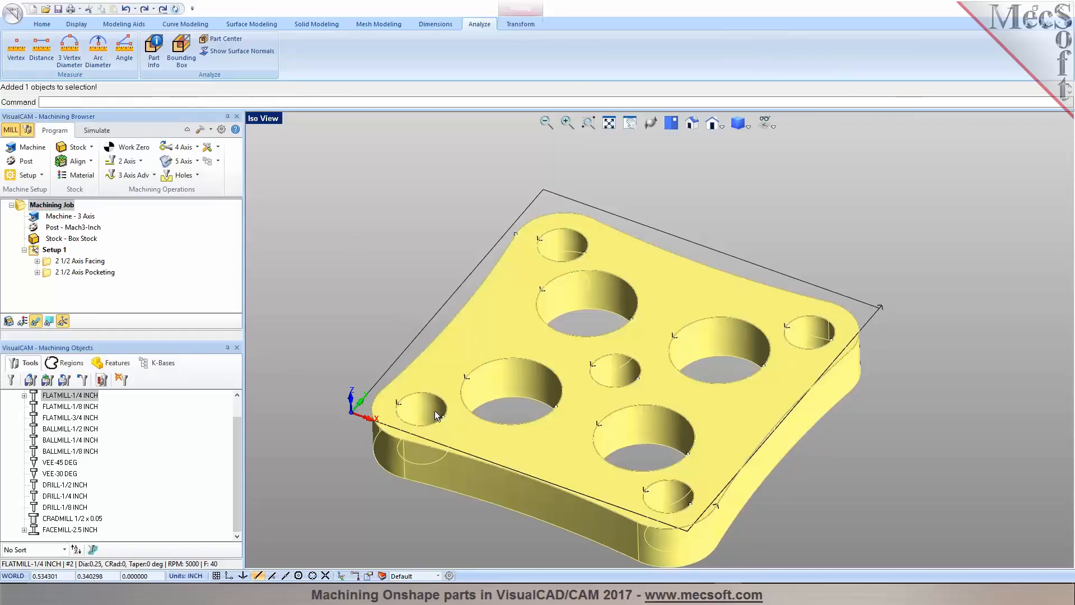
{"action": "left_click", "coordinate": [441, 444]}
{"action": "left_click", "coordinate": [451, 478]}
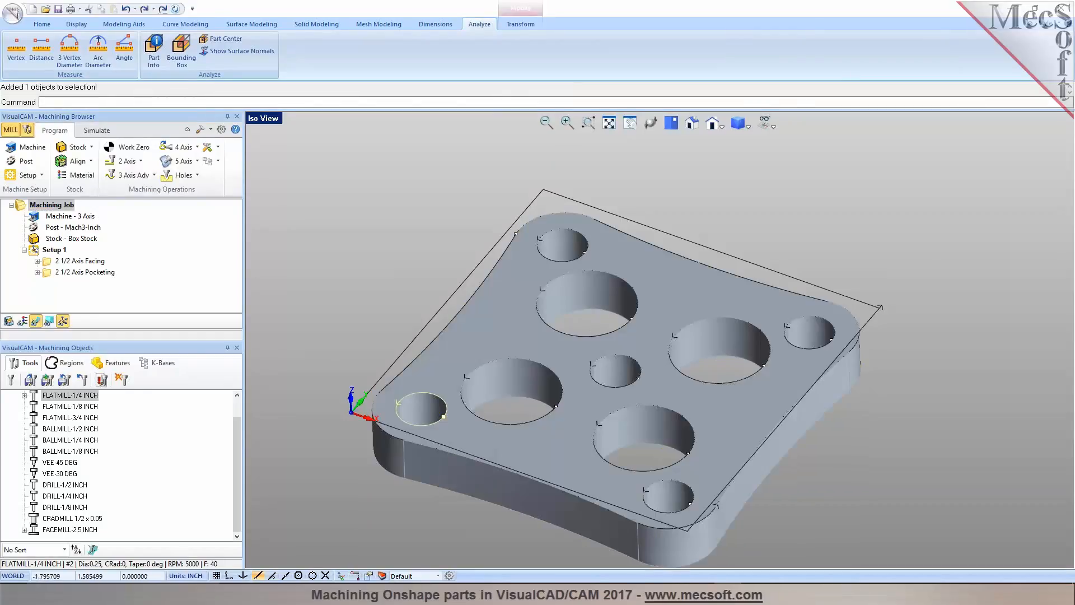
{"action": "left_click", "coordinate": [97, 50]}
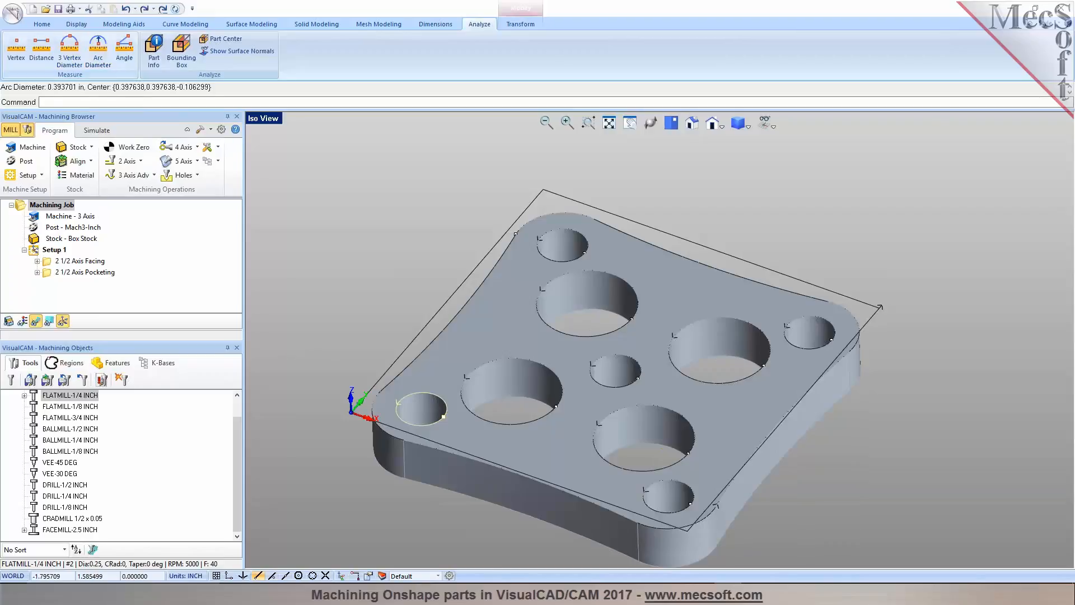
Create a 2 1/2 axis Hole Pocketing operation and select the four corner hole circles as its part regions
{"action": "left_click", "coordinate": [394, 241]}
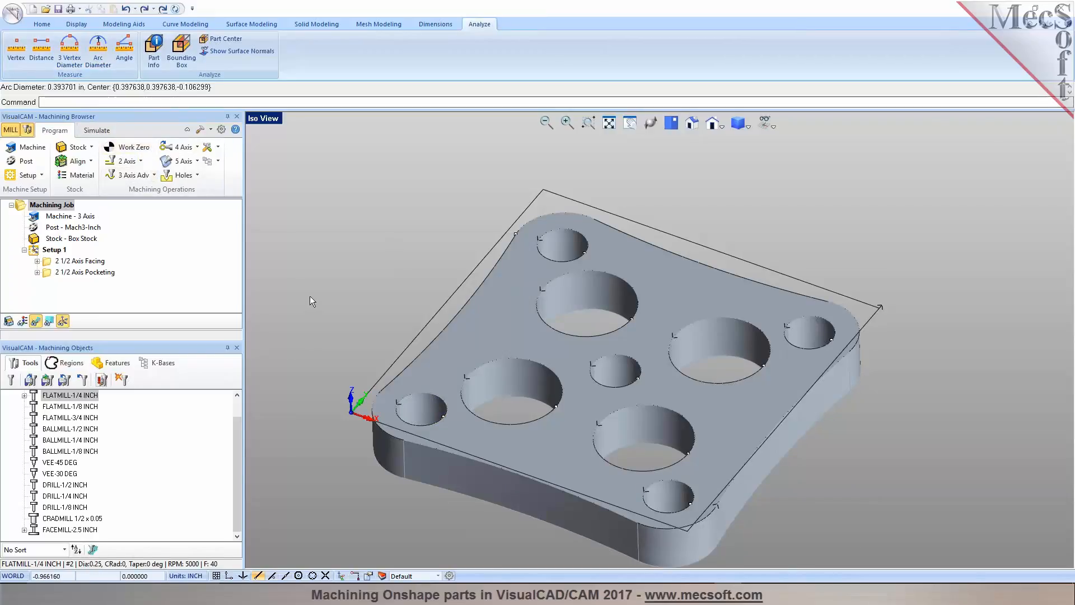
{"action": "left_click", "coordinate": [94, 273]}
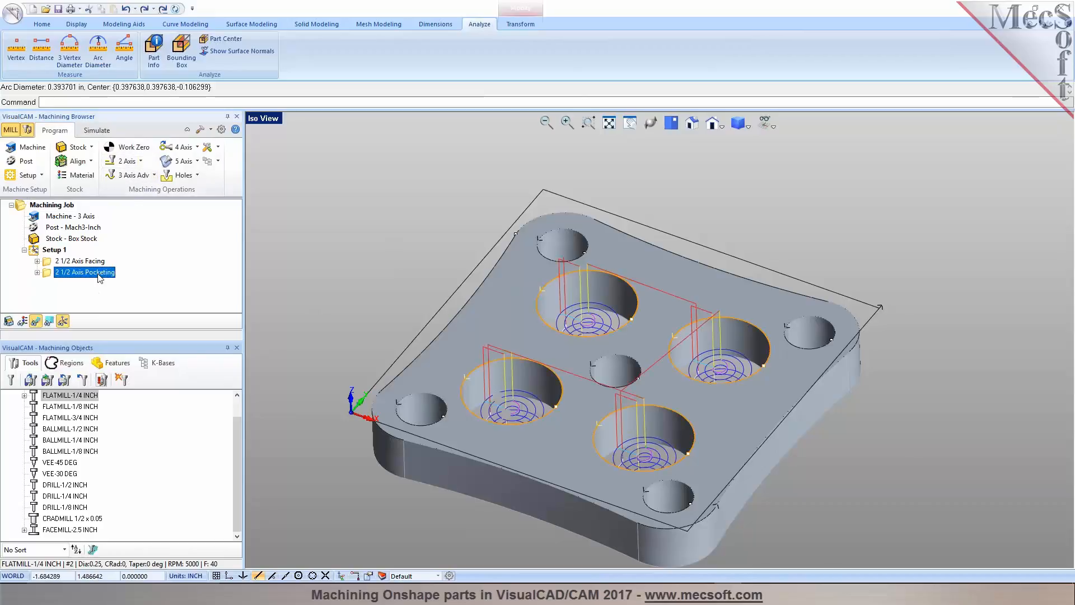
{"action": "left_click", "coordinate": [135, 163]}
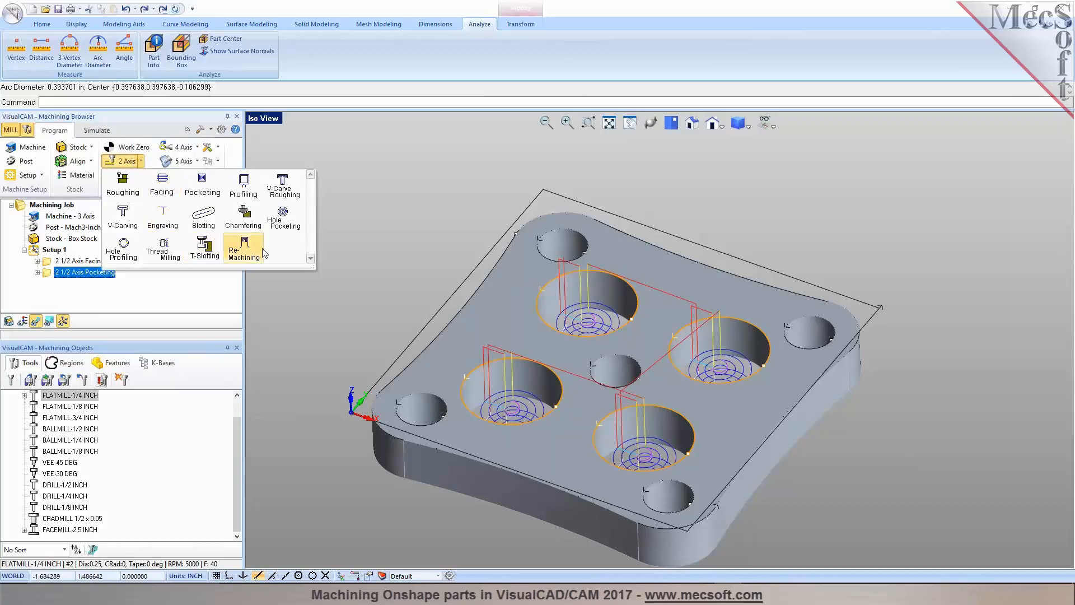
{"action": "left_click", "coordinate": [290, 226]}
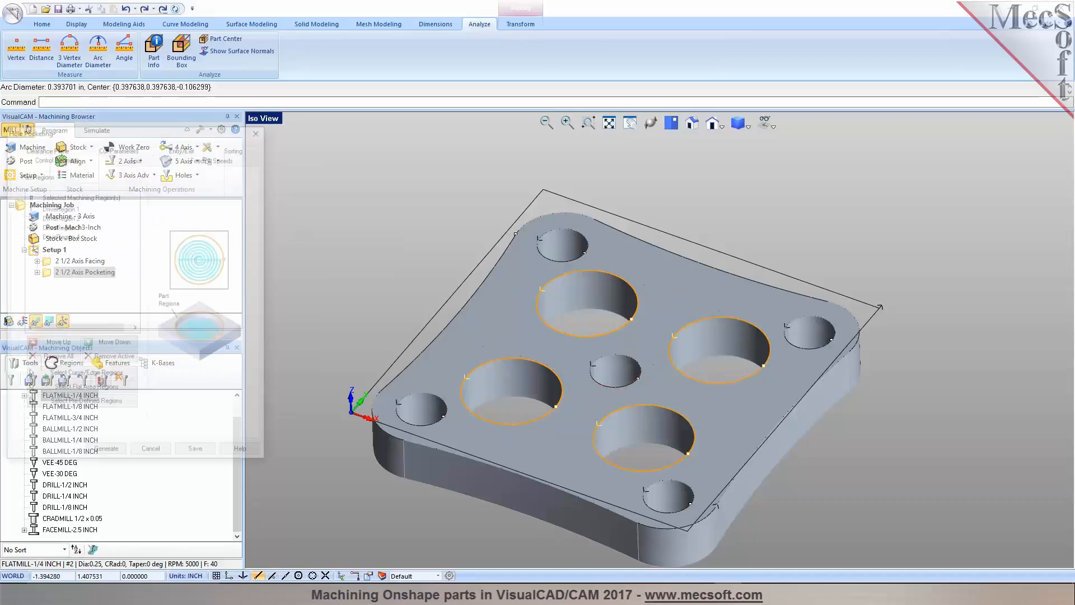
{"action": "left_click", "coordinate": [79, 374]}
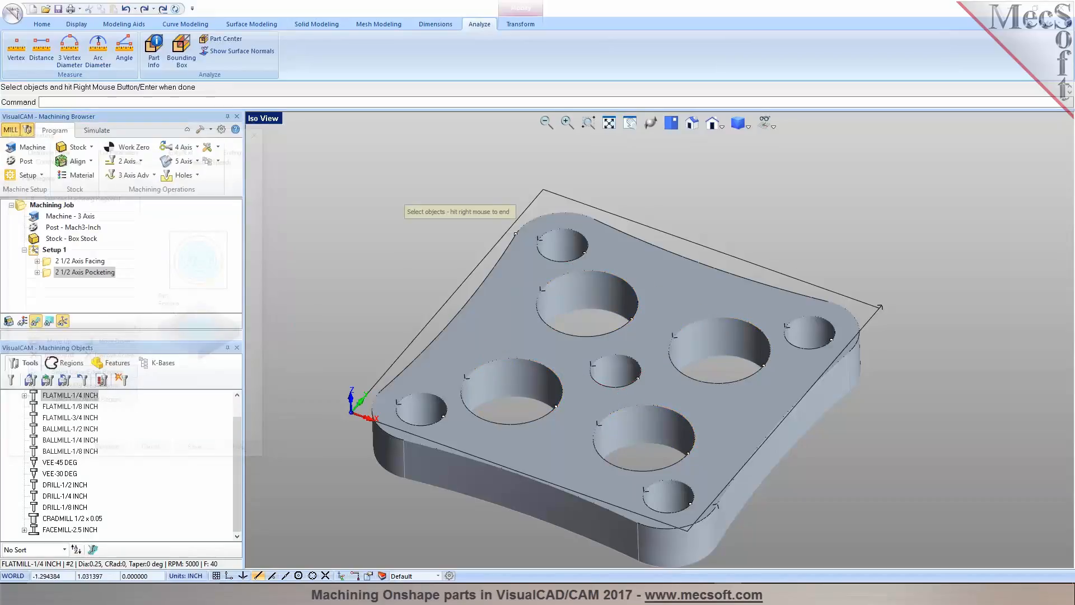
{"action": "left_click", "coordinate": [424, 412]}
{"action": "left_click", "coordinate": [436, 437]}
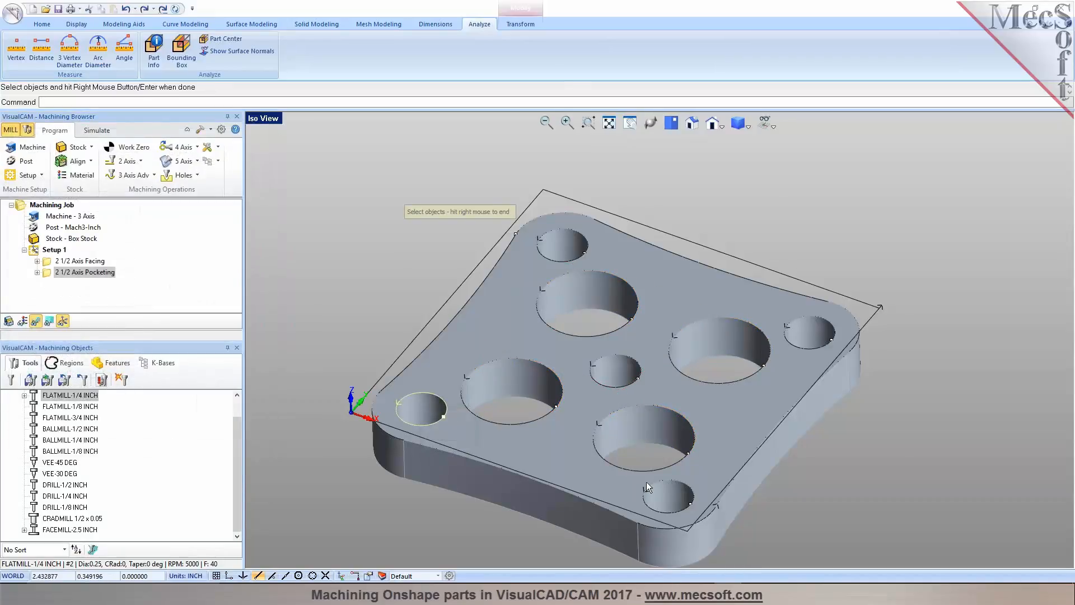
{"action": "left_click", "coordinate": [651, 483]}
{"action": "left_click", "coordinate": [665, 508]}
{"action": "left_click", "coordinate": [809, 349]}
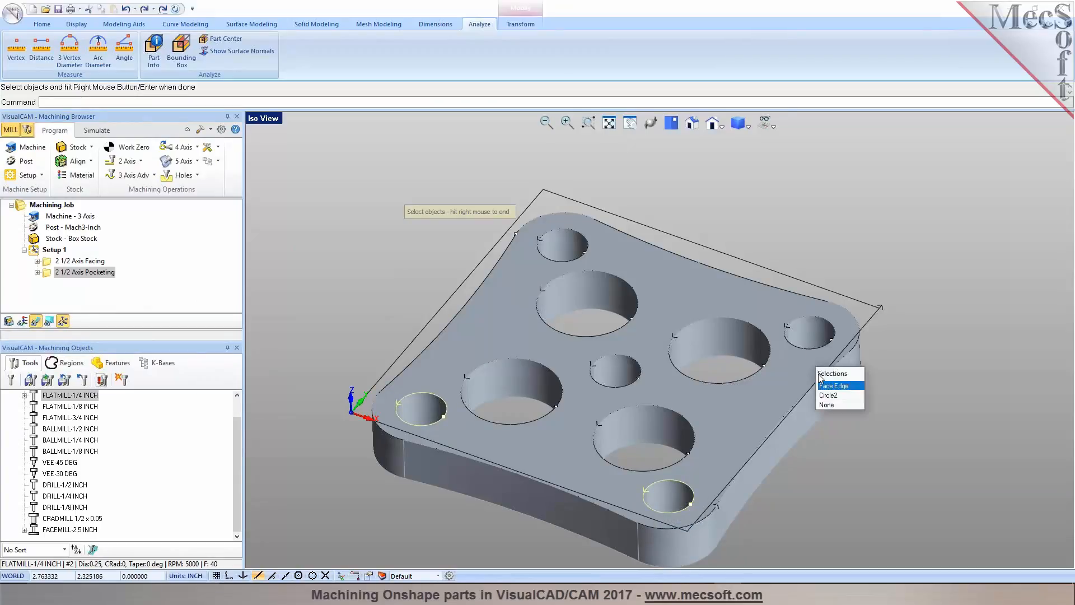
{"action": "left_click", "coordinate": [831, 385]}
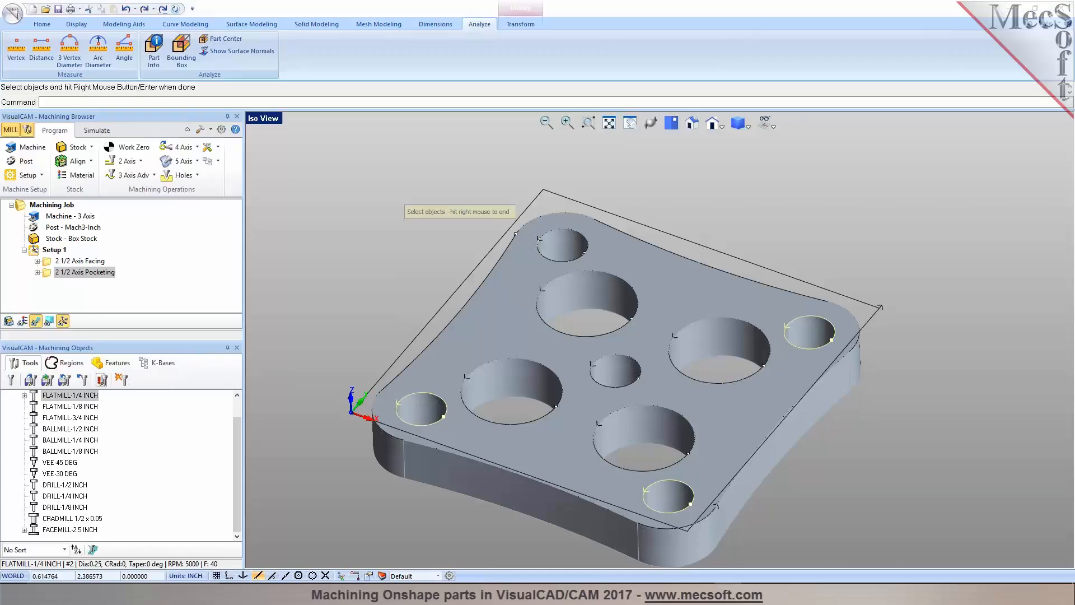
{"action": "left_click", "coordinate": [573, 261]}
{"action": "left_click", "coordinate": [597, 306]}
{"action": "right_click", "coordinate": [598, 305]}
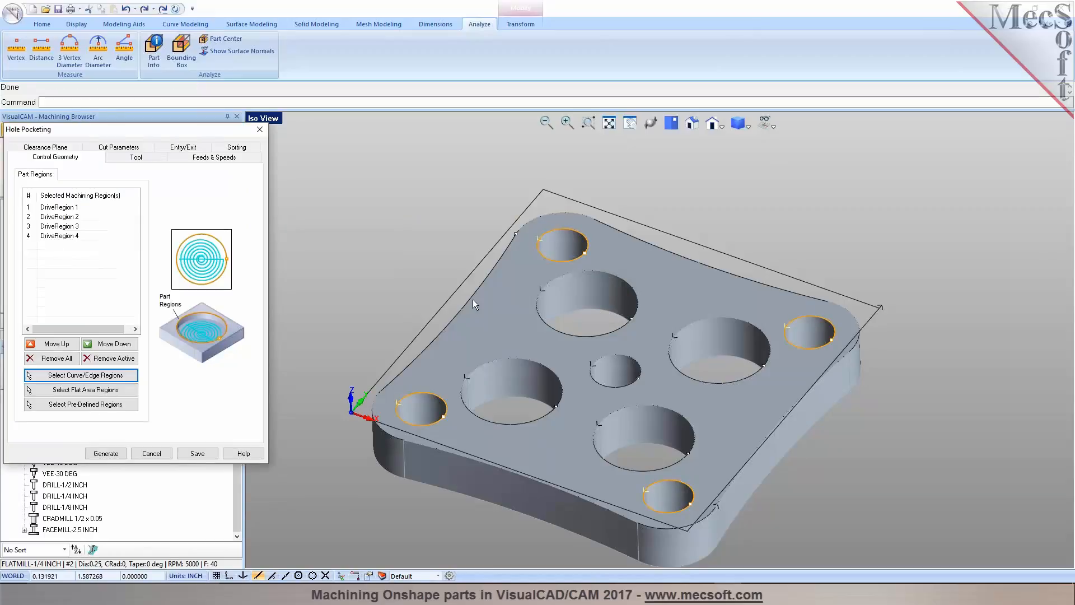
Keep FLATMILL-1/4 INCH as the hole pocketing tool and set the stepdown by Number of Levels to 1
{"action": "left_click", "coordinate": [135, 157]}
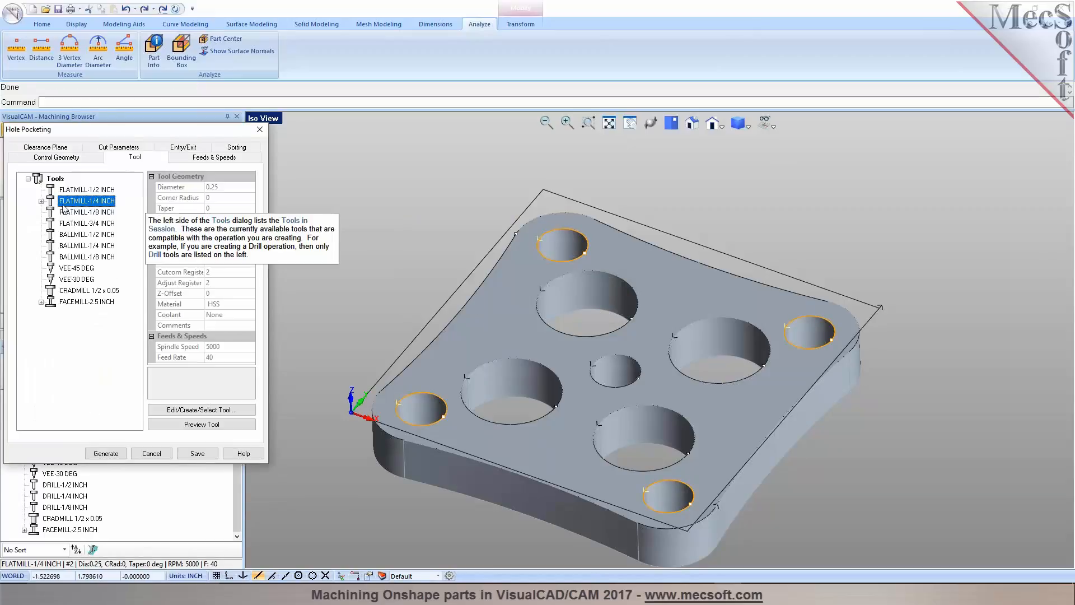
{"action": "left_click", "coordinate": [108, 148]}
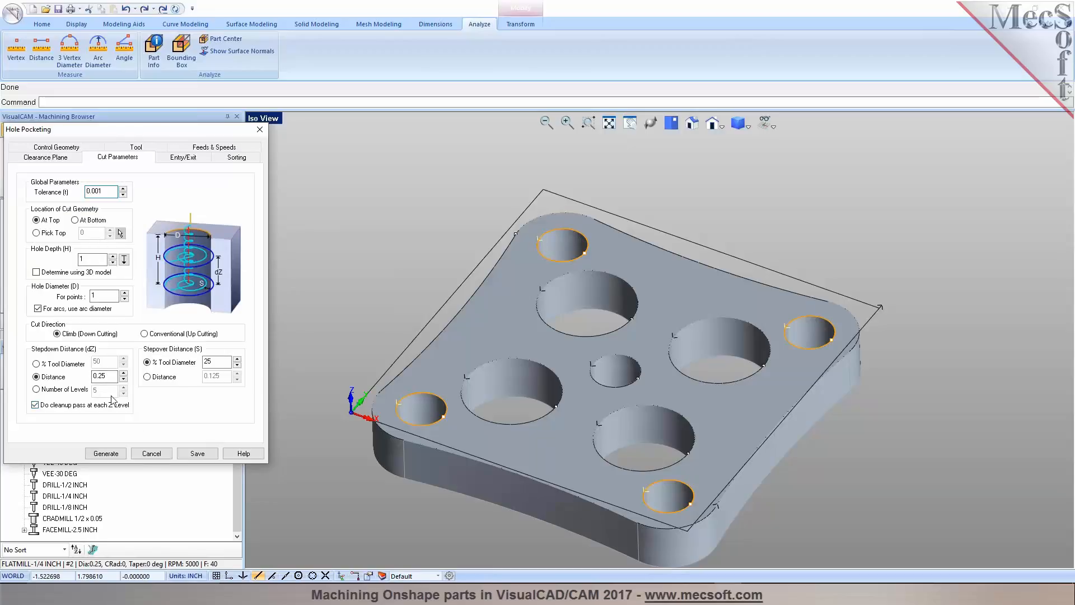
{"action": "left_click", "coordinate": [66, 391]}
{"action": "double_click", "coordinate": [123, 394]}
Set the helical entry to 0.3 helix diameter and 0.05 pitch height, enable full 360-degree helixes only, and generate the hole pocketing toolpath
{"action": "left_click", "coordinate": [179, 159]}
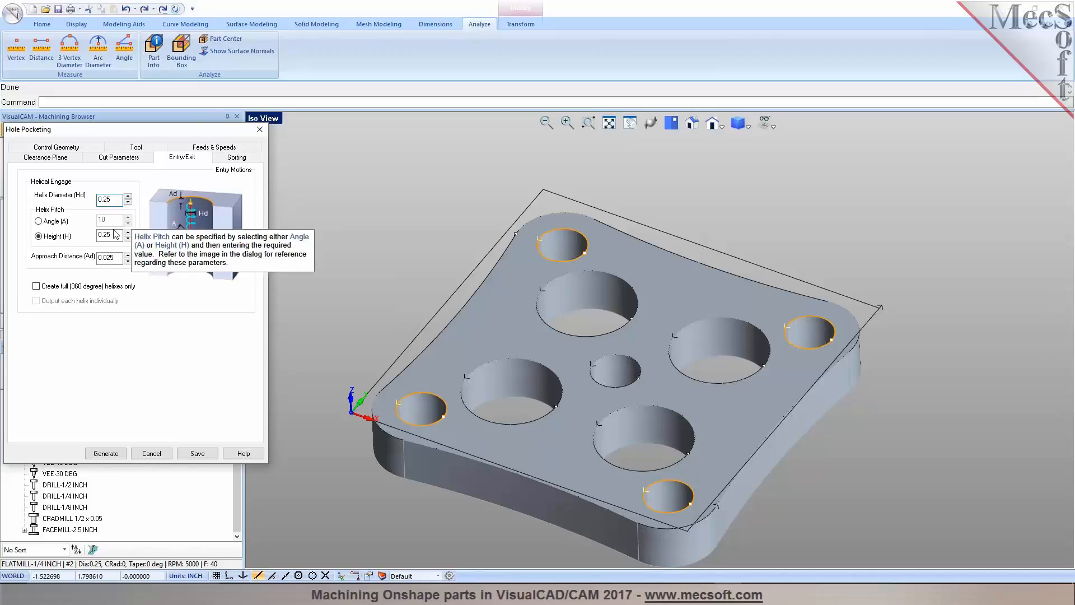
{"action": "double_click", "coordinate": [115, 234]}
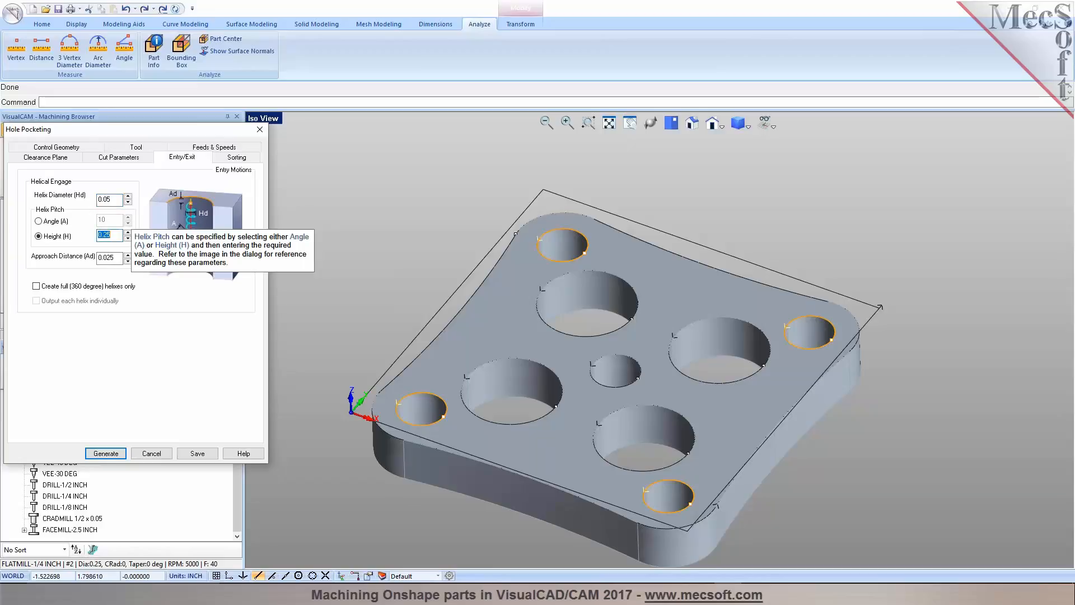
{"action": "double_click", "coordinate": [114, 199]}
{"action": "type", "text": "0.3"}
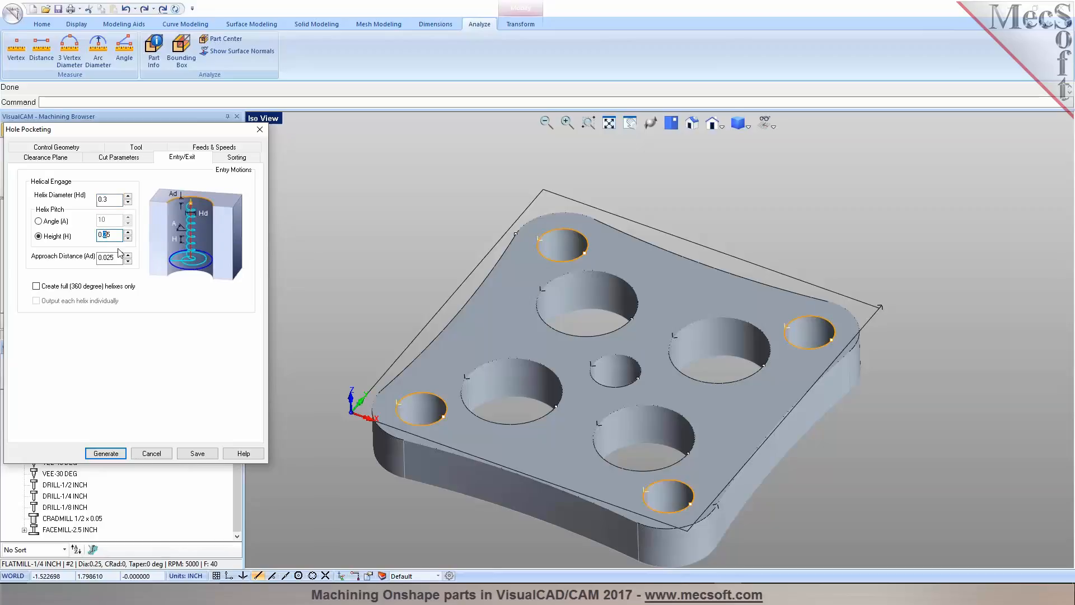
{"action": "left_click", "coordinate": [64, 289]}
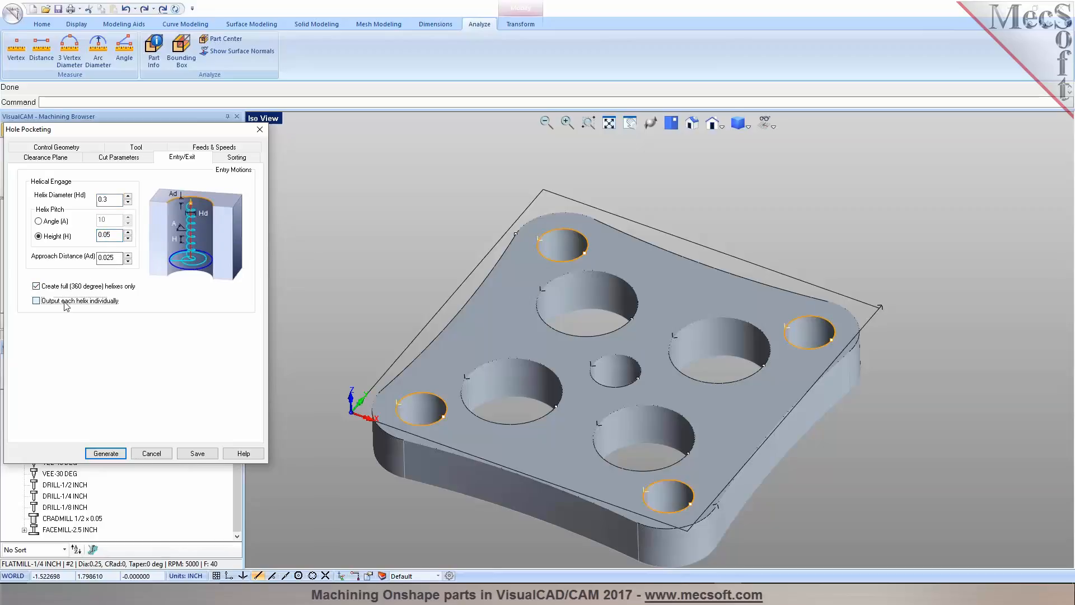
{"action": "left_click", "coordinate": [116, 453]}
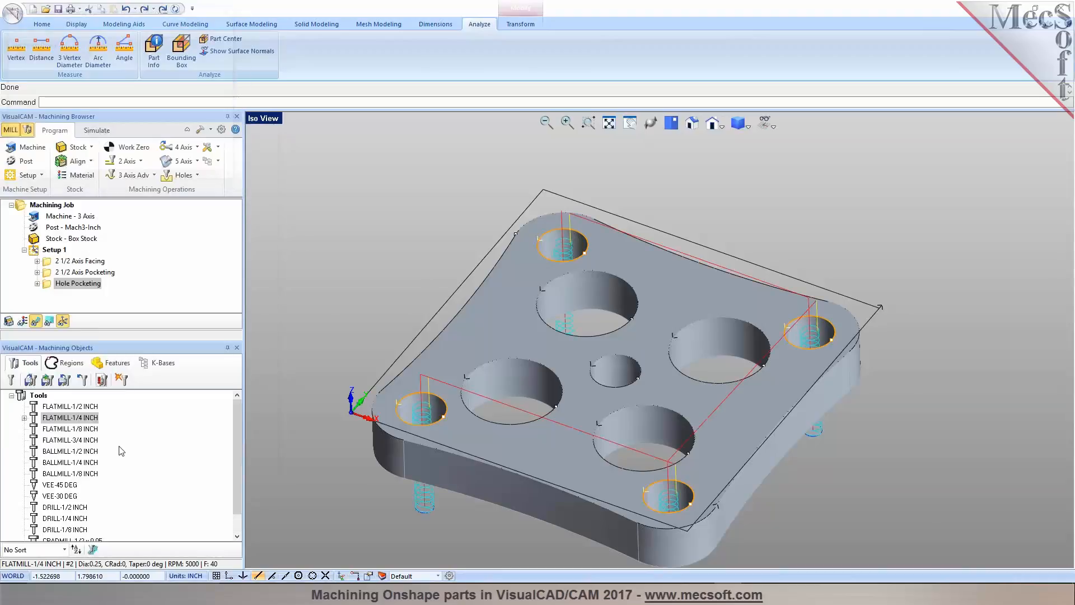
Edit the Hole Pocketing operation to a hole depth of 0.4 and regenerate its toolpath
{"action": "double_click", "coordinate": [50, 284]}
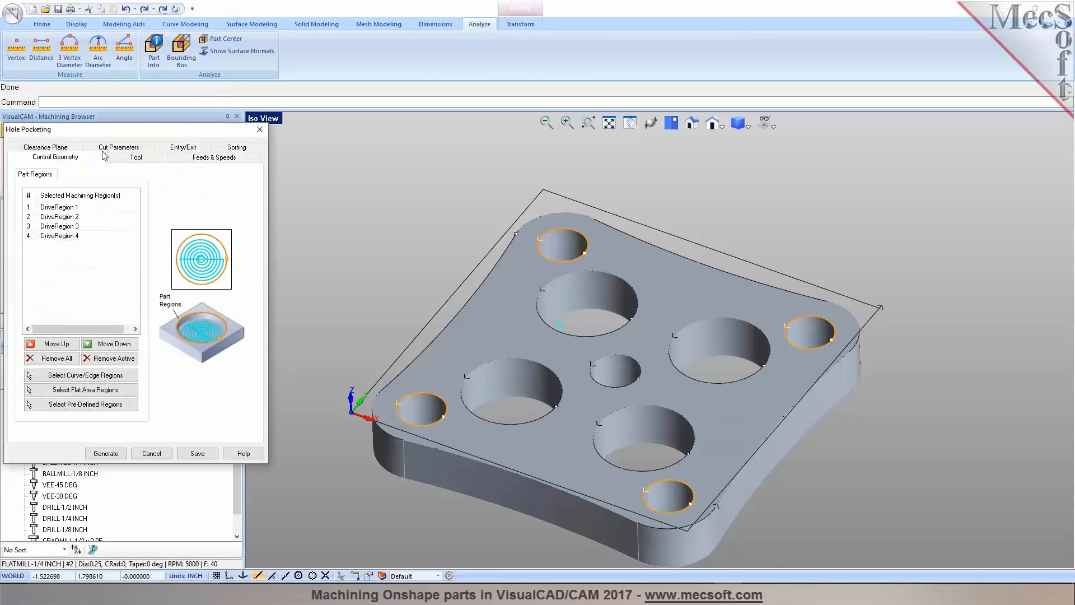
{"action": "left_click", "coordinate": [111, 156]}
{"action": "left_click_drag", "start_coordinate": [96, 260], "coordinate": [56, 261]}
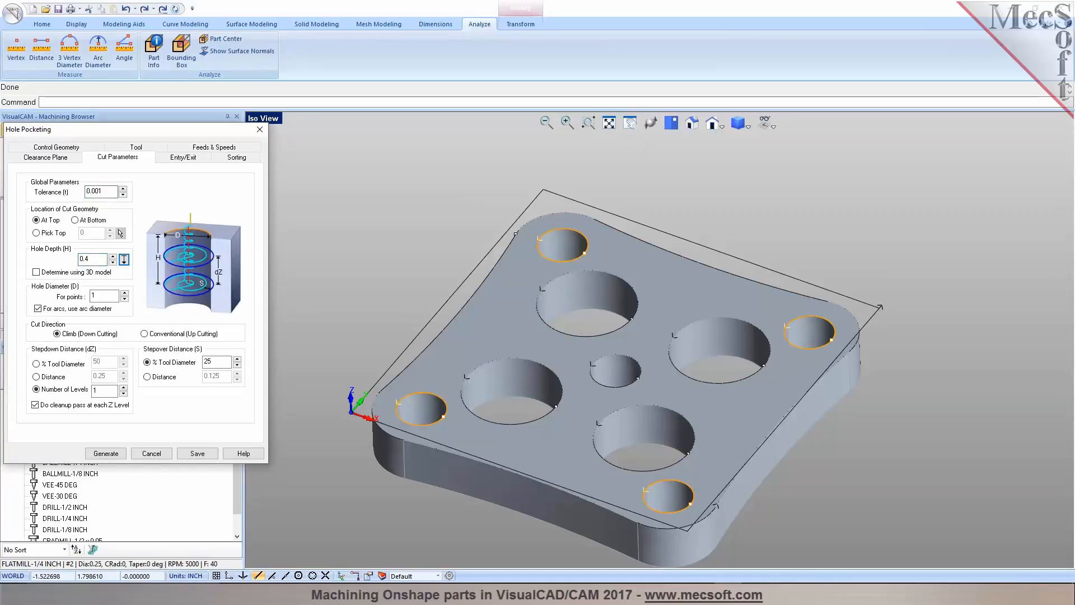
{"action": "left_click", "coordinate": [105, 453]}
Inspect the helical toolpaths from the plate's underside, simulate the Hole Pocketing operation, and return to the programmed toolpaths
{"action": "scroll", "coordinate": [518, 519], "scroll_direction": "up", "scroll_amount": 2}
{"action": "middle_click_drag", "start_coordinate": [519, 520], "coordinate": [604, 495]}
{"action": "scroll", "coordinate": [598, 200], "scroll_direction": "up", "scroll_amount": 3}
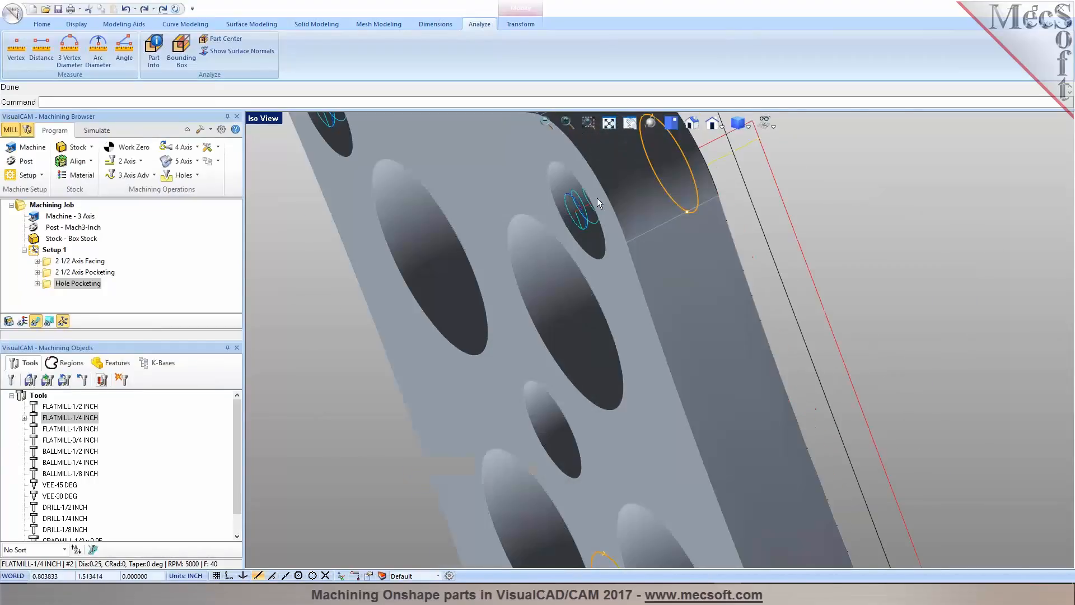
{"action": "scroll", "coordinate": [596, 197], "scroll_direction": "up", "scroll_amount": 2}
{"action": "scroll", "coordinate": [674, 318], "scroll_direction": "down", "scroll_amount": 5}
{"action": "middle_click_drag", "start_coordinate": [589, 311], "coordinate": [445, 353]}
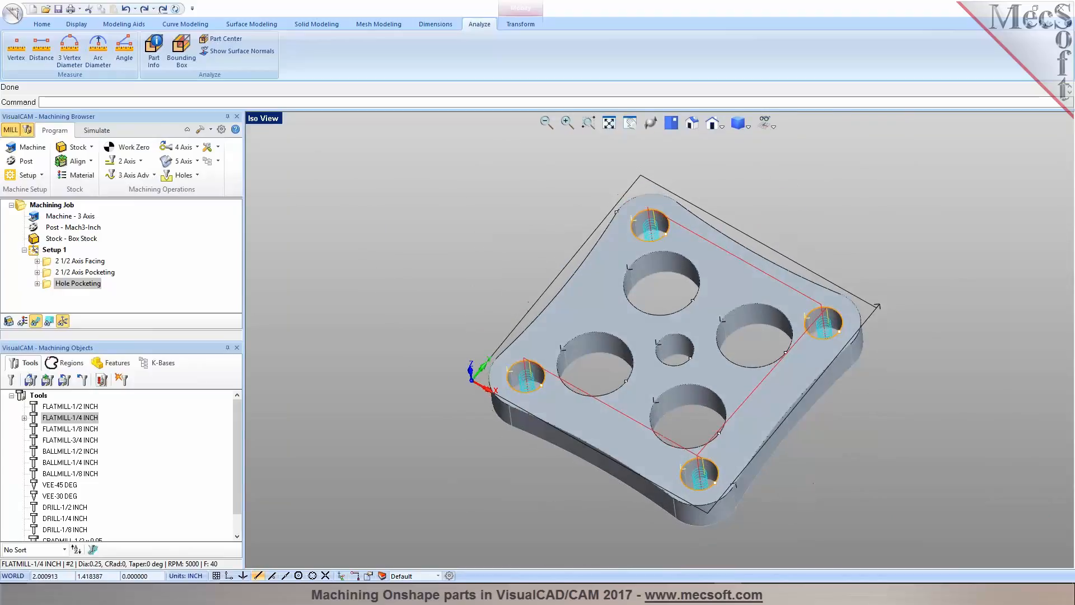
{"action": "left_click", "coordinate": [97, 130]}
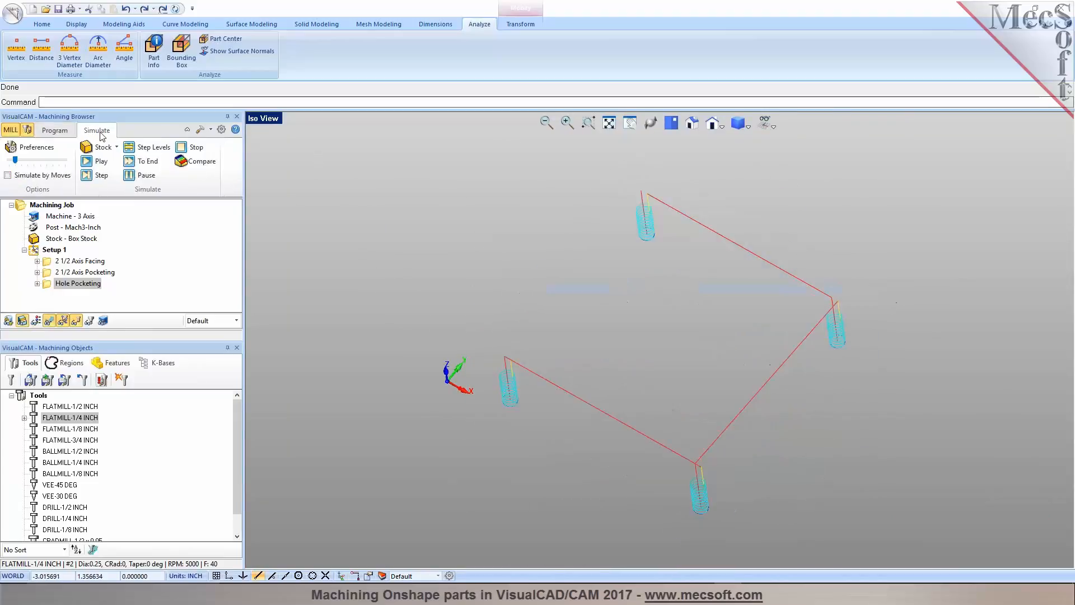
{"action": "left_click", "coordinate": [101, 162]}
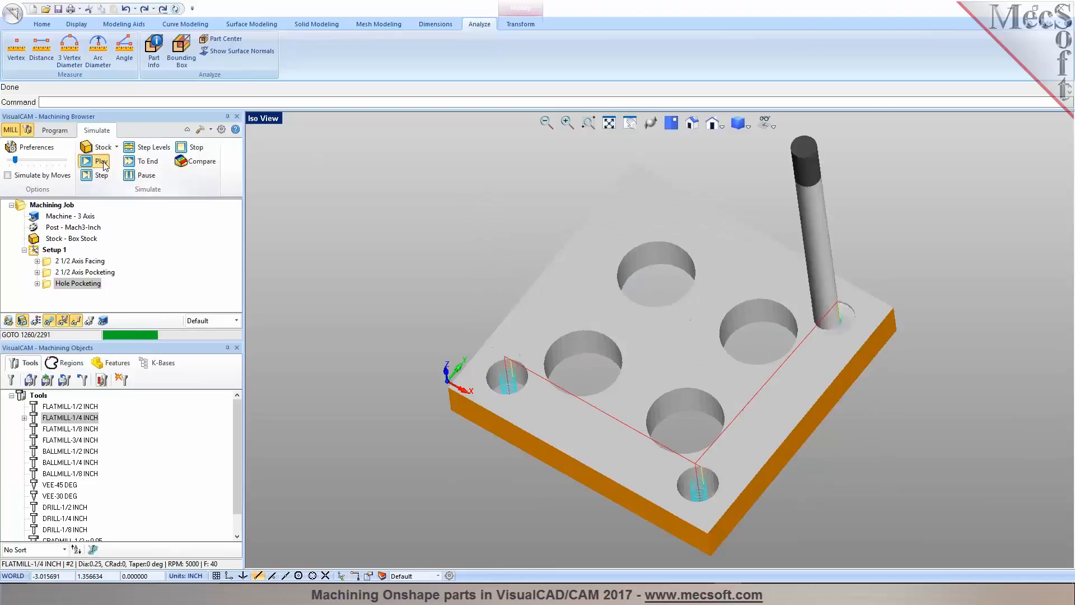
{"action": "mouse_move", "coordinate": [635, 345]}
{"action": "middle_mouse_down"}
{"action": "mouse_move", "coordinate": [679, 276]}
{"action": "mouse_move", "coordinate": [618, 334]}
{"action": "middle_mouse_up"}
{"action": "scroll", "coordinate": [767, 372], "scroll_direction": "up", "scroll_amount": 2}
{"action": "left_click", "coordinate": [55, 130]}
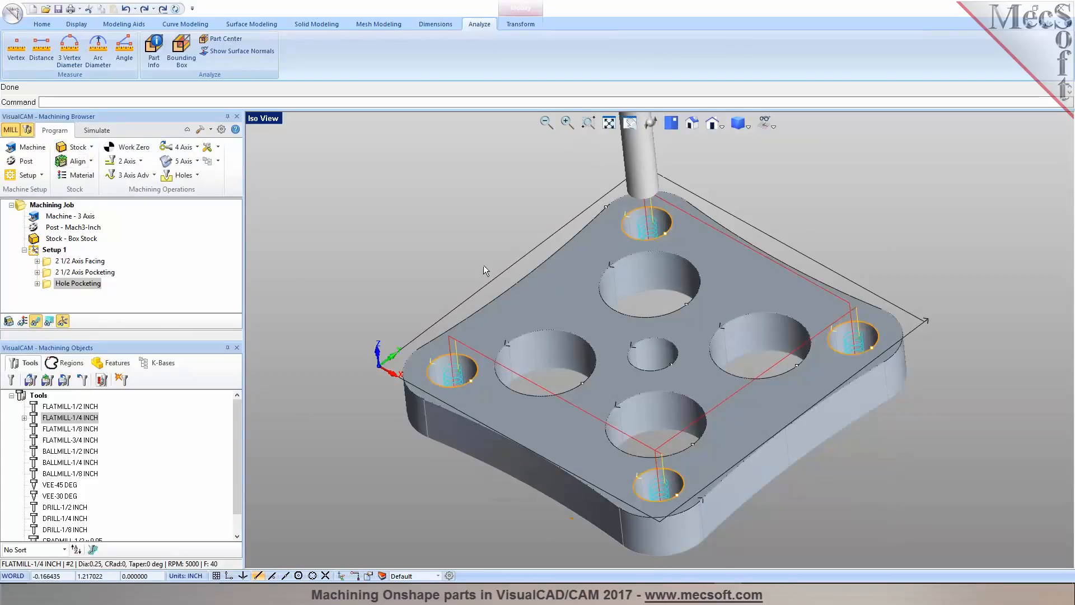
Create a 2 1/2 Axis Profiling operation and select the plate's outer boundary curve, Curve1, as its part region
{"action": "left_click", "coordinate": [124, 161]}
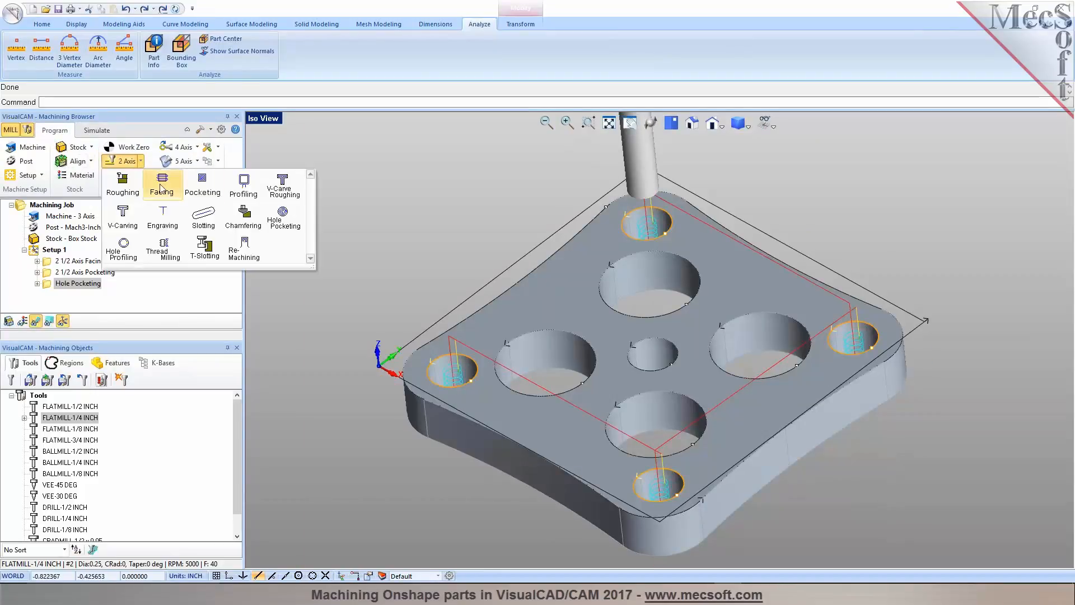
{"action": "left_click", "coordinate": [243, 187]}
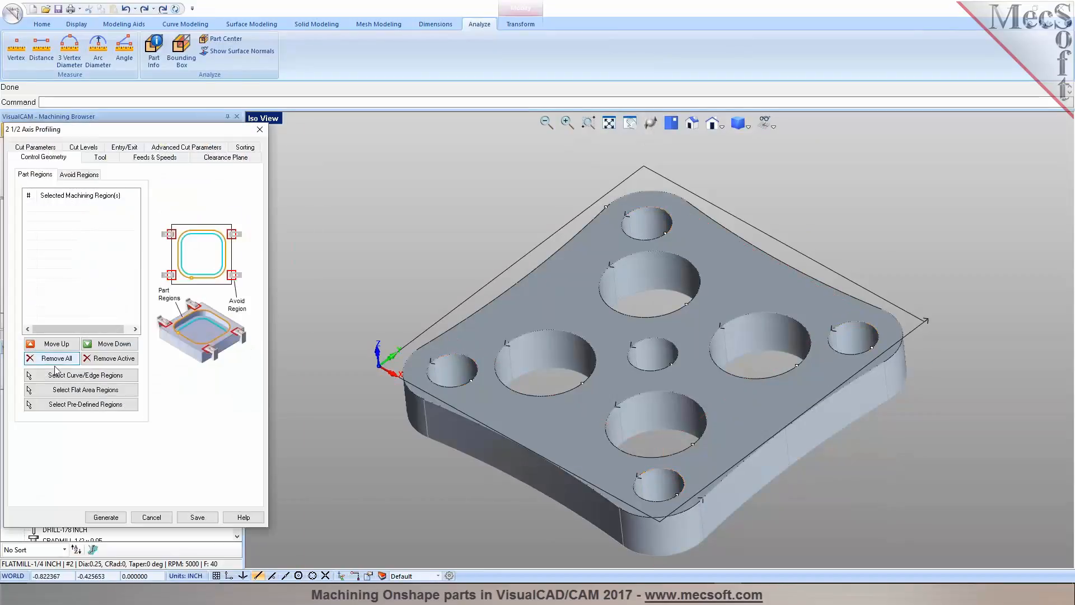
{"action": "left_click", "coordinate": [56, 372]}
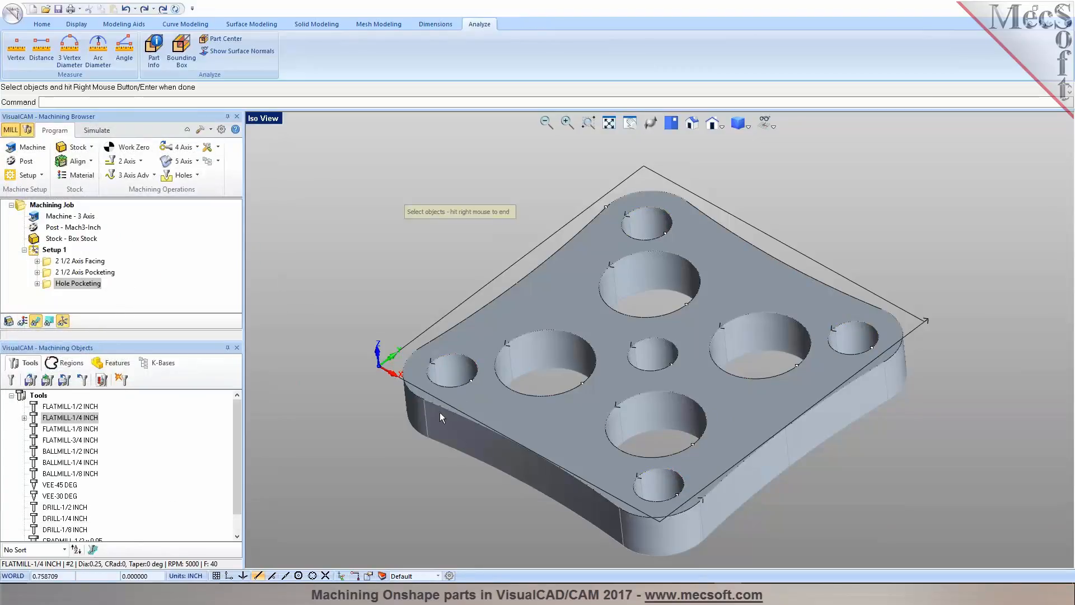
{"action": "left_click", "coordinate": [440, 406]}
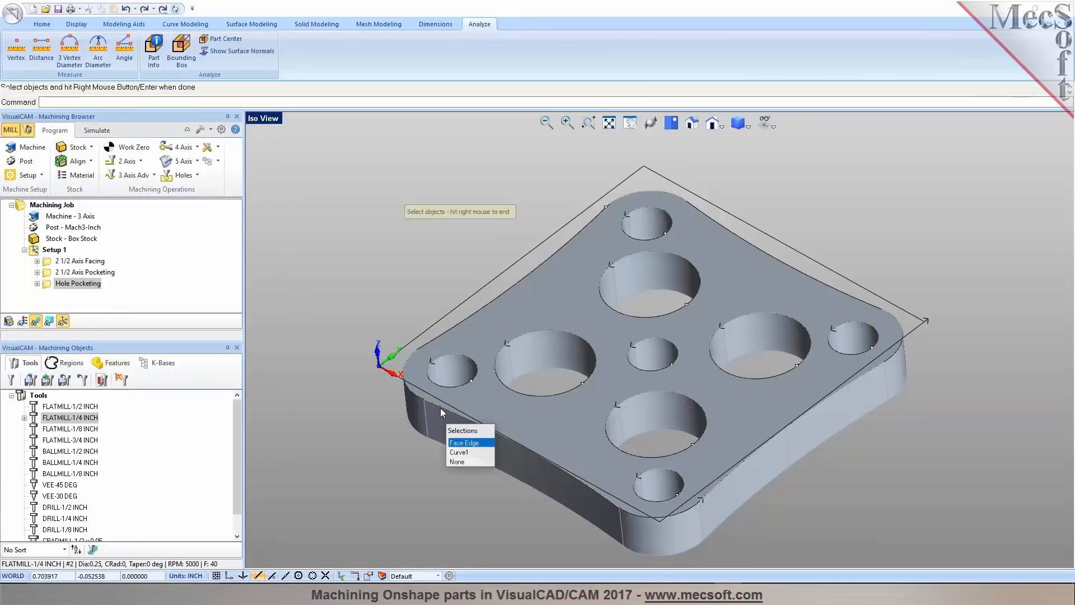
{"action": "left_click", "coordinate": [460, 454]}
{"action": "right_click", "coordinate": [409, 427]}
{"action": "mouse_move", "coordinate": [561, 379]}
{"action": "middle_mouse_down"}
{"action": "mouse_move", "coordinate": [578, 364]}
{"action": "mouse_move", "coordinate": [568, 380]}
{"action": "middle_mouse_up"}
Keep the FLATMILL-1/4 INCH tool, set the profiling cut direction to Climb, and determine the cut side using the 3D model
{"action": "left_click", "coordinate": [100, 158]}
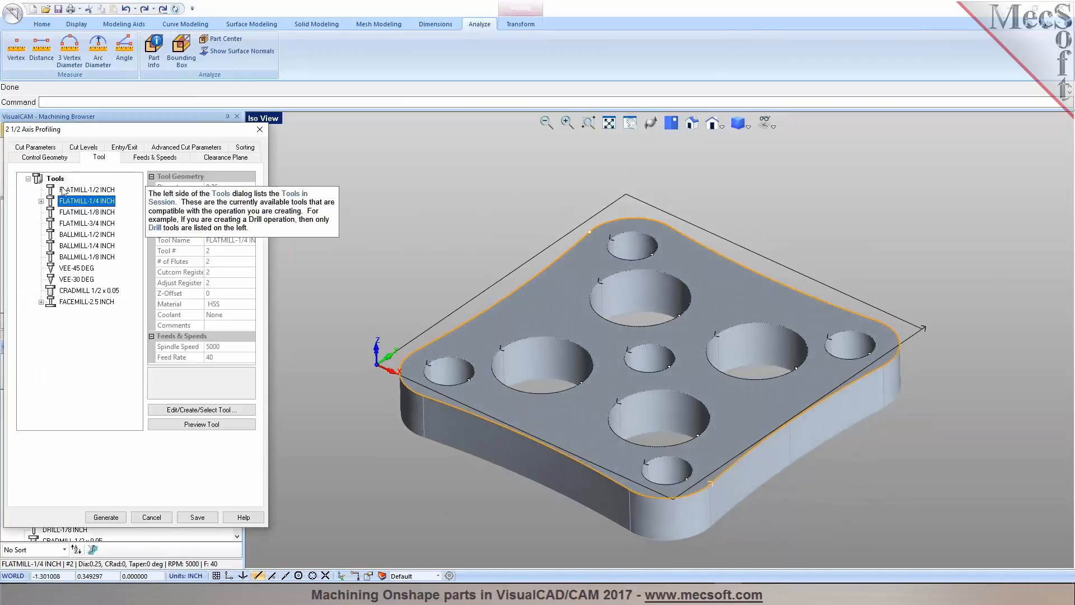
{"action": "left_click", "coordinate": [38, 148]}
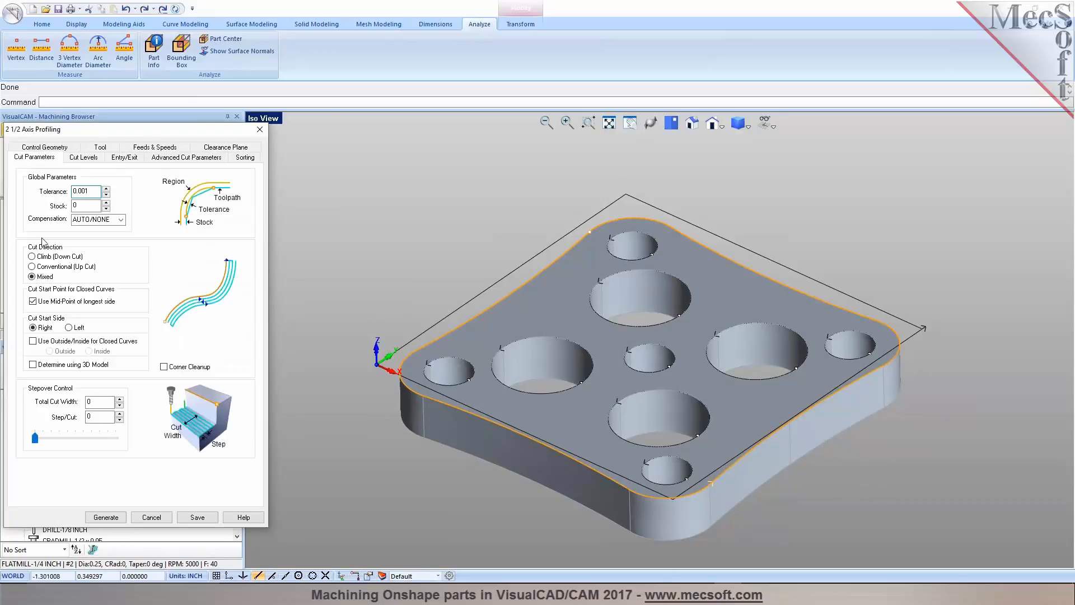
{"action": "left_click", "coordinate": [59, 257]}
{"action": "left_click", "coordinate": [54, 366]}
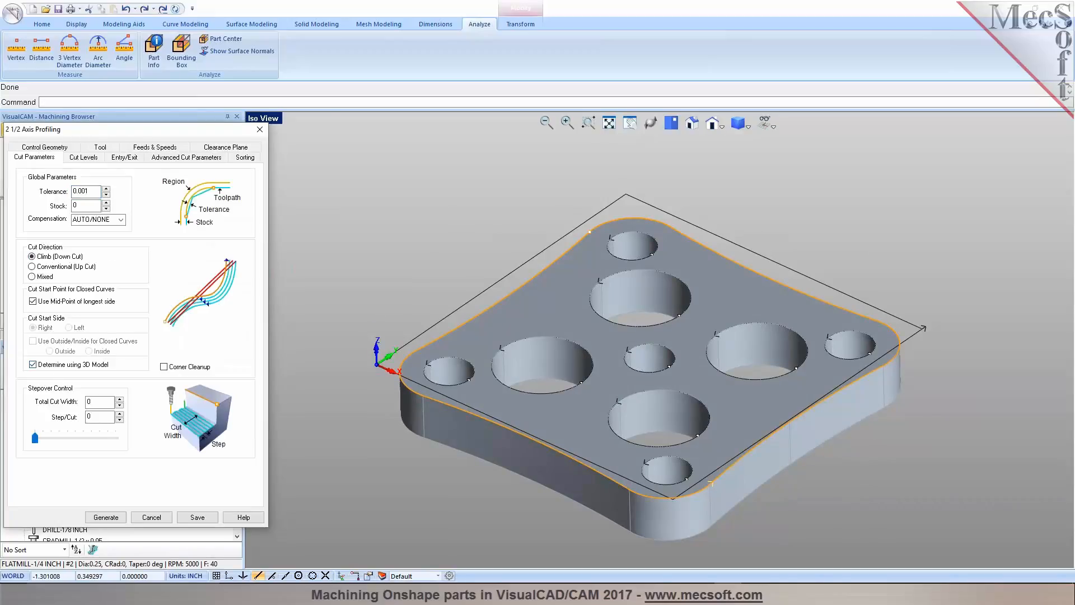
Set the profiling total cut depth to 0.4 with a rough depth per cut of 0.2
{"action": "left_click", "coordinate": [93, 158]}
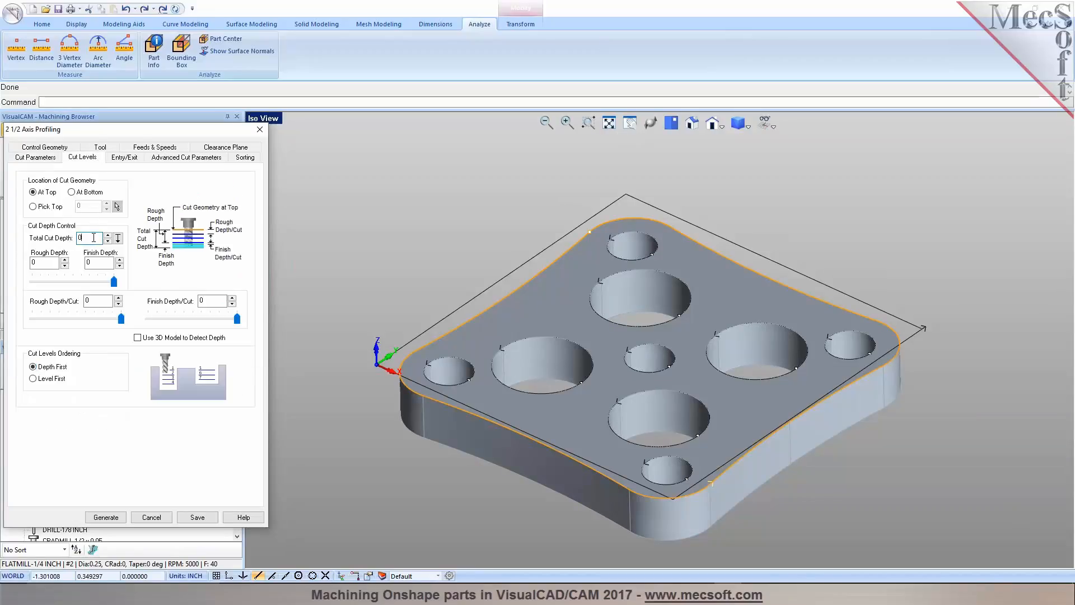
{"action": "left_click", "coordinate": [97, 301]}
{"action": "type", "text": "0.2"}
{"action": "key", "text": "Tab"}
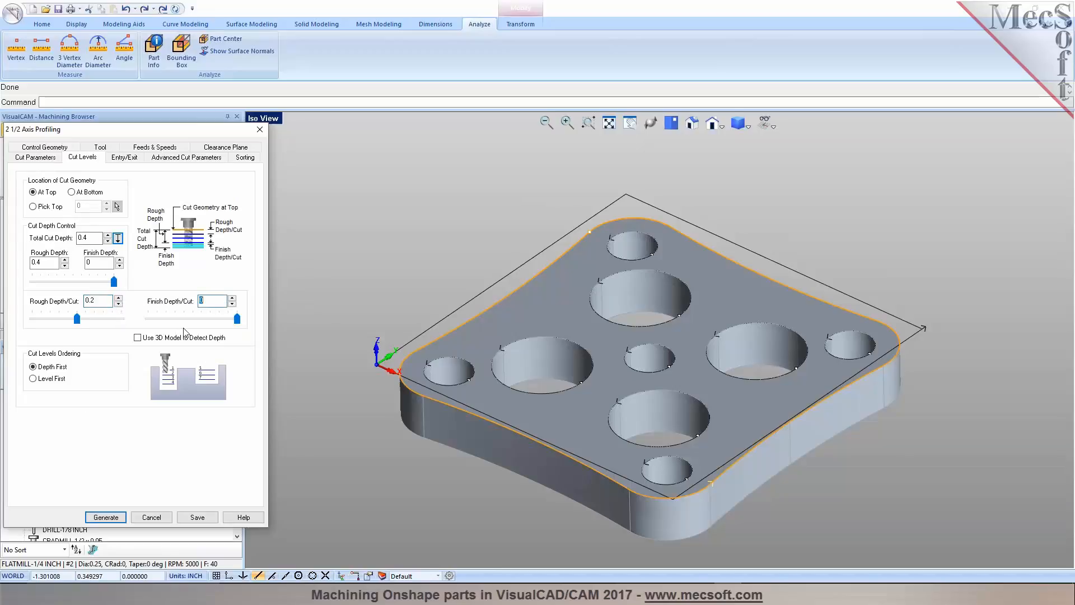
Edit the overlap distance for closed profiles, review the advanced cut parameters, and generate the profiling toolpath
{"action": "left_click", "coordinate": [122, 159]}
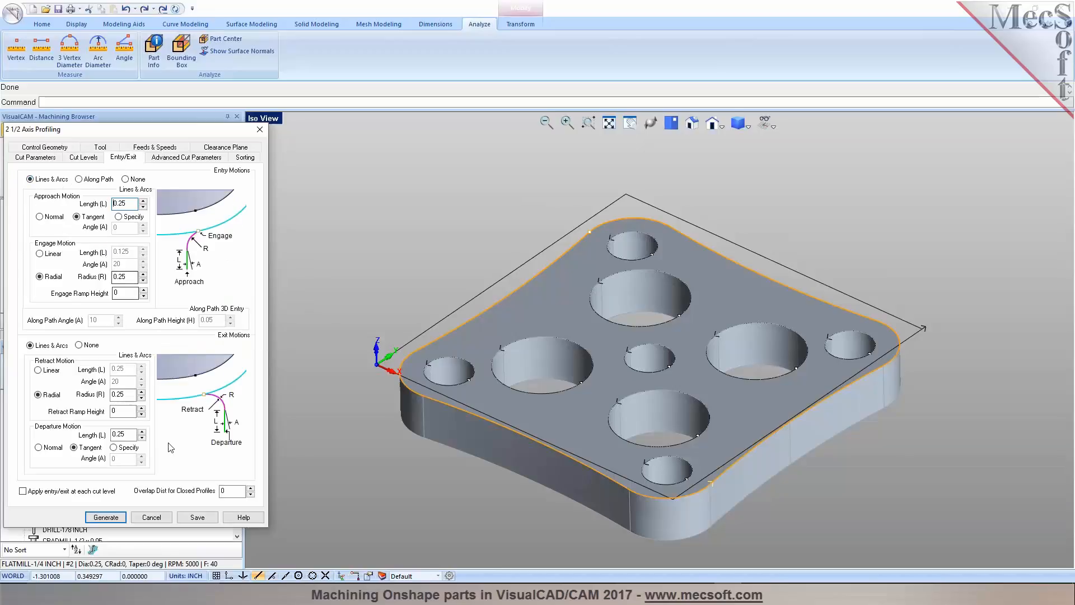
{"action": "left_click", "coordinate": [232, 491]}
{"action": "left_click", "coordinate": [162, 158]}
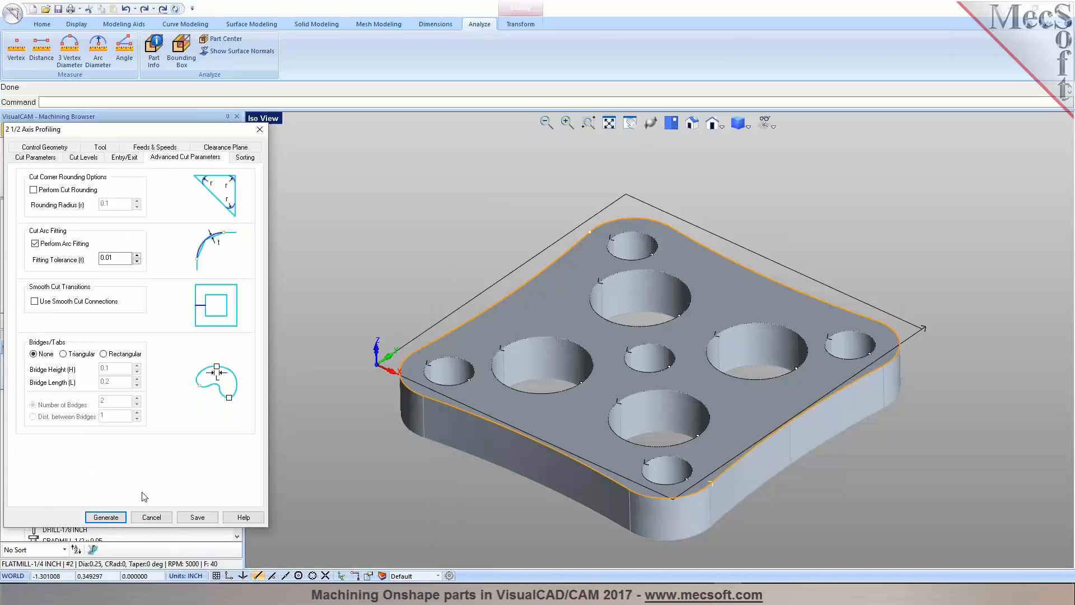
{"action": "left_click", "coordinate": [106, 517]}
Simulate the generated outer profiling toolpath and inspect the plate's cut outline and the entry and exit moves
{"action": "middle_click_drag", "start_coordinate": [589, 309], "coordinate": [643, 330]}
{"action": "middle_click_drag", "start_coordinate": [454, 354], "coordinate": [468, 342]}
{"action": "left_click", "coordinate": [96, 130]}
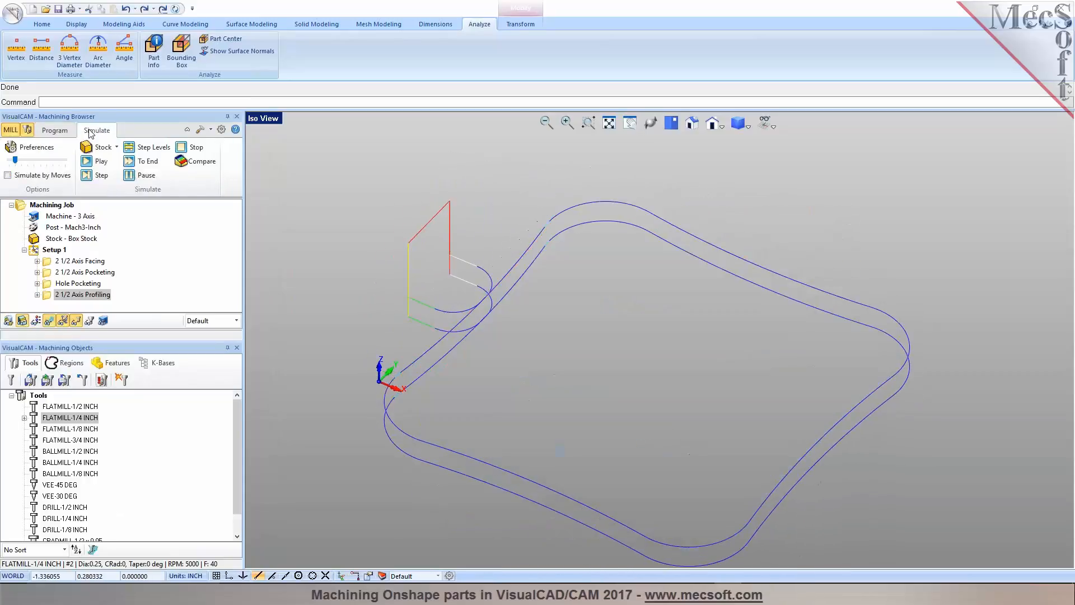
{"action": "left_click", "coordinate": [85, 161]}
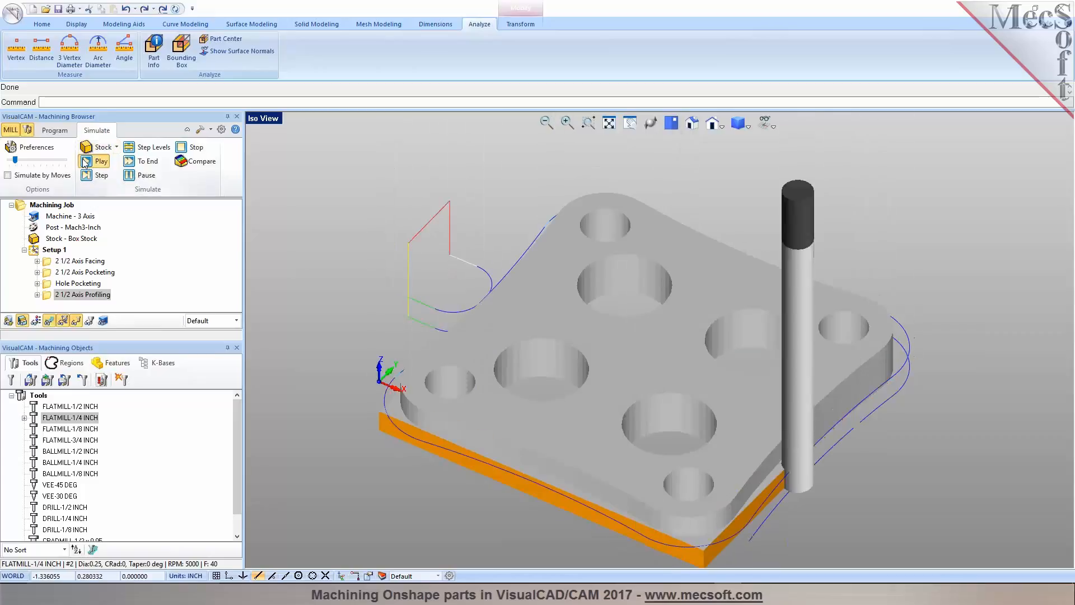
{"action": "middle_click_drag", "start_coordinate": [551, 311], "coordinate": [617, 309]}
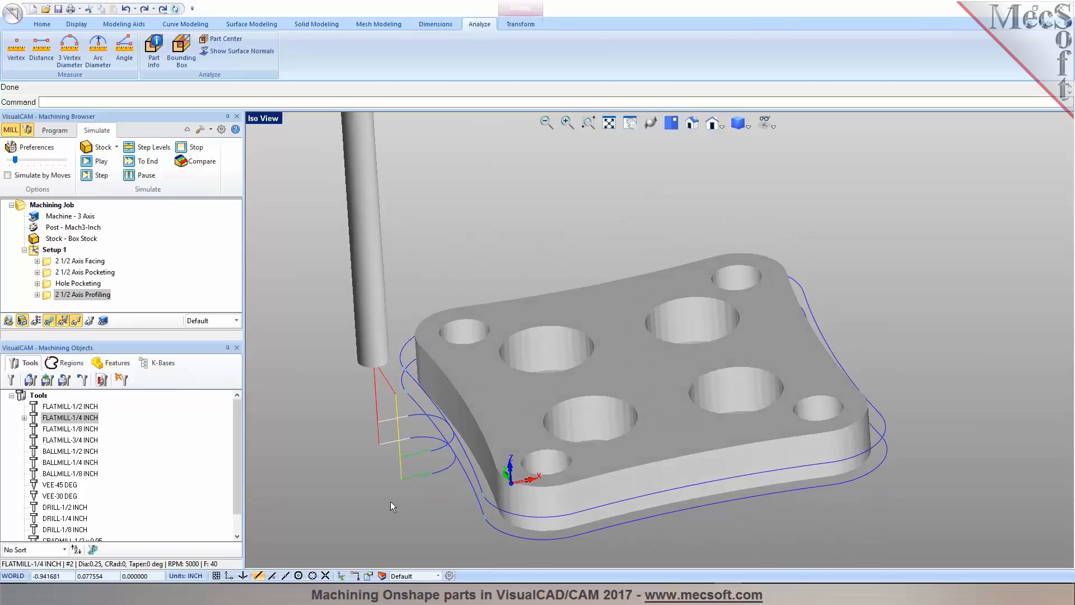
{"action": "scroll", "coordinate": [391, 502], "scroll_direction": "up", "scroll_amount": 3}
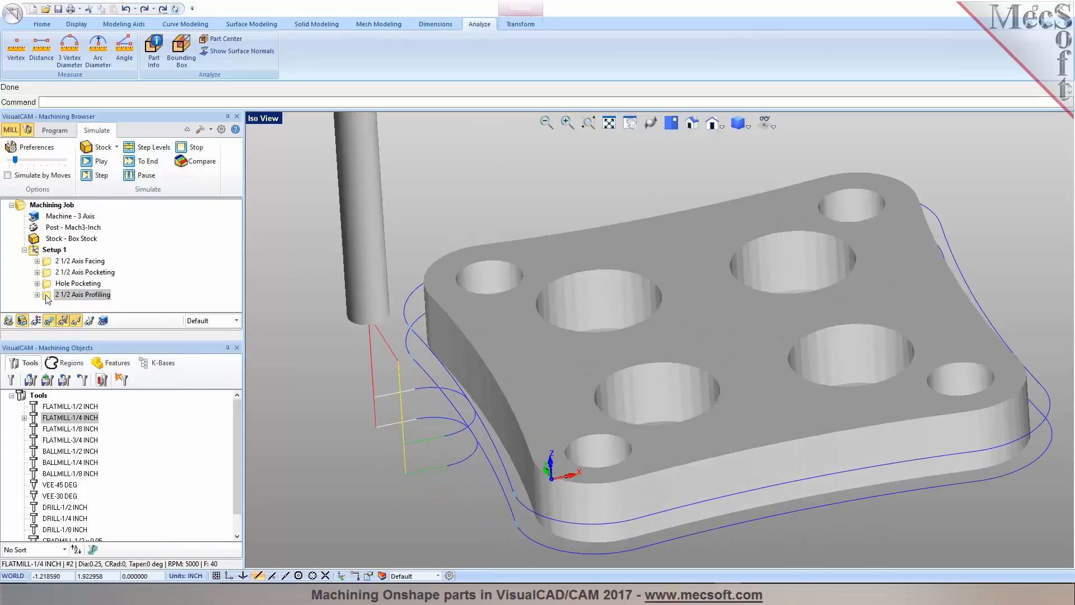
Set the profiling engage motion to Linear with length 0.25 and engage ramp height 0.1, and regenerate the toolpath
{"action": "double_click", "coordinate": [48, 297]}
{"action": "left_click", "coordinate": [115, 148]}
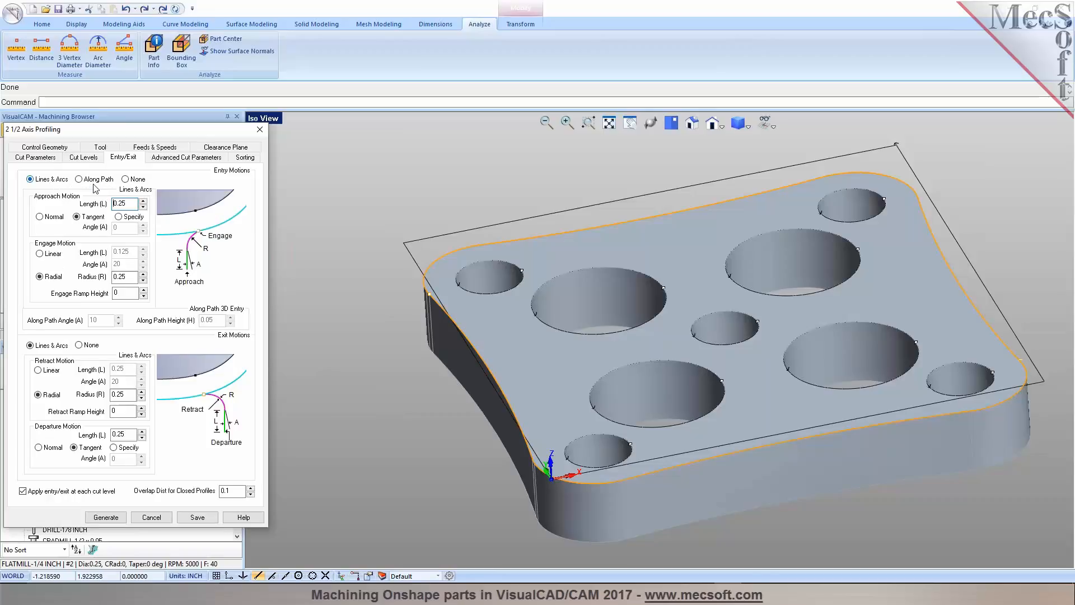
{"action": "mouse_move", "coordinate": [95, 185]}
{"action": "left_click", "coordinate": [132, 295]}
{"action": "left_click", "coordinate": [53, 255]}
{"action": "double_click", "coordinate": [120, 264]}
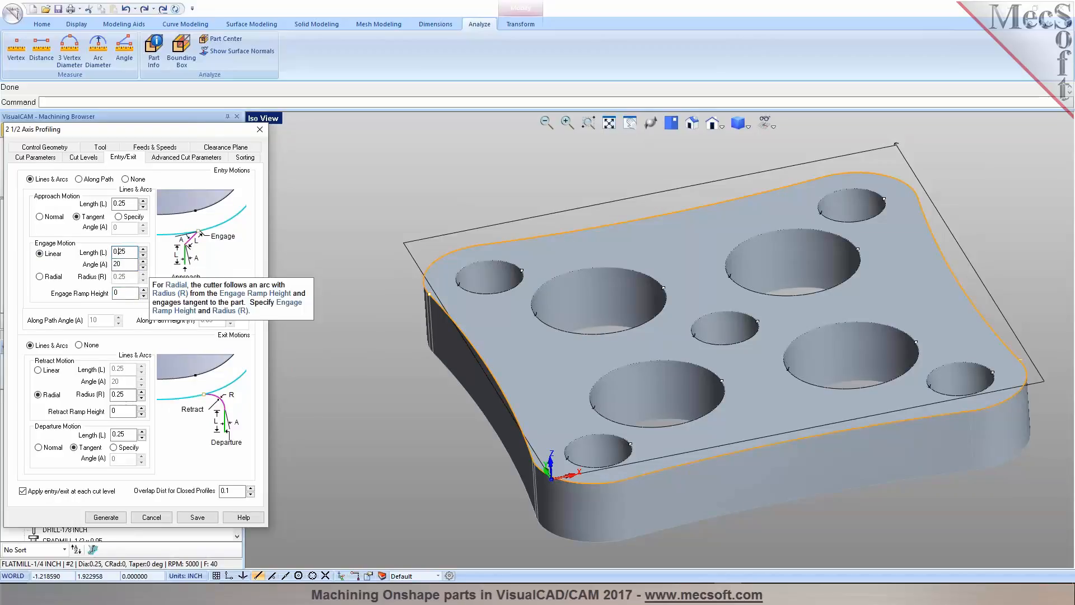
{"action": "double_click", "coordinate": [116, 293]}
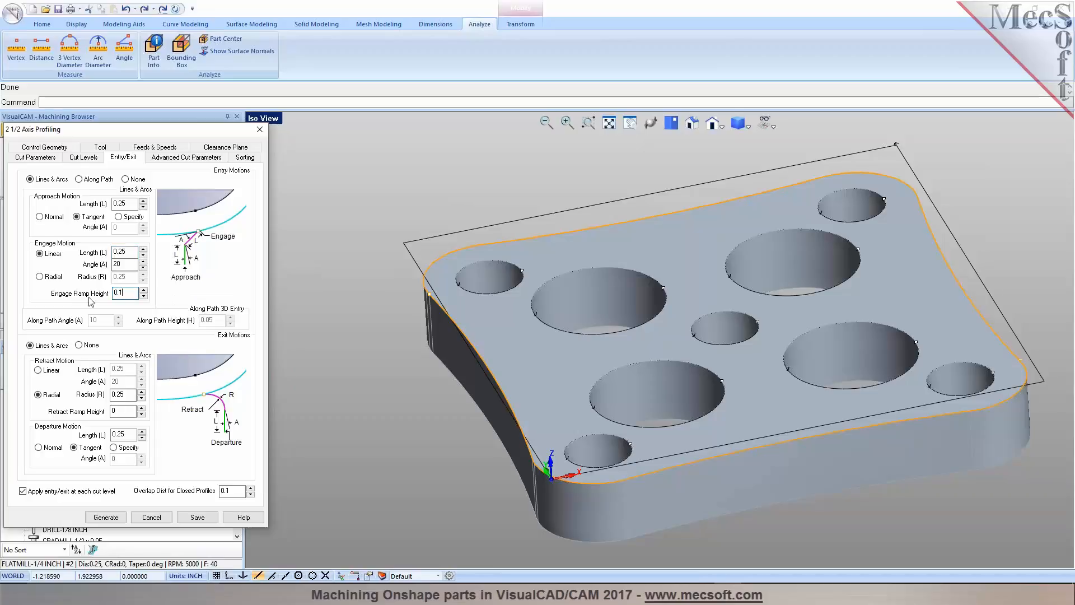
{"action": "left_click", "coordinate": [106, 517]}
{"action": "mouse_move", "coordinate": [556, 456]}
{"action": "middle_mouse_down"}
{"action": "mouse_move", "coordinate": [538, 471]}
{"action": "mouse_move", "coordinate": [552, 477]}
{"action": "mouse_move", "coordinate": [571, 450]}
{"action": "middle_mouse_up"}
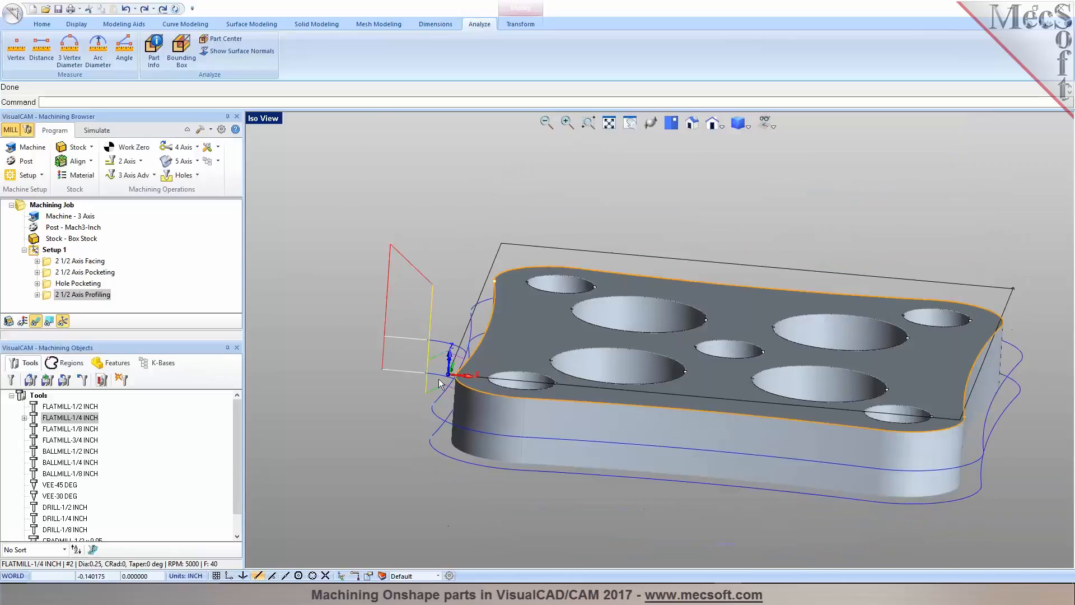
{"action": "scroll", "coordinate": [431, 358], "scroll_direction": "up", "scroll_amount": 6}
{"action": "mouse_move", "coordinate": [605, 365]}
{"action": "middle_mouse_down"}
{"action": "mouse_move", "coordinate": [585, 372]}
{"action": "mouse_move", "coordinate": [607, 396]}
{"action": "mouse_move", "coordinate": [613, 386]}
{"action": "mouse_move", "coordinate": [592, 372]}
{"action": "mouse_move", "coordinate": [612, 371]}
{"action": "middle_mouse_up"}
Set the profiling entry motion to Along Path with a path height of 0.2, and regenerate the toolpath
{"action": "double_click", "coordinate": [51, 294]}
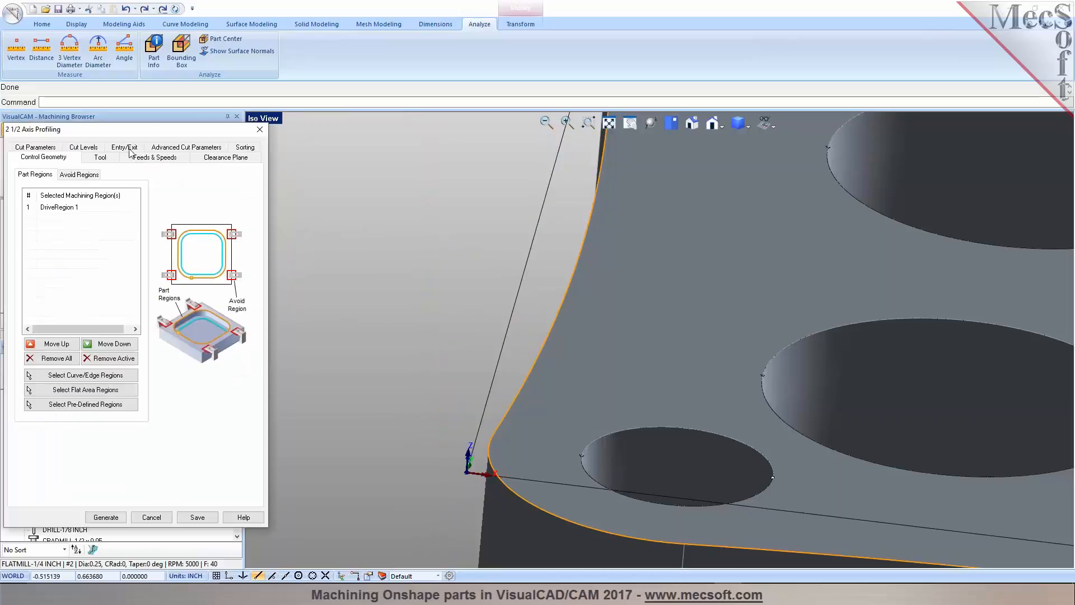
{"action": "left_click", "coordinate": [124, 147]}
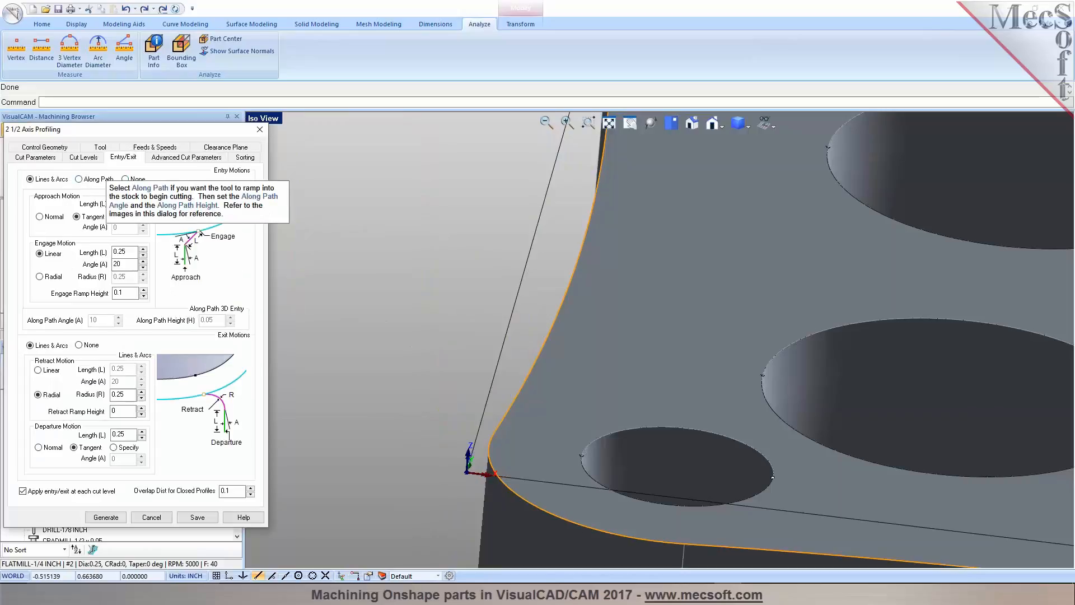
{"action": "left_click", "coordinate": [79, 179]}
{"action": "double_click", "coordinate": [208, 320]}
{"action": "type", "text": "0.2"}
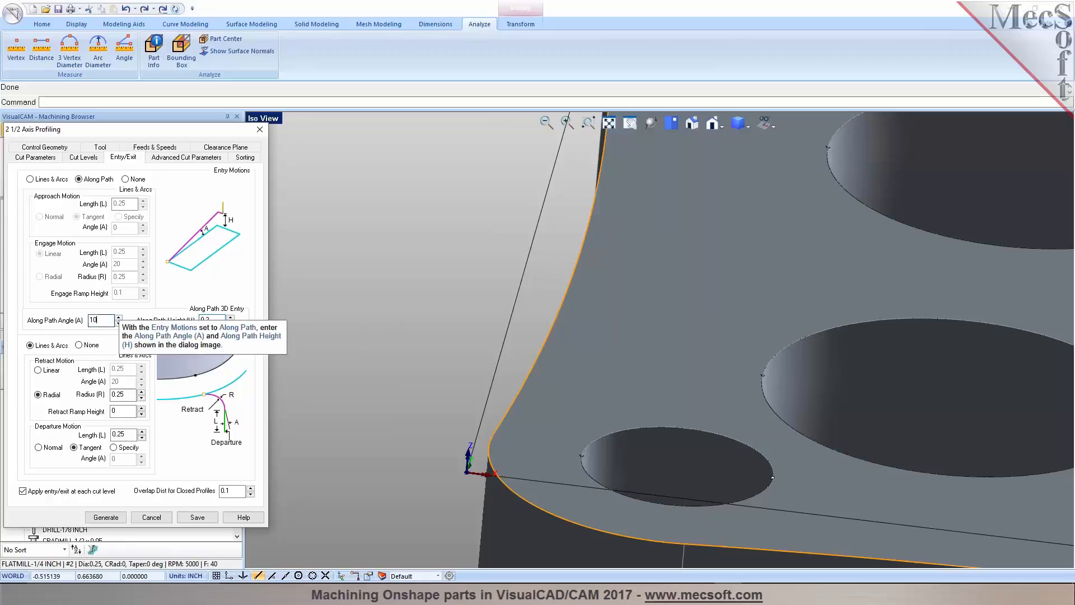
{"action": "left_click", "coordinate": [106, 517]}
{"action": "scroll", "coordinate": [550, 343], "scroll_direction": "down", "scroll_amount": 6}
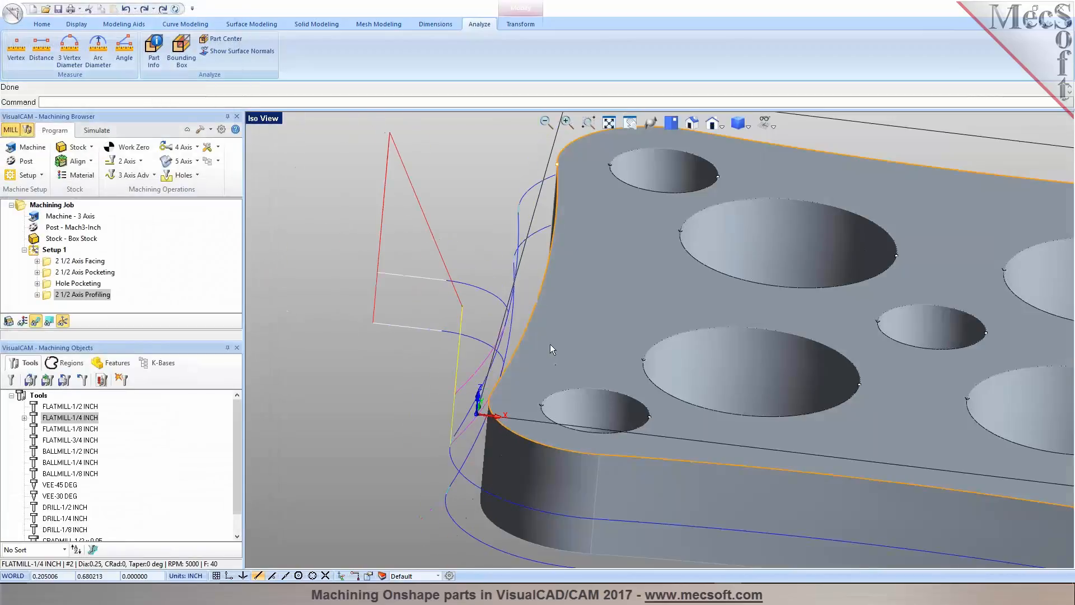
{"action": "middle_click_drag", "start_coordinate": [568, 405], "coordinate": [665, 474]}
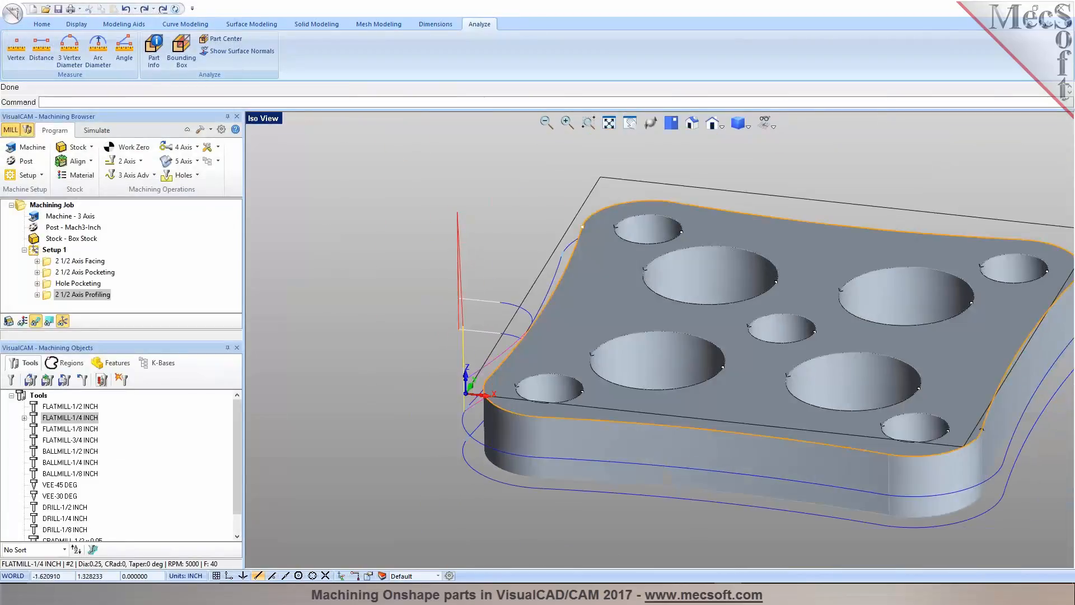
Simulate the profiling toolpath with the along-path entry and view the cut from the entry corner
{"action": "left_click", "coordinate": [96, 130]}
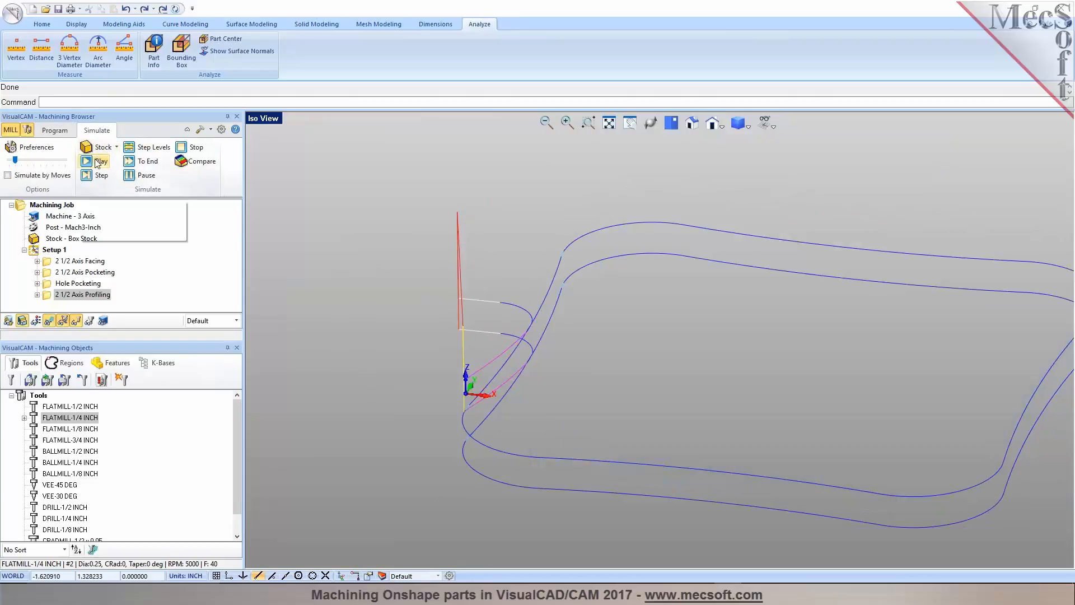
{"action": "left_click", "coordinate": [97, 162]}
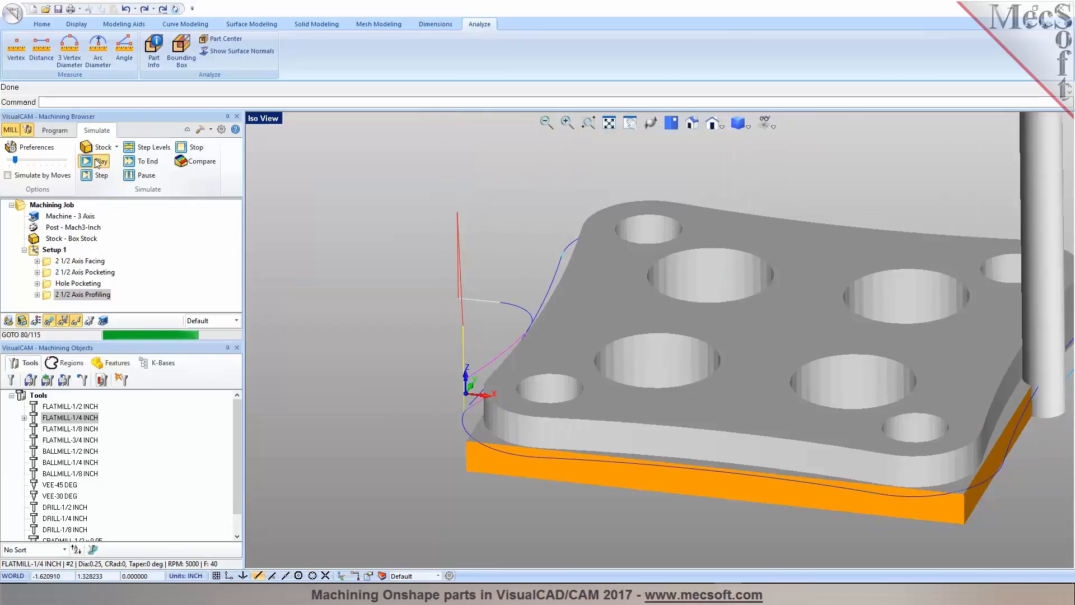
{"action": "middle_click_drag", "start_coordinate": [582, 247], "coordinate": [607, 300]}
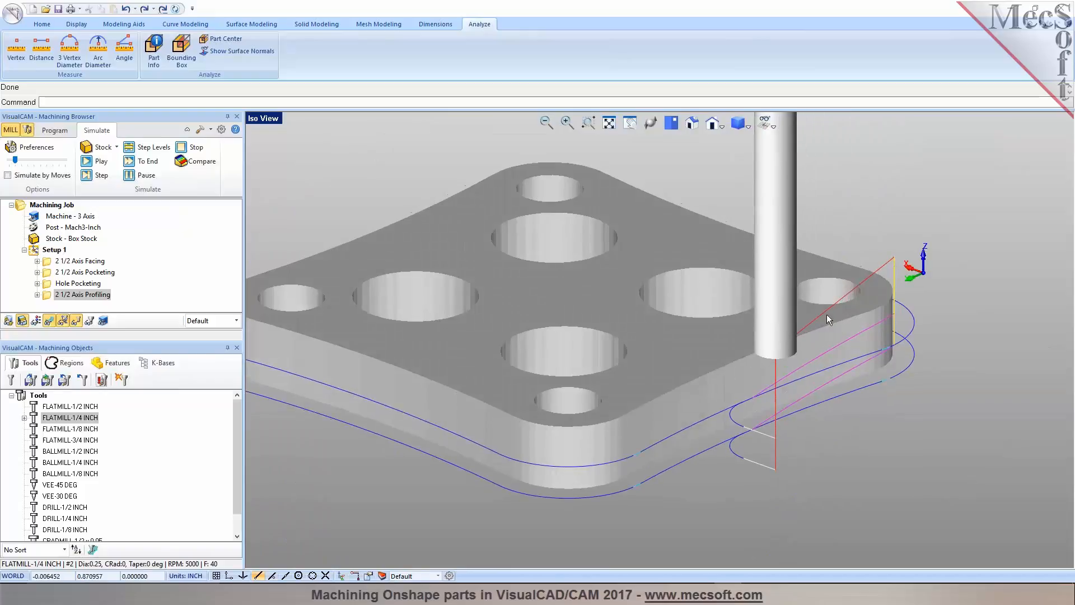
Set the simulation's maximum display interval to 0.2, replay the profiling simulation, and hide the toolpath display
{"action": "left_click", "coordinate": [31, 147]}
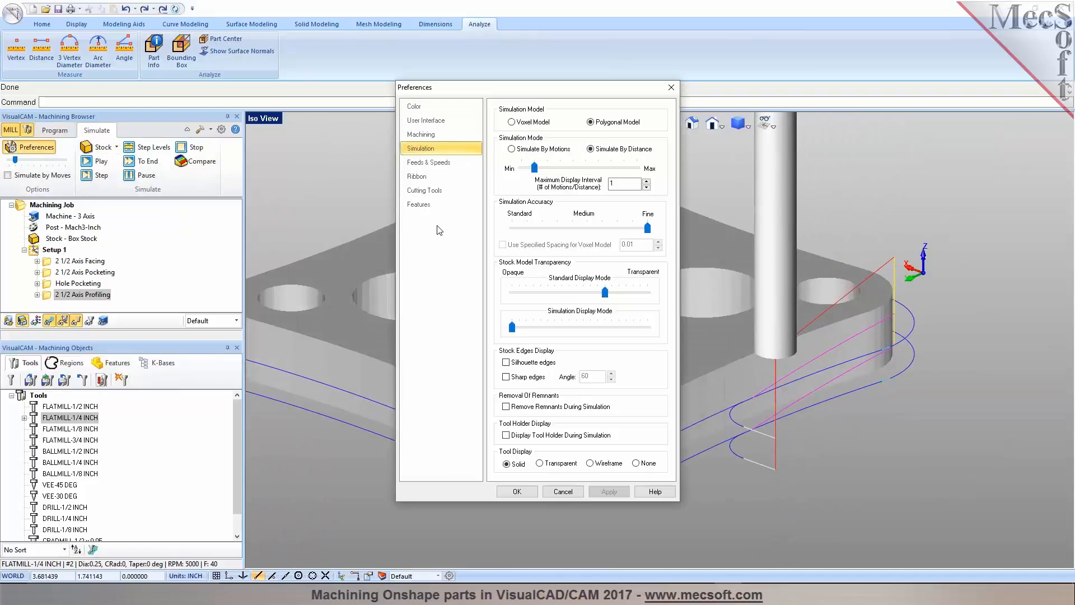
{"action": "left_click", "coordinate": [646, 187]}
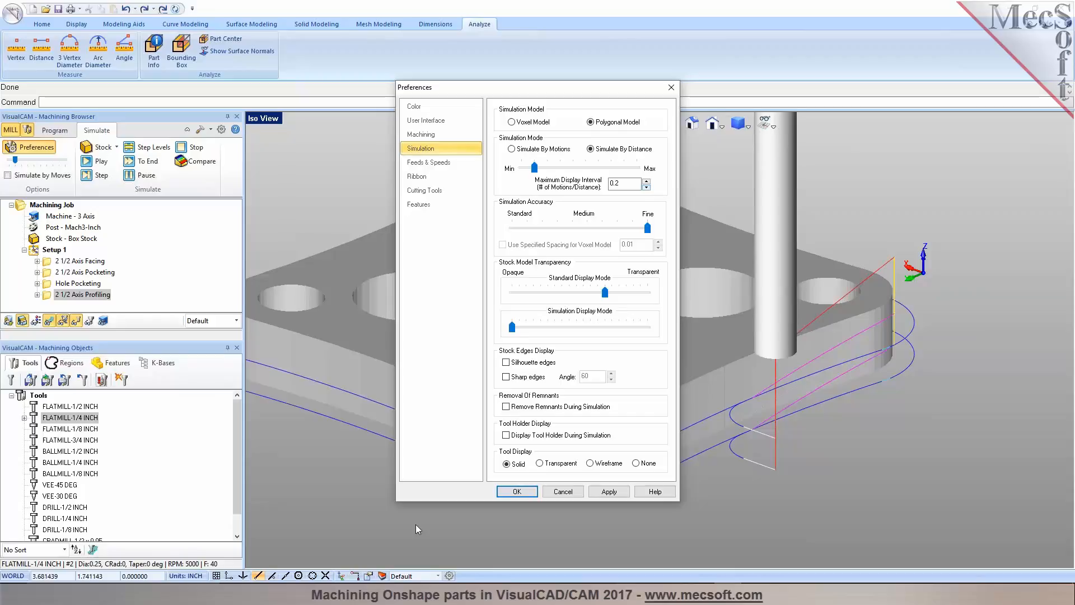
{"action": "left_click", "coordinate": [515, 491]}
{"action": "left_click", "coordinate": [98, 164]}
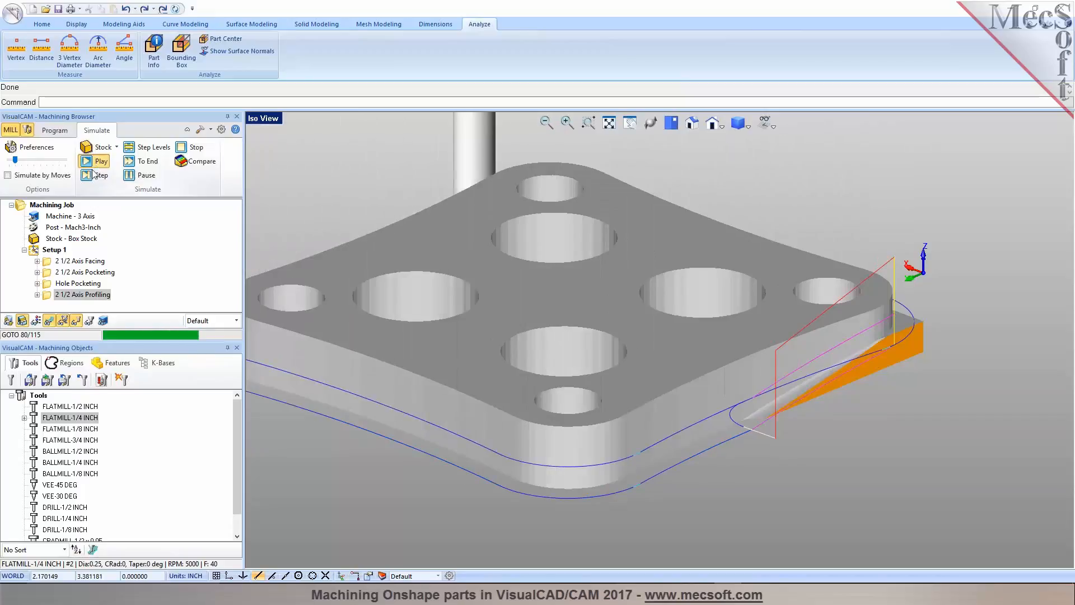
{"action": "left_click", "coordinate": [50, 321]}
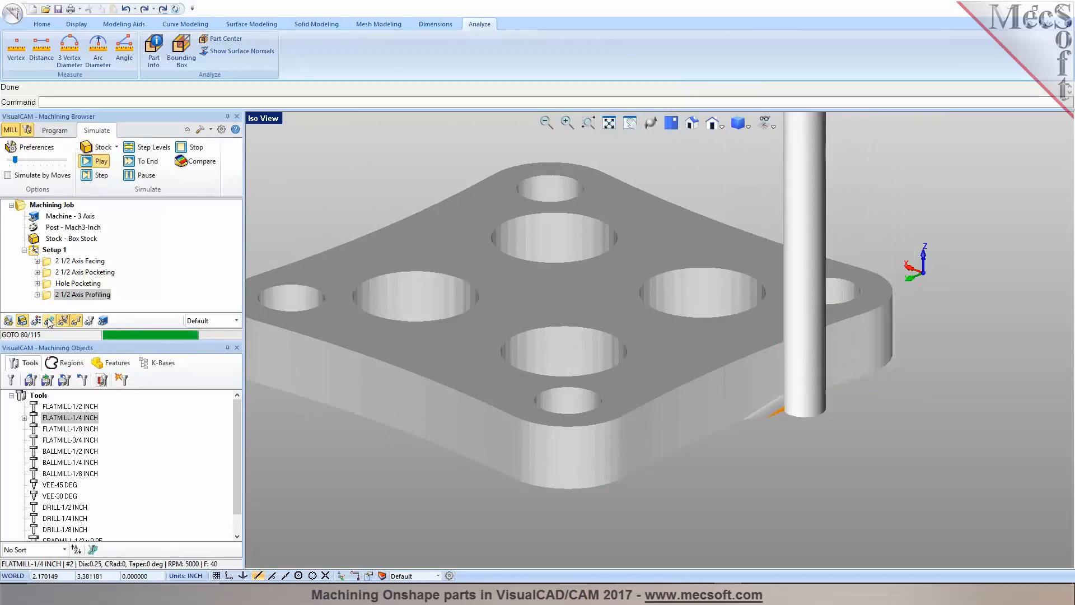
{"action": "mouse_move", "coordinate": [427, 320]}
{"action": "middle_mouse_down"}
{"action": "mouse_move", "coordinate": [465, 309]}
{"action": "mouse_move", "coordinate": [424, 328]}
{"action": "mouse_move", "coordinate": [448, 331]}
{"action": "mouse_move", "coordinate": [421, 314]}
{"action": "middle_mouse_up"}
{"action": "scroll", "coordinate": [414, 295], "scroll_direction": "down", "scroll_amount": 3}
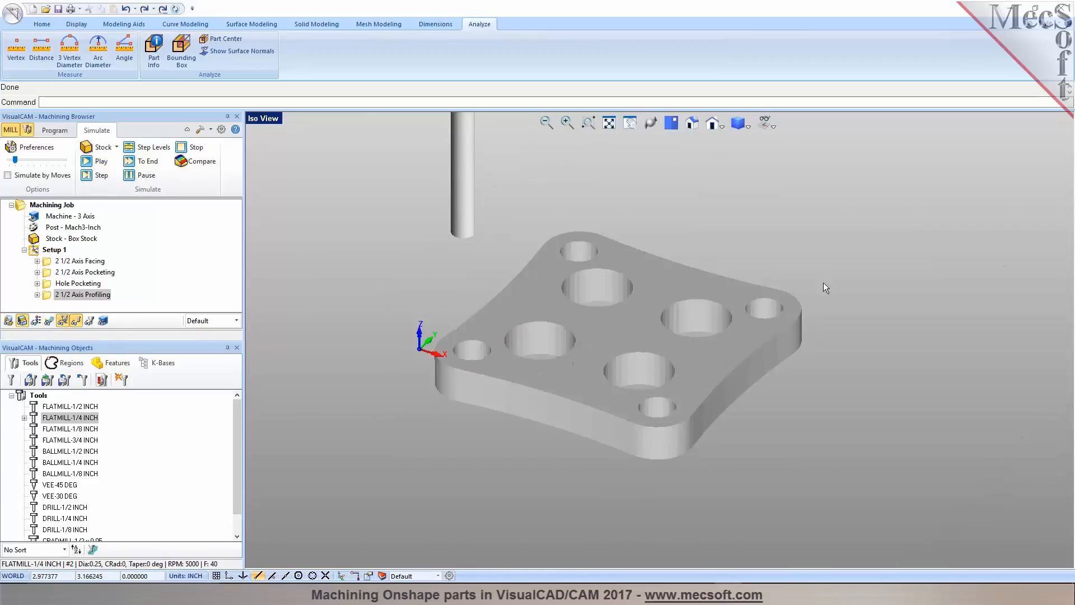
Add the plate's center hole, Circle10, to the Hole Pocketing part regions, regenerate the operation, and show its toolpath
{"action": "left_click", "coordinate": [55, 129]}
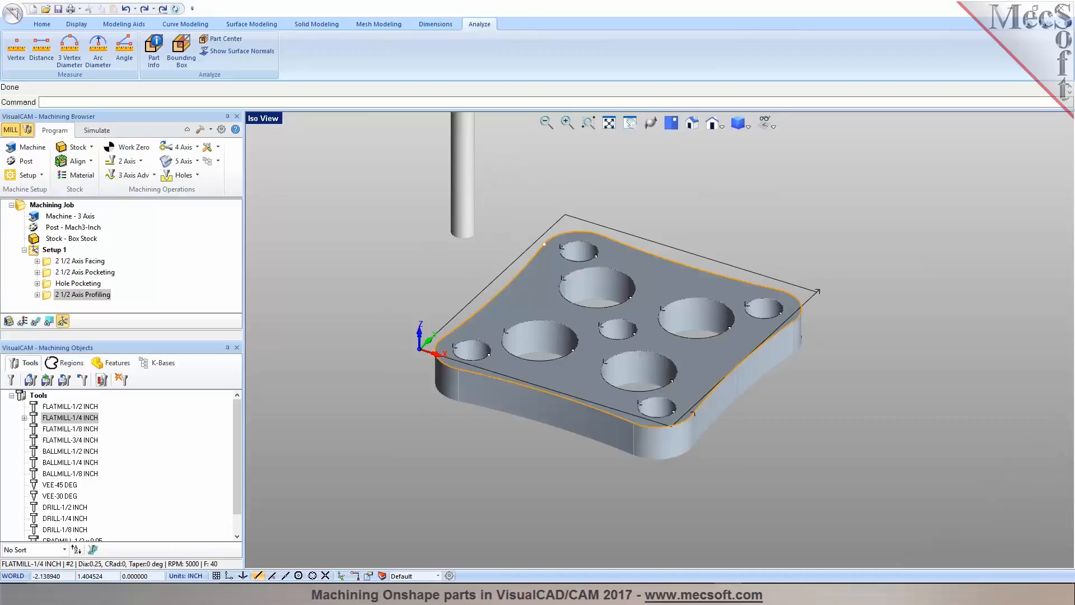
{"action": "scroll", "coordinate": [412, 303], "scroll_direction": "up", "scroll_amount": 1}
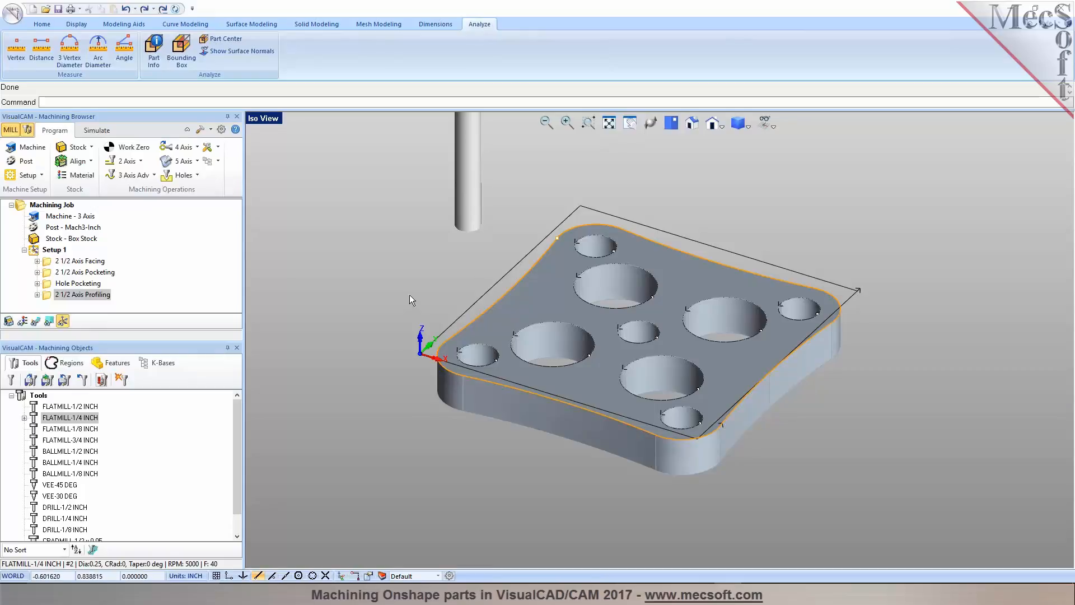
{"action": "left_click", "coordinate": [58, 286]}
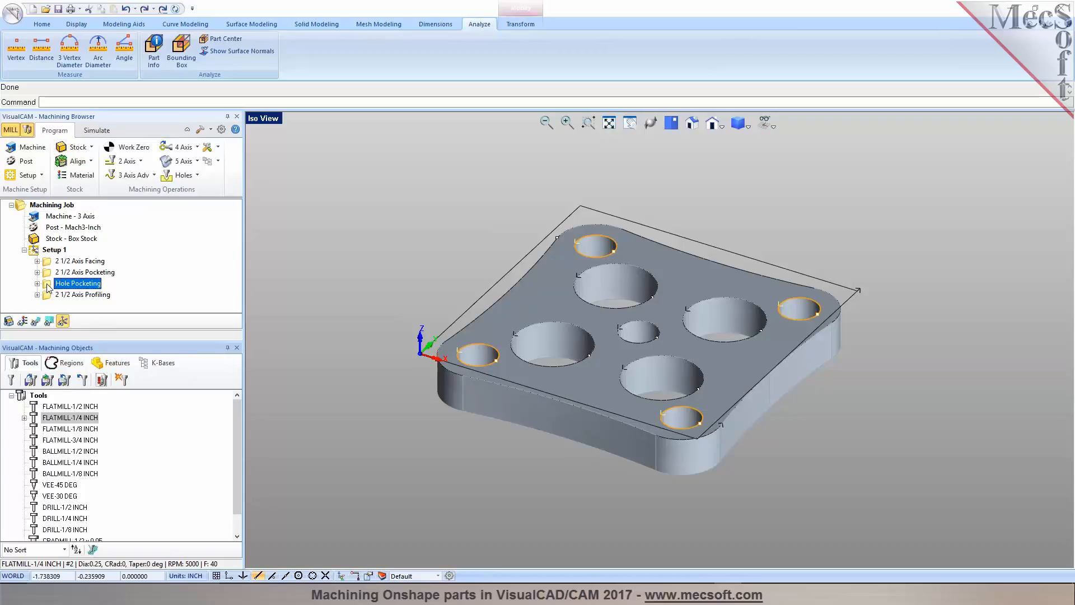
{"action": "double_click", "coordinate": [48, 286]}
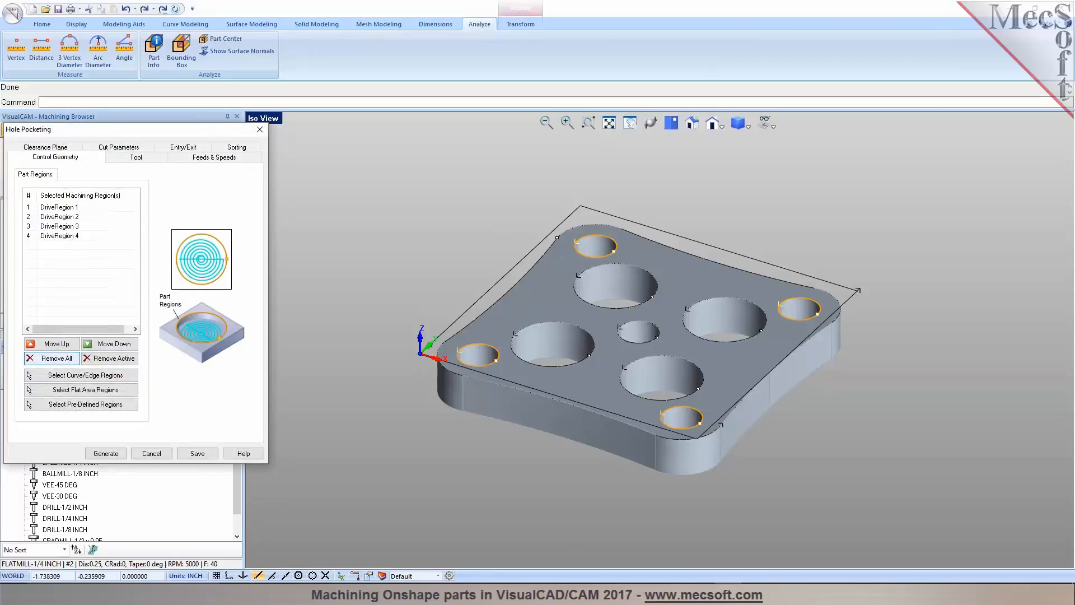
{"action": "left_click", "coordinate": [81, 375]}
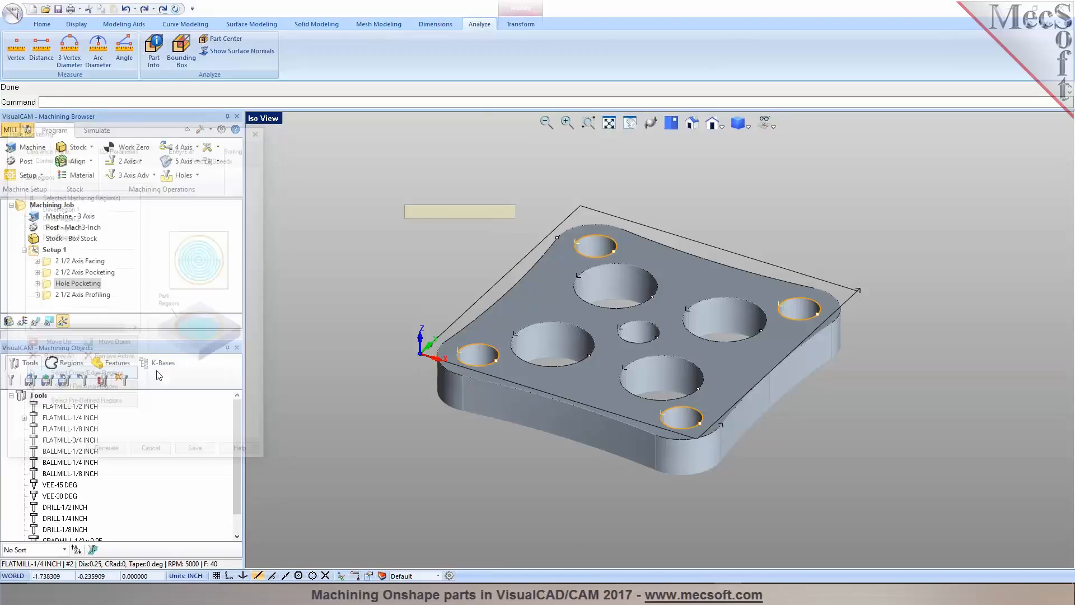
{"action": "left_click", "coordinate": [644, 343]}
{"action": "left_click", "coordinate": [660, 389]}
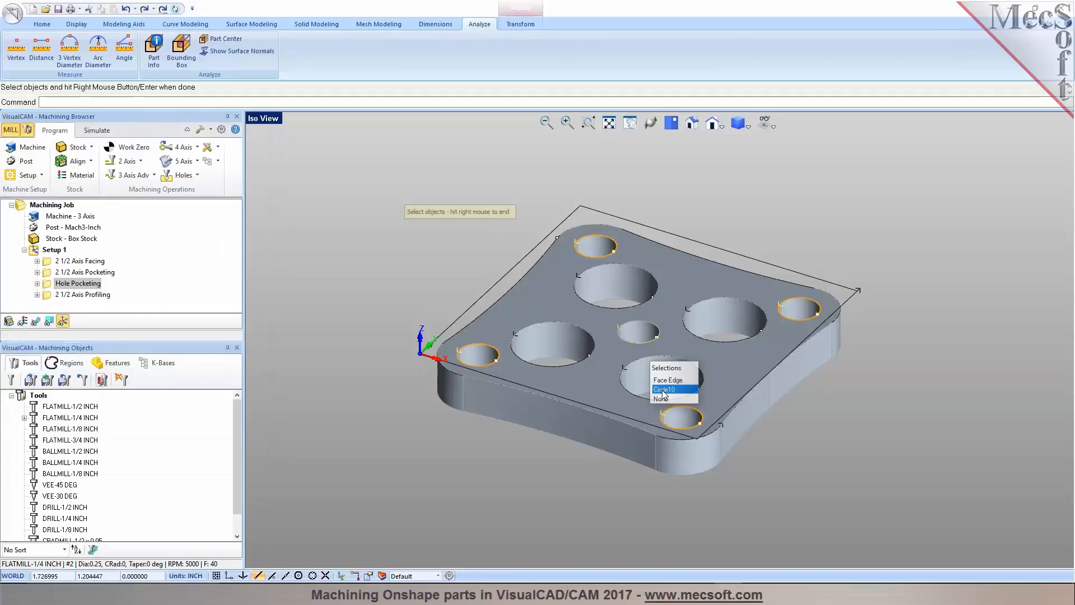
{"action": "right_click", "coordinate": [658, 390]}
{"action": "left_click", "coordinate": [106, 453]}
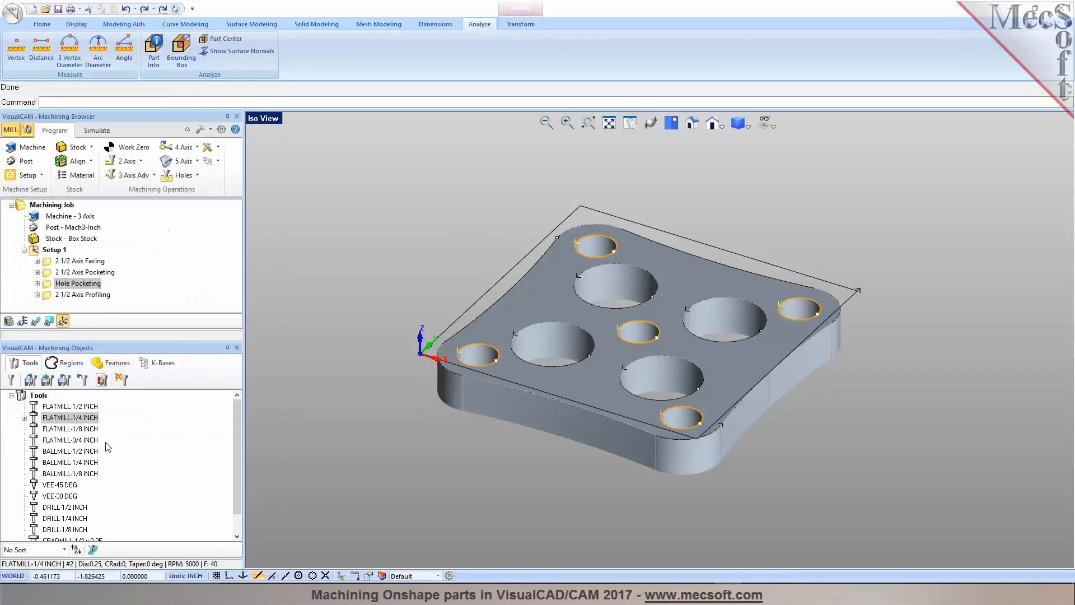
{"action": "left_click", "coordinate": [35, 320]}
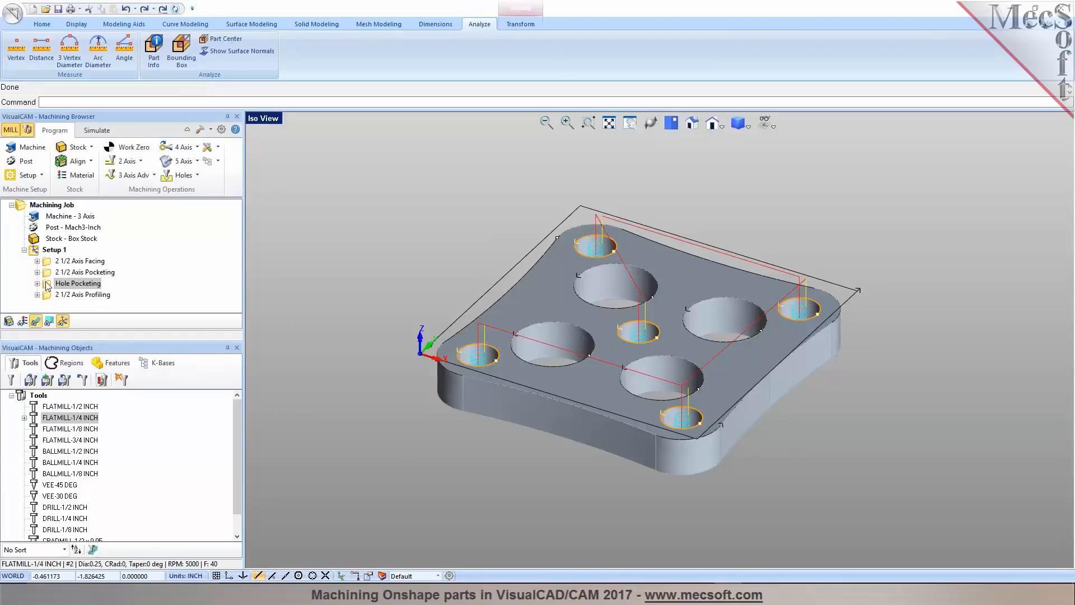
Create a Drilling operation in Setup 1, clear the preselected holes, and select all holes on the plate's top flat face
{"action": "left_click", "coordinate": [52, 252]}
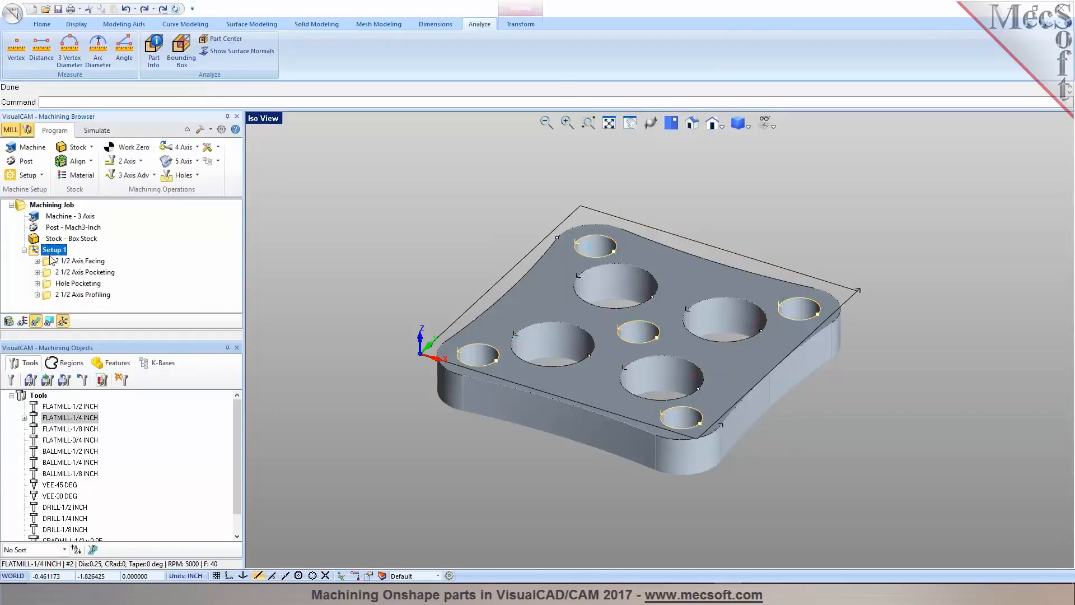
{"action": "left_click", "coordinate": [189, 178]}
{"action": "left_click", "coordinate": [195, 202]}
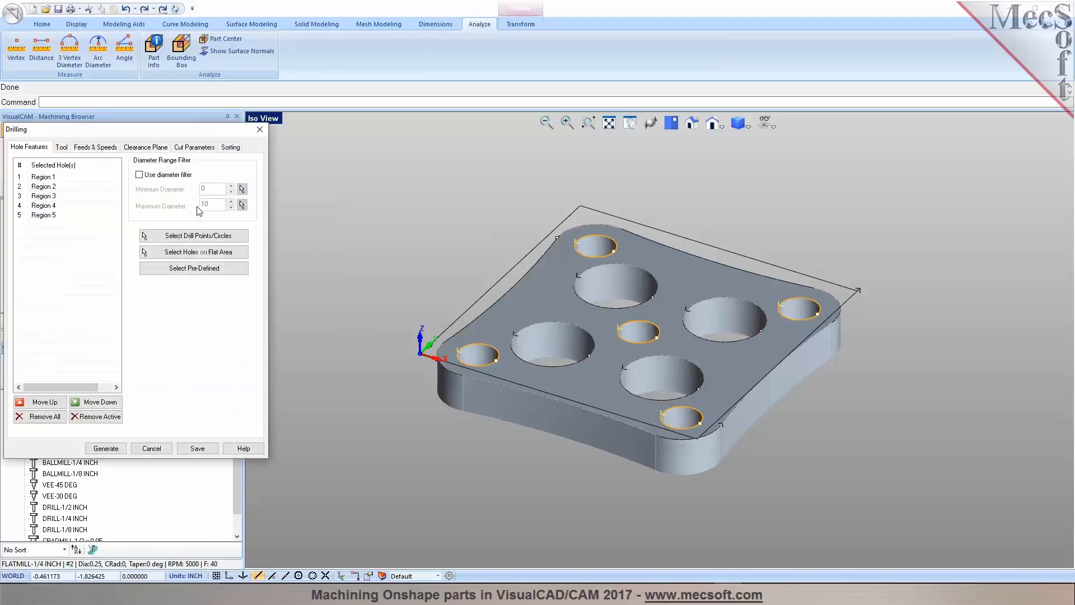
{"action": "left_click", "coordinate": [40, 417]}
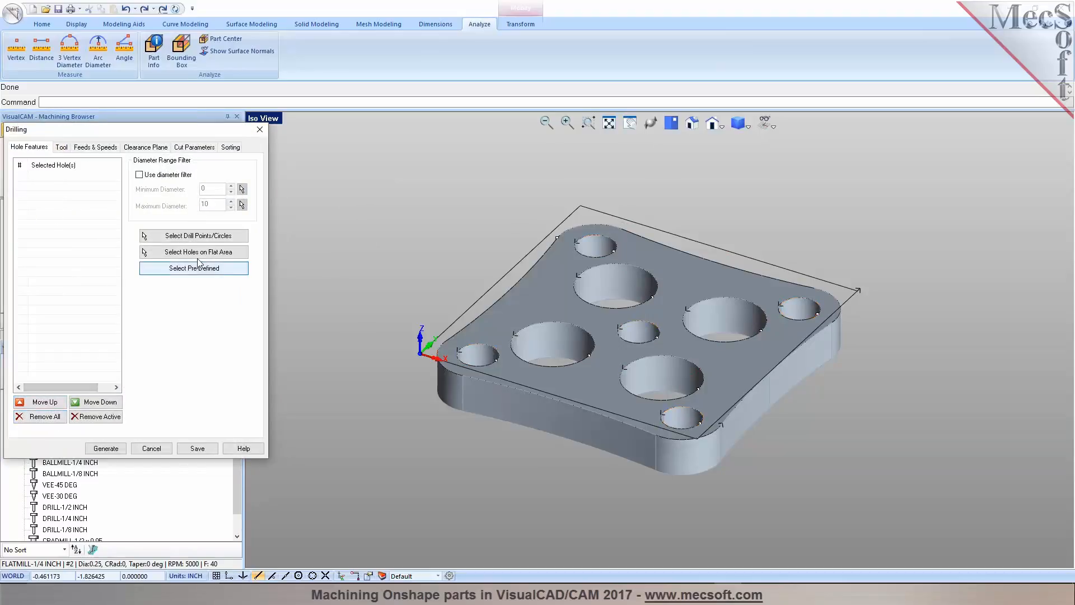
{"action": "left_click", "coordinate": [230, 253]}
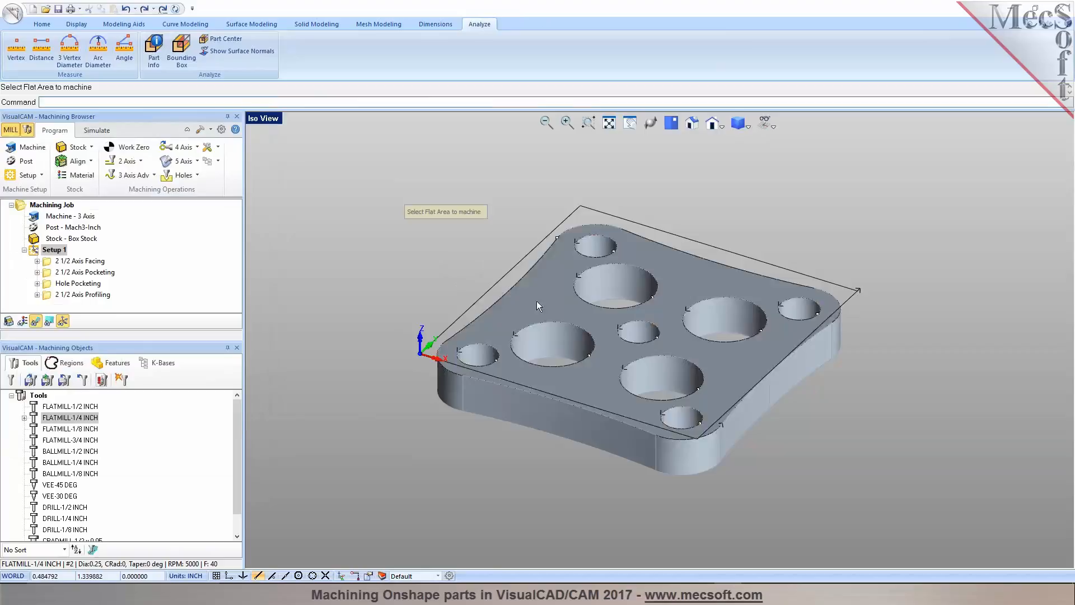
{"action": "left_click", "coordinate": [537, 301]}
Choose the DRILL-1/4 INCH tool for the drilling operation
{"action": "left_click", "coordinate": [58, 146]}
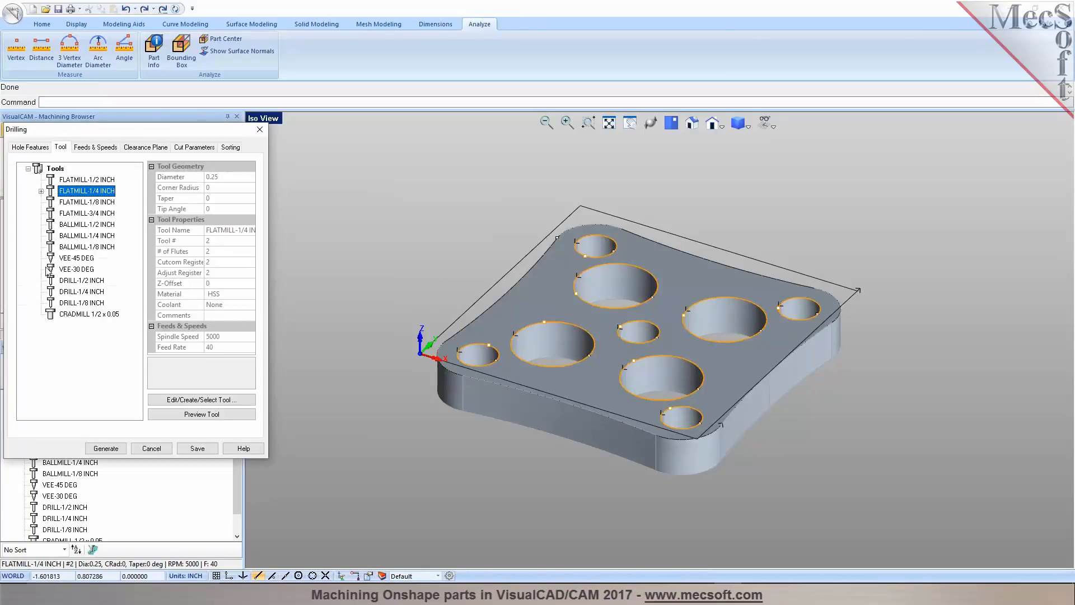
{"action": "left_click", "coordinate": [63, 292]}
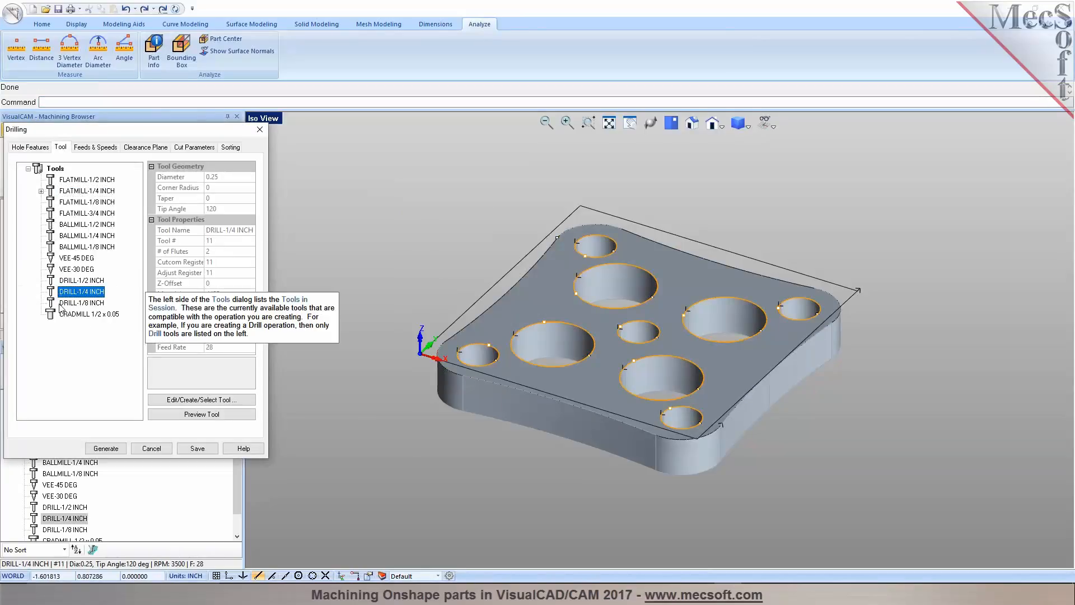
Set the drilling operation's drill depth to 0.4 and enable adding the tool tip to the drill depth
{"action": "left_click", "coordinate": [192, 148]}
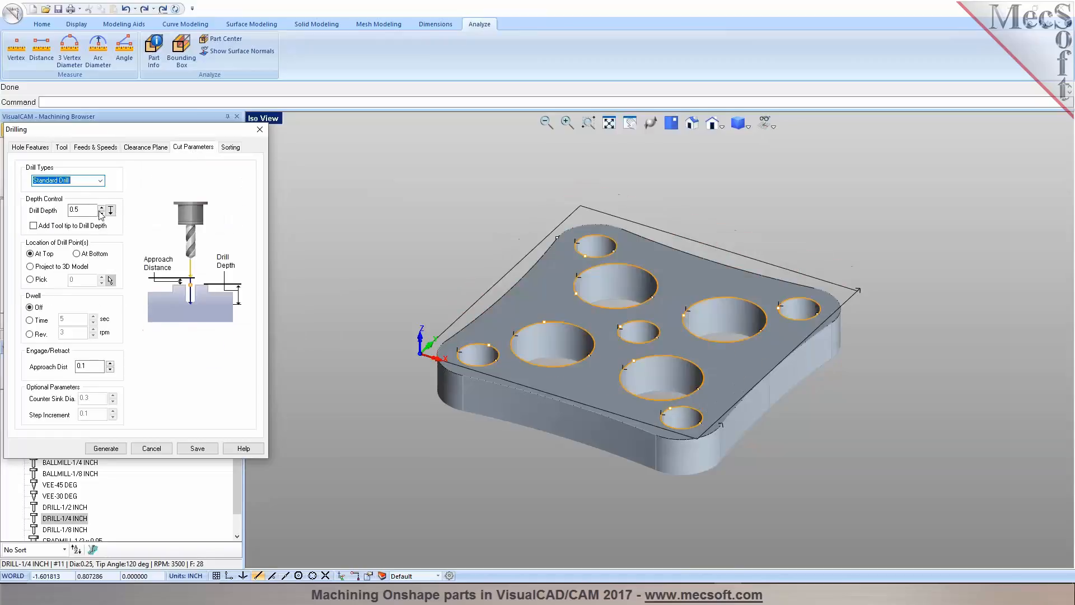
{"action": "double_click", "coordinate": [80, 209]}
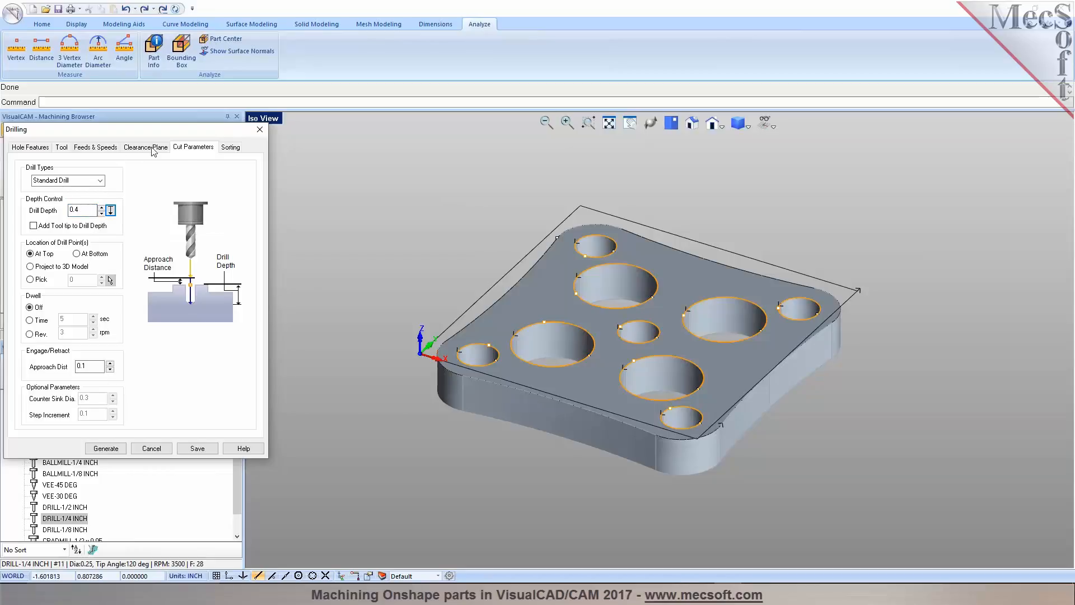
{"action": "left_click", "coordinate": [61, 148]}
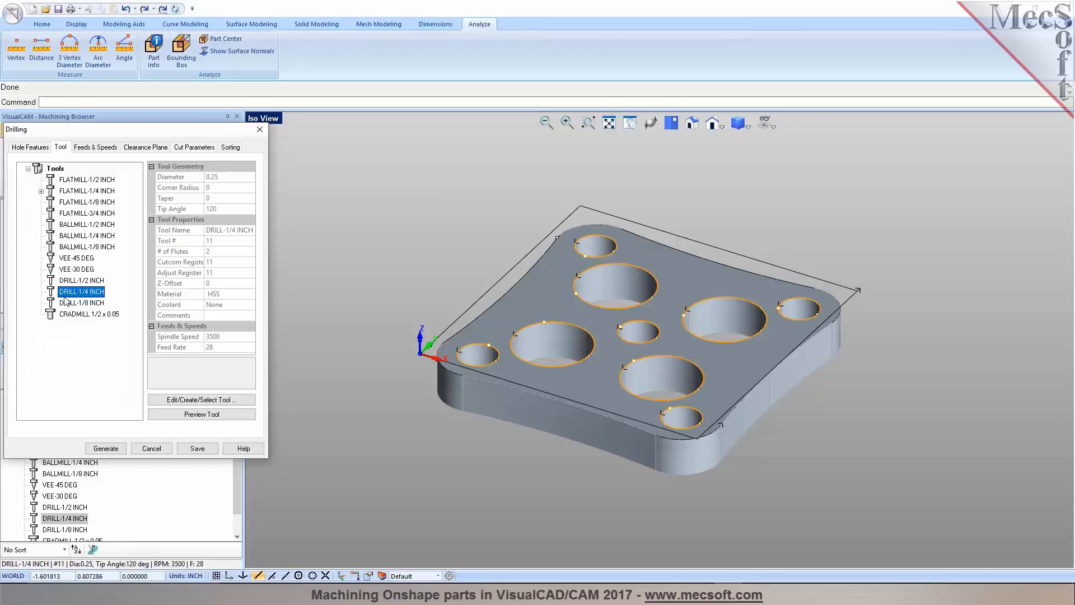
{"action": "left_click", "coordinate": [194, 148]}
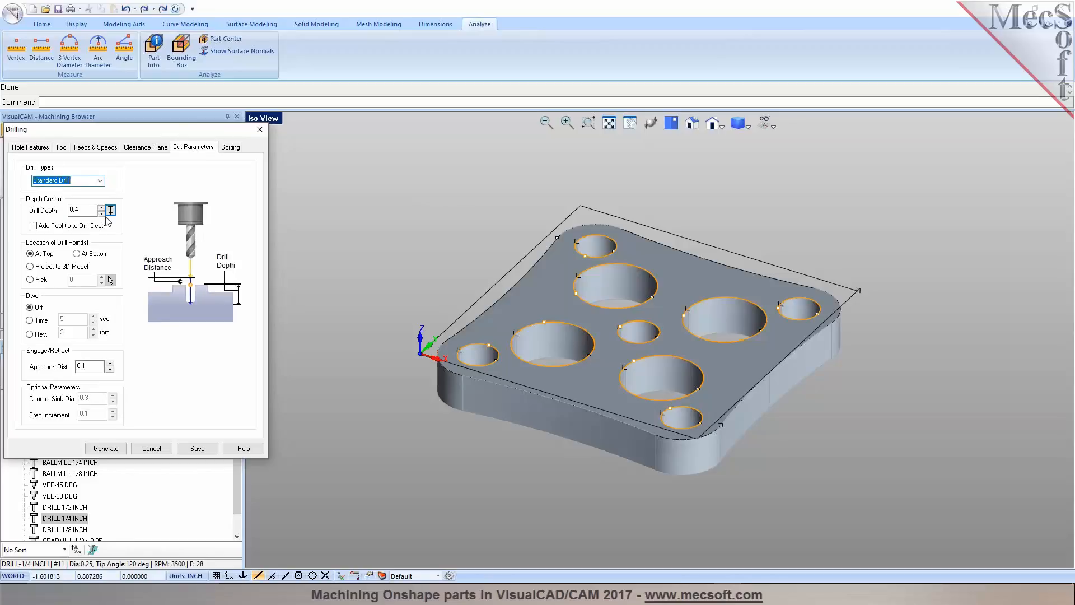
{"action": "left_click", "coordinate": [47, 225]}
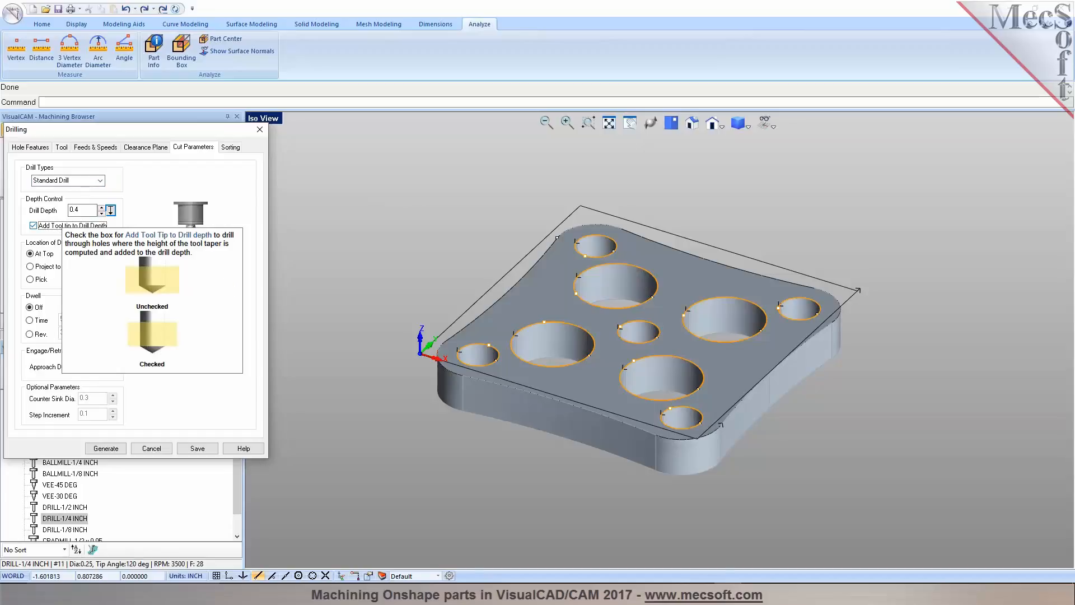
Choose the hole sorting for the drilling operation and generate its toolpath
{"action": "left_click", "coordinate": [230, 147]}
{"action": "left_click", "coordinate": [94, 174]}
{"action": "left_click", "coordinate": [105, 448]}
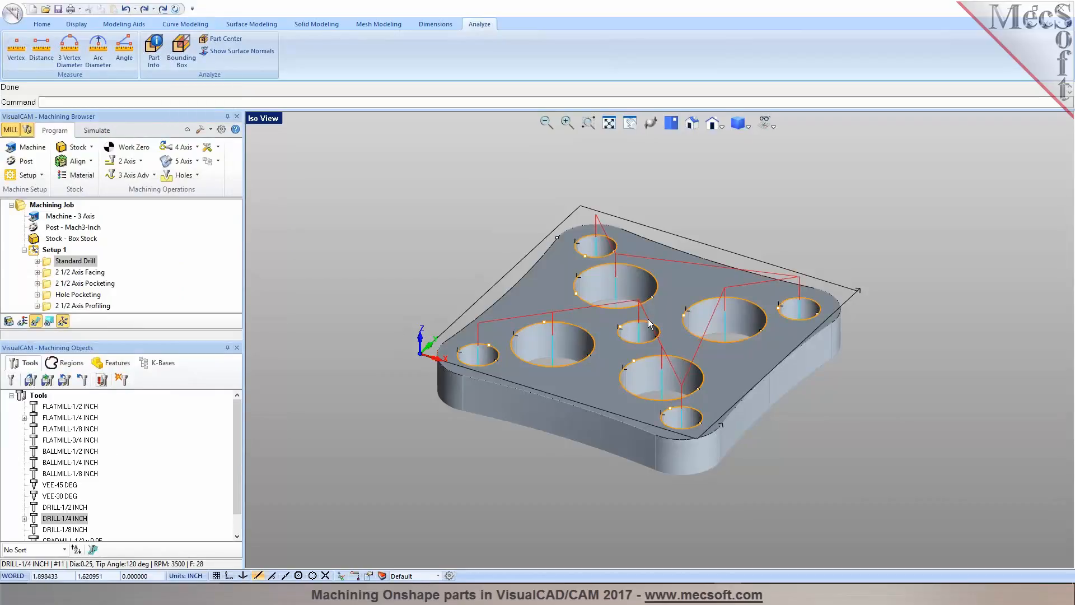
Reorder Setup 1 so that the 2 1/2 Axis Facing operation comes before Standard Drill
{"action": "left_click", "coordinate": [97, 130]}
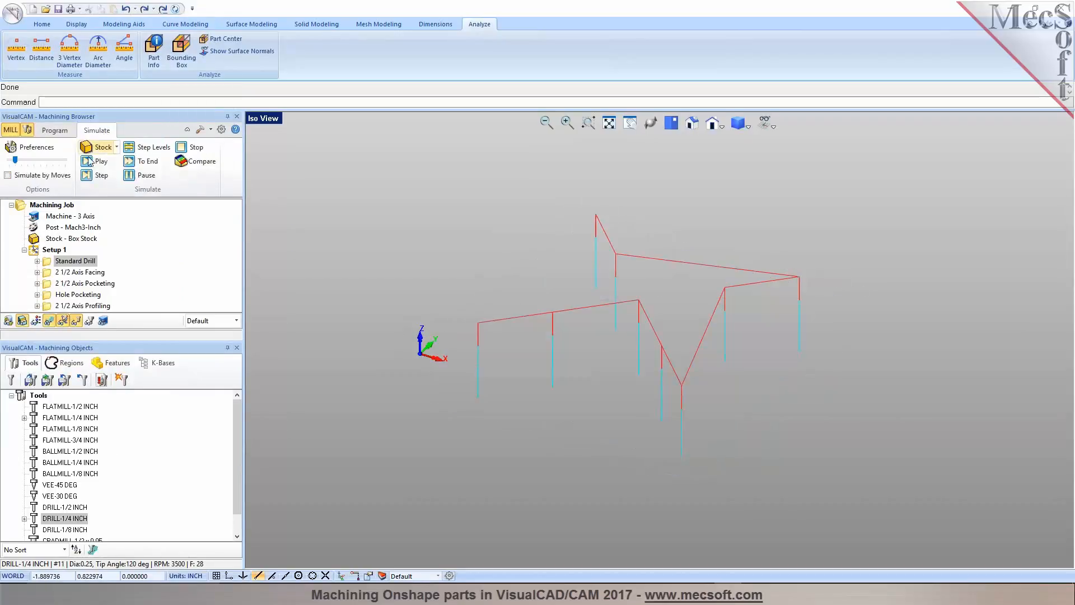
{"action": "left_click", "coordinate": [53, 271]}
{"action": "left_click_drag", "start_coordinate": [53, 272], "coordinate": [71, 259]}
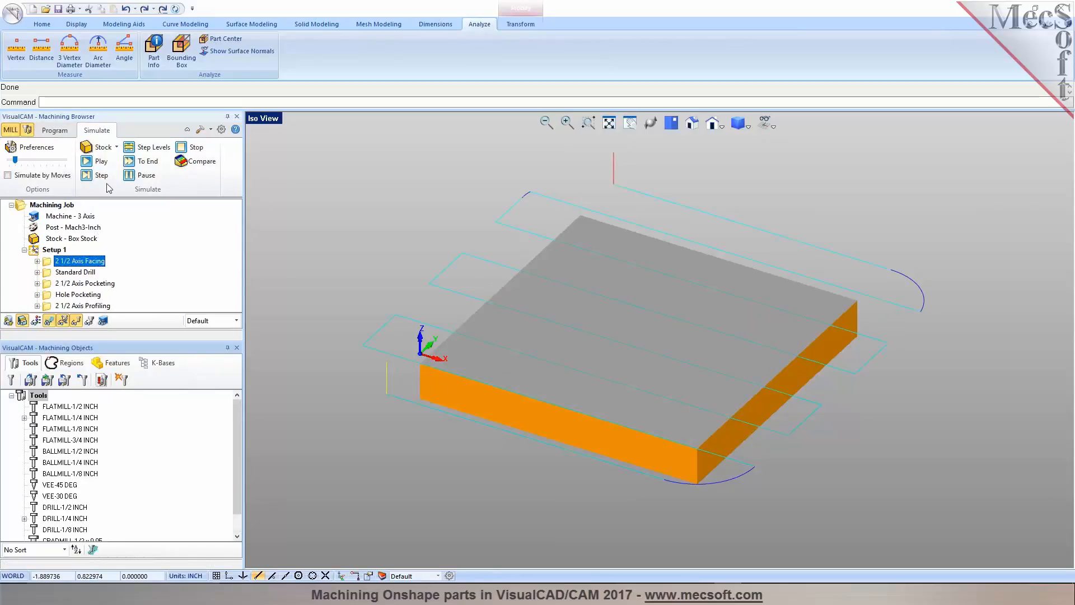
Simulate the Standard Drill operation on the faced stock and compare the drilled holes with the part's hole outlines
{"action": "left_click", "coordinate": [71, 272]}
{"action": "left_click", "coordinate": [95, 162]}
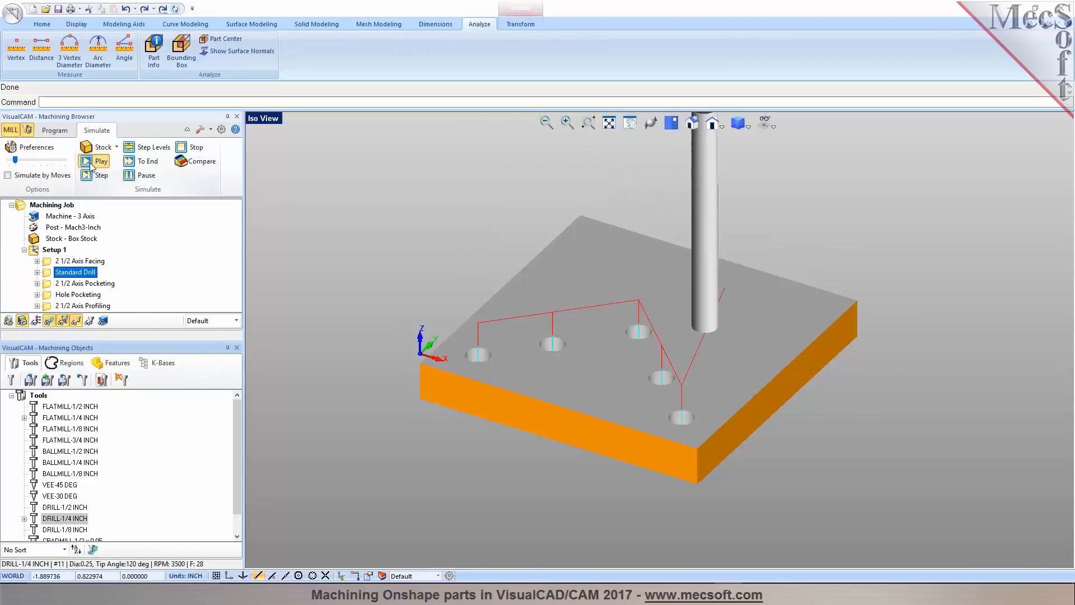
{"action": "left_click", "coordinate": [9, 321]}
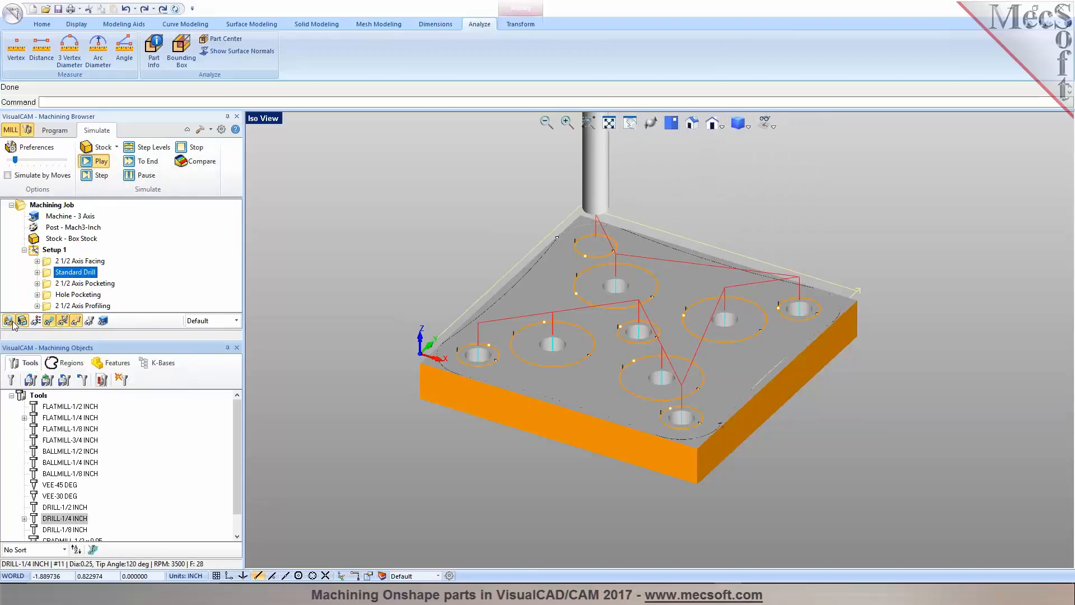
{"action": "left_click", "coordinate": [22, 321]}
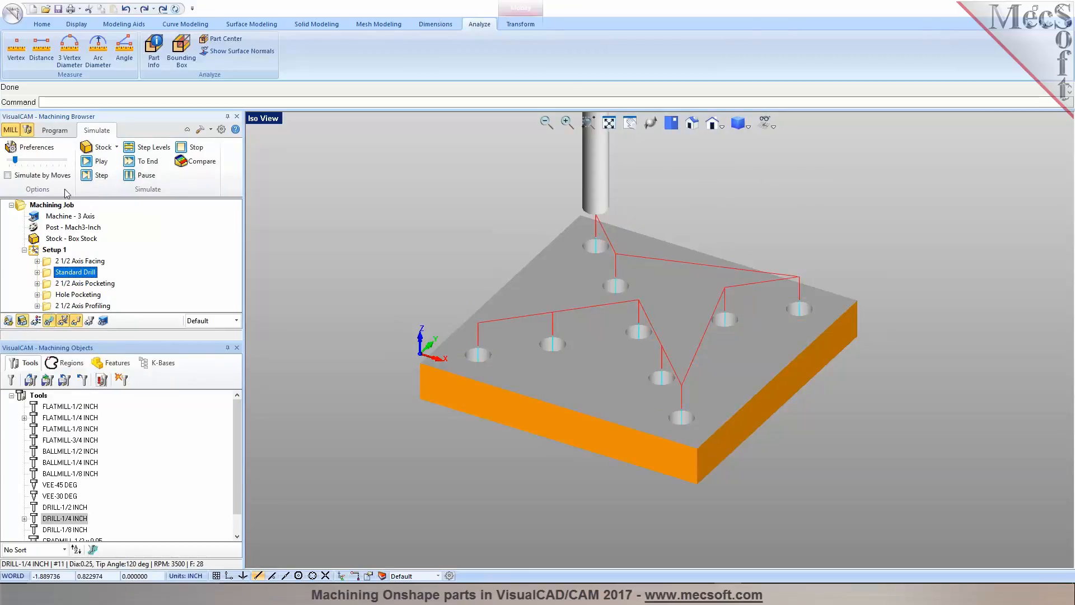
Simulate the 2 1/2 Axis Pocketing operation on the drilled stock, raising the simulation speed while it runs
{"action": "left_click", "coordinate": [57, 134]}
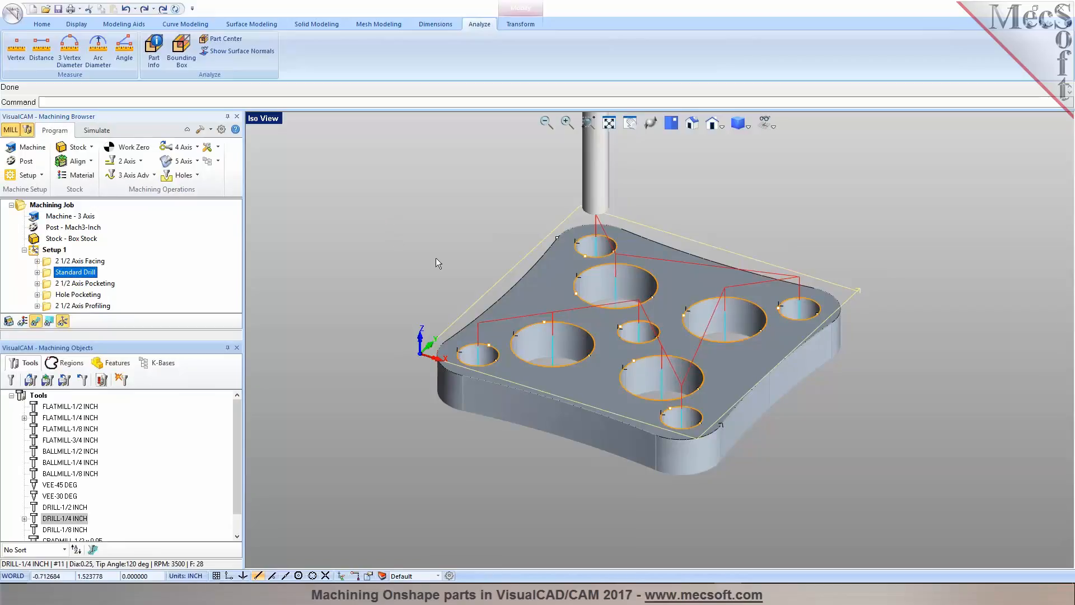
{"action": "scroll", "coordinate": [436, 258], "scroll_direction": "up", "scroll_amount": 1}
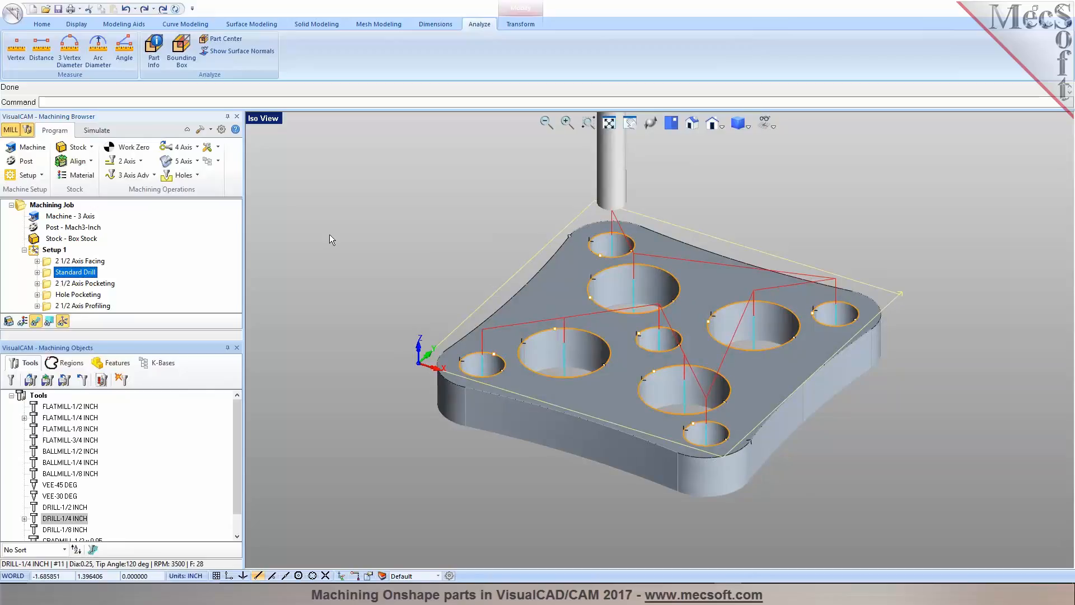
{"action": "left_click", "coordinate": [85, 283]}
{"action": "left_click", "coordinate": [97, 130]}
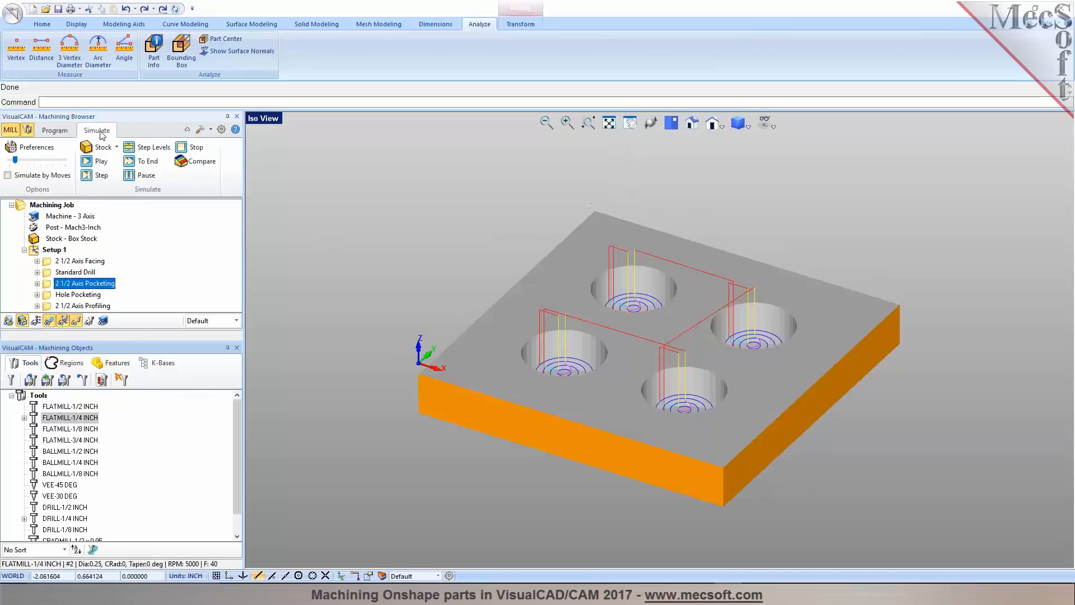
{"action": "left_click", "coordinate": [100, 161]}
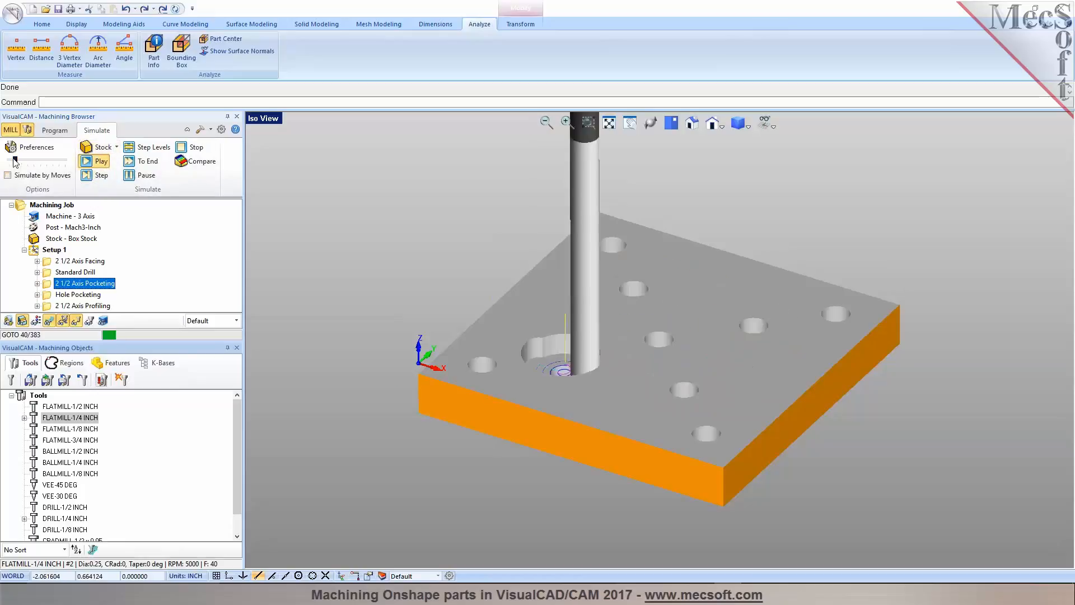
{"action": "left_click_drag", "start_coordinate": [15, 160], "coordinate": [59, 160]}
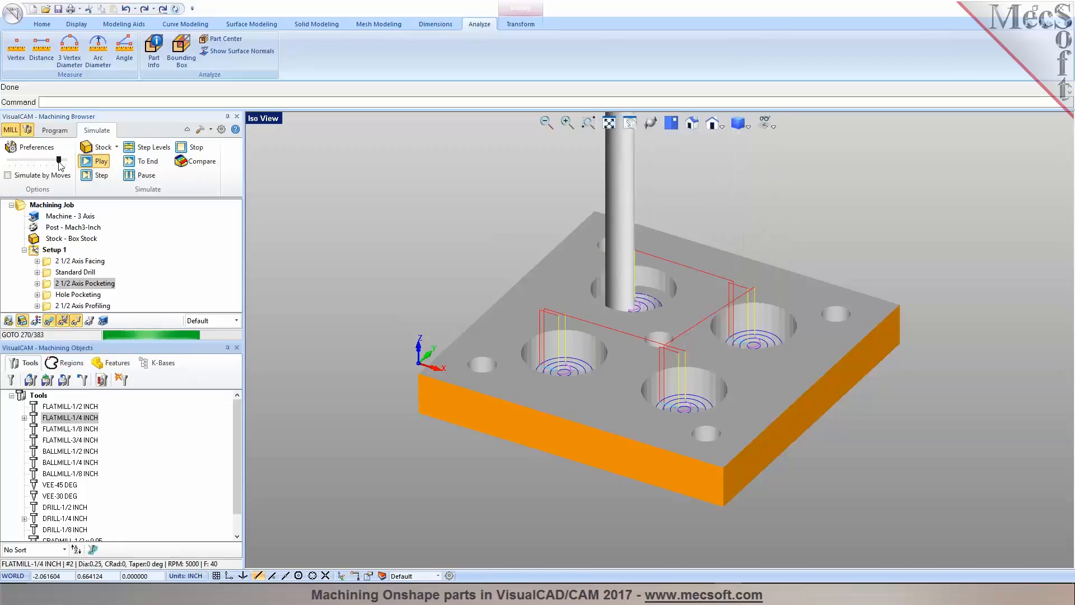
Simulate the Hole Pocketing operation followed by the 2 1/2 Axis Profiling operation on the remaining stock
{"action": "left_click", "coordinate": [81, 293]}
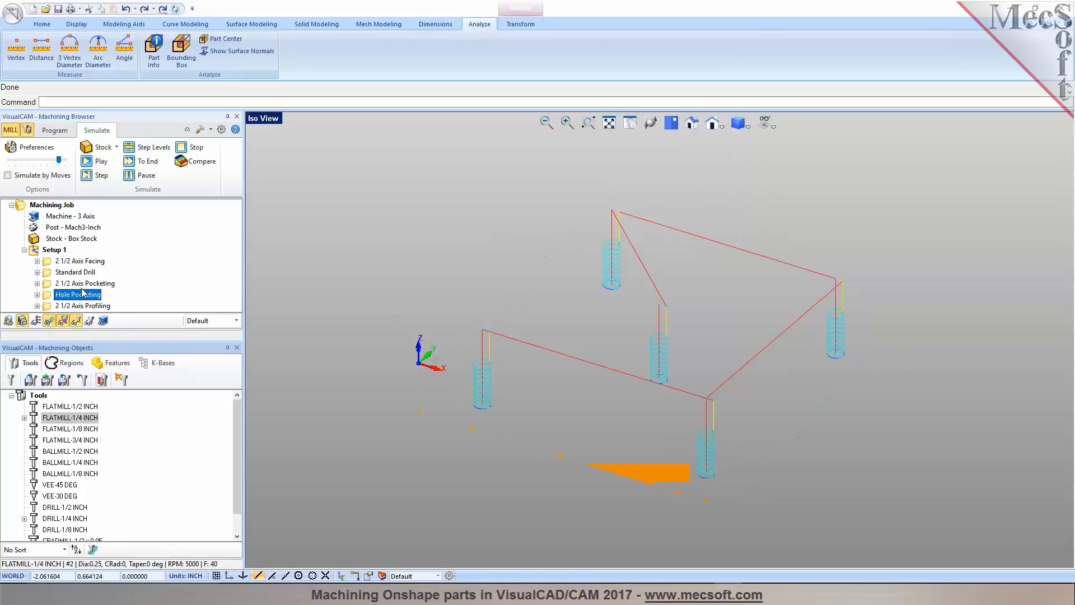
{"action": "left_click", "coordinate": [100, 162]}
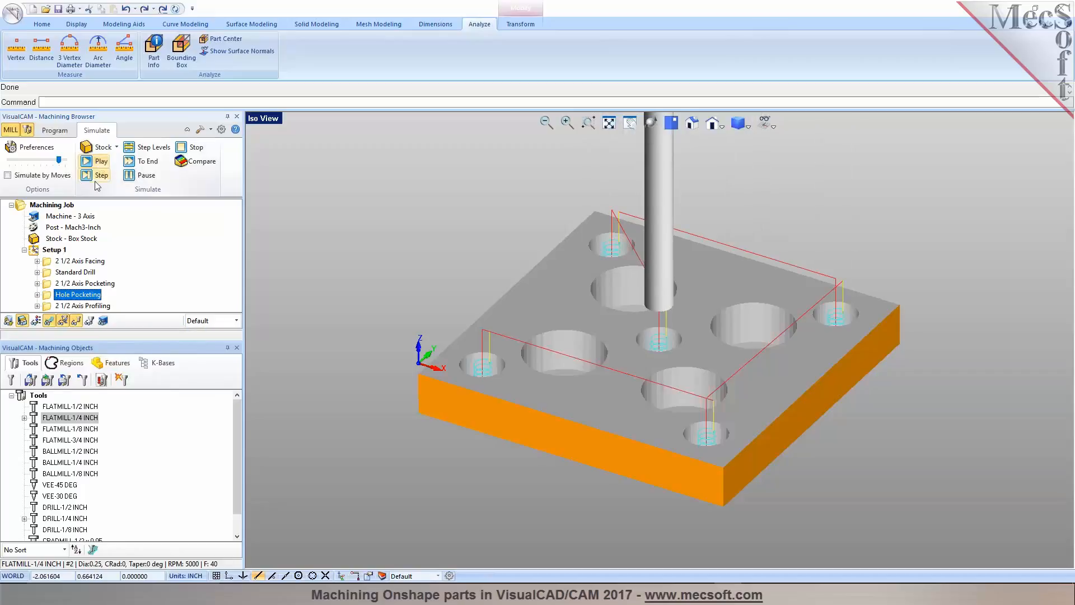
{"action": "left_click", "coordinate": [90, 306]}
{"action": "left_click", "coordinate": [99, 163]}
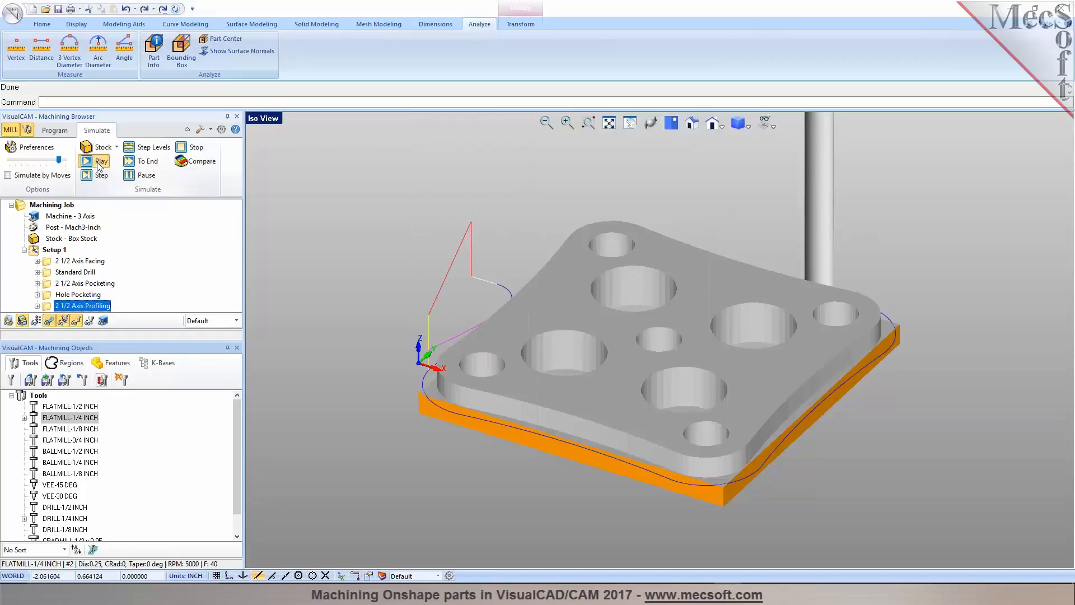
Save the part to the Desktop as Mold Middle2.vcp
{"action": "left_click", "coordinate": [59, 131]}
{"action": "left_click", "coordinate": [42, 27]}
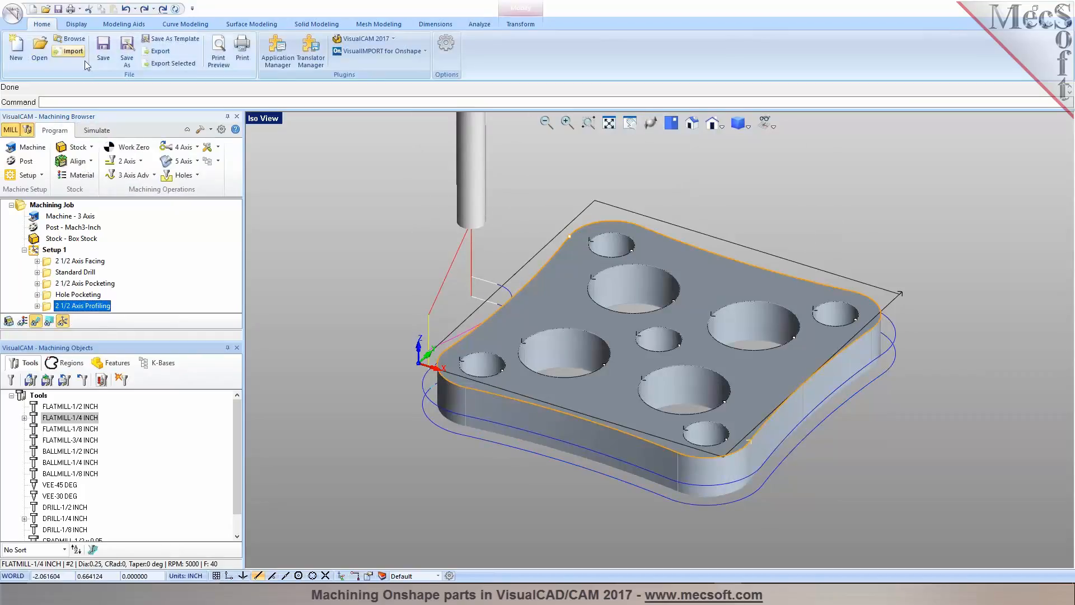
{"action": "left_click", "coordinate": [105, 60]}
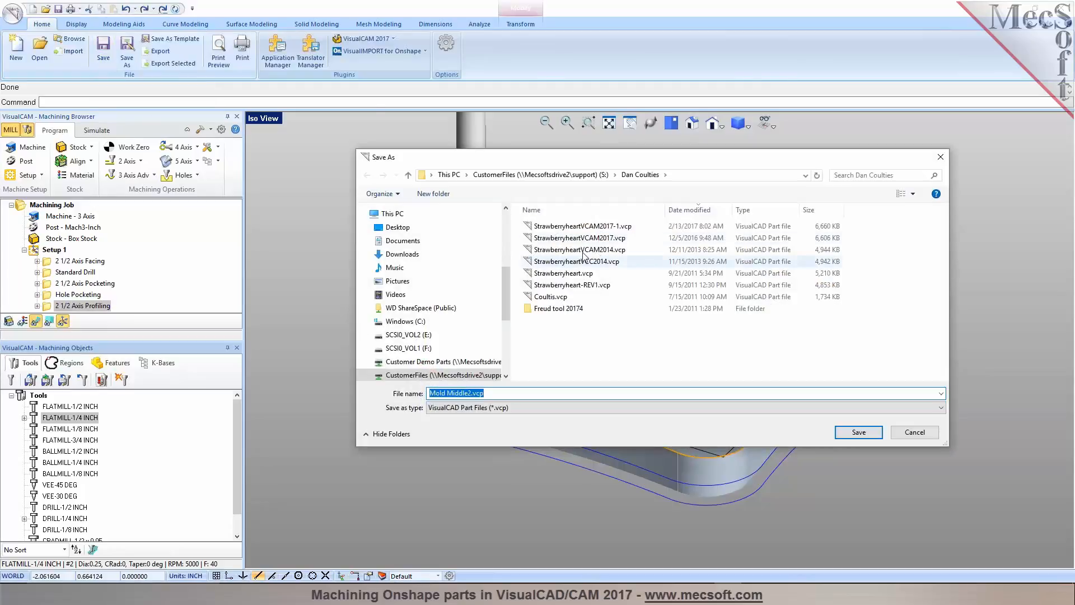
{"action": "scroll", "coordinate": [507, 224], "scroll_direction": "up", "scroll_amount": 4}
{"action": "left_click", "coordinate": [398, 222]}
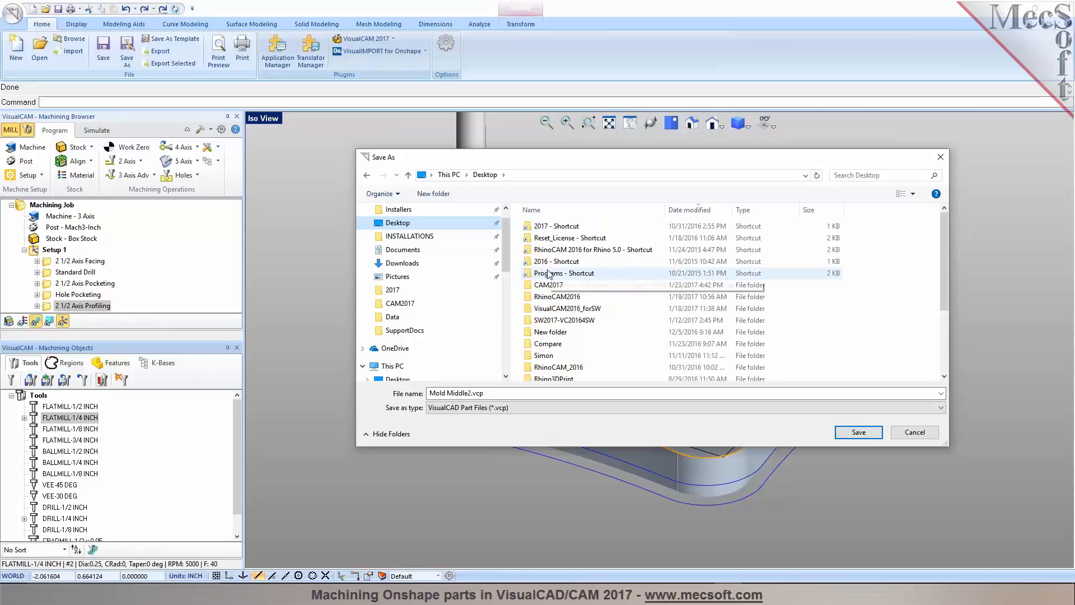
{"action": "left_click", "coordinate": [853, 436]}
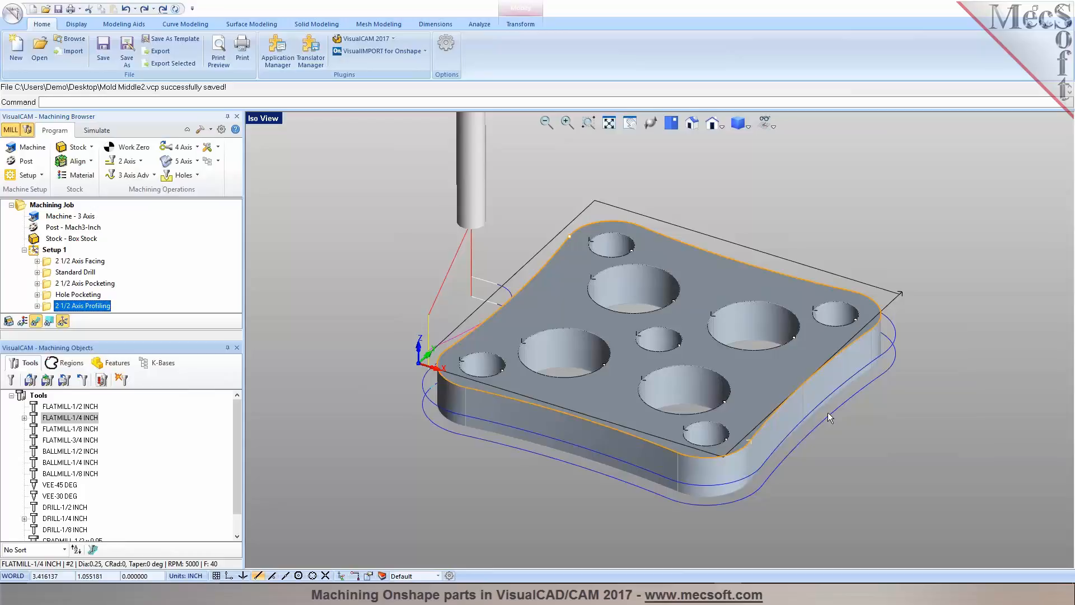
Review the machining operations information for Setup 1, widening the Tool column to read the full tool names
{"action": "left_click", "coordinate": [51, 250]}
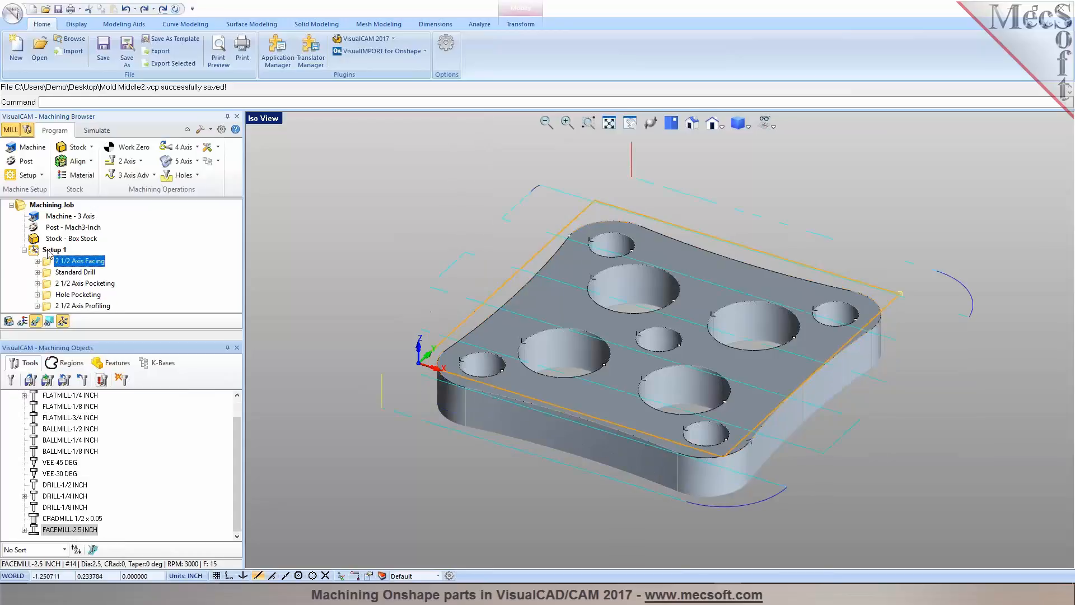
{"action": "right_click", "coordinate": [49, 250]}
{"action": "left_click", "coordinate": [81, 310]}
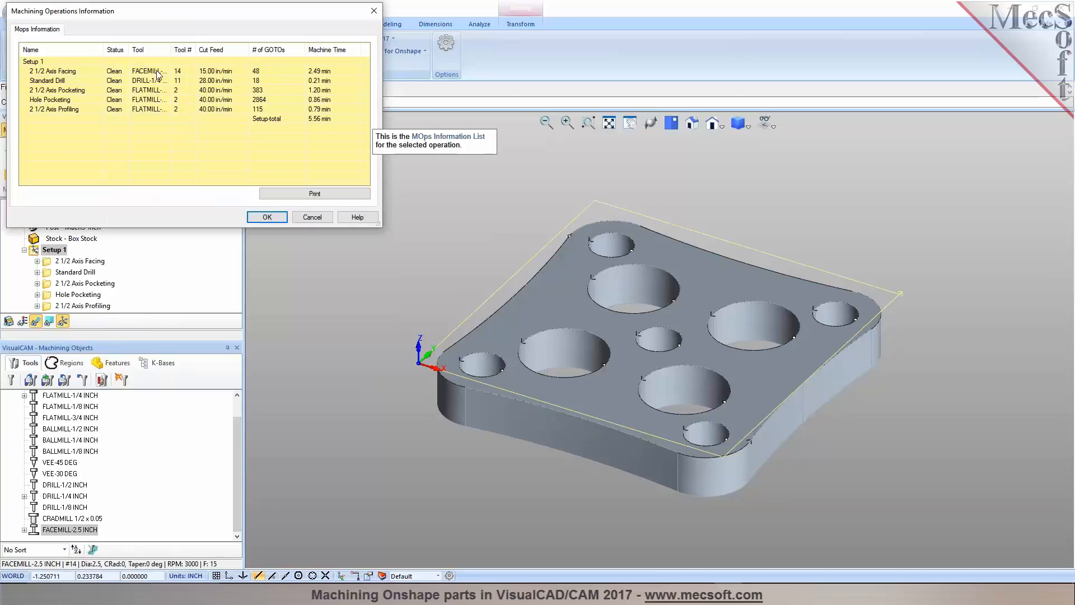
{"action": "left_click_drag", "start_coordinate": [171, 50], "coordinate": [194, 53]}
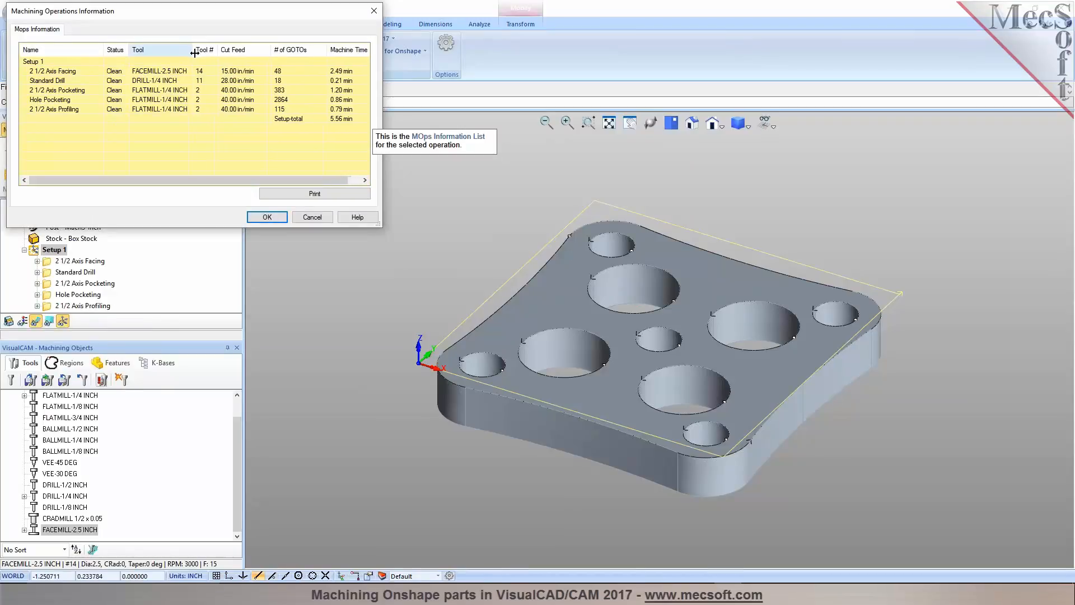
{"action": "left_click", "coordinate": [274, 220]}
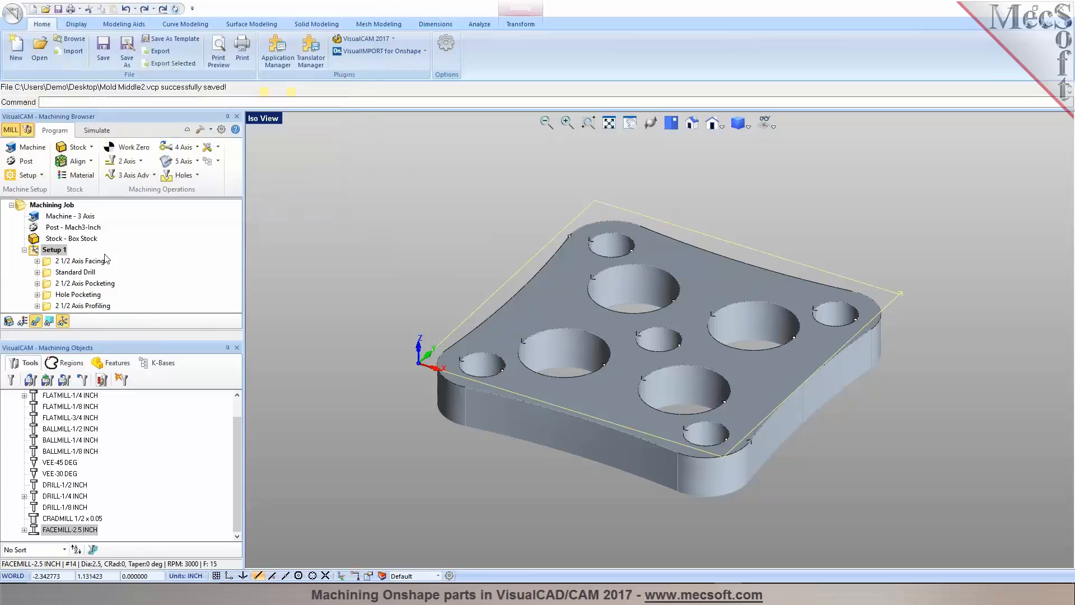
Post-process Setup 1 with the Mach3-Inch post to the Desktop as Mold Middle2_Setup 1.nc
{"action": "right_click", "coordinate": [61, 251]}
{"action": "left_click", "coordinate": [73, 276]}
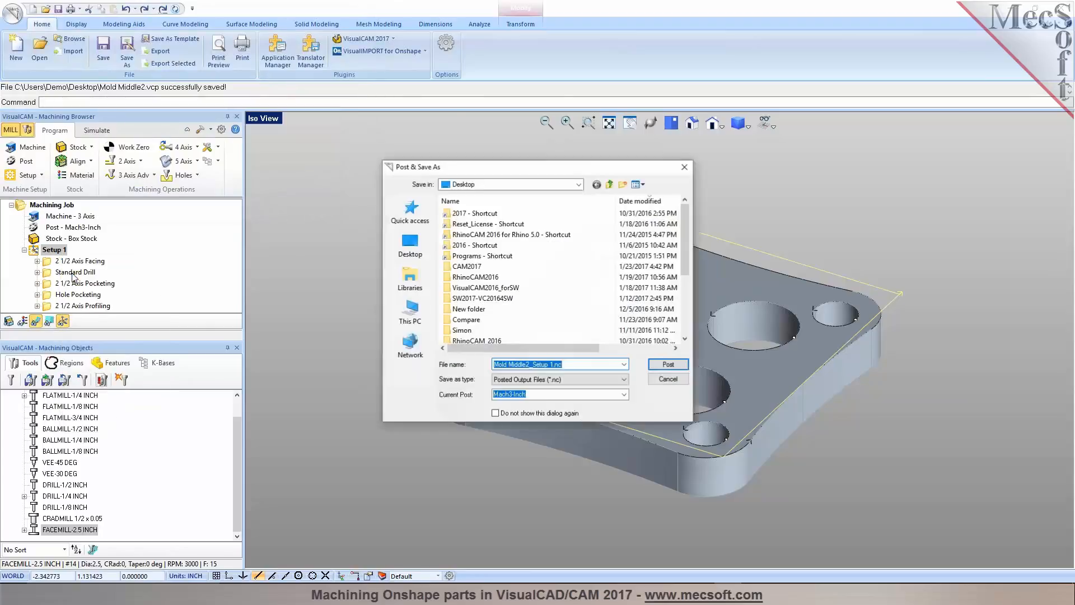
{"action": "left_click", "coordinate": [675, 365]}
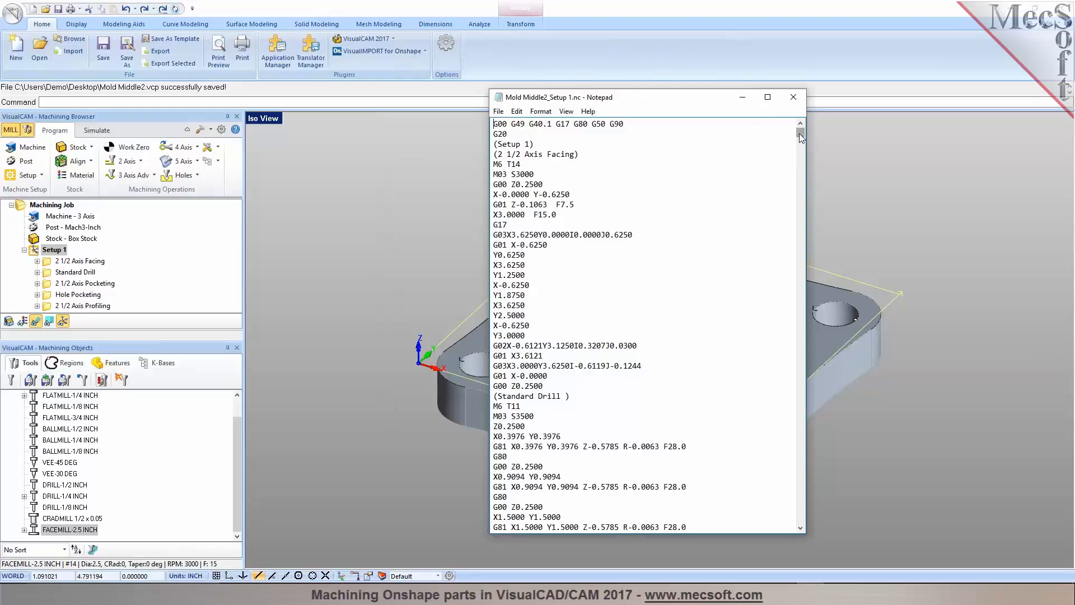
Examine the posted G-code in Notepad from facing through pocketing, and highlight the R value in the first G81 drilling cycle
{"action": "scroll", "coordinate": [561, 415], "scroll_direction": "down", "scroll_amount": 1}
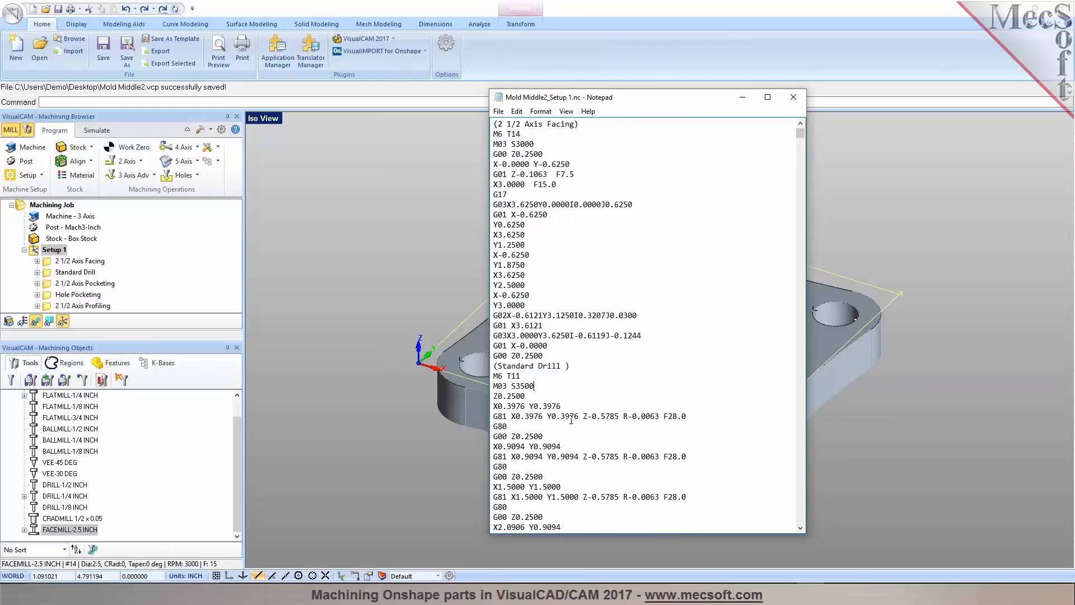
{"action": "scroll", "coordinate": [704, 503], "scroll_direction": "down", "scroll_amount": 3}
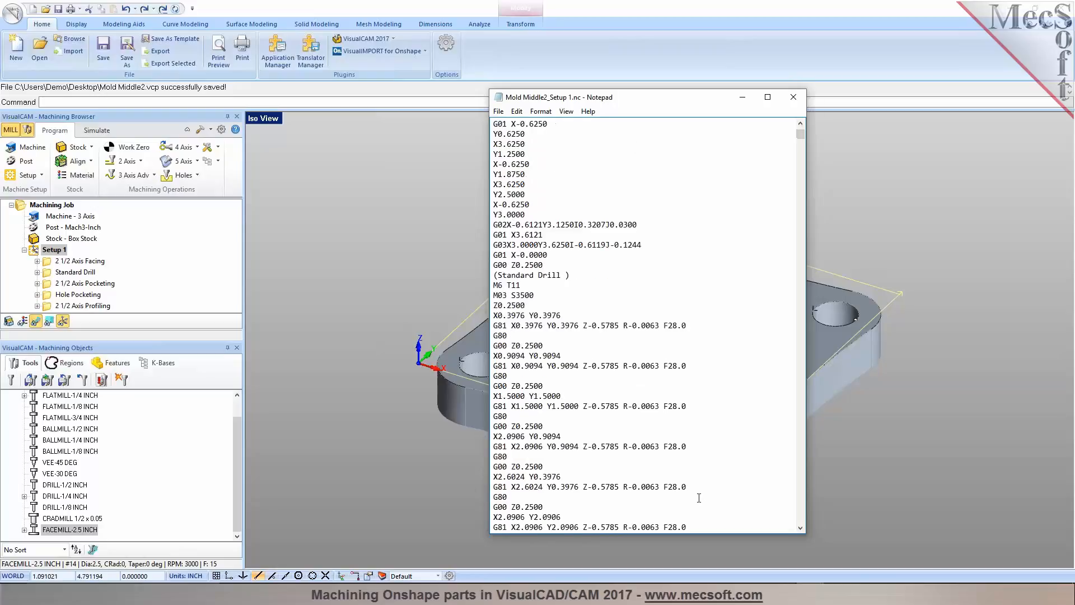
{"action": "scroll", "coordinate": [697, 497], "scroll_direction": "down", "scroll_amount": 11}
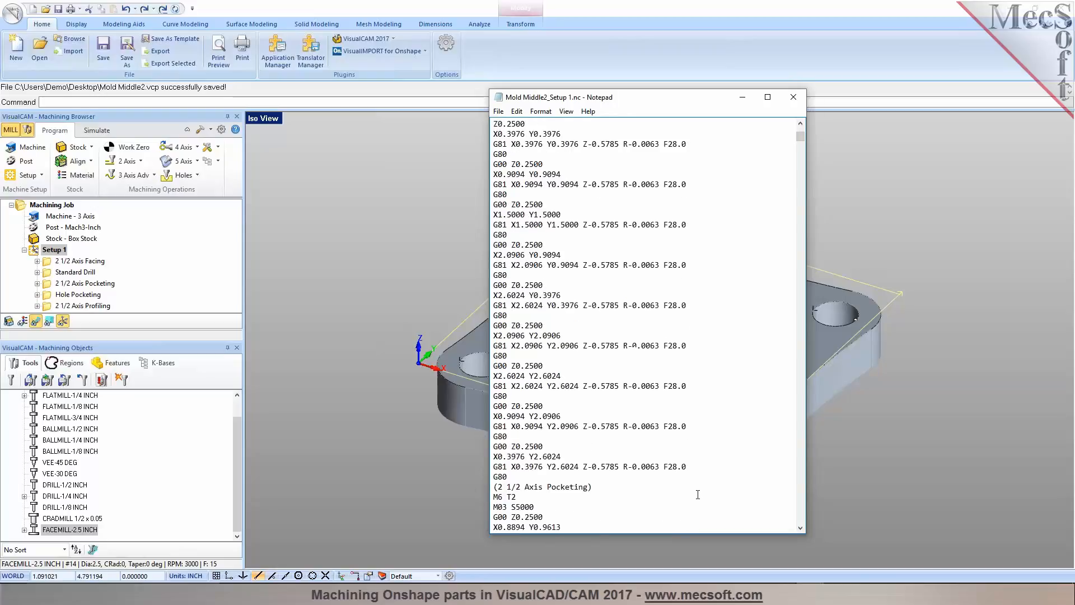
{"action": "scroll", "coordinate": [698, 494], "scroll_direction": "down", "scroll_amount": 3}
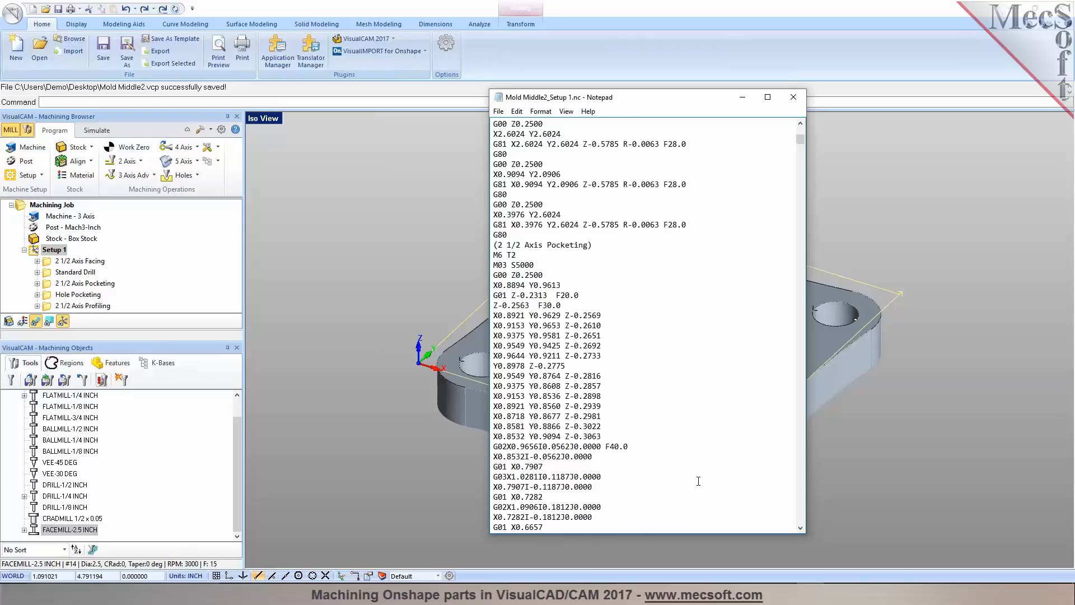
{"action": "left_click_drag", "start_coordinate": [799, 141], "coordinate": [799, 119]}
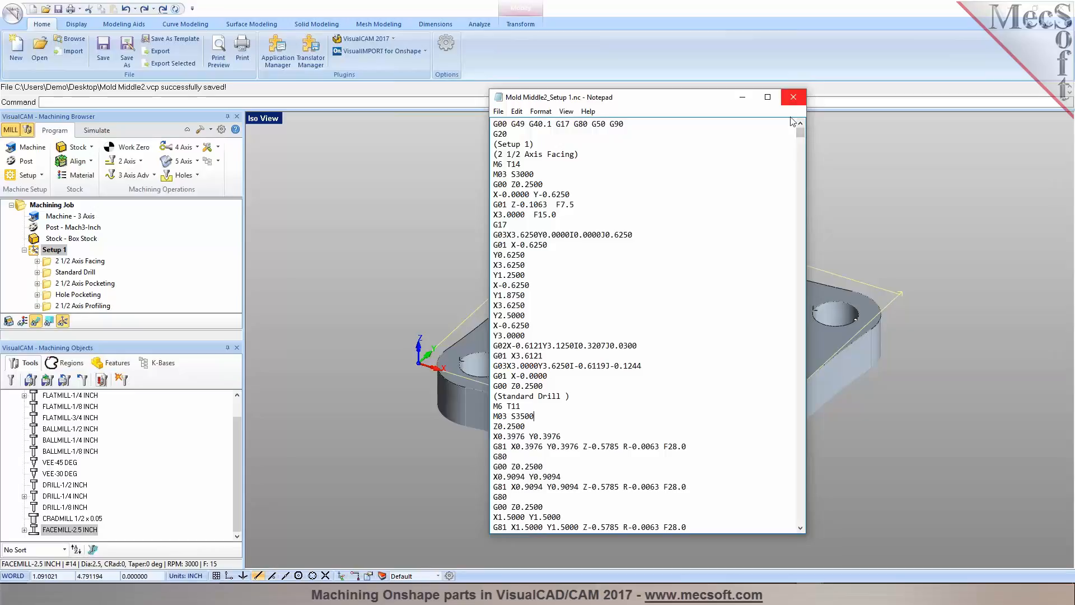
{"action": "left_click_drag", "start_coordinate": [623, 446], "coordinate": [660, 444]}
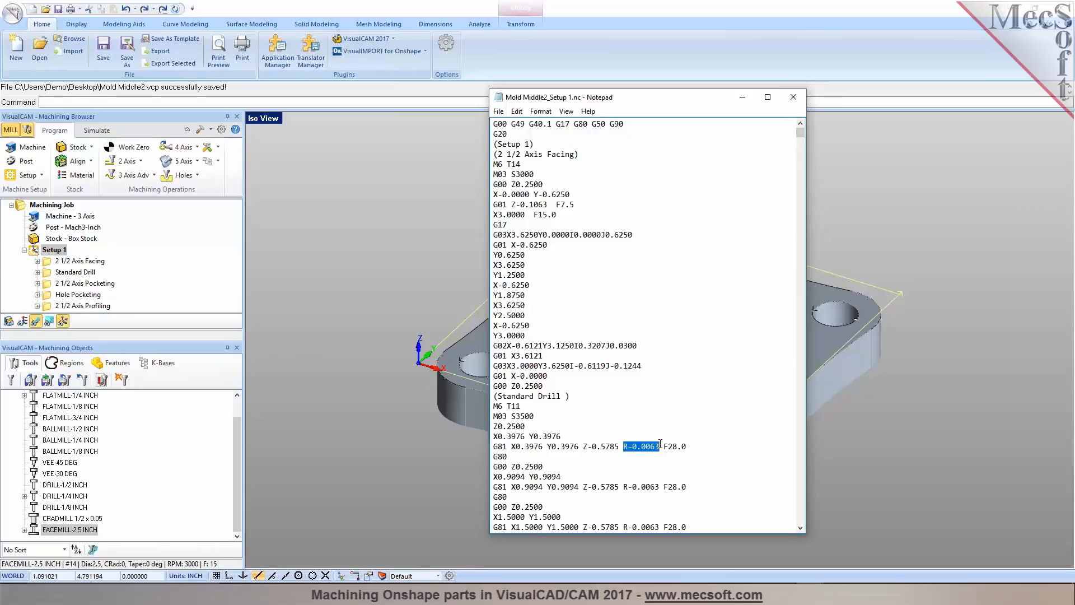
Highlight the complete first G81 drilling line in the posted G-code, and close the Notepad file
{"action": "left_click", "coordinate": [506, 451]}
{"action": "left_click_drag", "start_coordinate": [493, 446], "coordinate": [693, 448]}
{"action": "left_click", "coordinate": [693, 448]}
{"action": "left_click_drag", "start_coordinate": [495, 446], "coordinate": [692, 448]}
{"action": "left_click", "coordinate": [793, 98]}
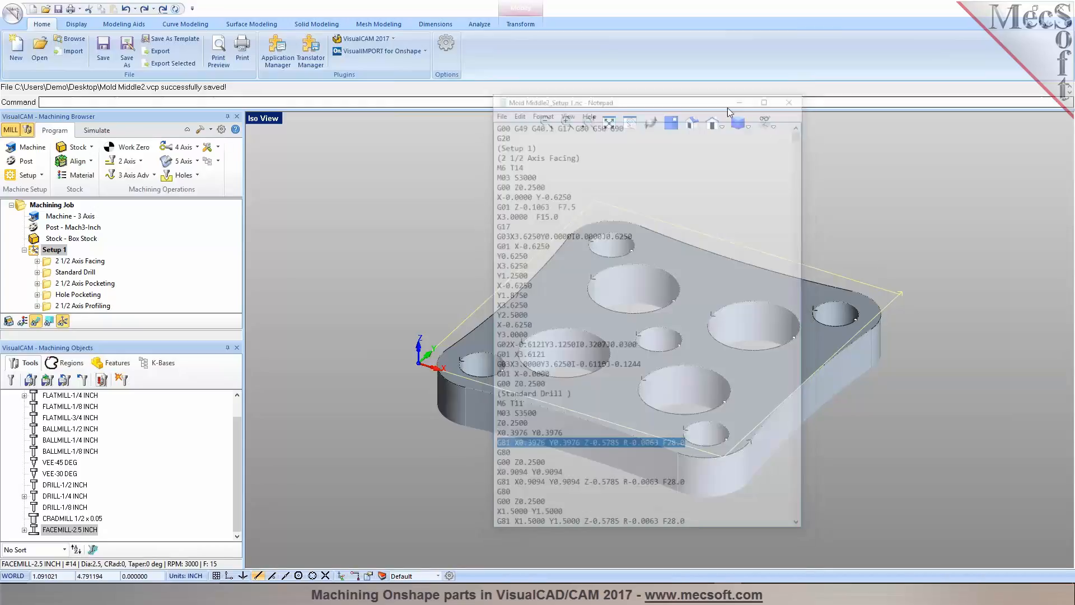
Examine the approach distance in the Standard Drill operation's cut parameters, and leave the operation without changes
{"action": "left_click", "coordinate": [56, 272]}
{"action": "double_click", "coordinate": [56, 273]}
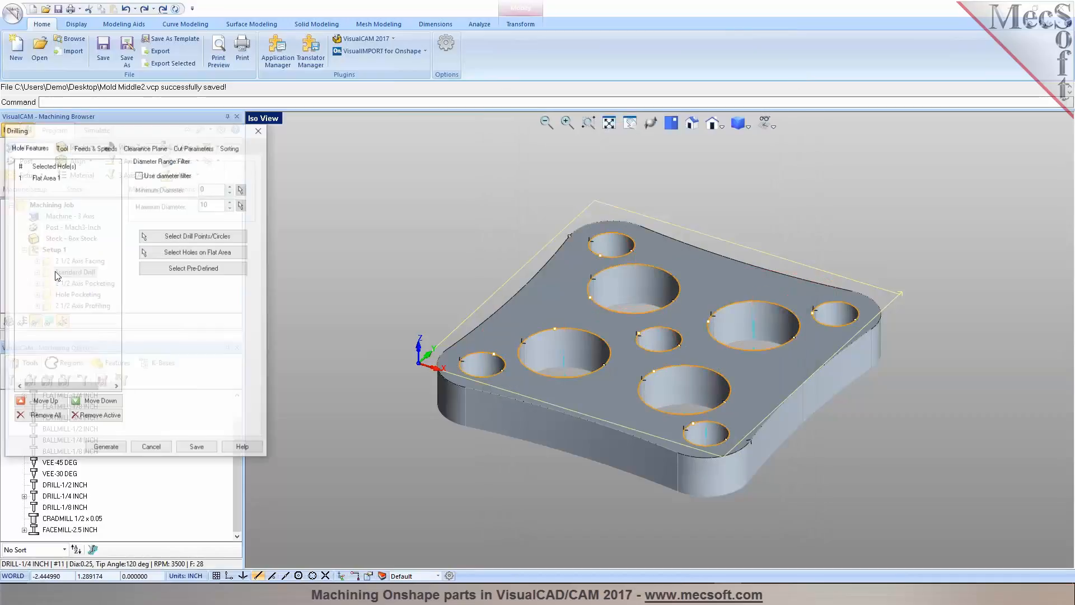
{"action": "left_click", "coordinate": [185, 149]}
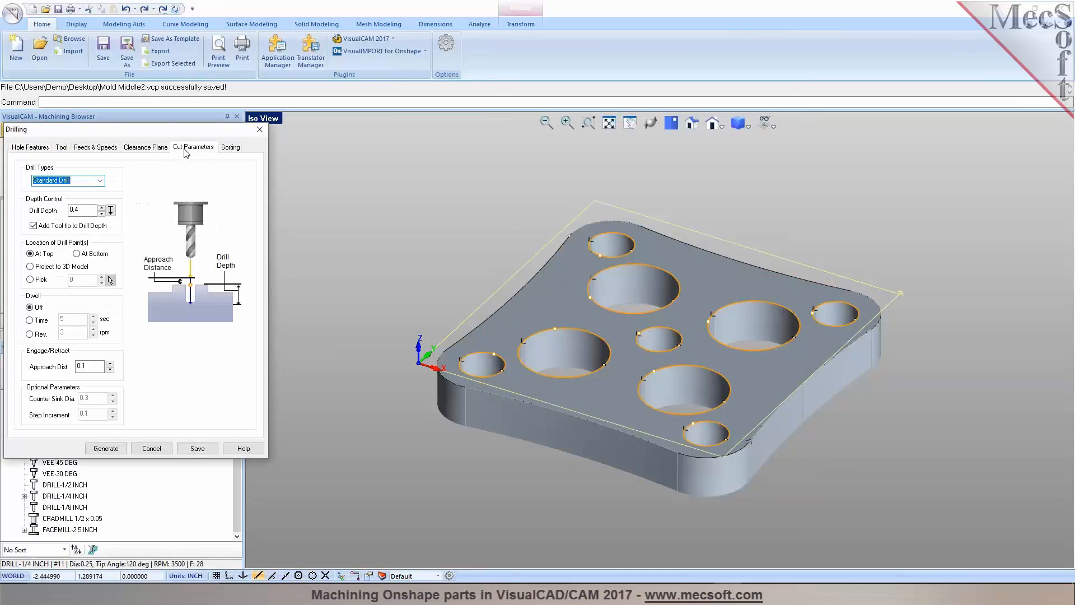
{"action": "double_click", "coordinate": [84, 366]}
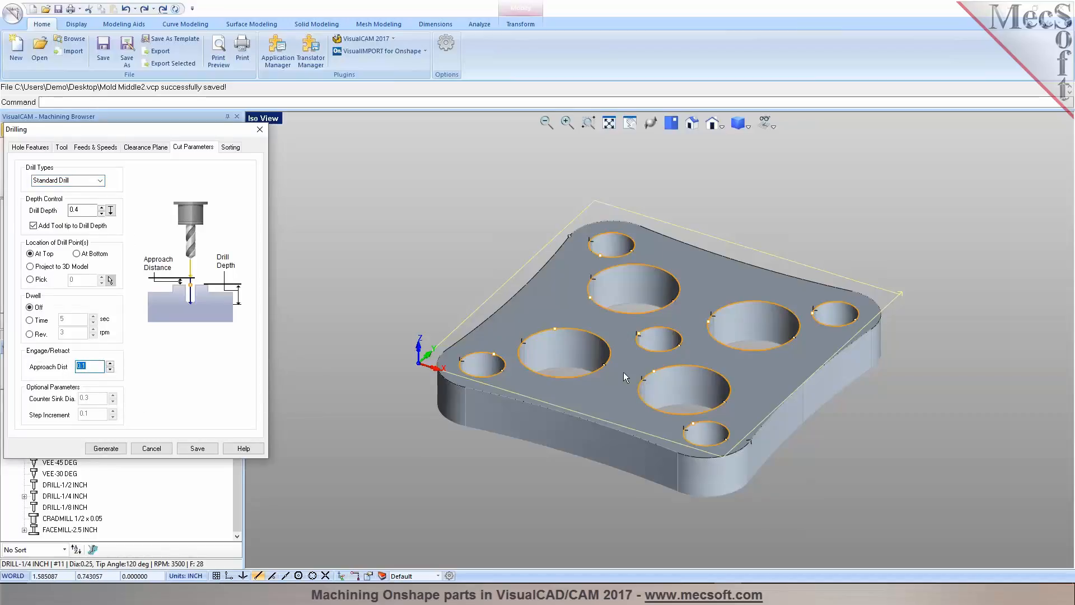
{"action": "left_click", "coordinate": [88, 366]}
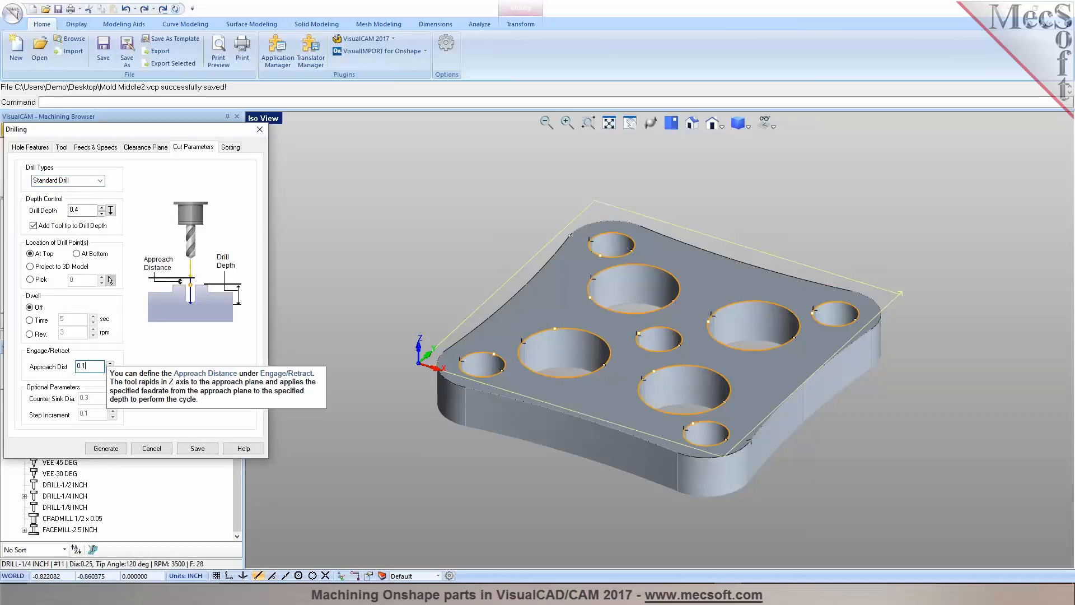
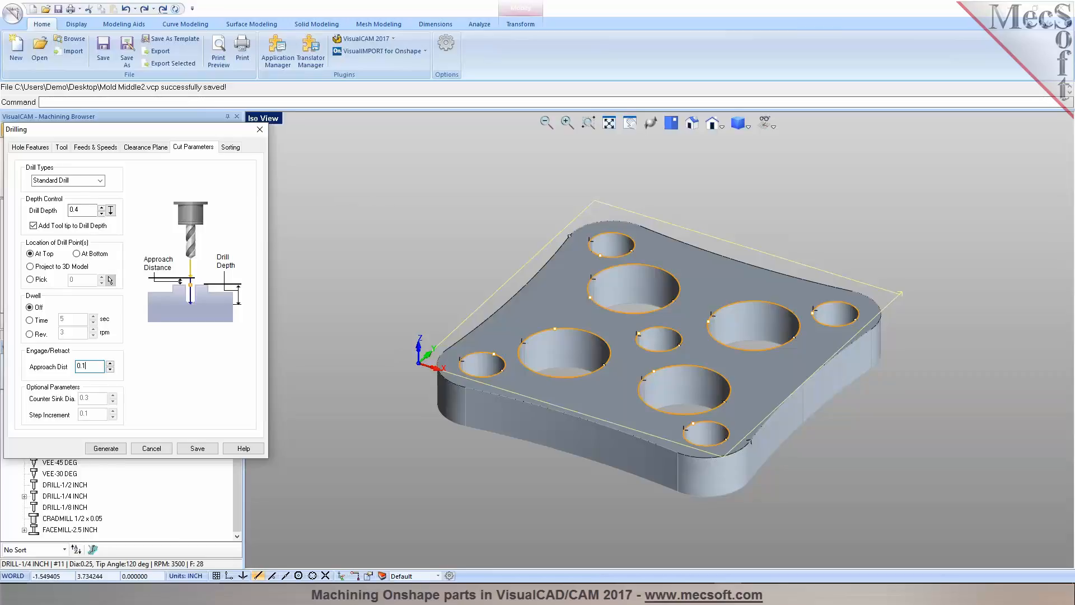
{"action": "left_click", "coordinate": [165, 447]}
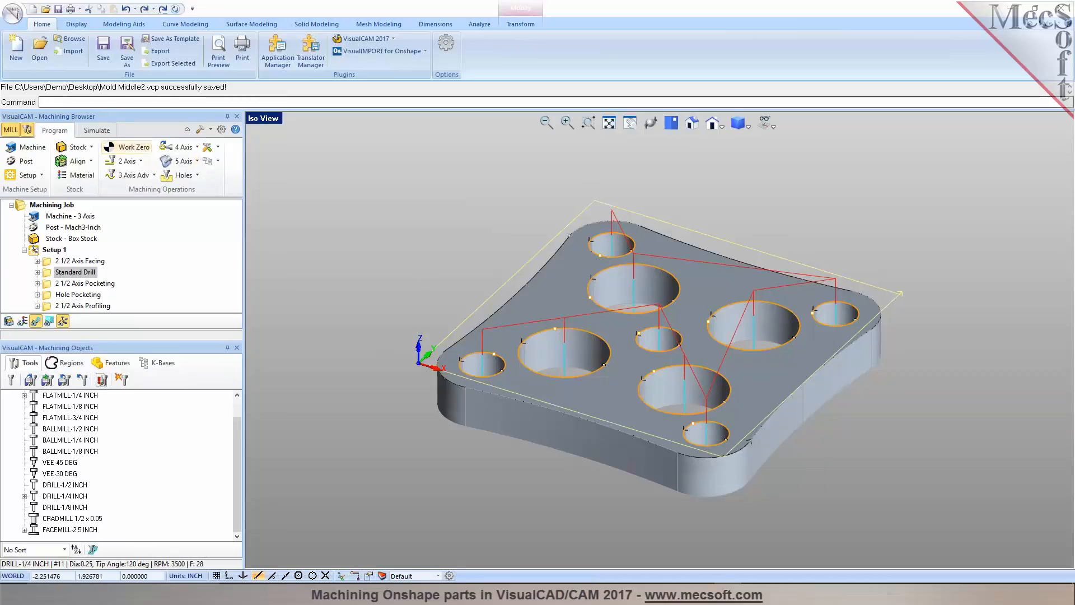
Start a new document and import the Mold Middle element of the Dampener Mold document from Onshape
{"action": "left_click", "coordinate": [14, 58]}
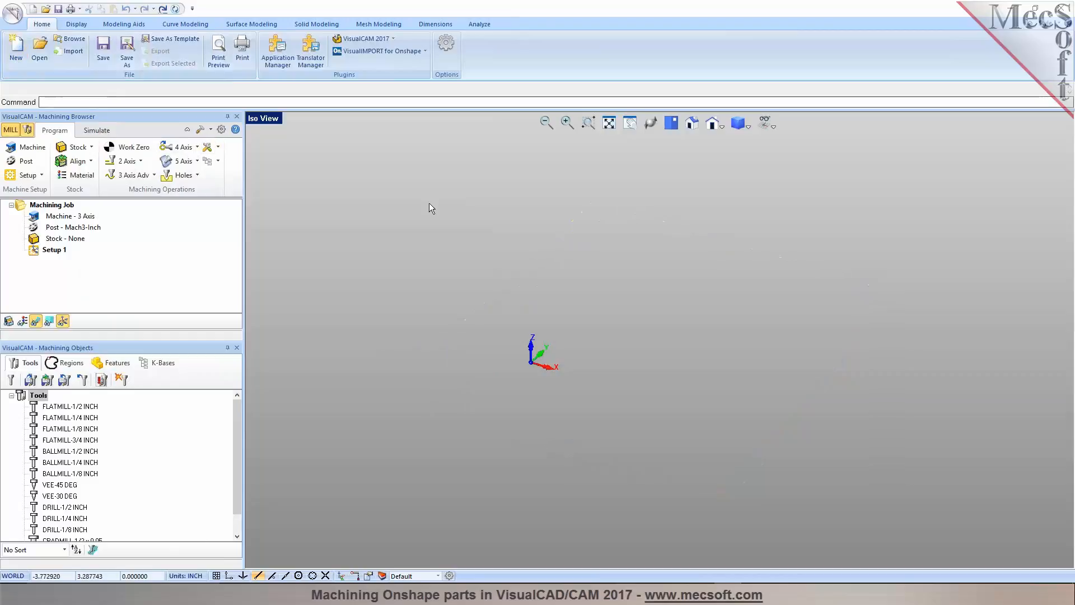
{"action": "left_click", "coordinate": [415, 52]}
{"action": "left_click", "coordinate": [413, 66]}
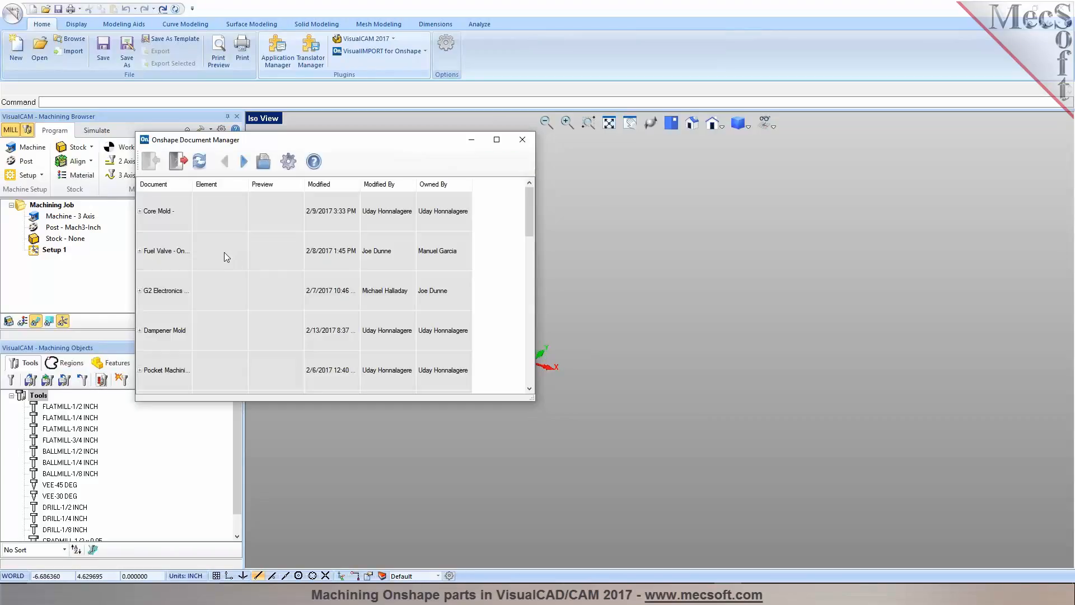
{"action": "left_click", "coordinate": [140, 330]}
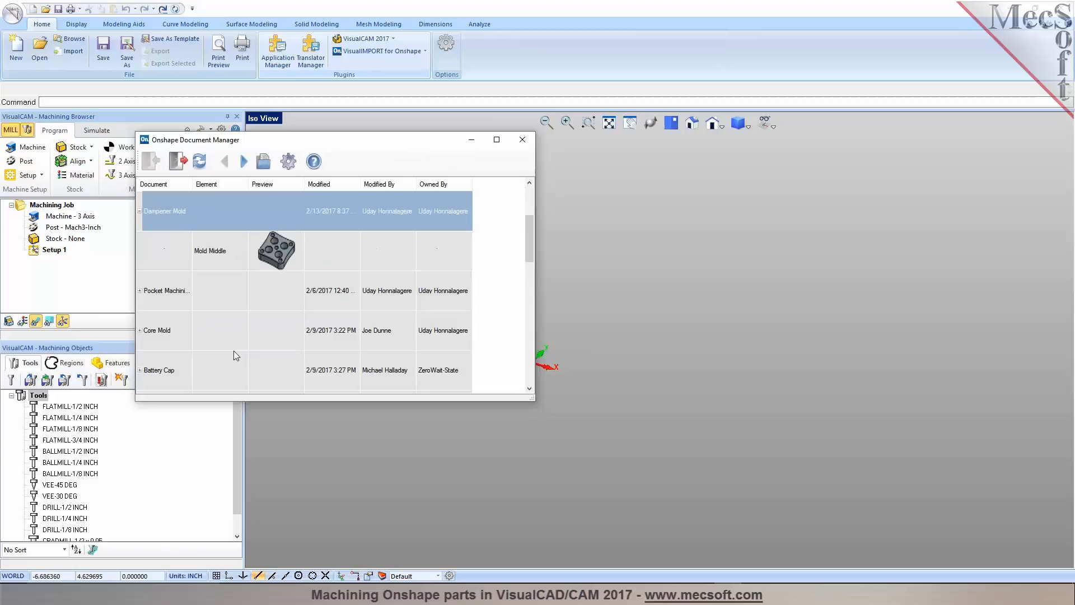
{"action": "left_click", "coordinate": [281, 258]}
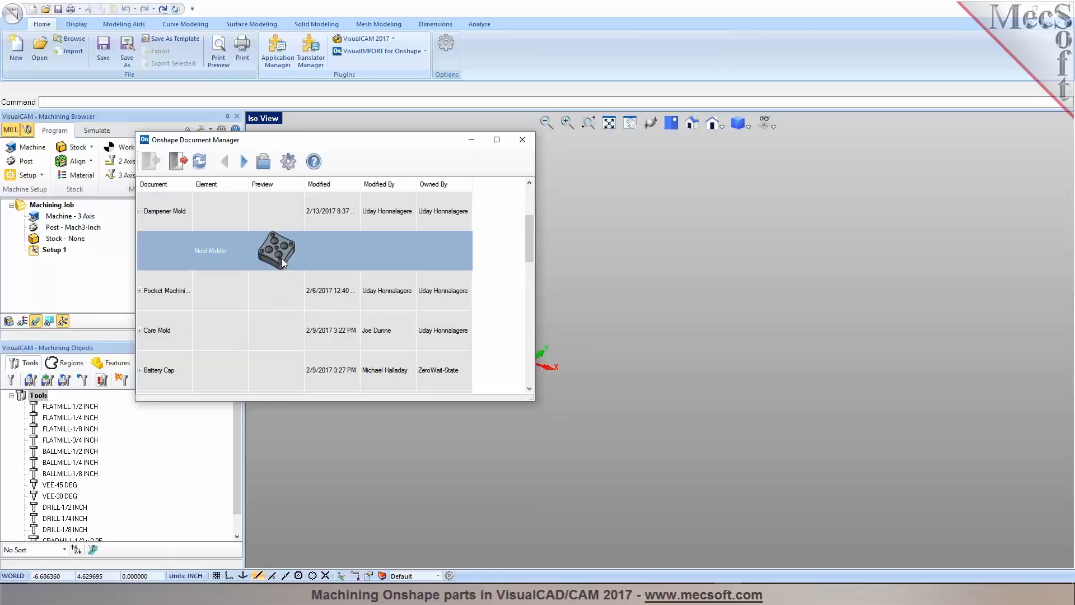
{"action": "left_click", "coordinate": [263, 161]}
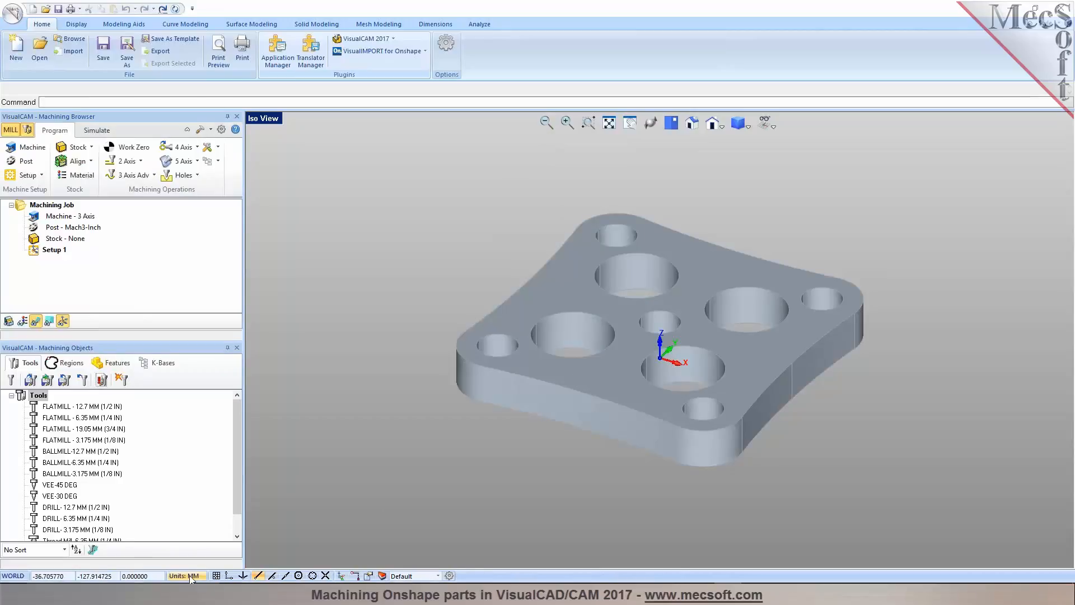
Change the model units to inches, accepting the removal of the existing CAM plug-in data
{"action": "left_click", "coordinate": [492, 324]}
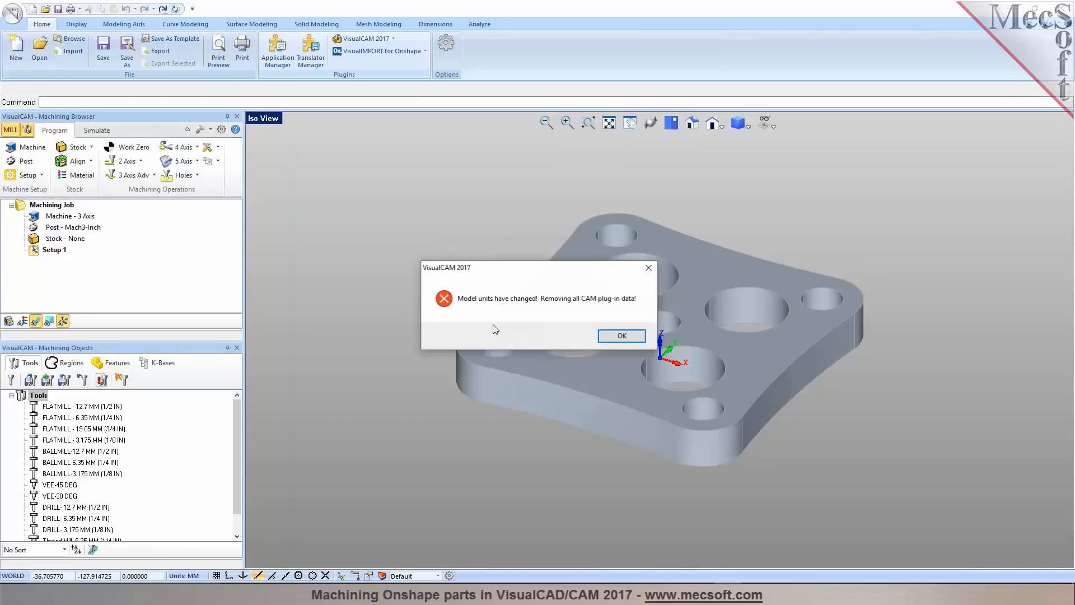
{"action": "left_click", "coordinate": [620, 335]}
{"action": "scroll", "coordinate": [658, 361], "scroll_direction": "down", "scroll_amount": 1}
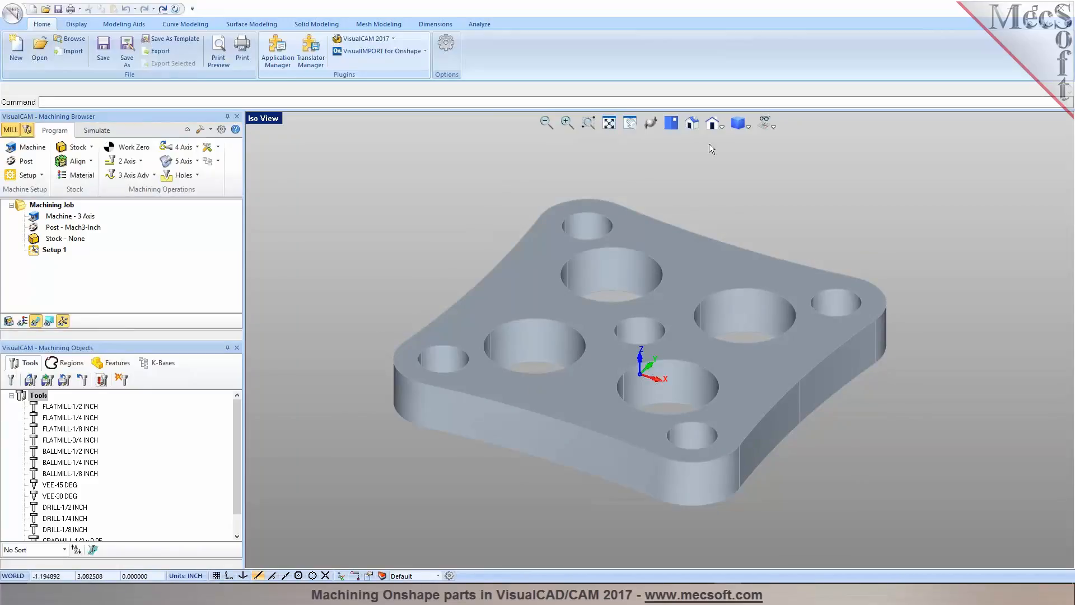
Create a box stock of 3 x 3 x 0.5 inches around the imported plate
{"action": "left_click", "coordinate": [89, 147]}
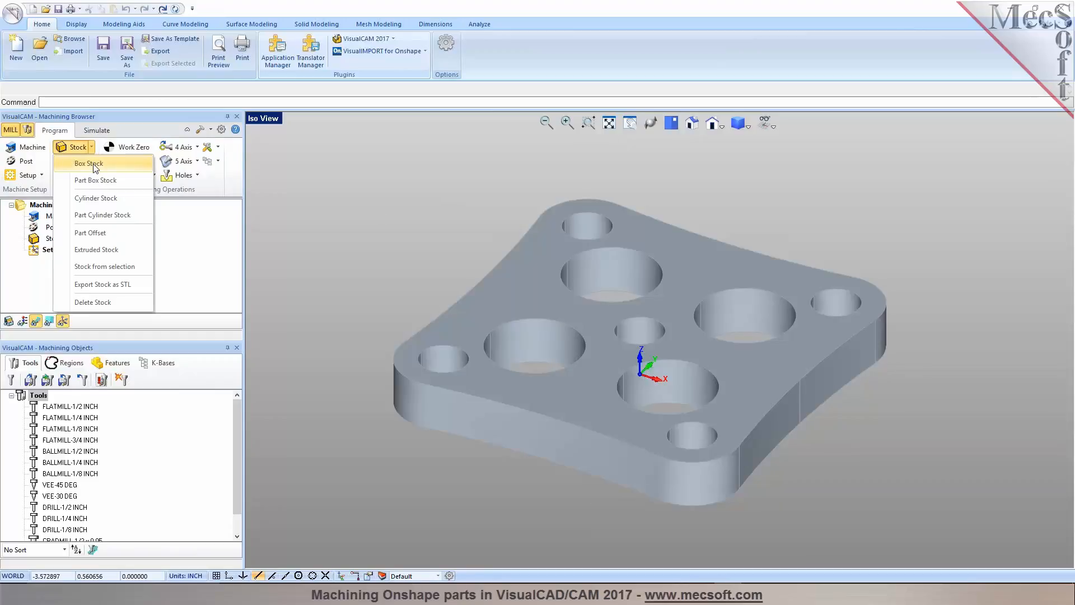
{"action": "left_click", "coordinate": [89, 164]}
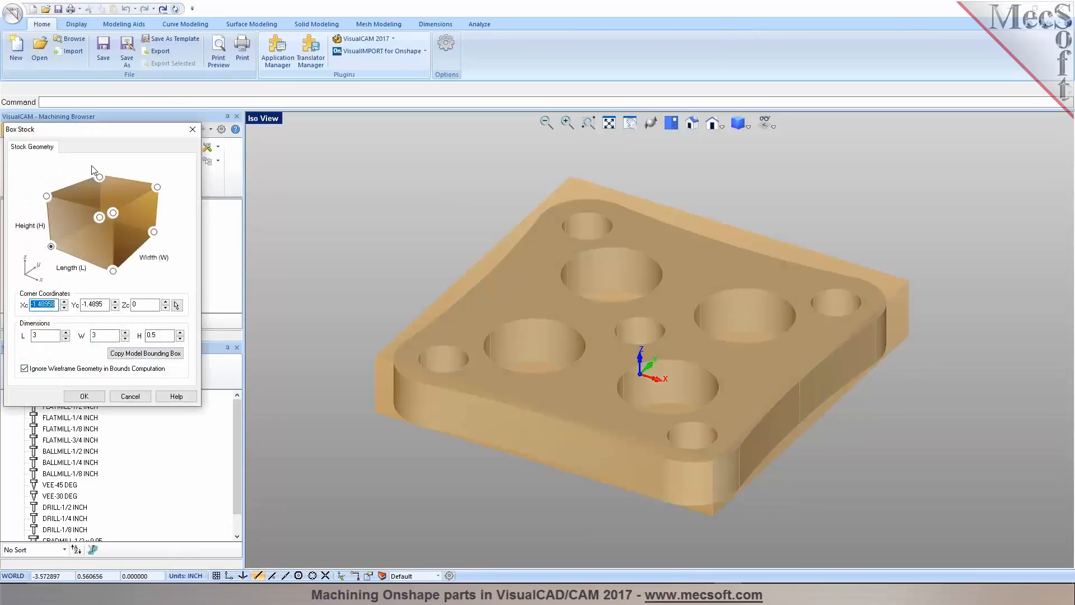
{"action": "left_click", "coordinate": [85, 396]}
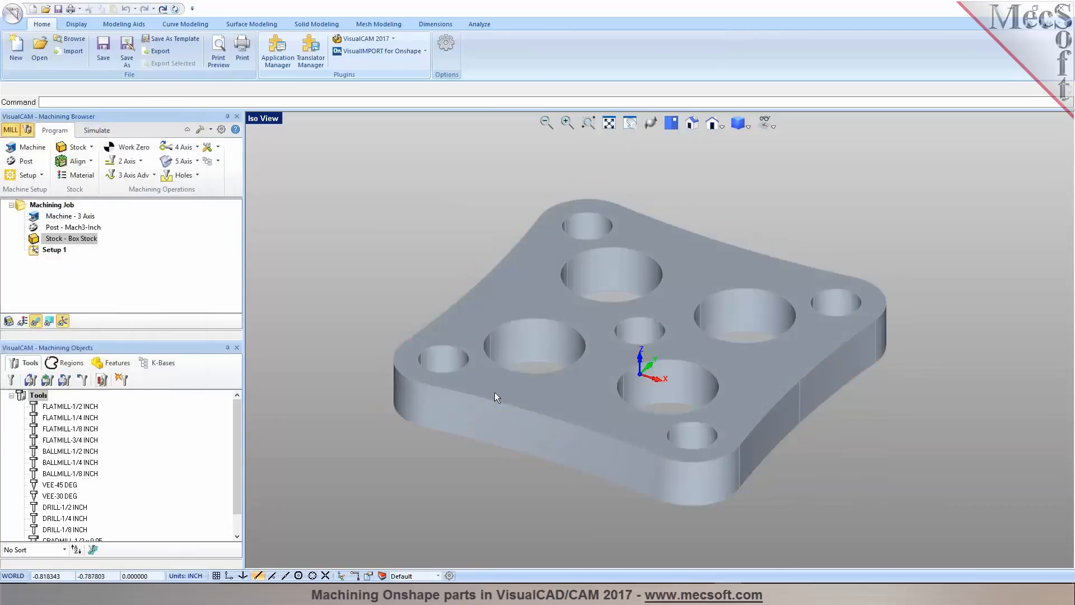
Locate the world coordinate origin on the stock box at Highest Z, Center, and show the stock around the plate
{"action": "left_click", "coordinate": [81, 166]}
{"action": "left_click", "coordinate": [115, 183]}
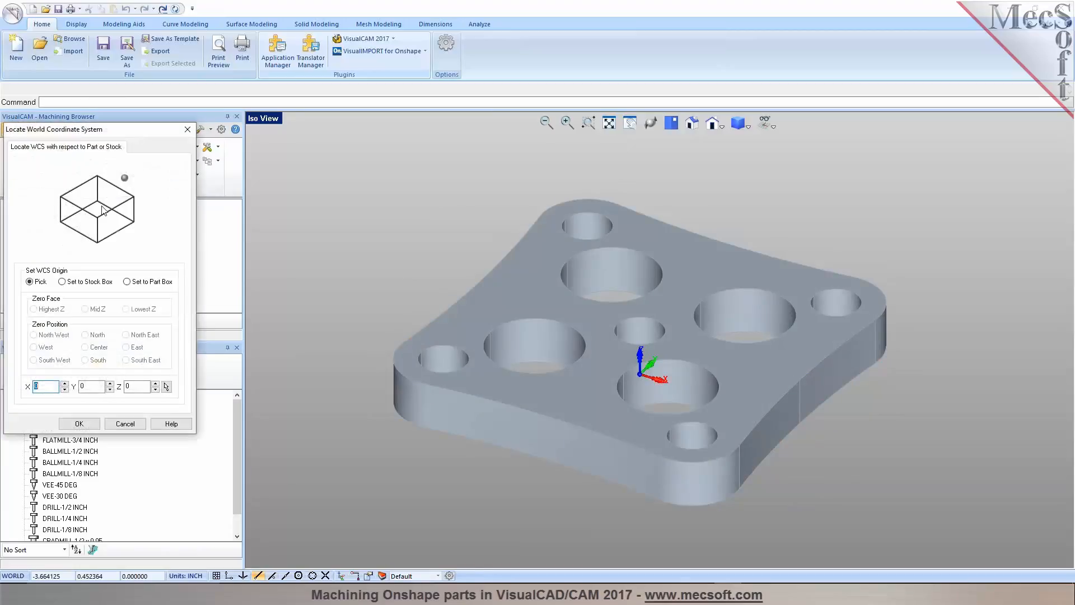
{"action": "left_click", "coordinate": [94, 347]}
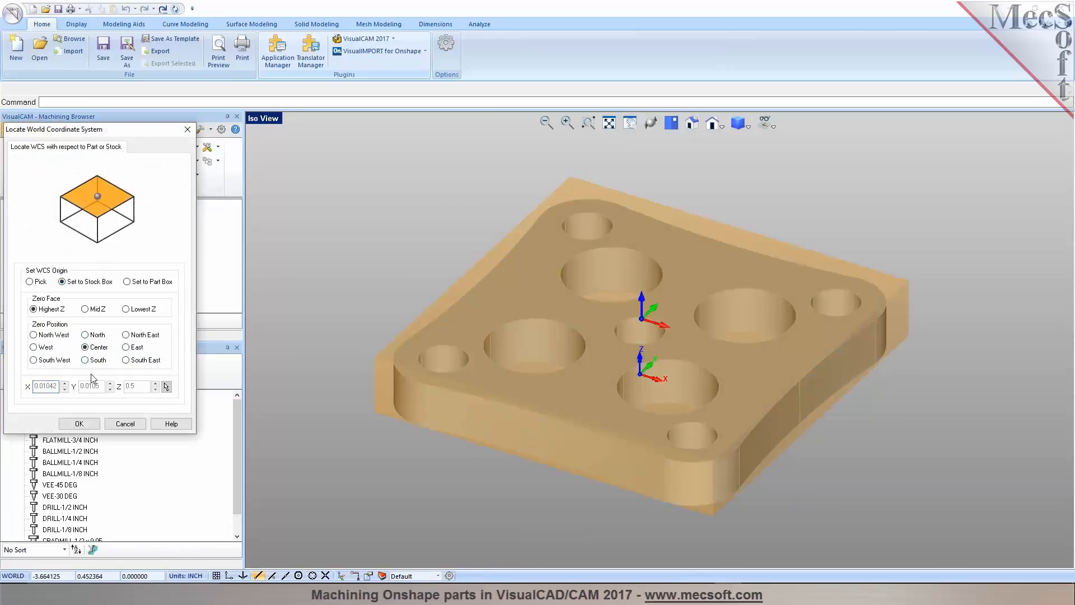
{"action": "left_click", "coordinate": [79, 424]}
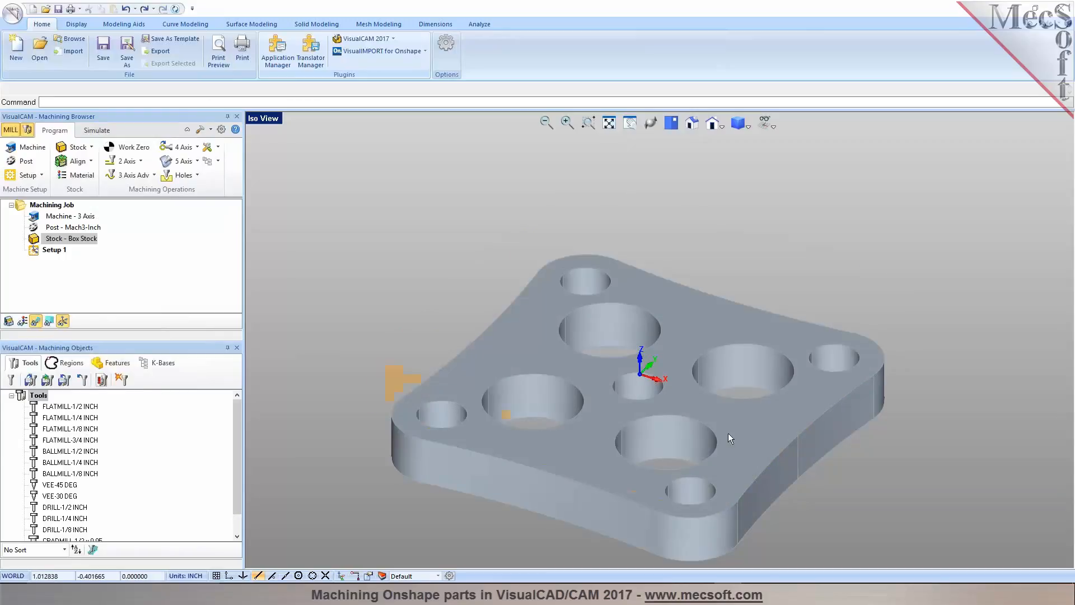
{"action": "mouse_move", "coordinate": [667, 347]}
{"action": "right_mouse_down"}
{"action": "mouse_move", "coordinate": [666, 314]}
{"action": "mouse_move", "coordinate": [663, 358]}
{"action": "right_mouse_up"}
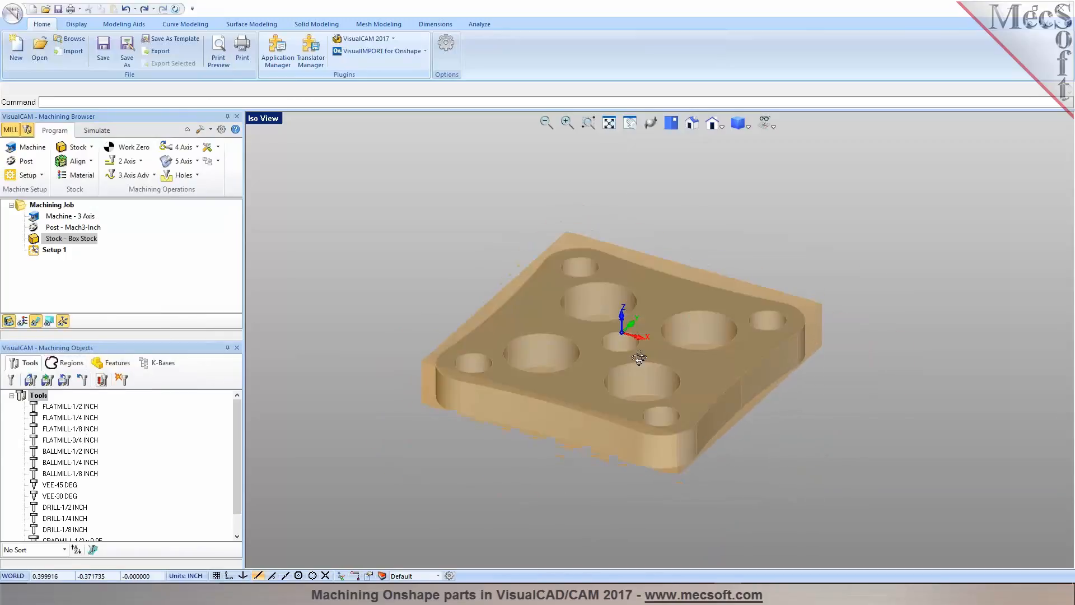
{"action": "scroll", "coordinate": [583, 348], "scroll_direction": "up", "scroll_amount": 3}
{"action": "right_click_drag", "start_coordinate": [585, 357], "coordinate": [584, 360]}
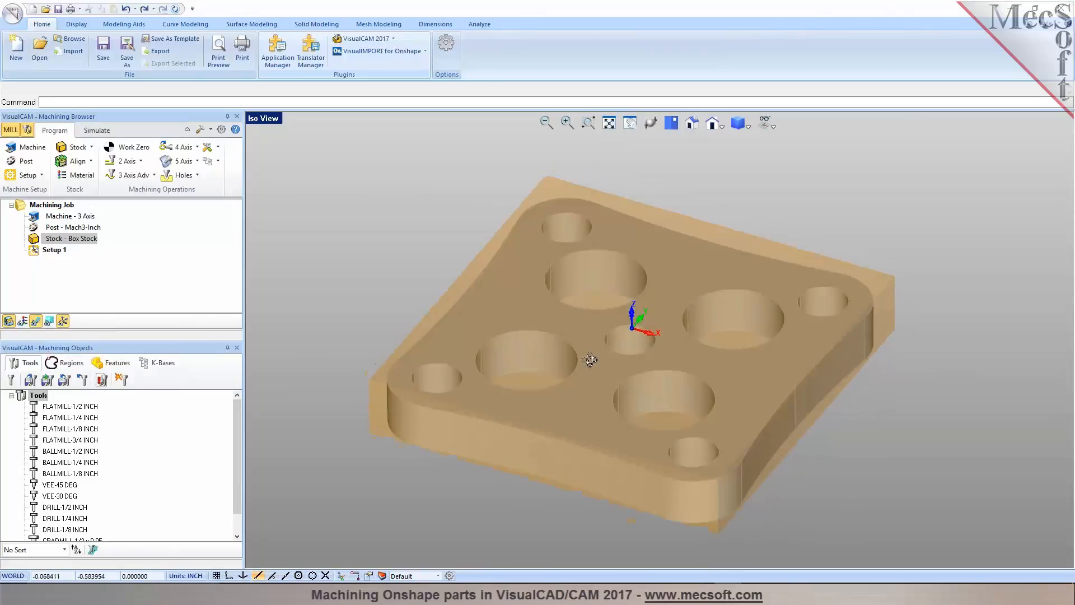
Create machining features automatically from the mold plate
{"action": "left_click", "coordinate": [114, 363]}
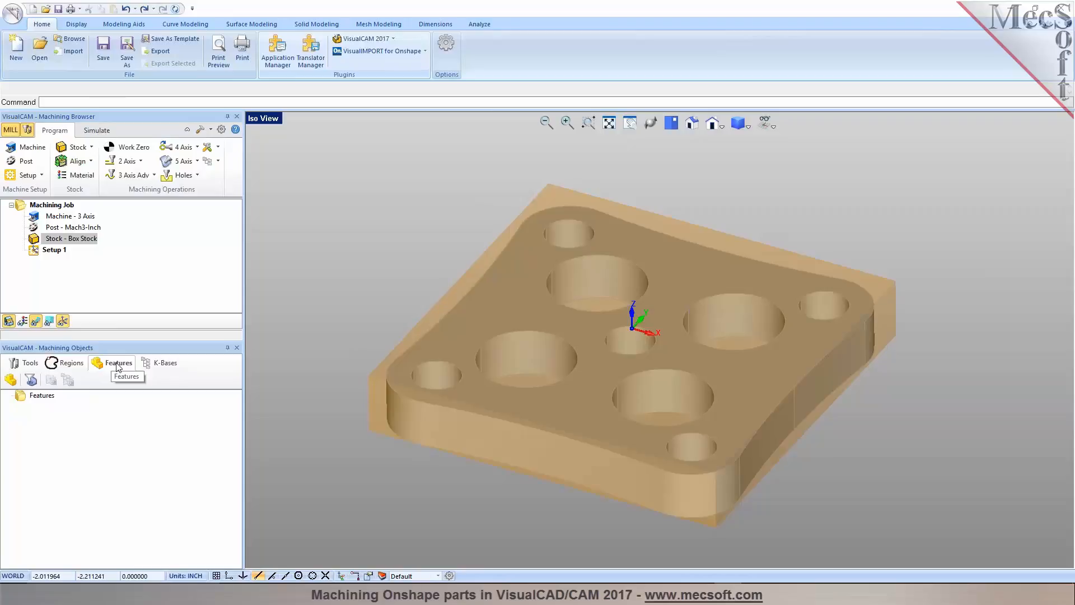
{"action": "left_click", "coordinate": [10, 381]}
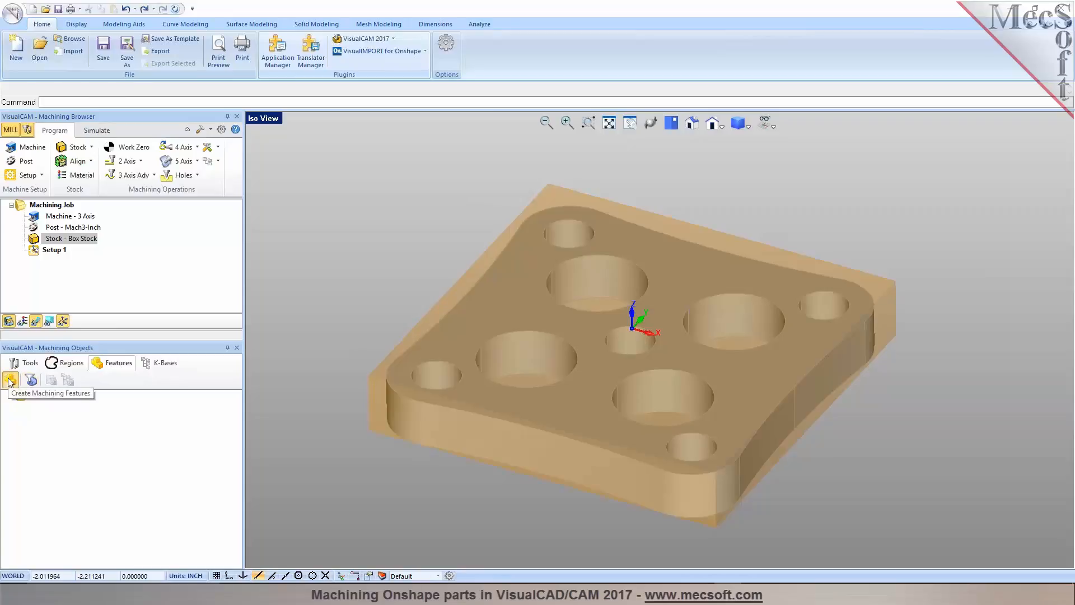
{"action": "left_click", "coordinate": [594, 351]}
{"action": "key", "text": "Return"}
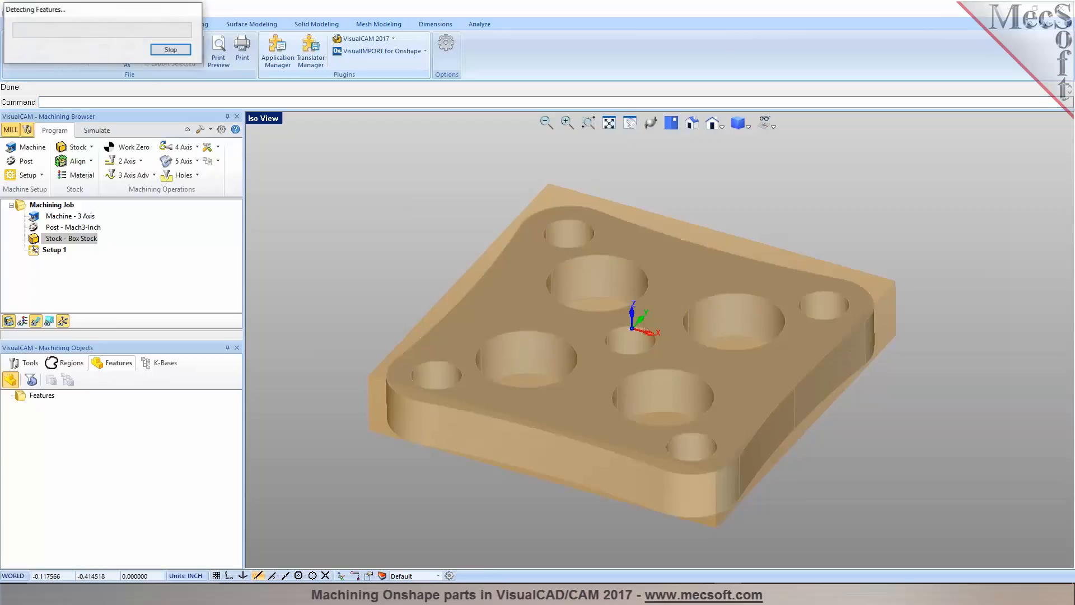
Examine the detected planar face, prismatic pocket and hole features on the plate, collapsing the instances of Hole Features 1 and 2
{"action": "left_click", "coordinate": [72, 429]}
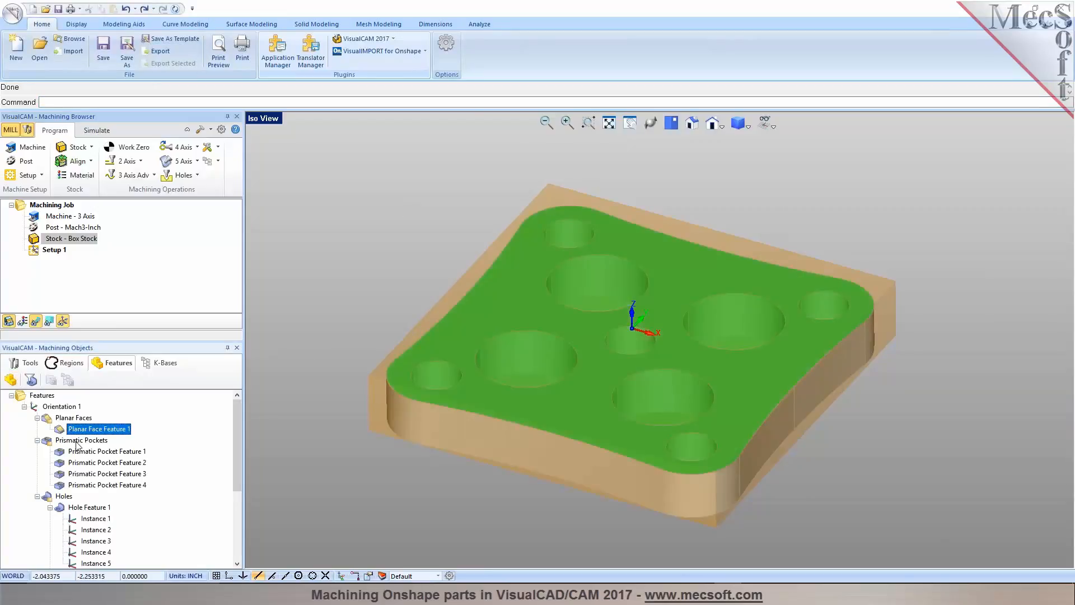
{"action": "left_click", "coordinate": [78, 441]}
{"action": "left_click", "coordinate": [74, 508]}
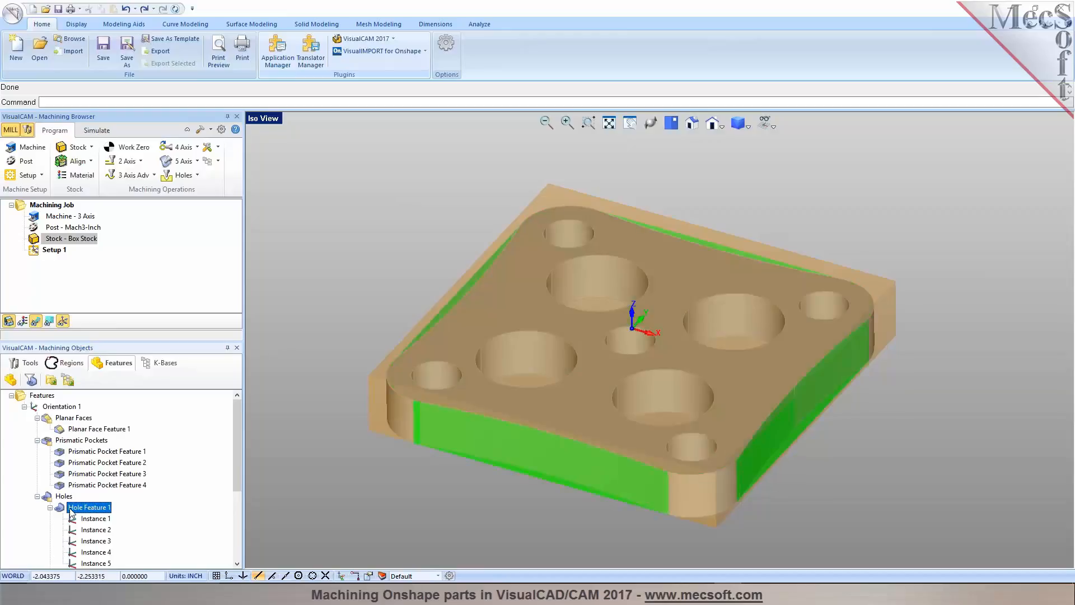
{"action": "scroll", "coordinate": [88, 500], "scroll_direction": "down", "scroll_amount": 2}
{"action": "left_click", "coordinate": [50, 440]}
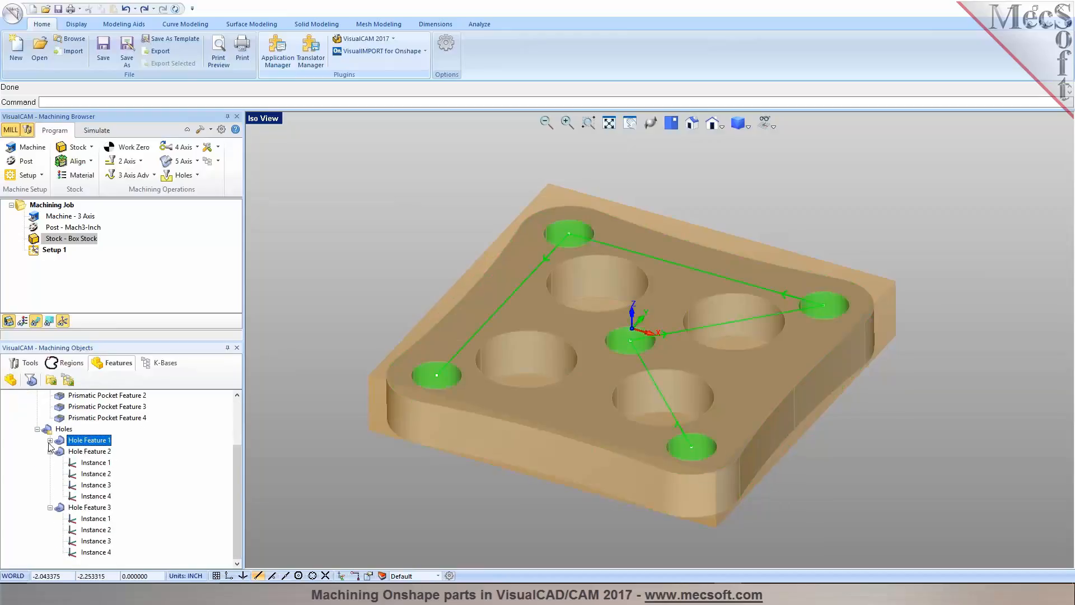
{"action": "left_click", "coordinate": [49, 451]}
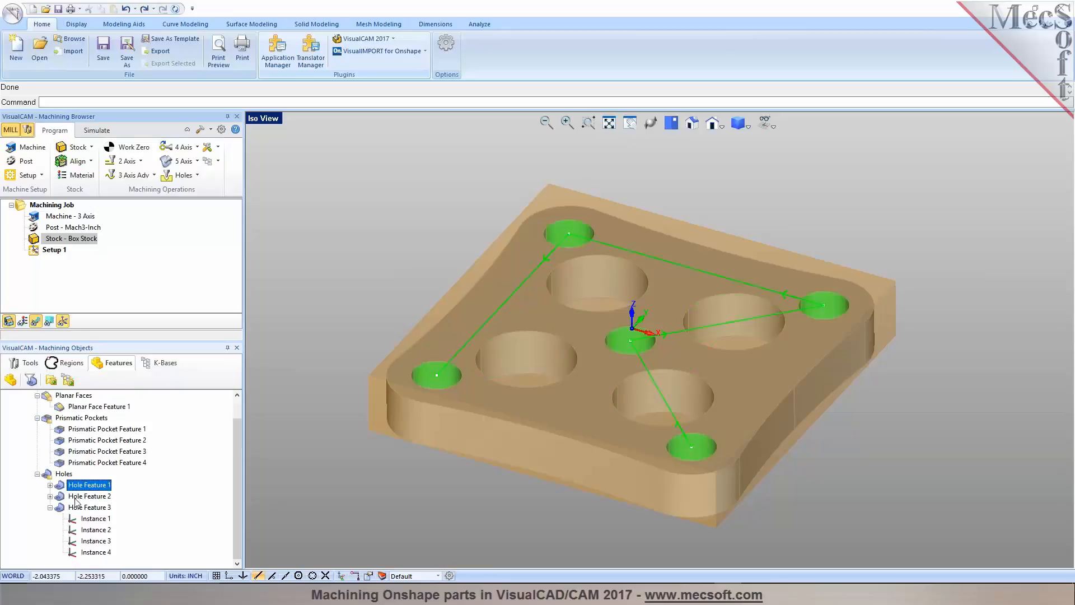
{"action": "left_click", "coordinate": [77, 496]}
{"action": "left_click", "coordinate": [72, 508]}
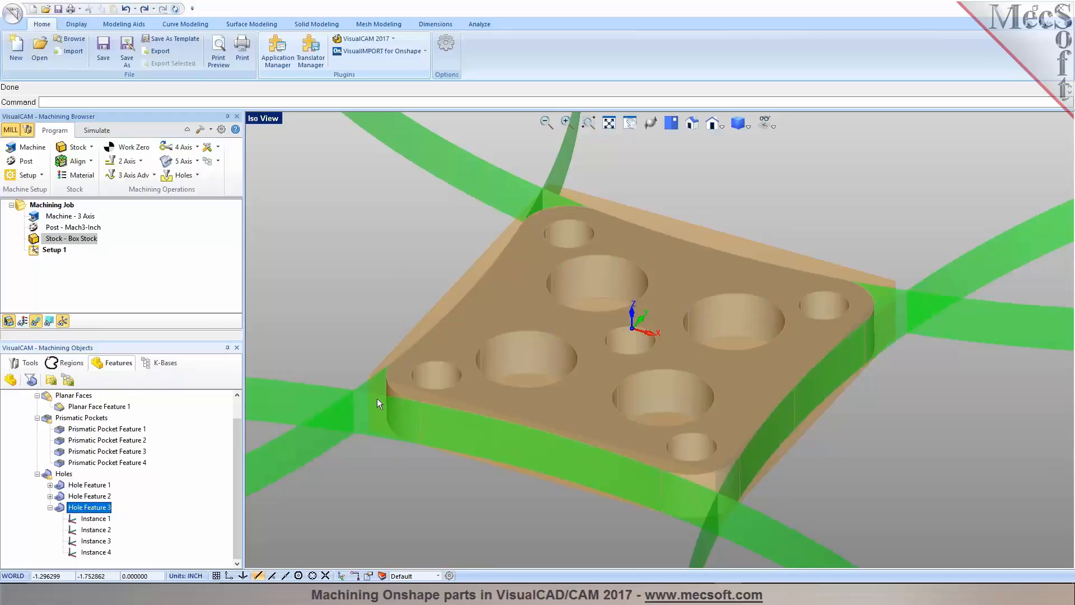
{"action": "left_click", "coordinate": [89, 484]}
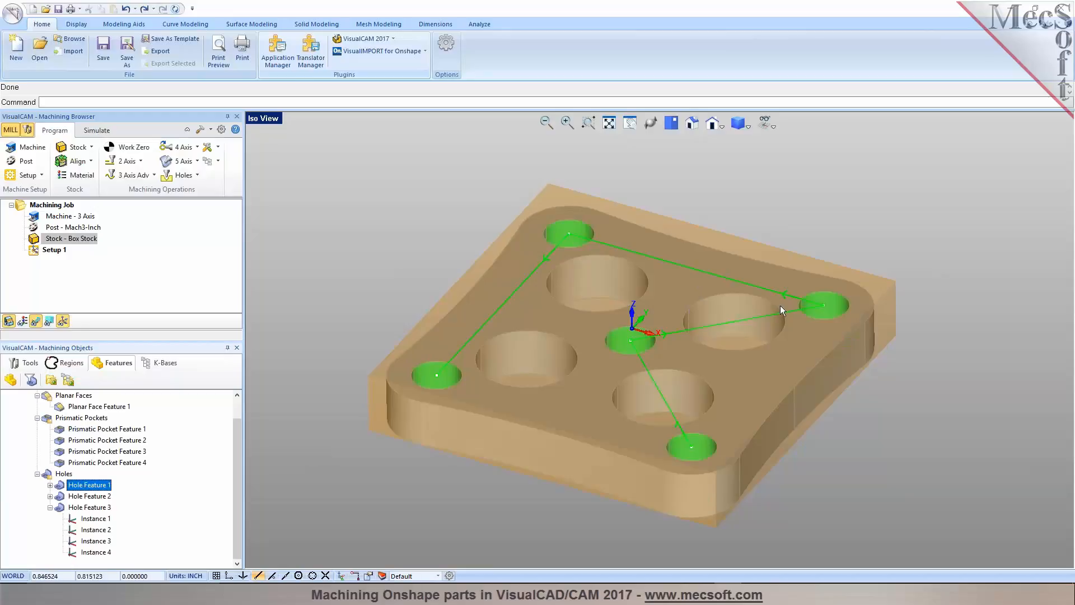
Create a 2 1/2 Axis Facing operation on Planar Face Feature 1 with the FACEMILL-2.5 INCH tool and generate its toolpath
{"action": "scroll", "coordinate": [80, 436], "scroll_direction": "up", "scroll_amount": 1}
{"action": "left_click", "coordinate": [80, 431]}
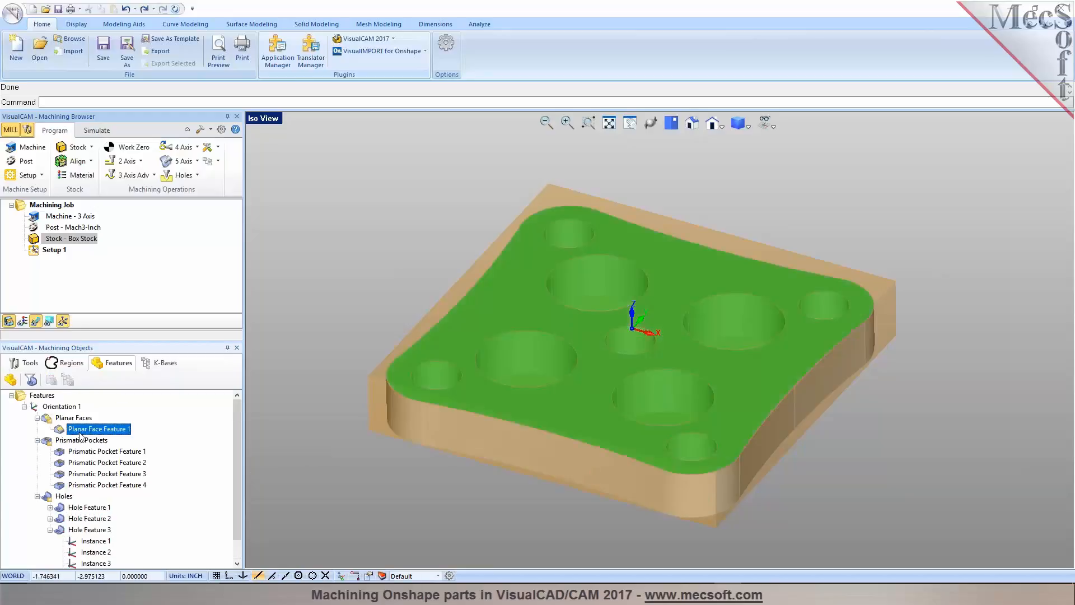
{"action": "right_click", "coordinate": [80, 436]}
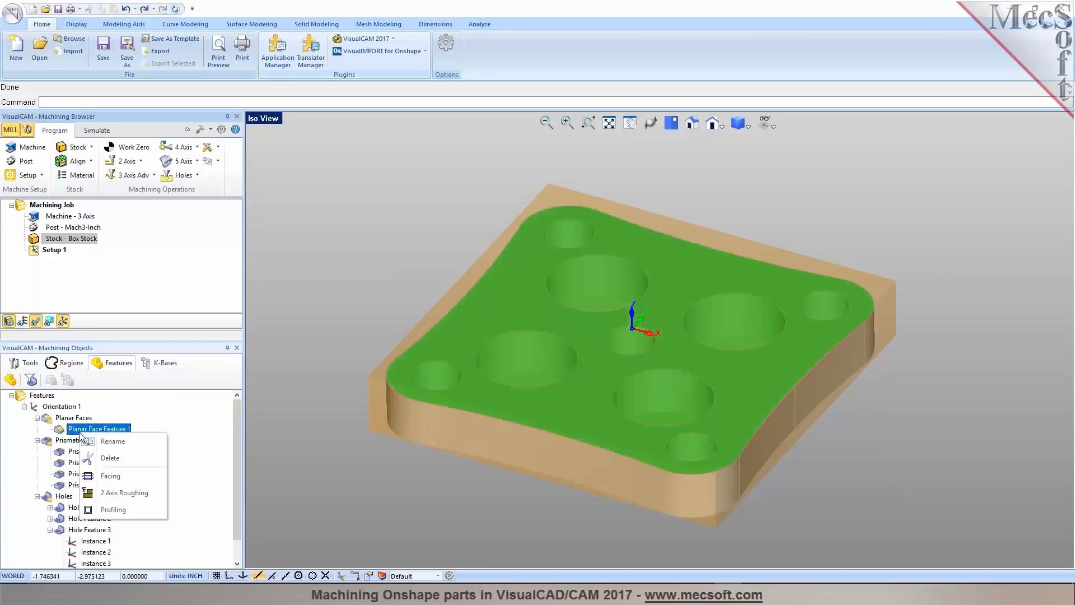
{"action": "left_click", "coordinate": [103, 479]}
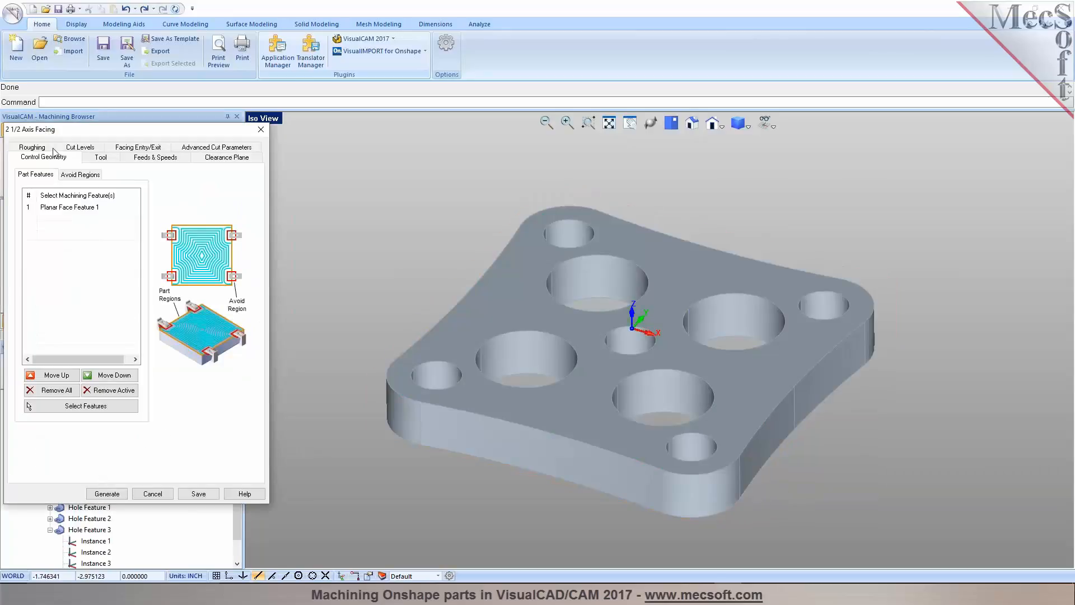
{"action": "left_click", "coordinate": [100, 158]}
{"action": "left_click", "coordinate": [58, 301]}
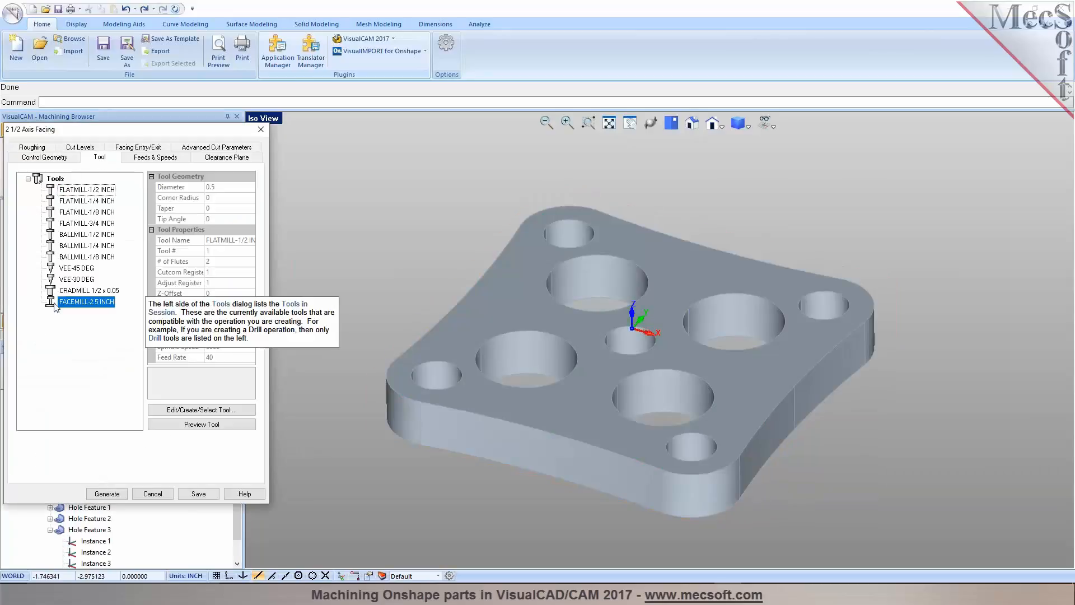
{"action": "left_click", "coordinate": [33, 147]}
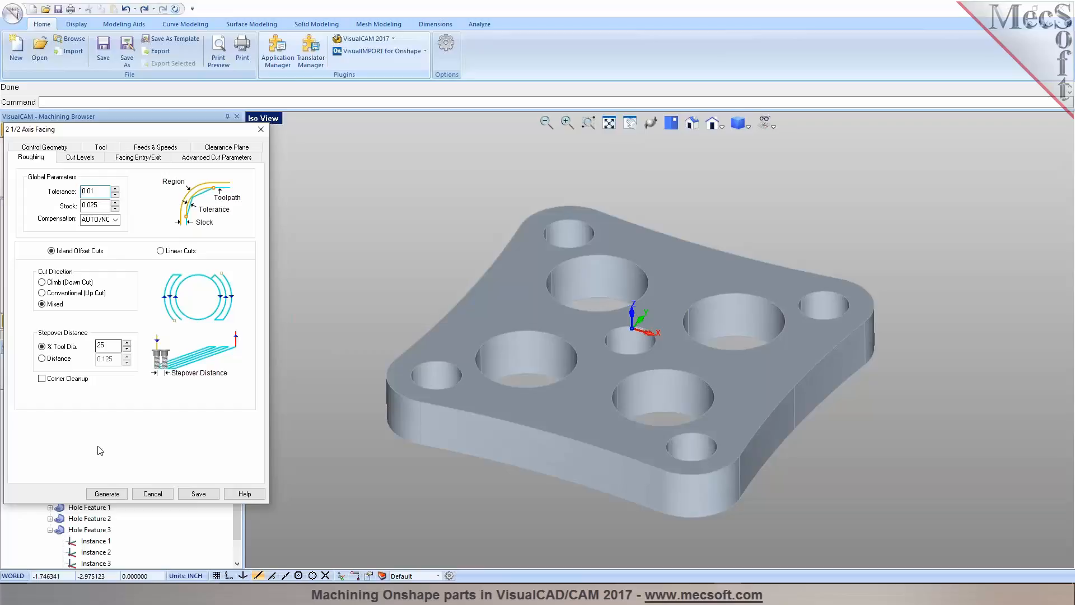
{"action": "left_click", "coordinate": [101, 494]}
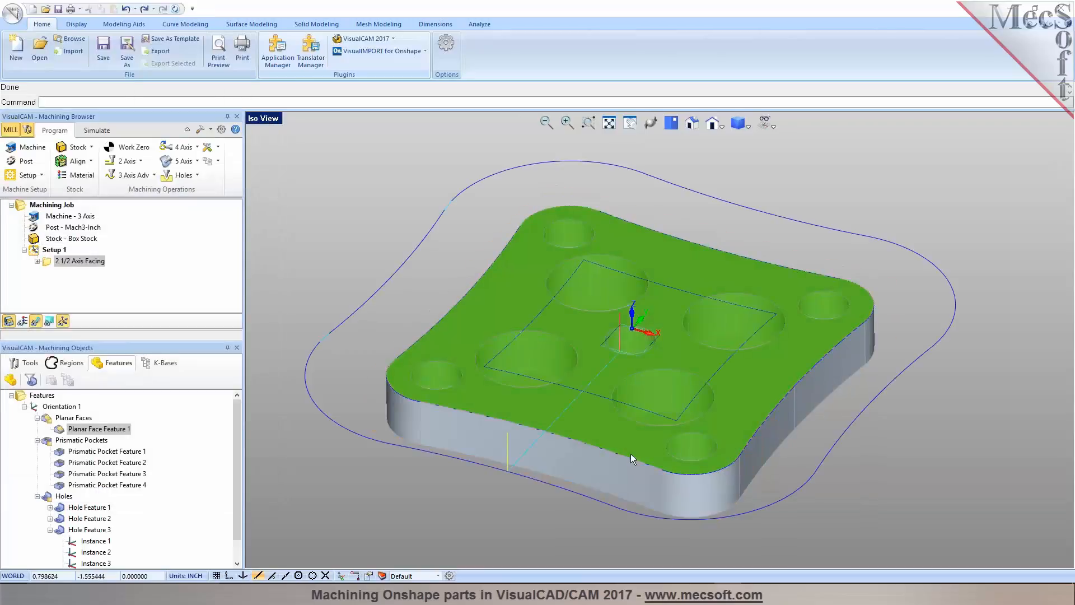
Switch the facing operation's roughing pattern to Linear Cuts and regenerate the toolpath
{"action": "scroll", "coordinate": [630, 454], "scroll_direction": "down", "scroll_amount": 2}
{"action": "double_click", "coordinate": [48, 263]}
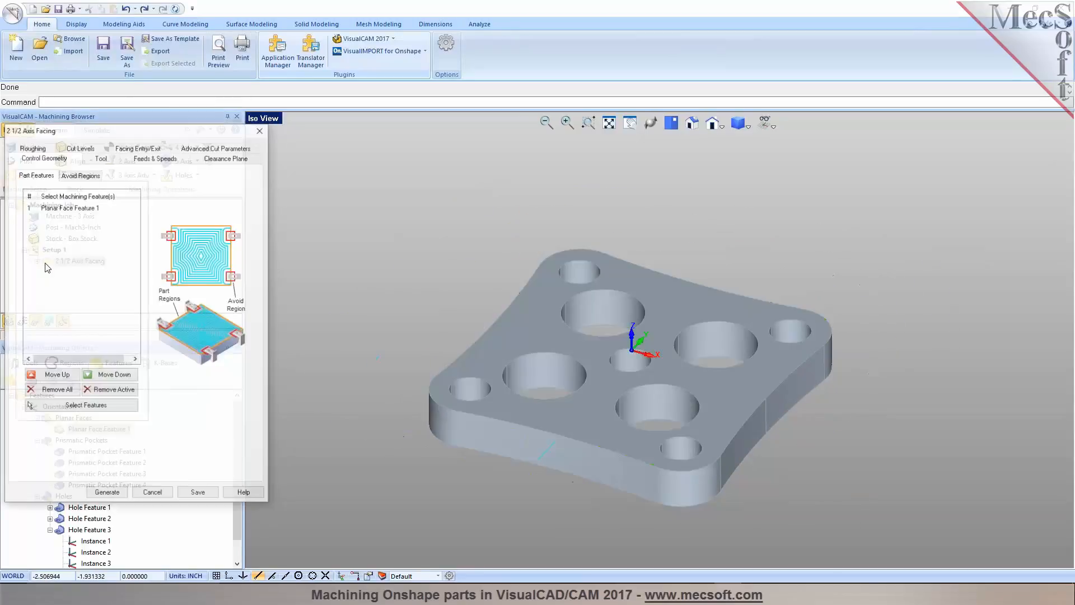
{"action": "left_click", "coordinate": [32, 147]}
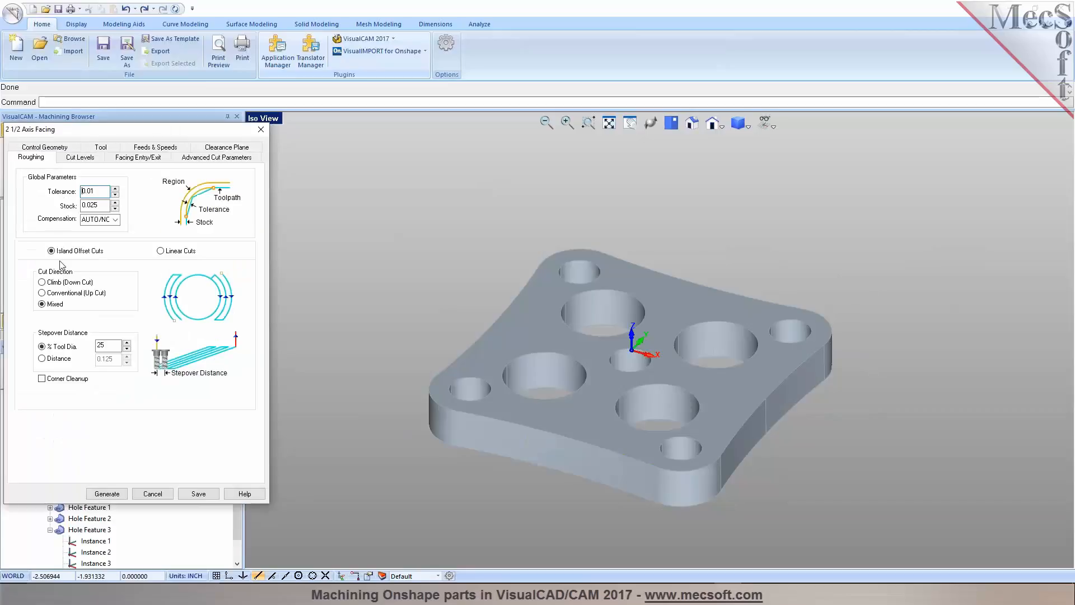
{"action": "left_click", "coordinate": [160, 246]}
{"action": "left_click", "coordinate": [107, 493]}
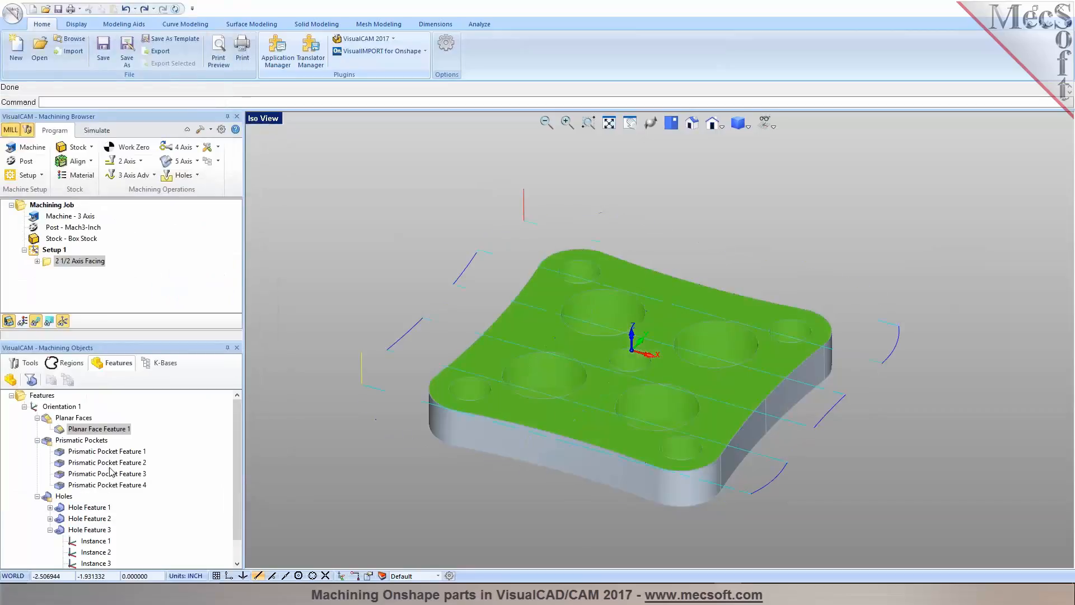
Simulate the 2 1/2 Axis Facing operation on the box stock, then return to programming
{"action": "left_click", "coordinate": [96, 130]}
{"action": "left_click", "coordinate": [96, 161]}
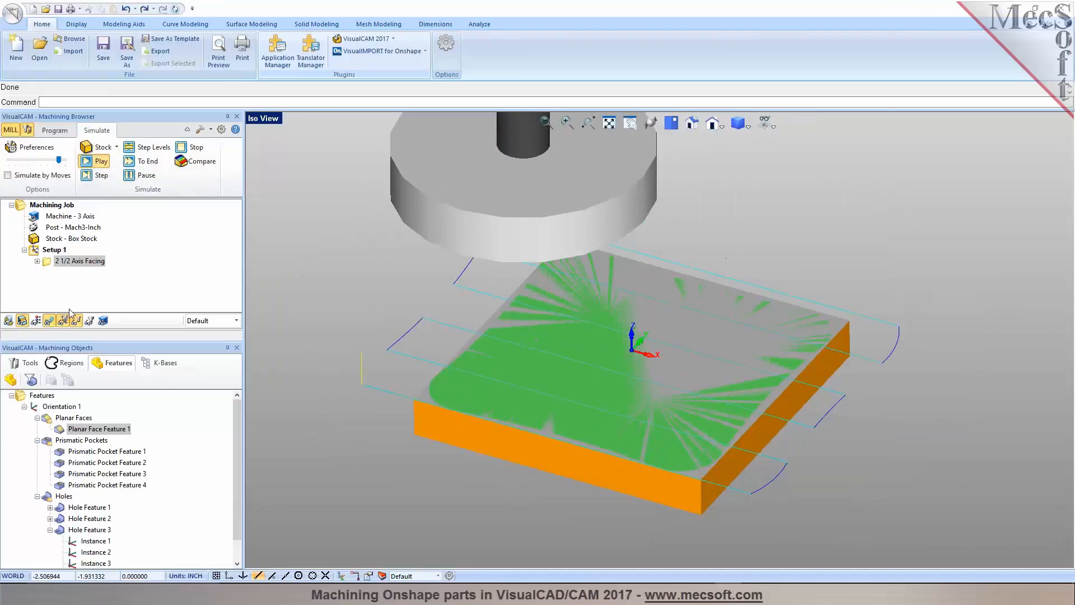
{"action": "left_click", "coordinate": [63, 131]}
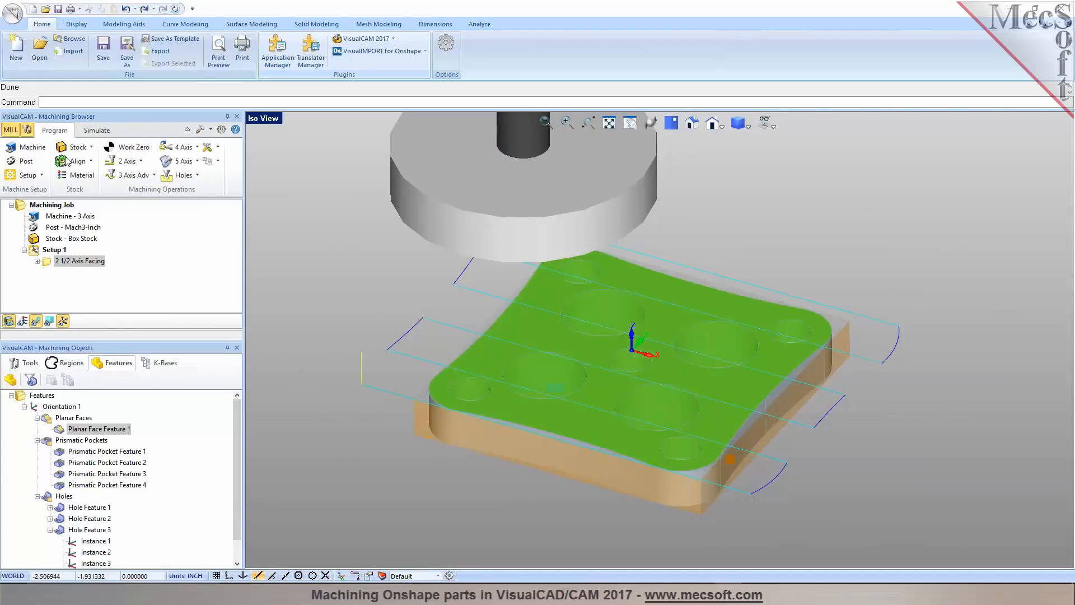
Collapse the instances of Hole Feature 3 and try to select Hole Features 1 and 2 together
{"action": "left_click", "coordinate": [87, 507]}
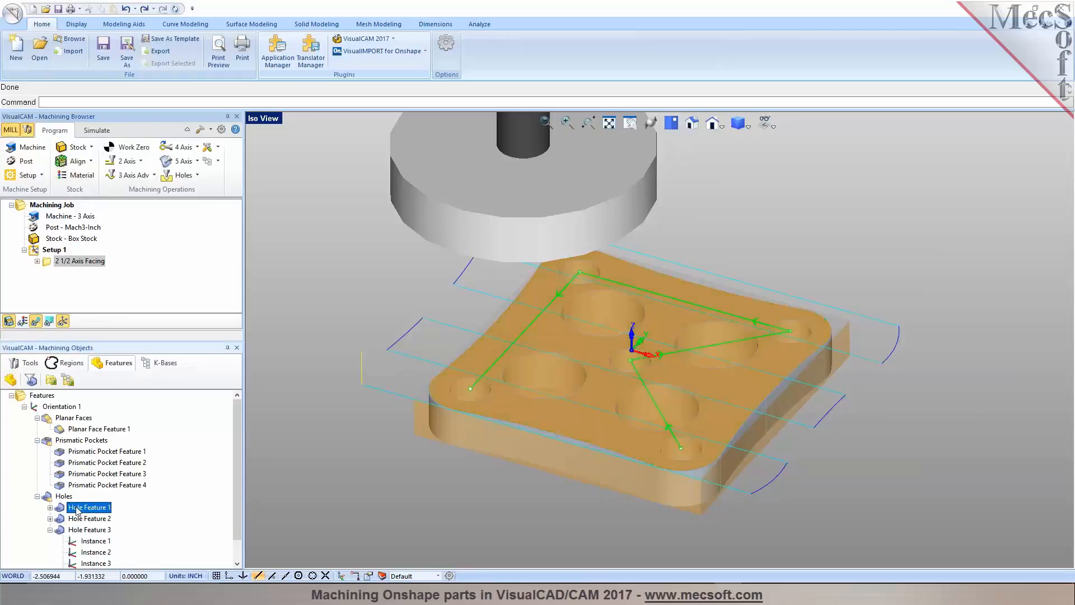
{"action": "left_click", "coordinate": [50, 530]}
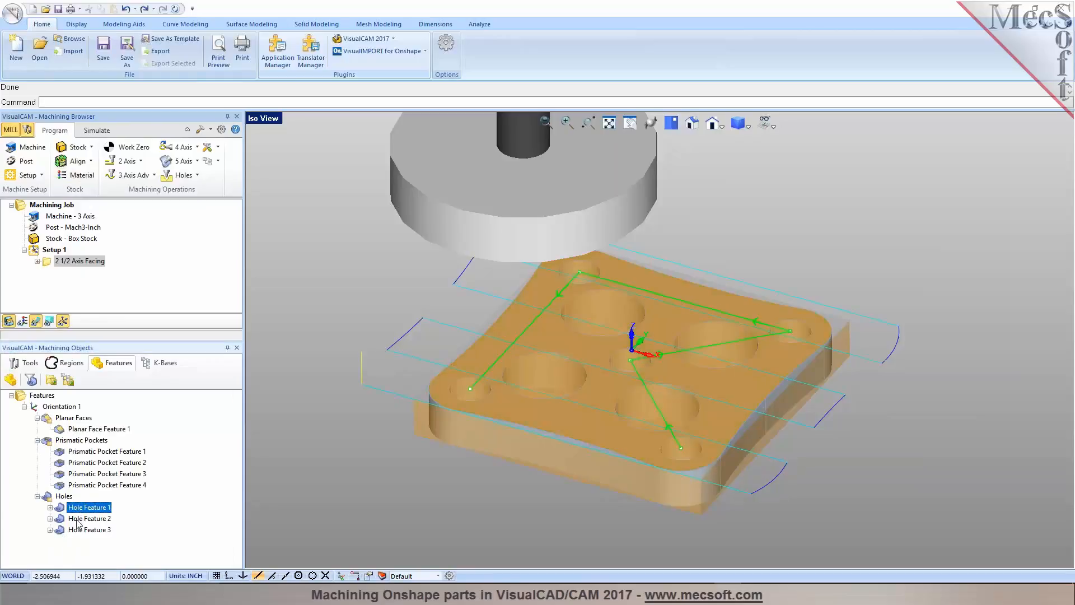
{"action": "left_click", "coordinate": [77, 519], "text": "ctrl"}
{"action": "right_click", "coordinate": [78, 523]}
{"action": "left_click", "coordinate": [60, 496]}
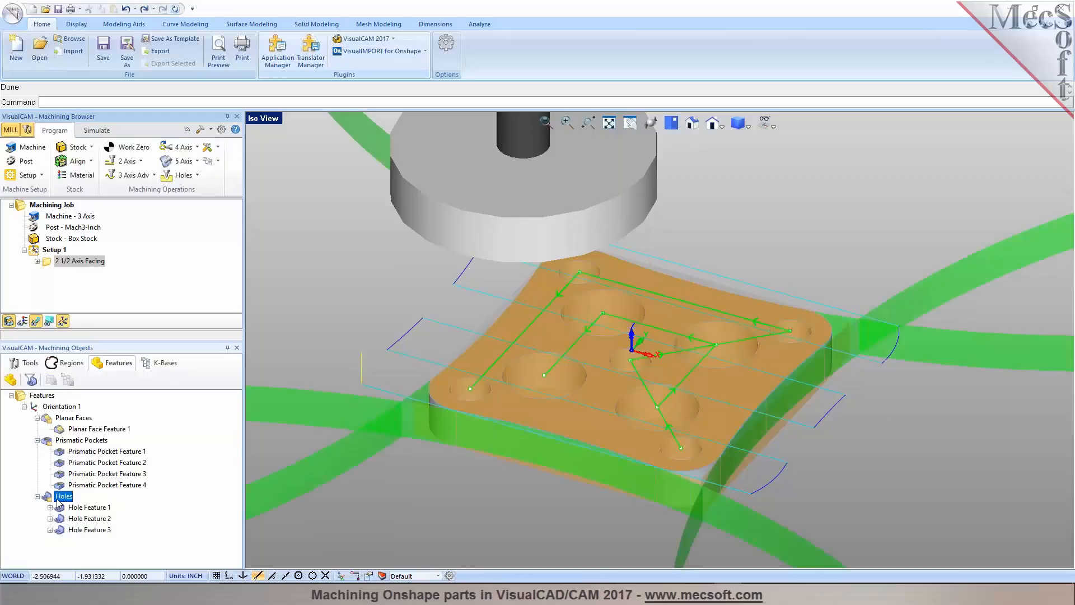
Start a drilling operation from Hole Feature 1 and add Hole Feature 2 to its selected features
{"action": "left_click", "coordinate": [65, 508]}
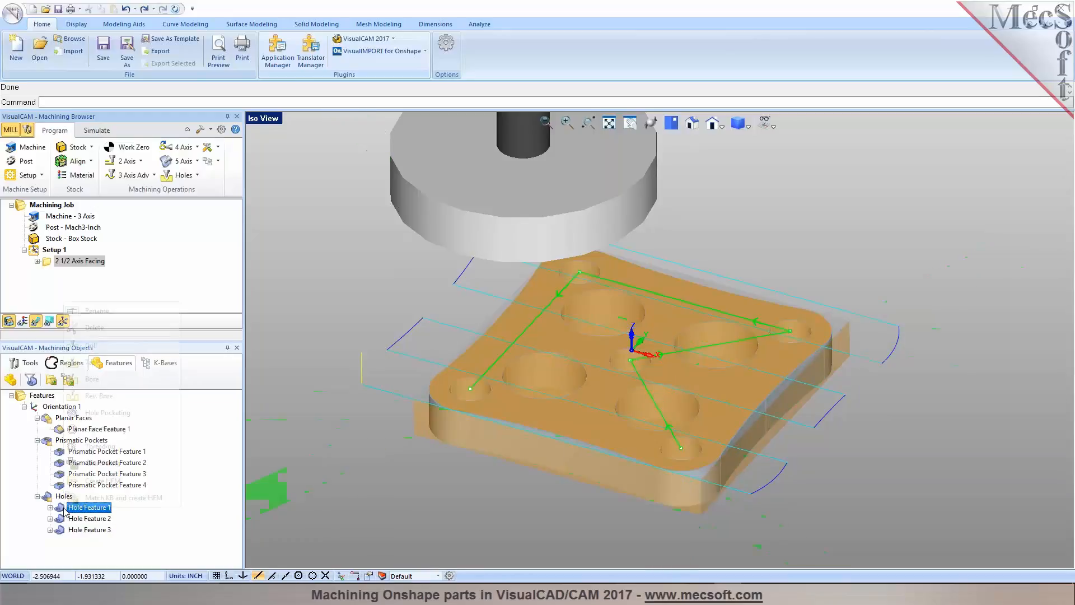
{"action": "right_click", "coordinate": [64, 507]}
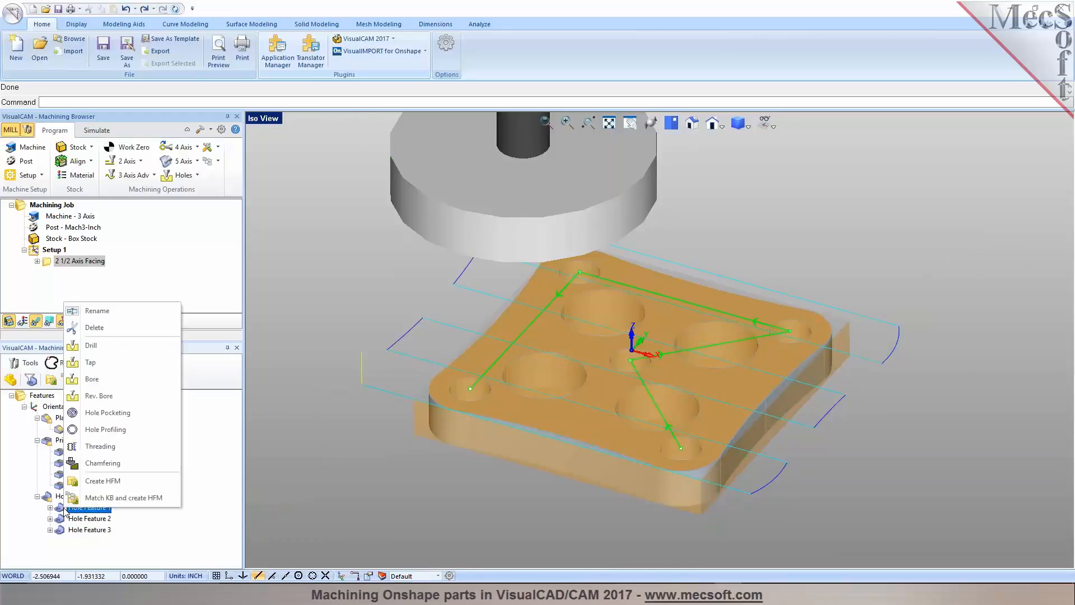
{"action": "left_click", "coordinate": [112, 354]}
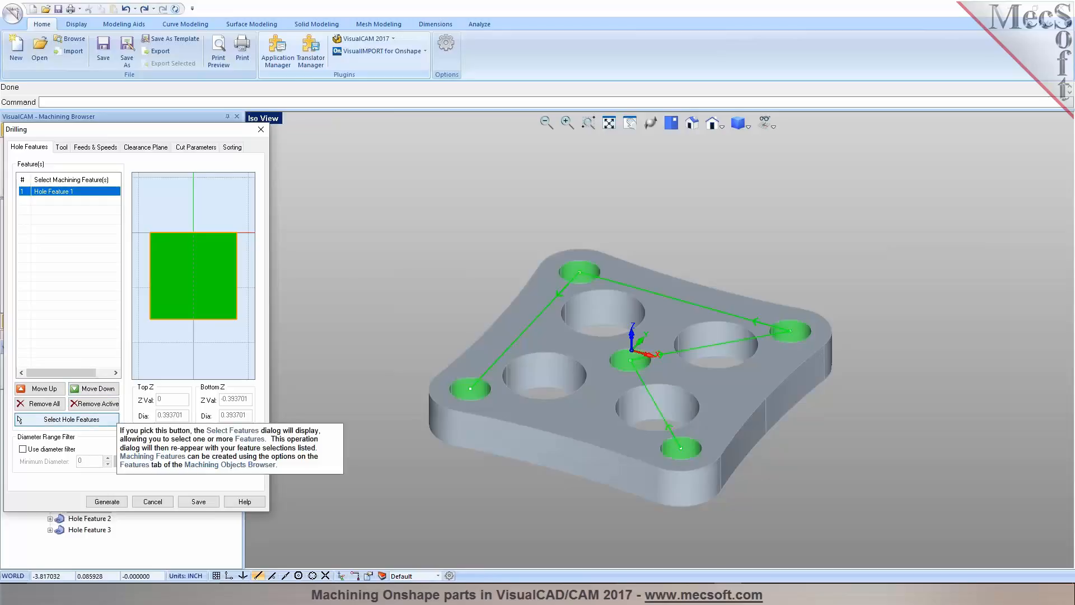
{"action": "left_click", "coordinate": [100, 417]}
{"action": "left_click", "coordinate": [85, 227]}
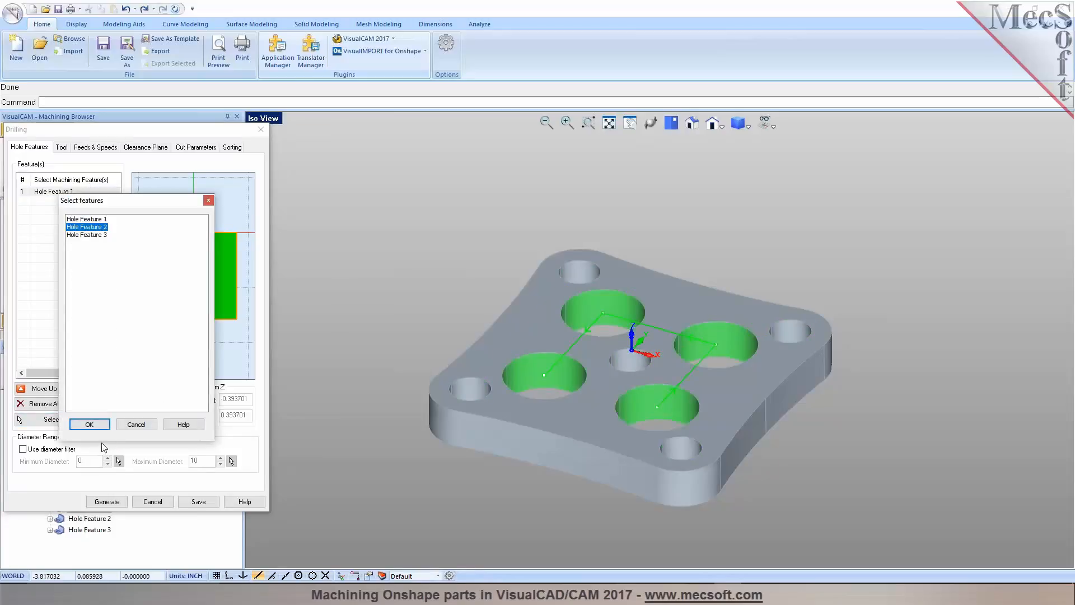
{"action": "left_click", "coordinate": [99, 424]}
{"action": "left_click", "coordinate": [65, 192]}
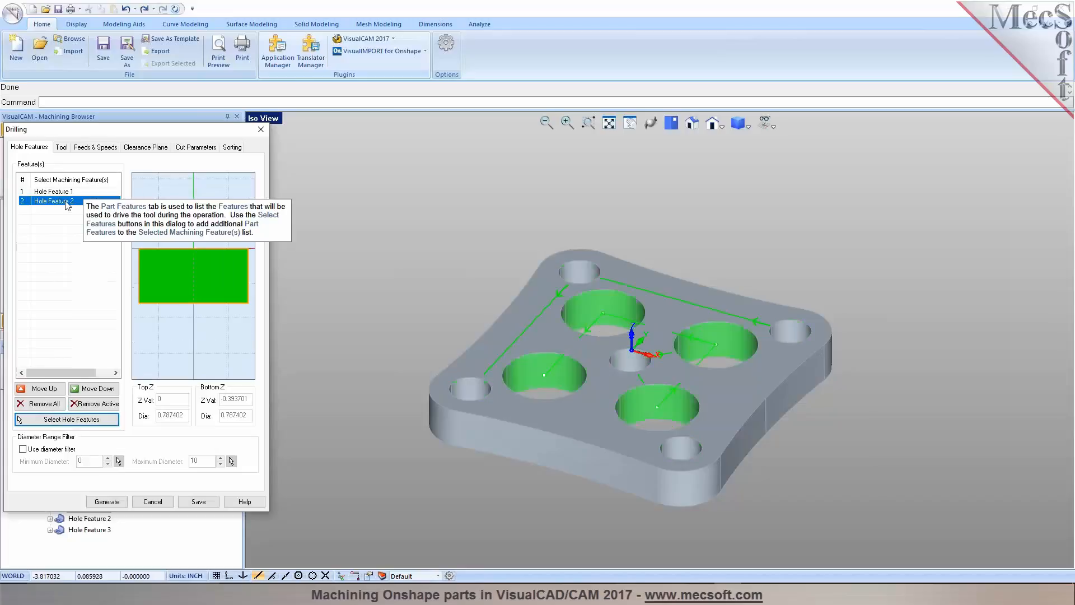
{"action": "left_click", "coordinate": [68, 201]}
Assign the DRILL-1/4 INCH tool to the drilling operation and add the tool tip to the drill depth
{"action": "left_click", "coordinate": [66, 148]}
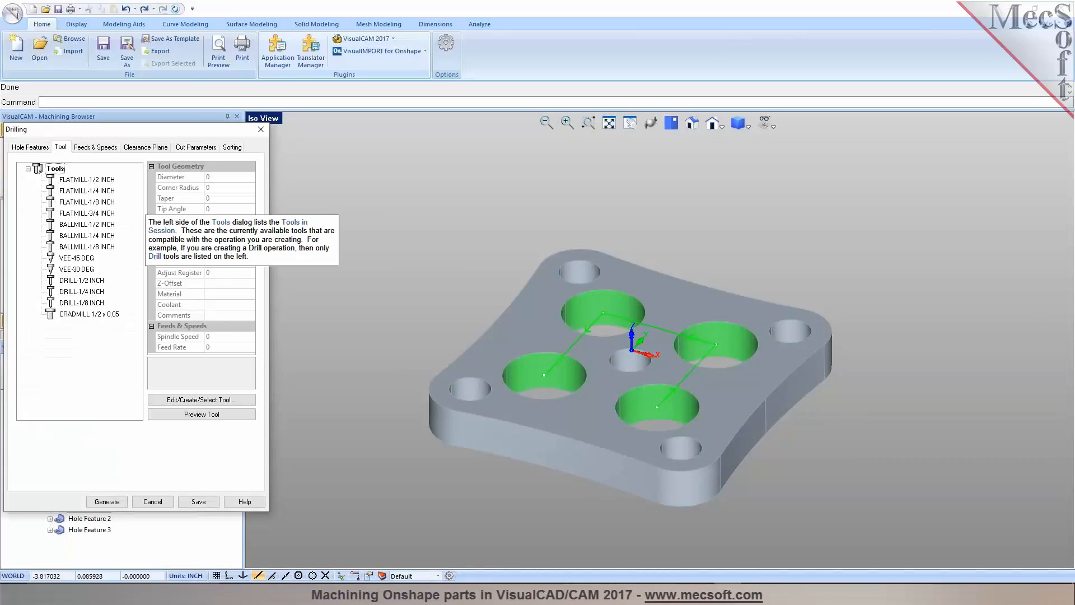
{"action": "left_click", "coordinate": [101, 193]}
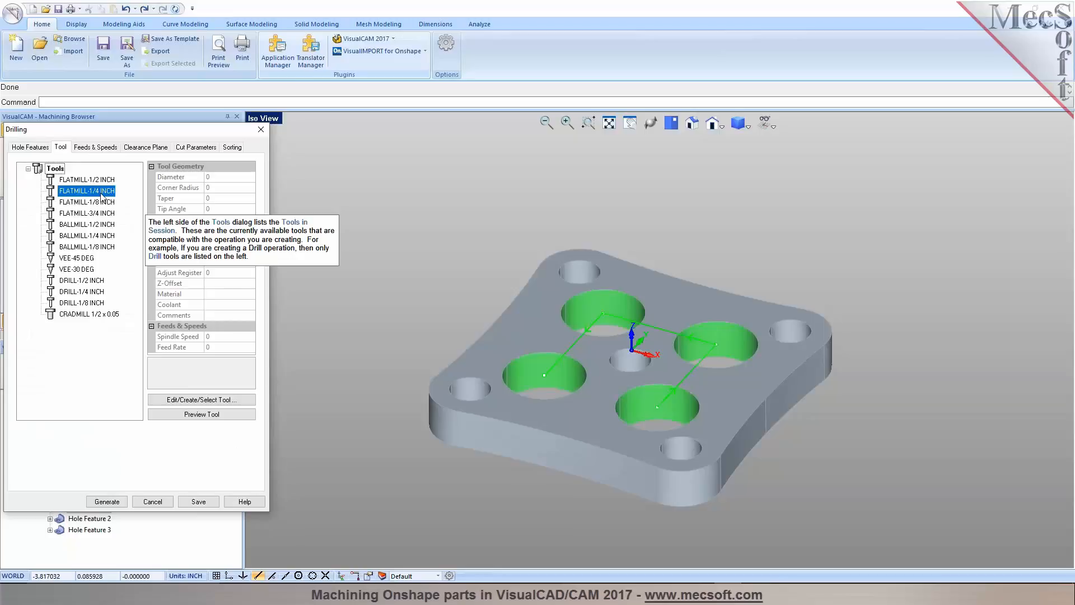
{"action": "left_click", "coordinate": [97, 293]}
{"action": "left_click", "coordinate": [102, 147]}
{"action": "left_click", "coordinate": [146, 147]}
{"action": "left_click", "coordinate": [205, 147]}
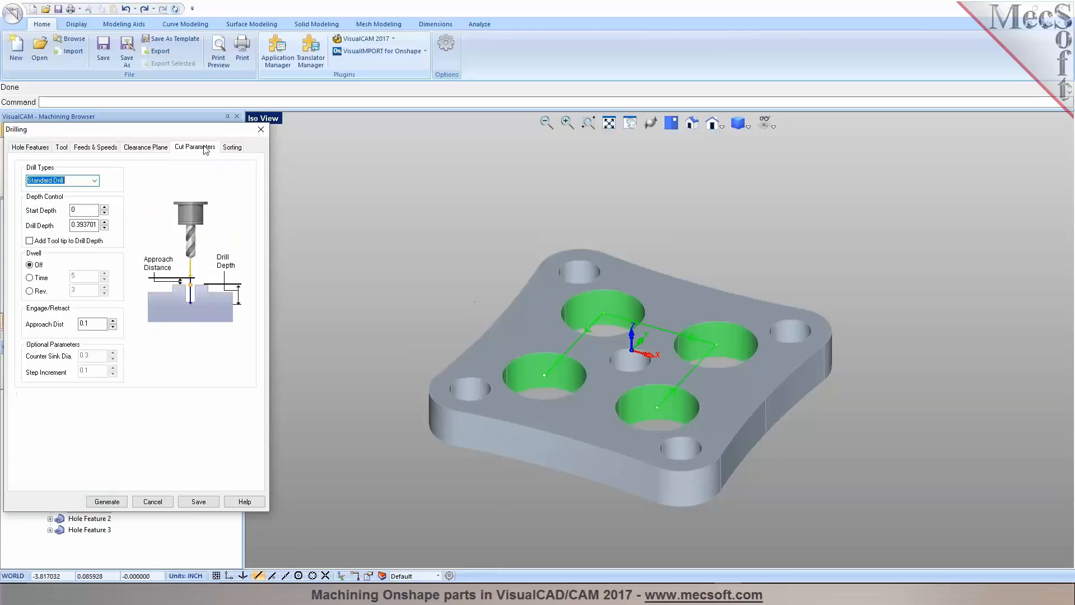
{"action": "mouse_move", "coordinate": [85, 225]}
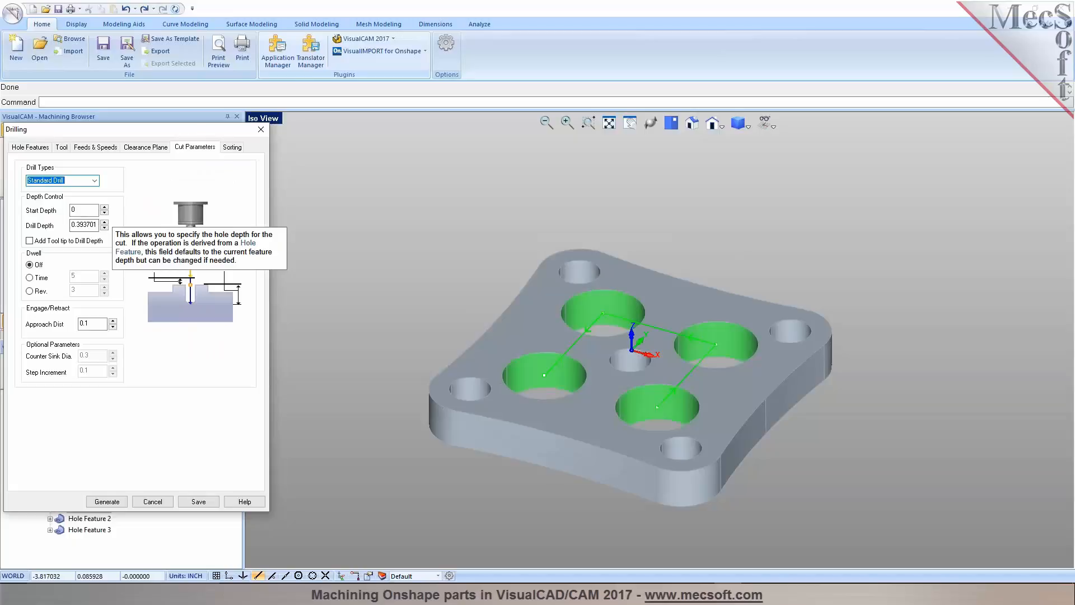
{"action": "left_click", "coordinate": [48, 243]}
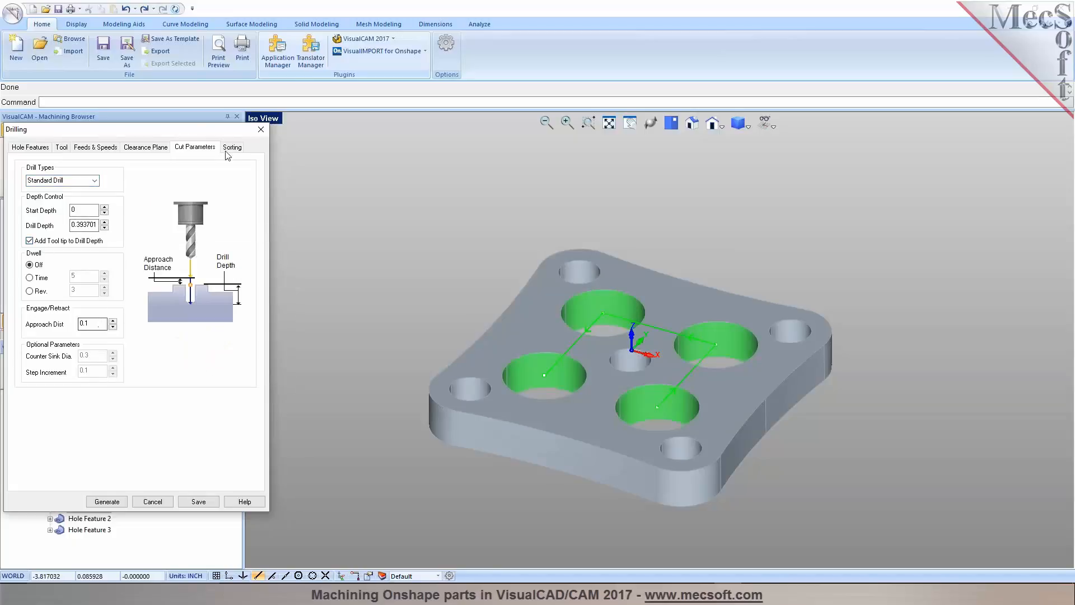
Order the holes with Minimum Distance Sort and generate the Standard Drill toolpath
{"action": "left_click", "coordinate": [231, 147]}
{"action": "left_click", "coordinate": [105, 175]}
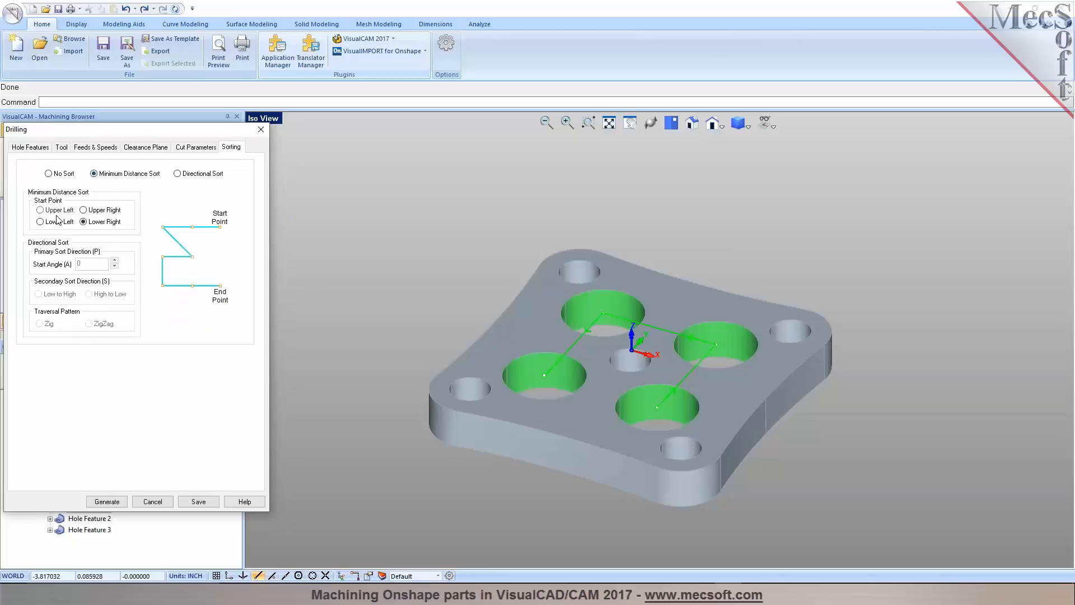
{"action": "left_click", "coordinate": [107, 502]}
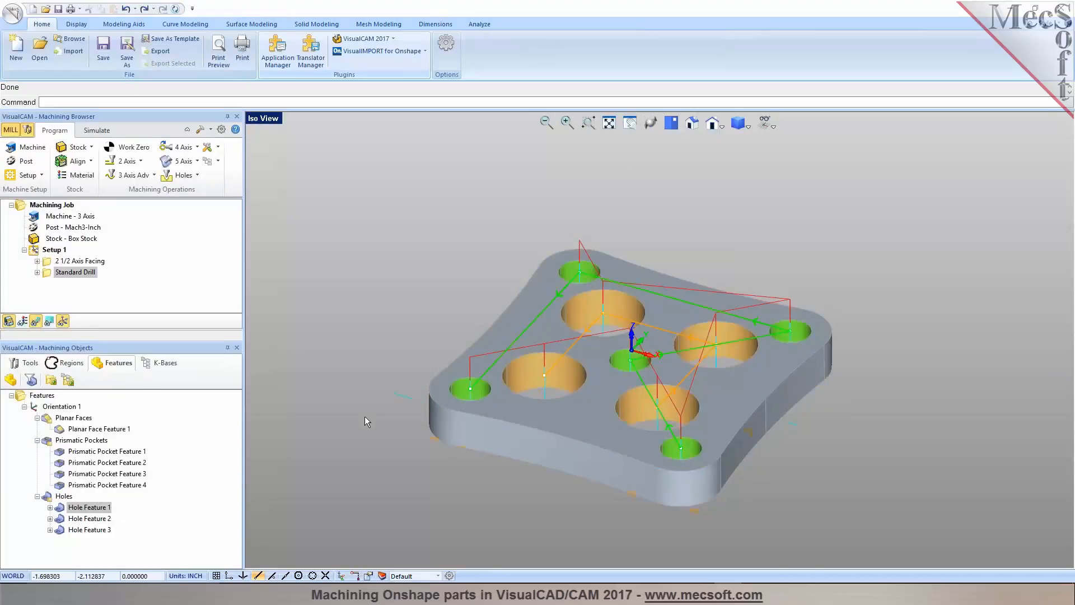
Simulate the Standard Drill operation on the faced stock, then return to programming
{"action": "left_click", "coordinate": [97, 130]}
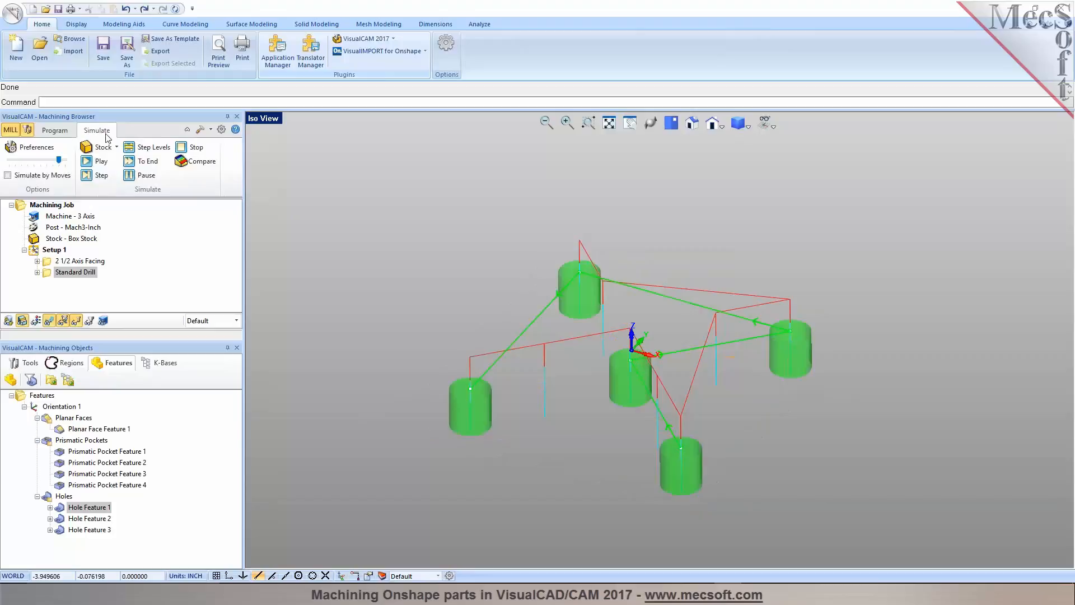
{"action": "left_click", "coordinate": [98, 160]}
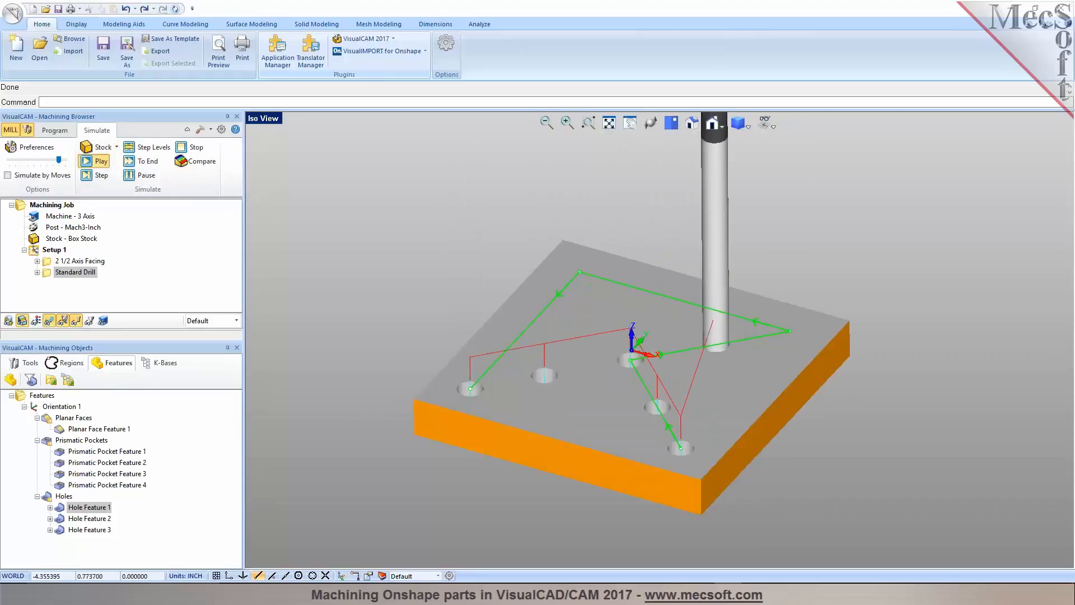
{"action": "left_click", "coordinate": [66, 134]}
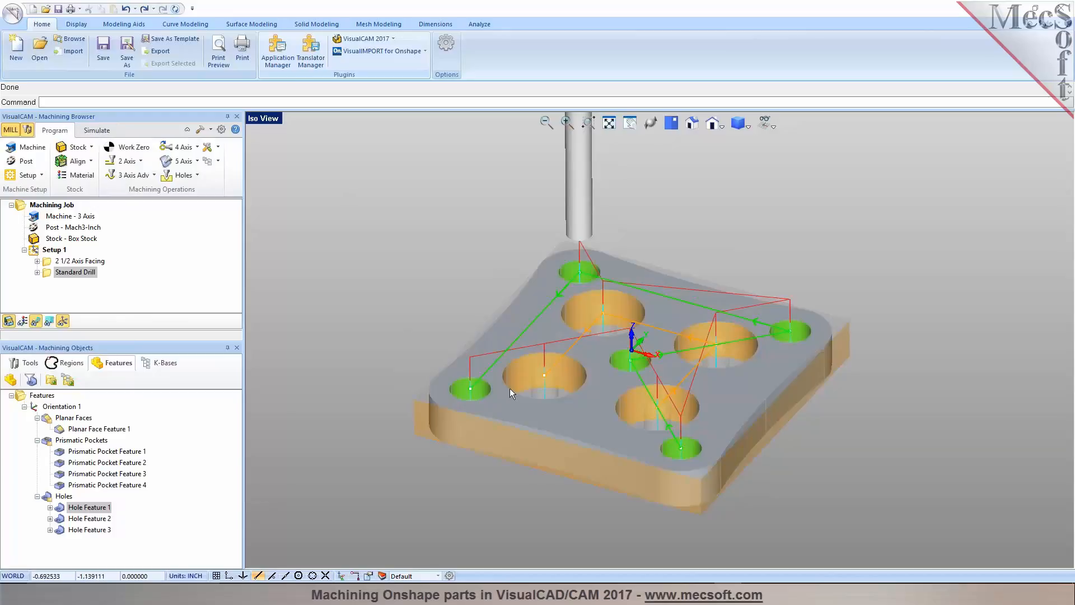
Start a Hole Profiling operation on Hole Feature 1 with the FLATMILL-1/4 INCH tool
{"action": "left_click", "coordinate": [64, 510]}
{"action": "right_click", "coordinate": [63, 512]}
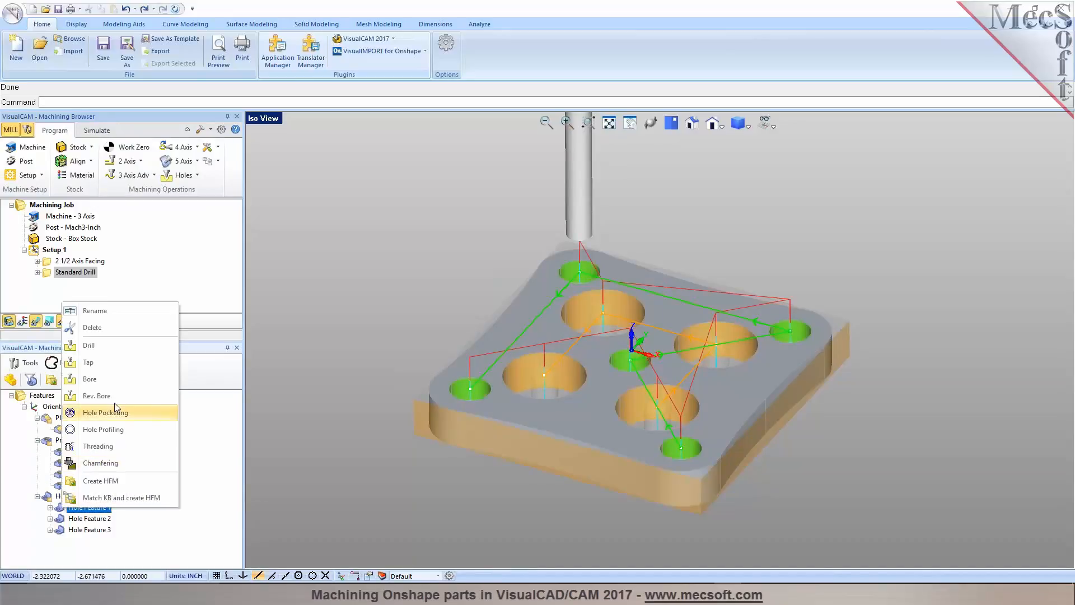
{"action": "left_click", "coordinate": [120, 430]}
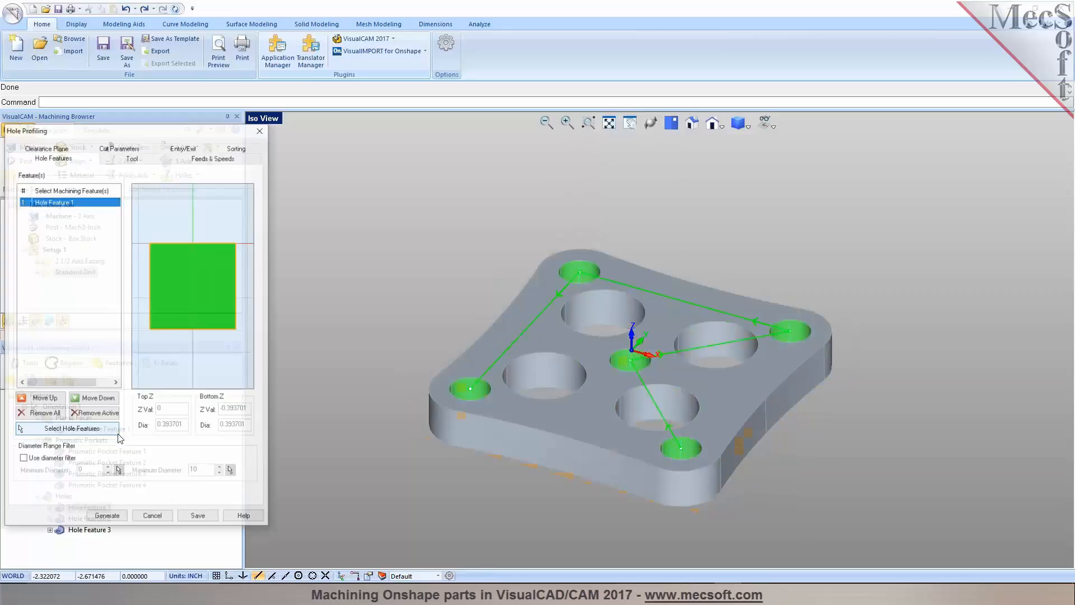
{"action": "left_click", "coordinate": [129, 158]}
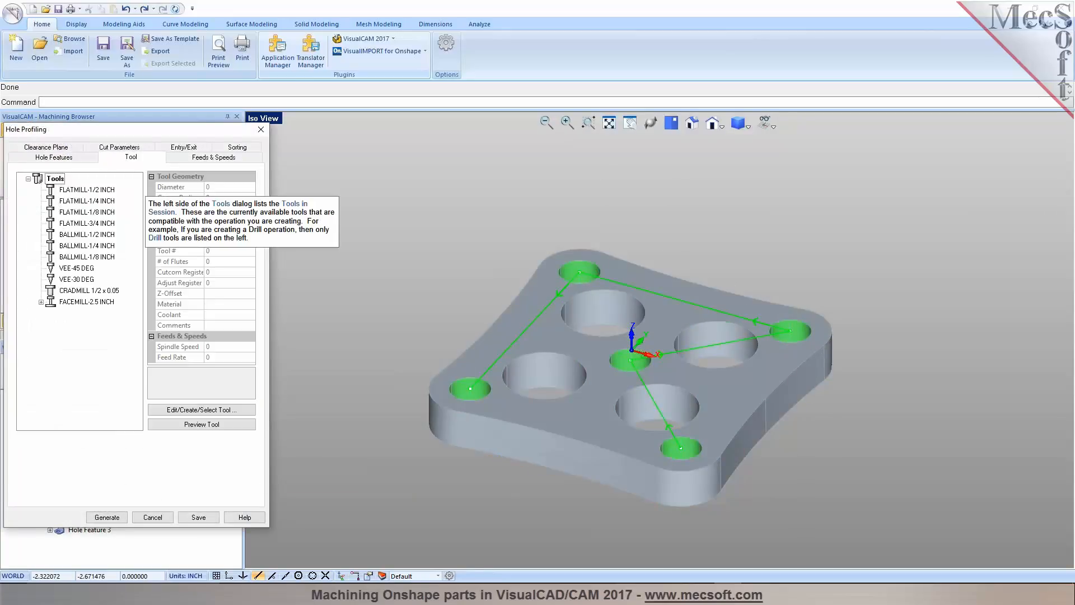
{"action": "left_click", "coordinate": [61, 203]}
Enable full helixes only with individual helix output, set the helix pitch height to 0.125, and generate and inspect the hole profiling toolpath
{"action": "left_click", "coordinate": [128, 149]}
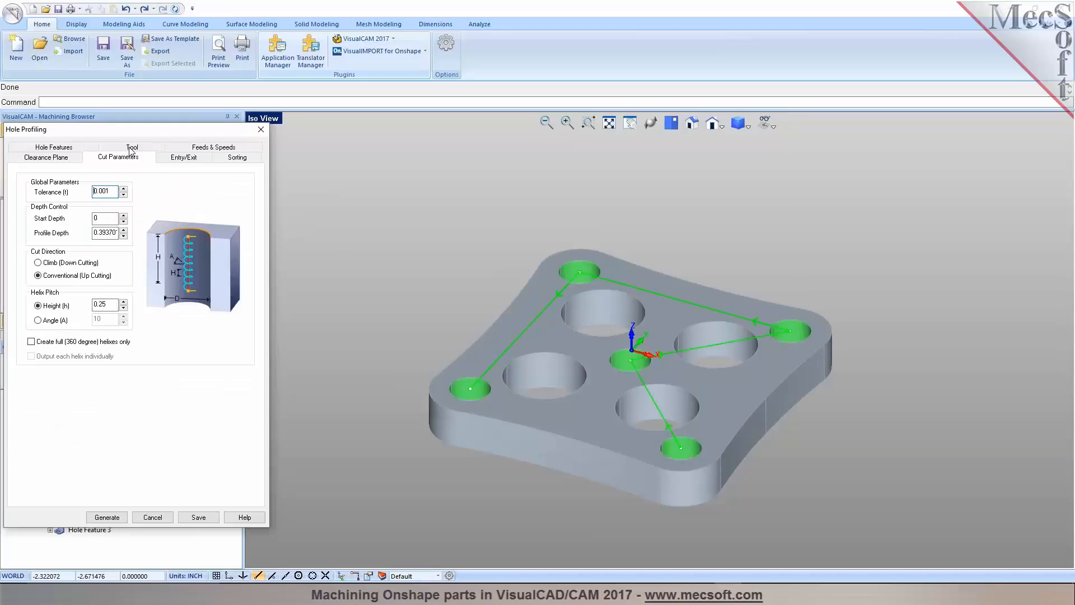
{"action": "left_click", "coordinate": [52, 342]}
{"action": "left_click", "coordinate": [50, 357]}
{"action": "left_click", "coordinate": [96, 304]}
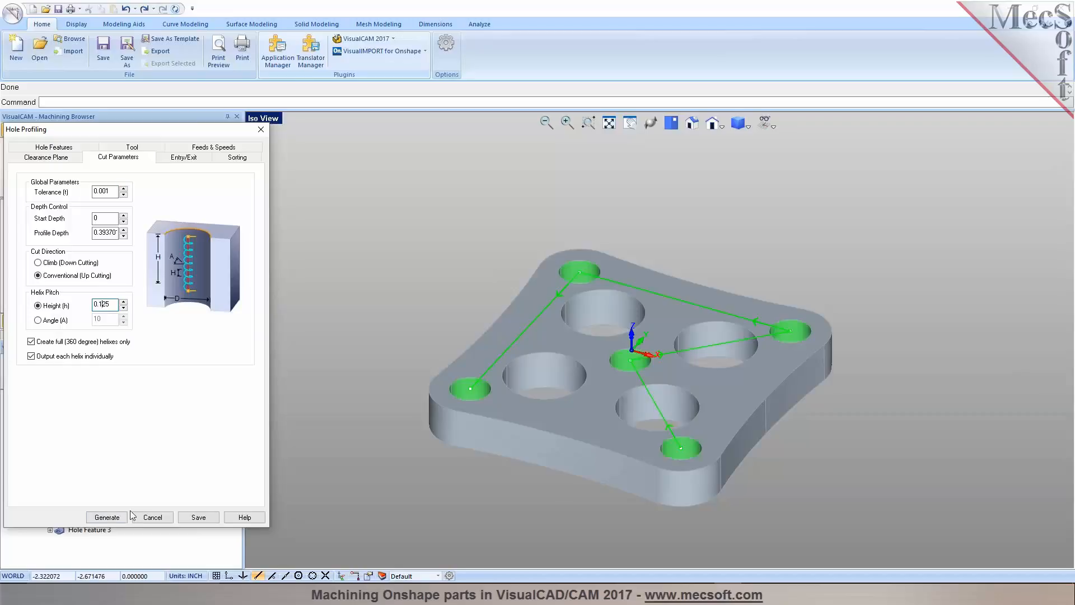
{"action": "left_click", "coordinate": [108, 516]}
{"action": "middle_click_drag", "start_coordinate": [543, 471], "coordinate": [592, 461]}
{"action": "scroll", "coordinate": [592, 461], "scroll_direction": "up", "scroll_amount": 6}
{"action": "scroll", "coordinate": [495, 442], "scroll_direction": "down", "scroll_amount": 8}
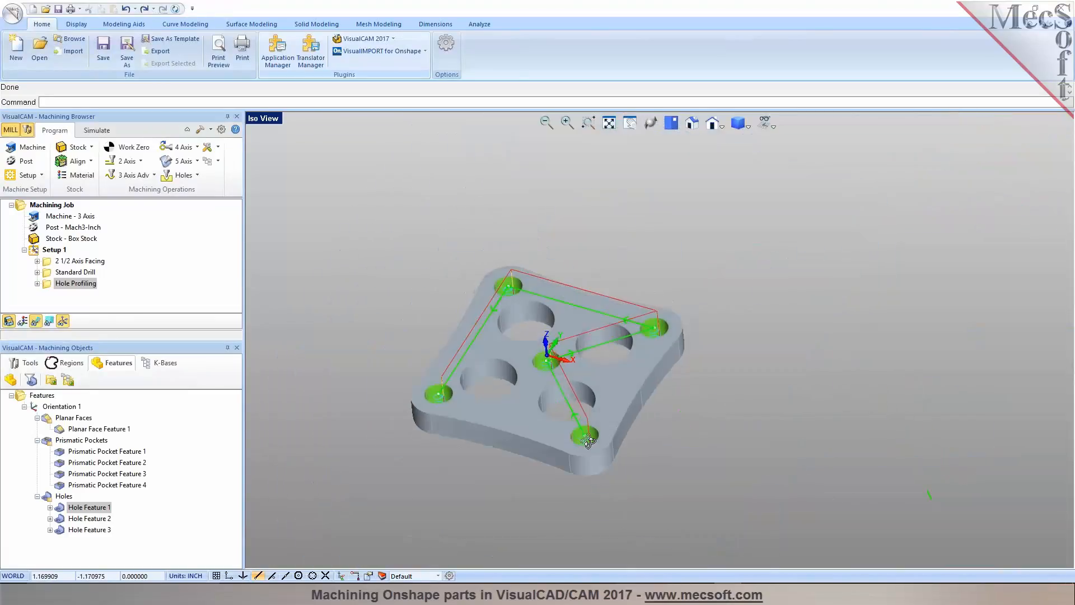
Simulate the Hole Profiling operation on the drilled stock, inspect the cut holes, and return to programming
{"action": "left_click", "coordinate": [97, 130]}
{"action": "left_click", "coordinate": [96, 161]}
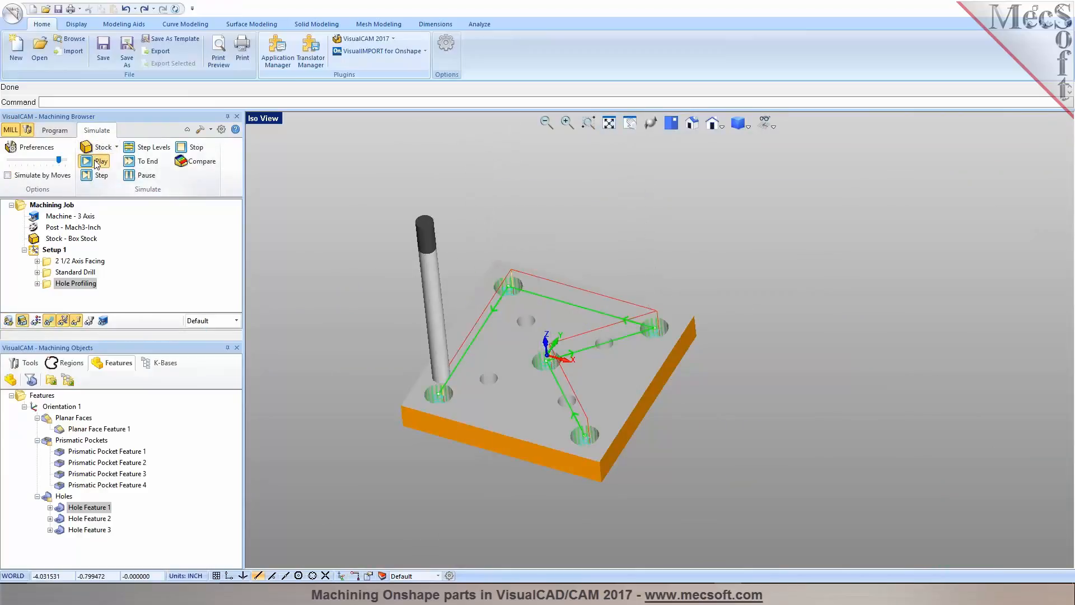
{"action": "scroll", "coordinate": [479, 409], "scroll_direction": "up", "scroll_amount": 2}
{"action": "scroll", "coordinate": [561, 407], "scroll_direction": "down", "scroll_amount": 1}
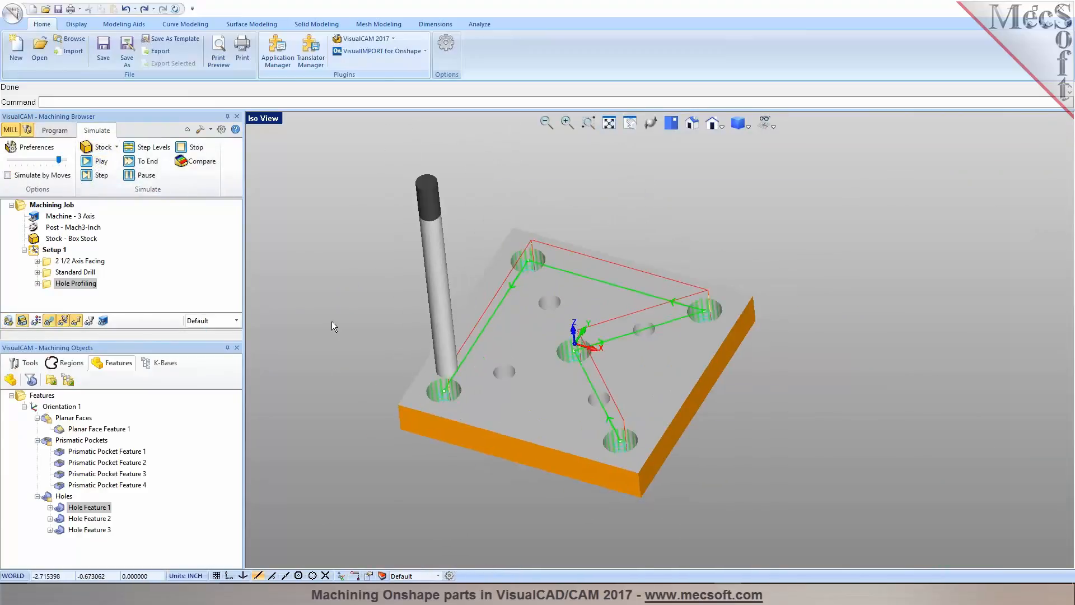
{"action": "left_click", "coordinate": [54, 130]}
{"action": "scroll", "coordinate": [527, 401], "scroll_direction": "up", "scroll_amount": 4}
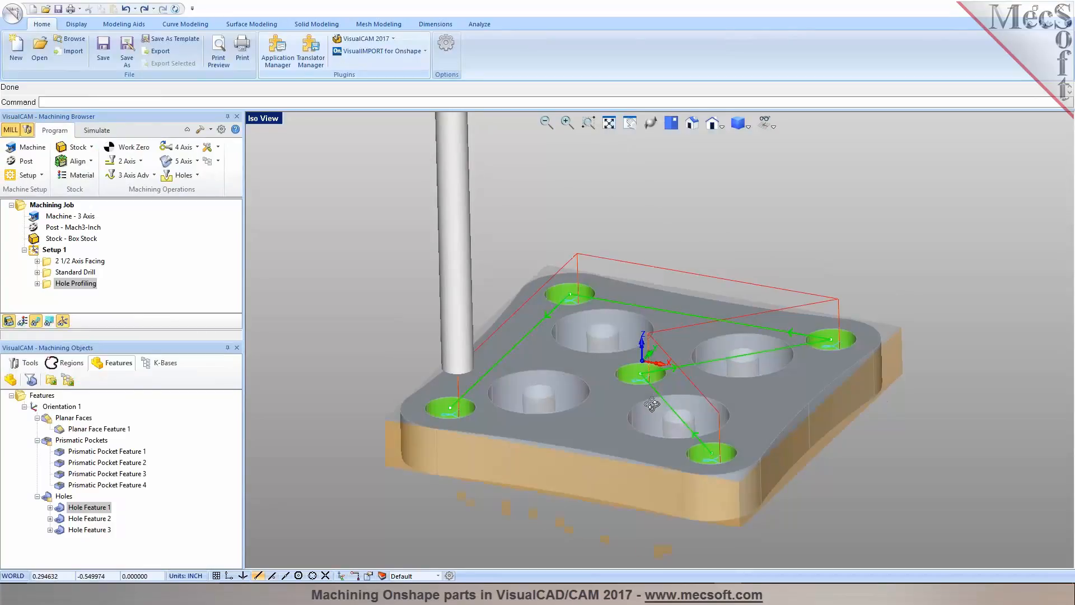
{"action": "middle_click_drag", "start_coordinate": [651, 404], "coordinate": [652, 432]}
Start a Hole Pocketing operation on Hole Feature 2 and set its stepdown to 1 level
{"action": "right_click", "coordinate": [89, 516]}
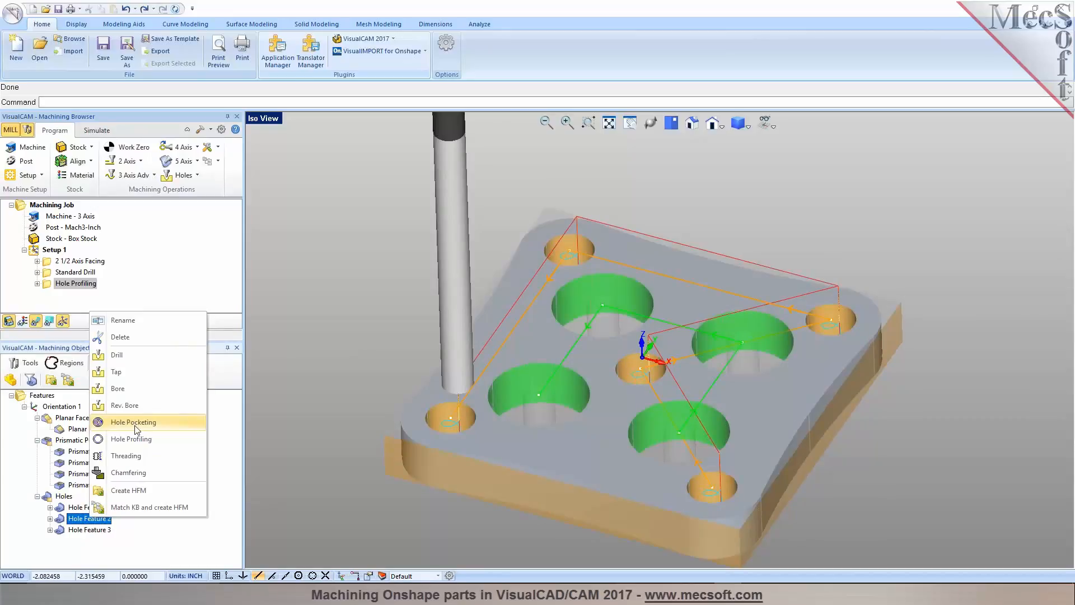
{"action": "left_click", "coordinate": [135, 425]}
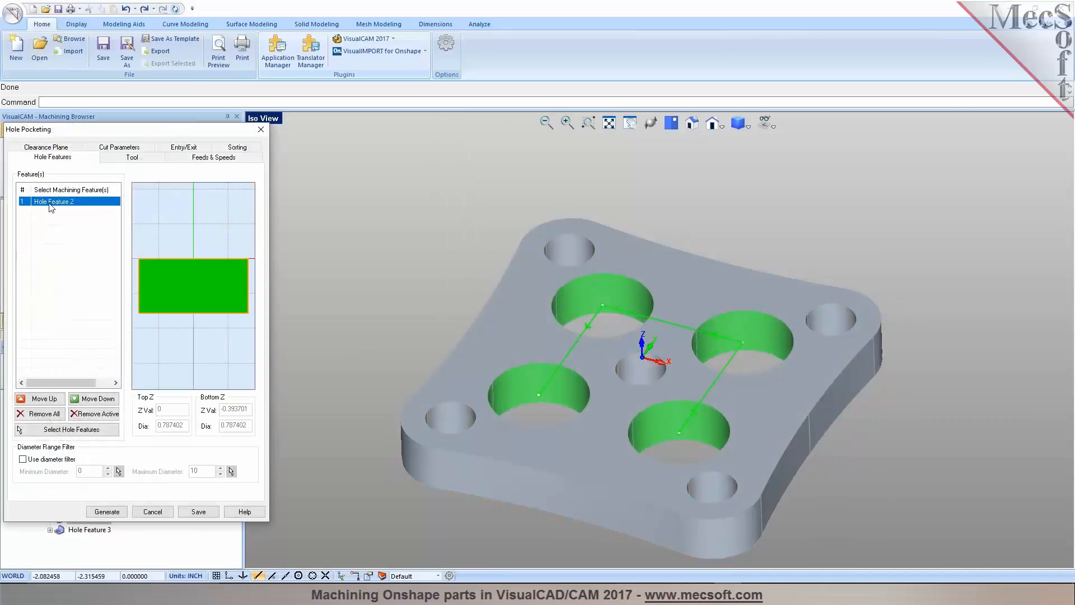
{"action": "left_click", "coordinate": [120, 160]}
{"action": "left_click", "coordinate": [213, 160]}
{"action": "left_click", "coordinate": [118, 157]}
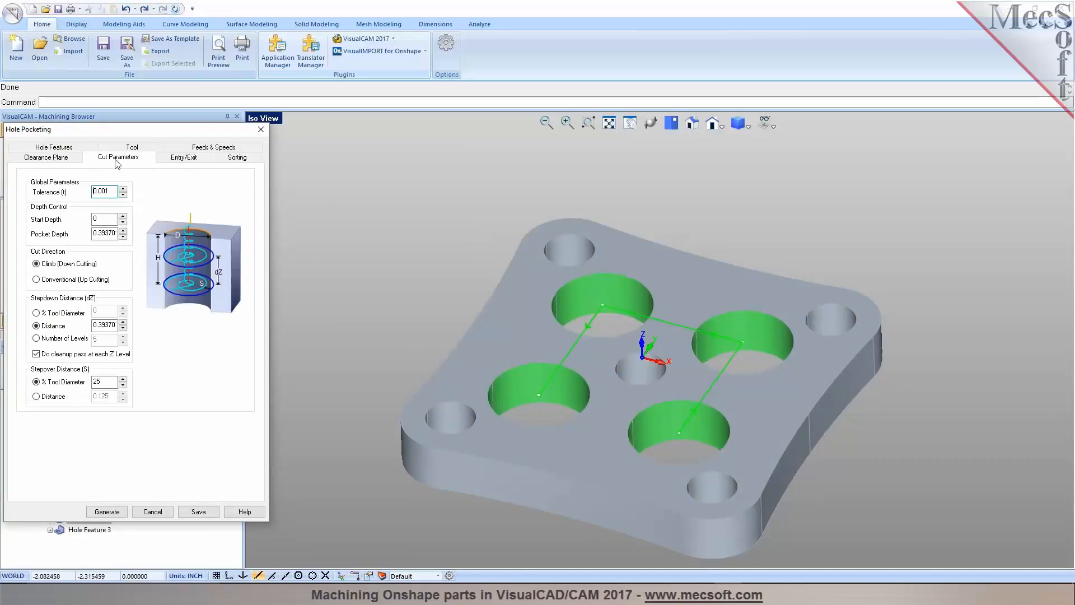
{"action": "left_click", "coordinate": [52, 341]}
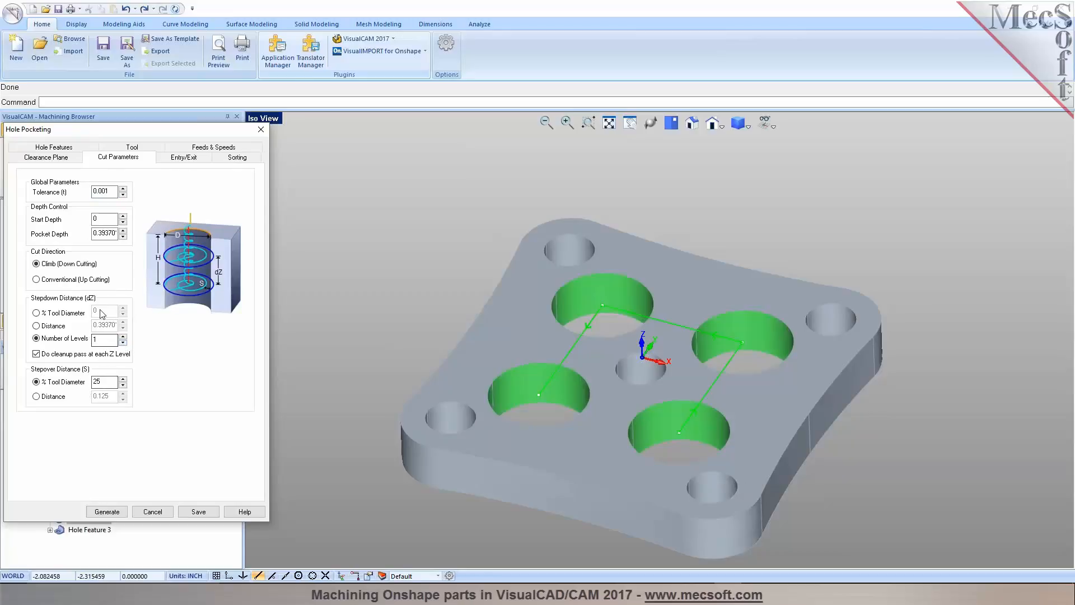
Adjust the helix pitch height of the pocketing entry, then generate and inspect the Hole Pocketing toolpath
{"action": "left_click", "coordinate": [183, 158]}
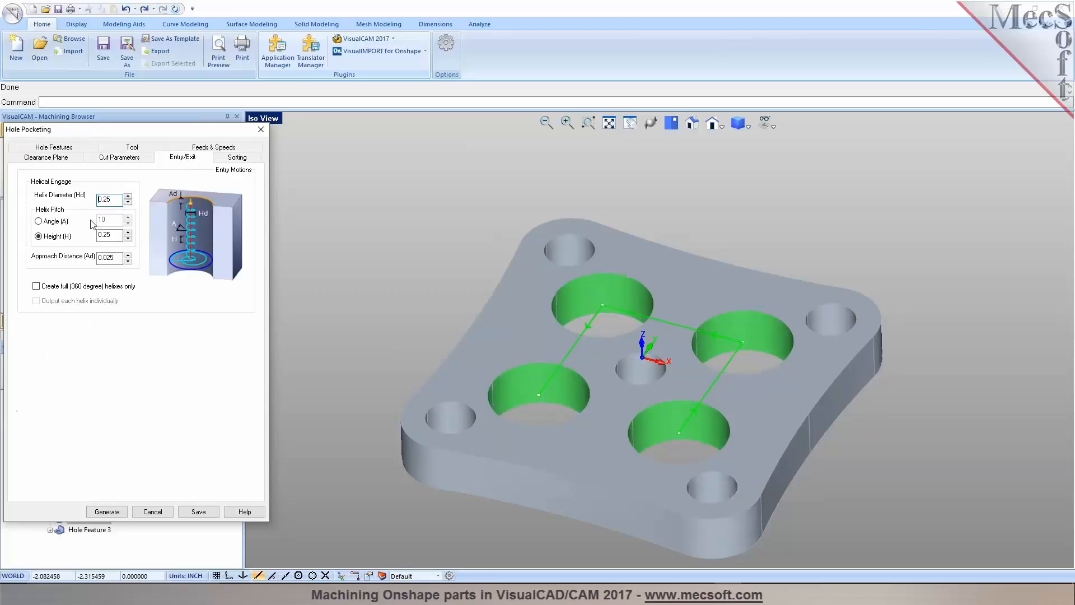
{"action": "left_click", "coordinate": [107, 235]}
{"action": "left_click", "coordinate": [133, 159]}
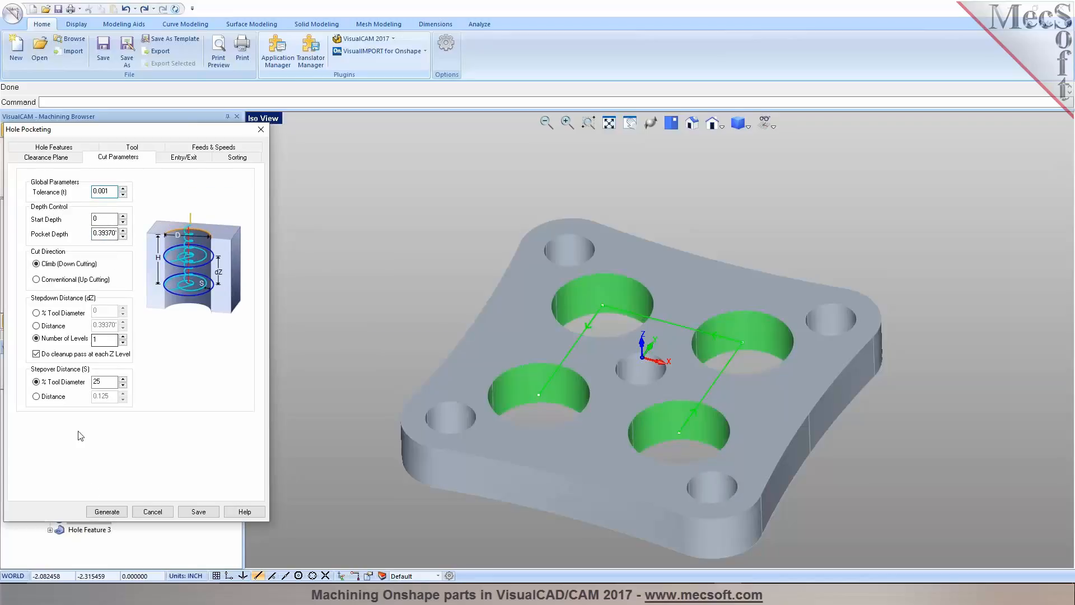
{"action": "left_click", "coordinate": [105, 513]}
{"action": "middle_click_drag", "start_coordinate": [637, 433], "coordinate": [618, 443]}
Assign the FLATMILL-1/2 INCH tool to the Hole Pocketing operation and regenerate its toolpath
{"action": "left_click", "coordinate": [30, 363]}
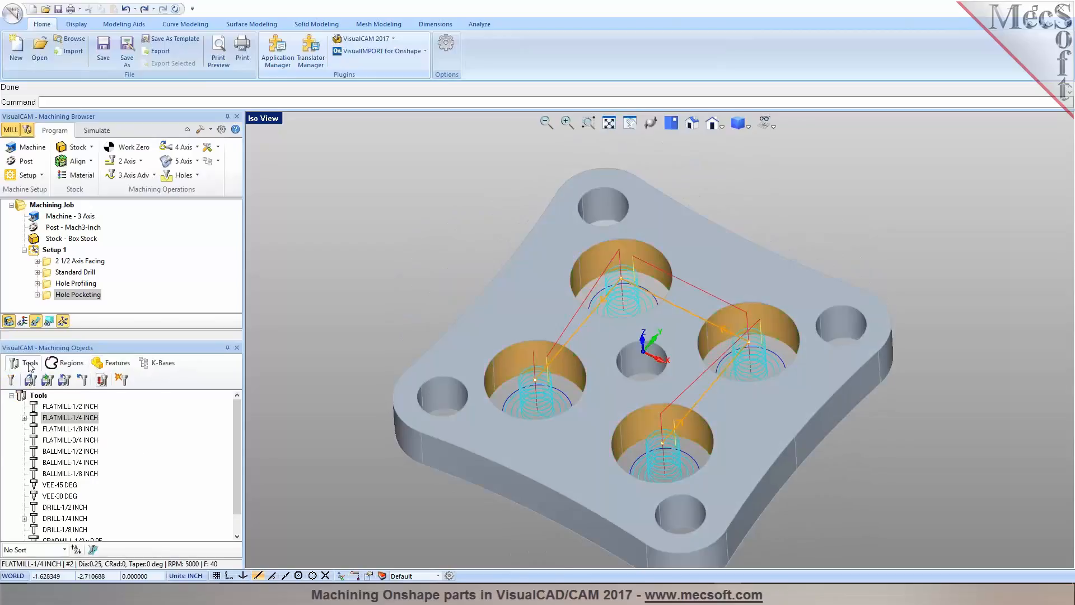
{"action": "left_click", "coordinate": [48, 407]}
{"action": "left_click_drag", "start_coordinate": [38, 409], "coordinate": [69, 297]}
{"action": "right_click", "coordinate": [46, 297]}
{"action": "left_click", "coordinate": [61, 304]}
Simulate the Hole Pocketing operation with the larger tool, then return to programming
{"action": "middle_click_drag", "start_coordinate": [616, 381], "coordinate": [616, 405]}
{"action": "left_click", "coordinate": [98, 133]}
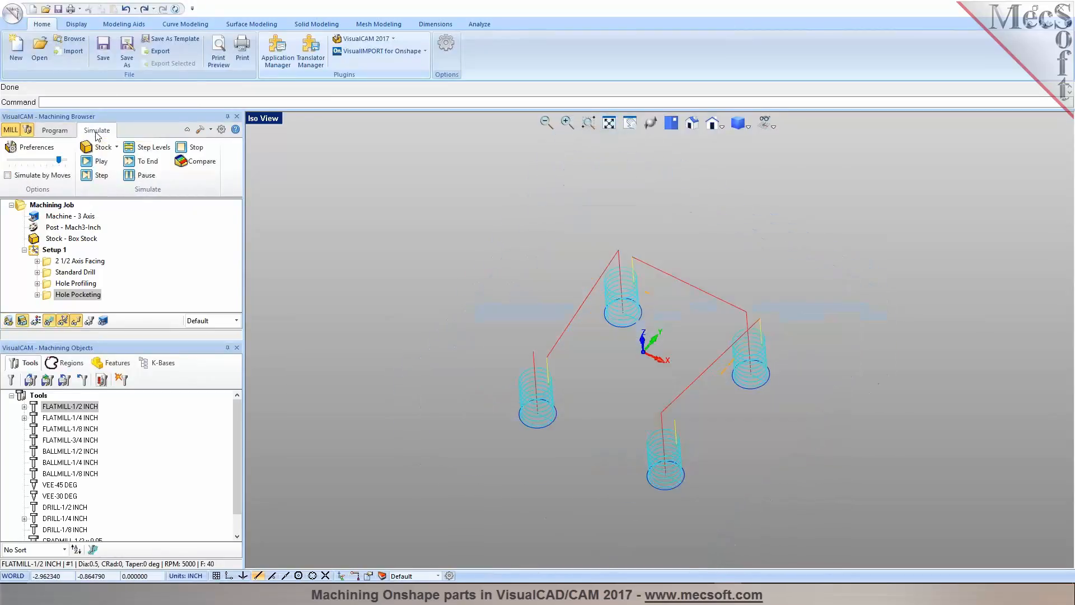
{"action": "left_click", "coordinate": [96, 162]}
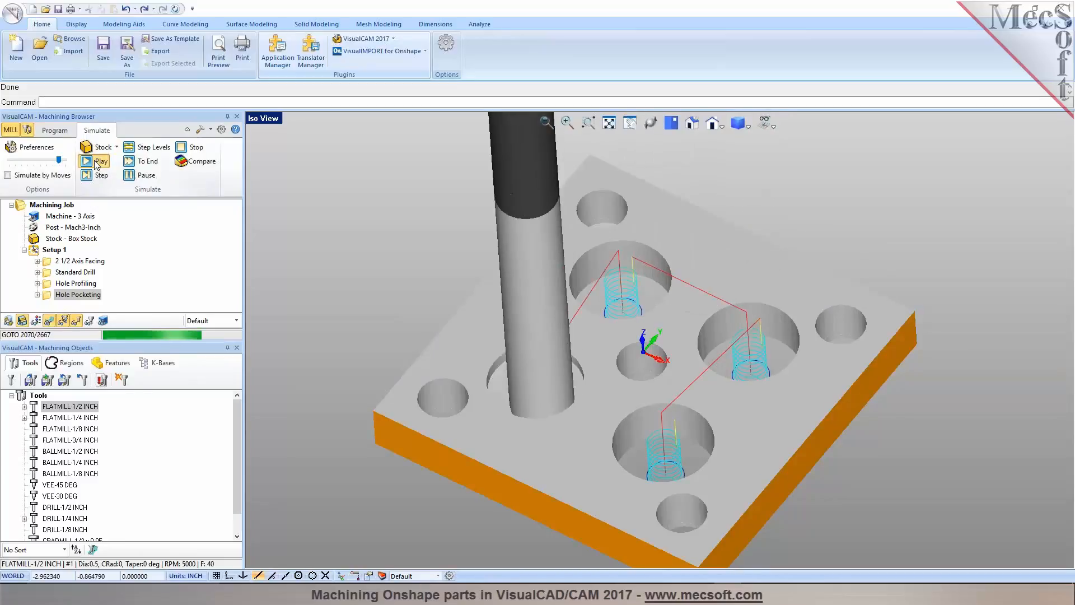
{"action": "left_click", "coordinate": [56, 130]}
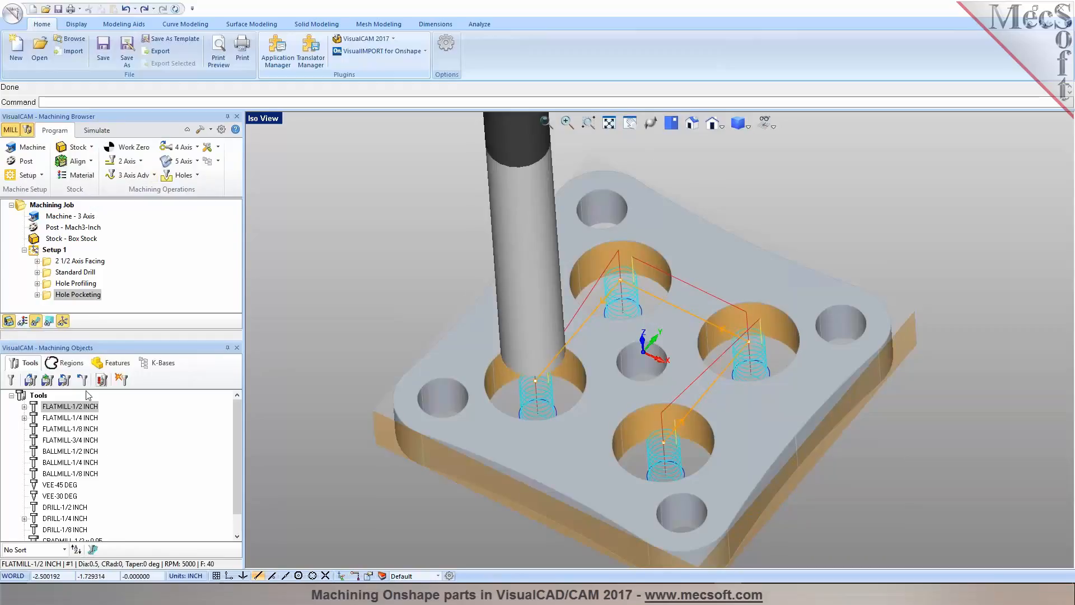
Start a 2 1/2 Axis Profiling operation on Planar Face Feature 1 with the climb cut direction
{"action": "left_click", "coordinate": [111, 363]}
{"action": "left_click", "coordinate": [78, 429]}
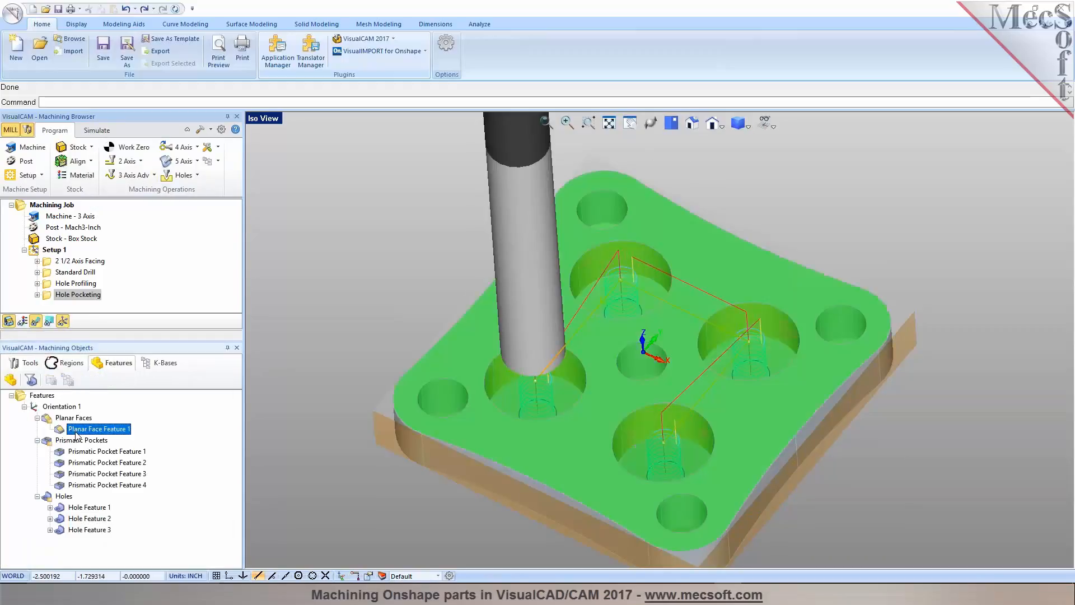
{"action": "right_click", "coordinate": [78, 435]}
{"action": "left_click", "coordinate": [108, 510]}
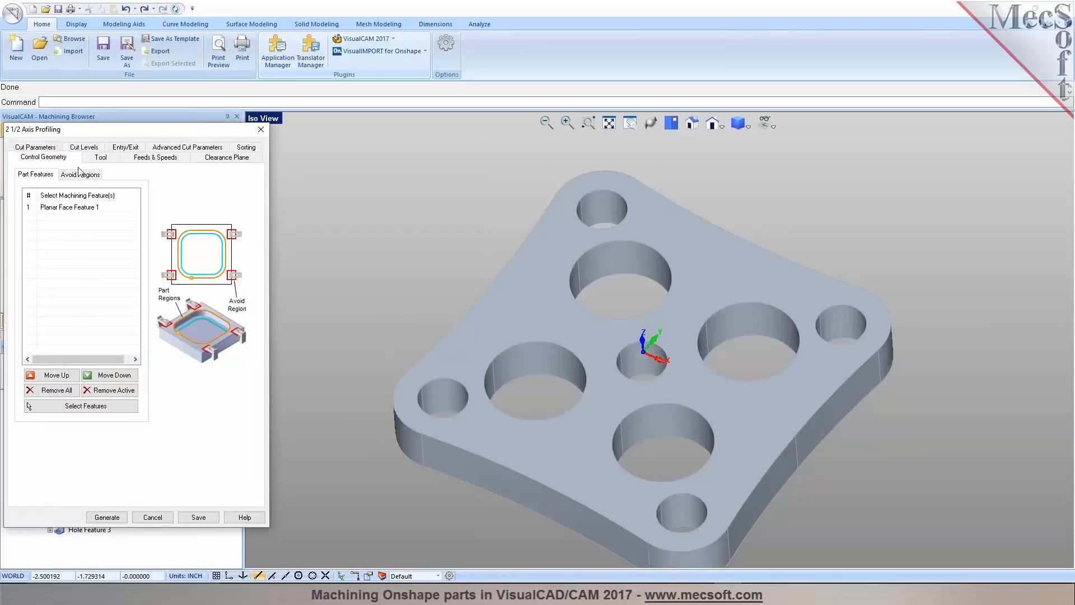
{"action": "left_click", "coordinate": [101, 158]}
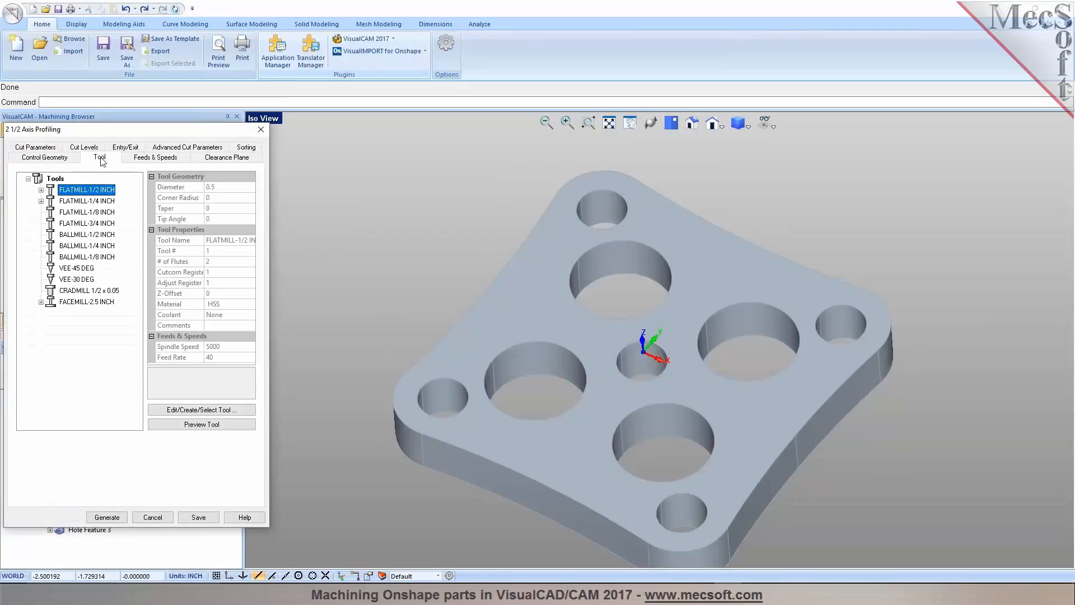
{"action": "left_click", "coordinate": [35, 148]}
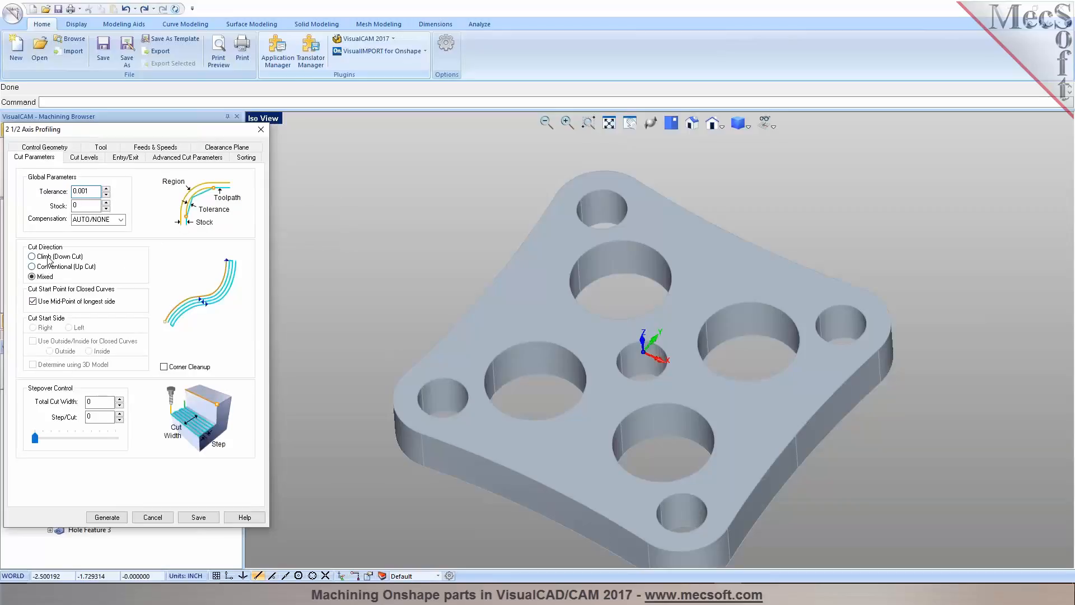
{"action": "left_click", "coordinate": [50, 256]}
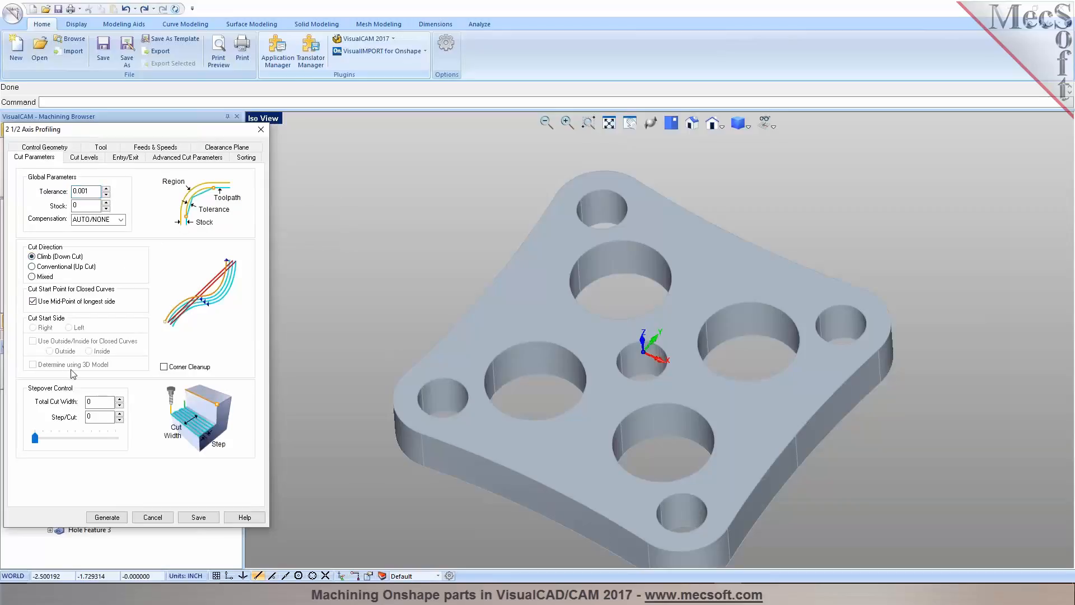
Set the profiling cut levels to a total finish depth of 0.4 and a finish depth per cut of 0.1
{"action": "left_click", "coordinate": [83, 157]}
{"action": "left_click", "coordinate": [101, 238]}
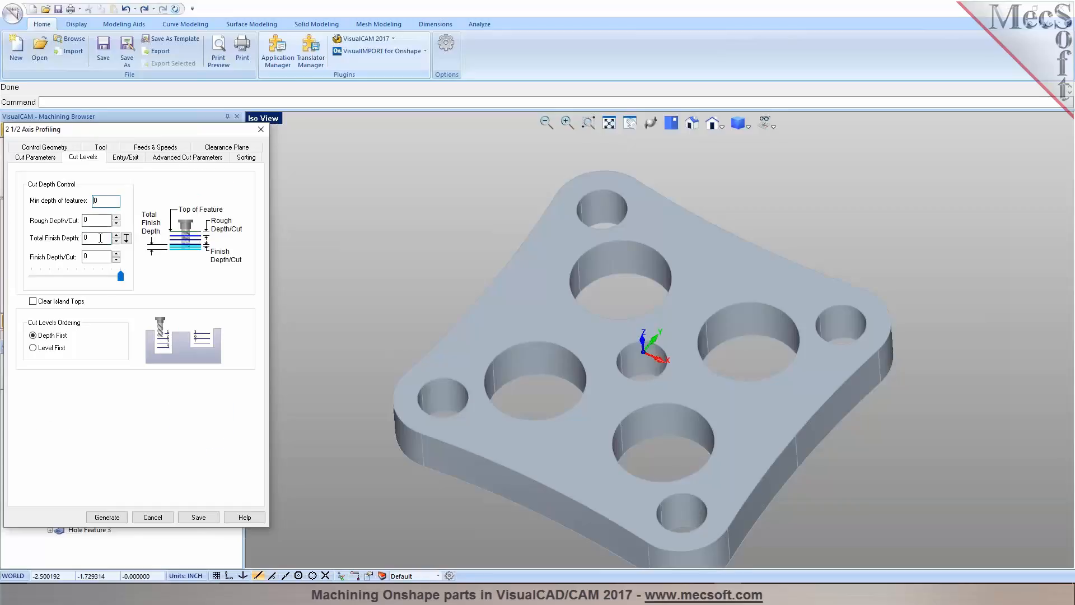
{"action": "type", "text": ".4"}
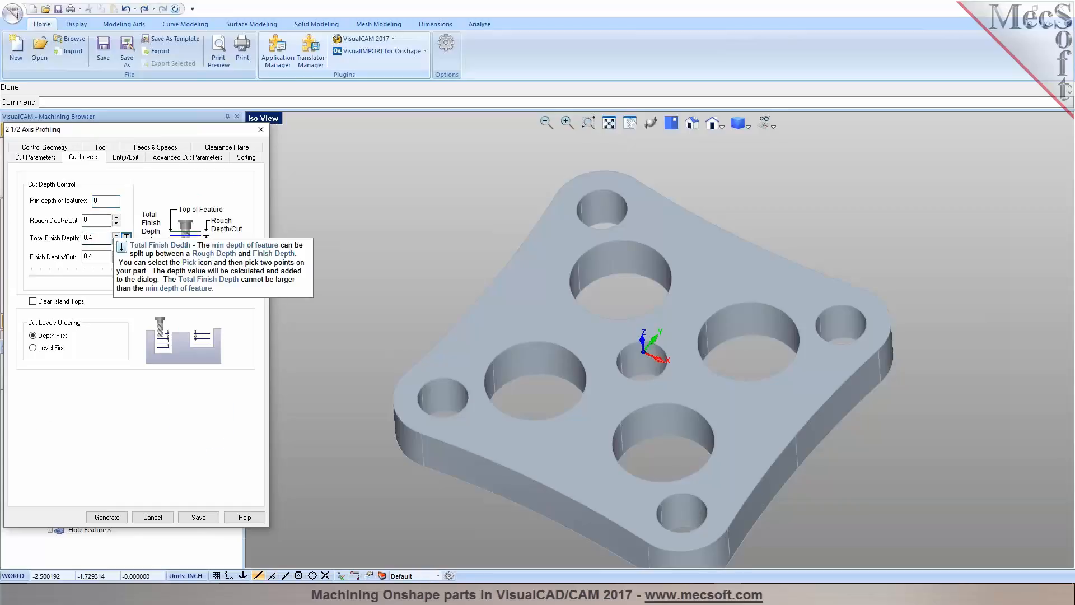
{"action": "key", "text": "Tab"}
{"action": "type", "text": "0.1"}
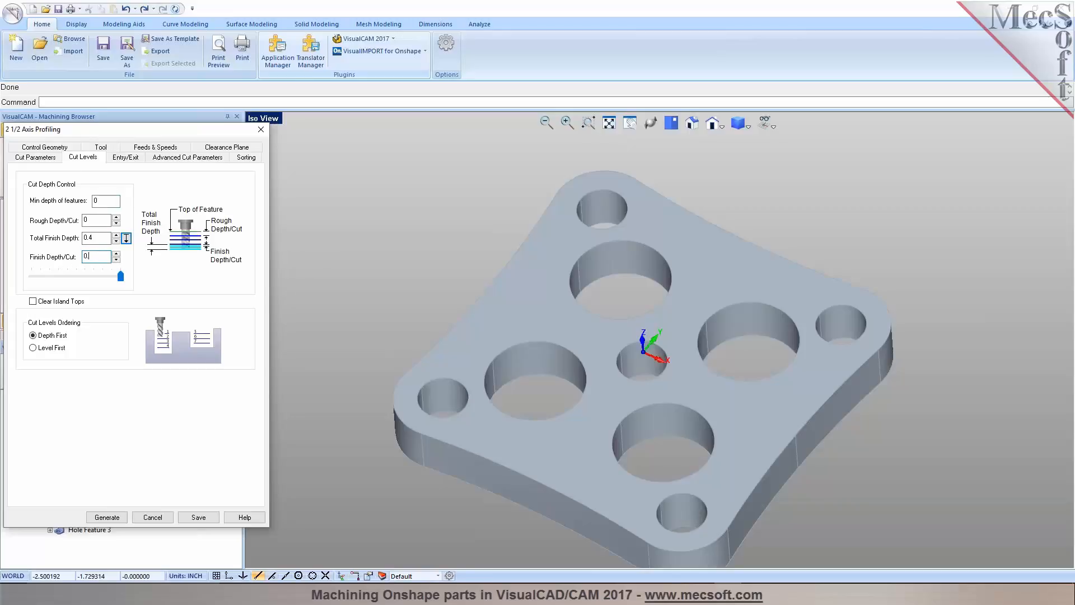
{"action": "key", "text": "Tab"}
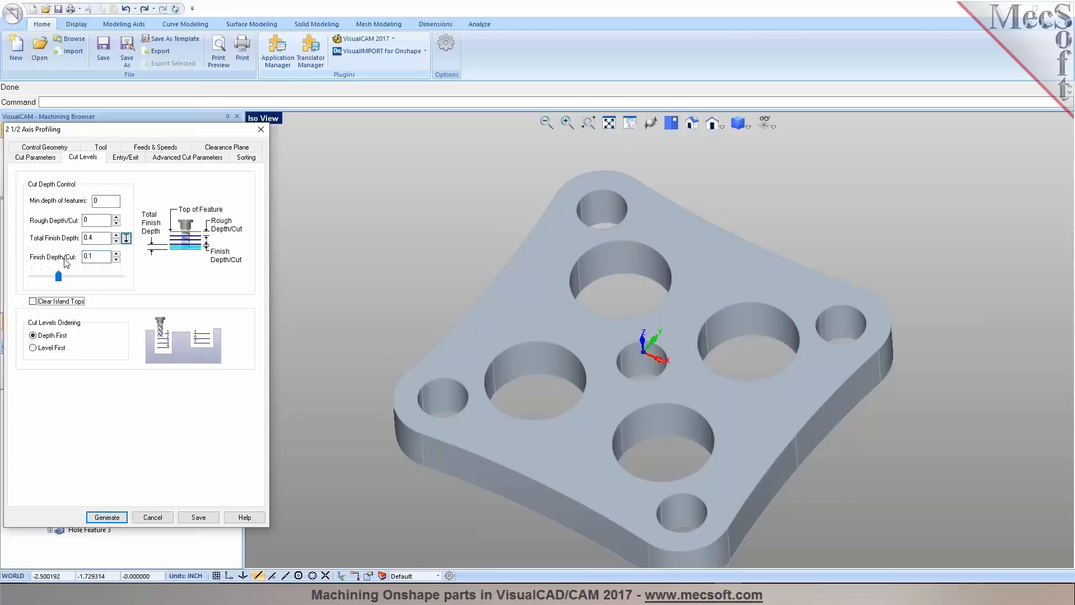
Apply entry/exit motions at each cut level and set the overlap distance for closed profiles to 0.1
{"action": "left_click", "coordinate": [126, 157]}
{"action": "left_click", "coordinate": [83, 494]}
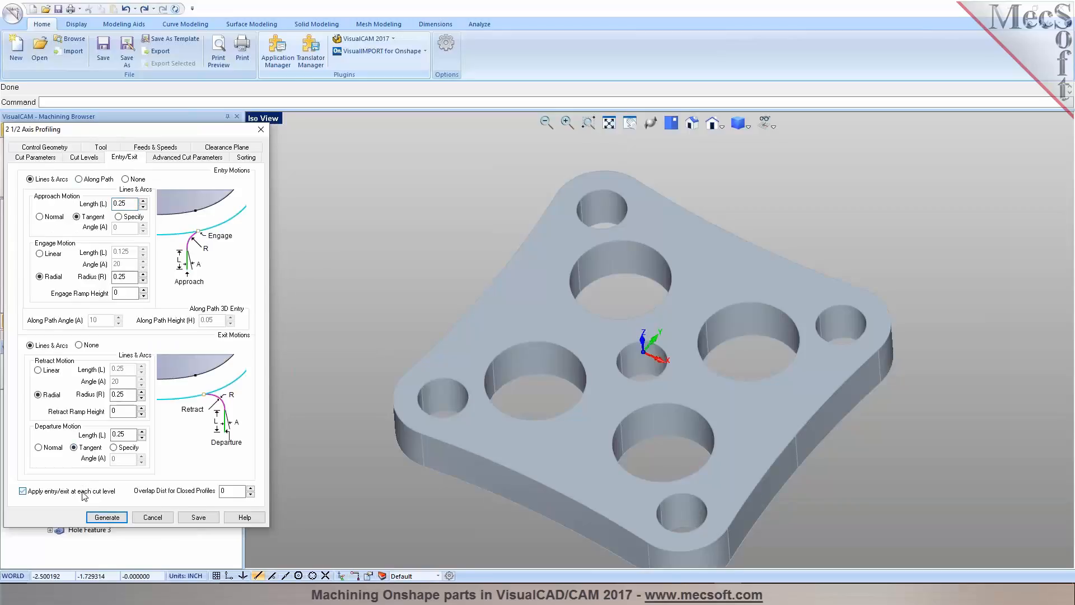
{"action": "left_click", "coordinate": [230, 491]}
{"action": "type", "text": "."}
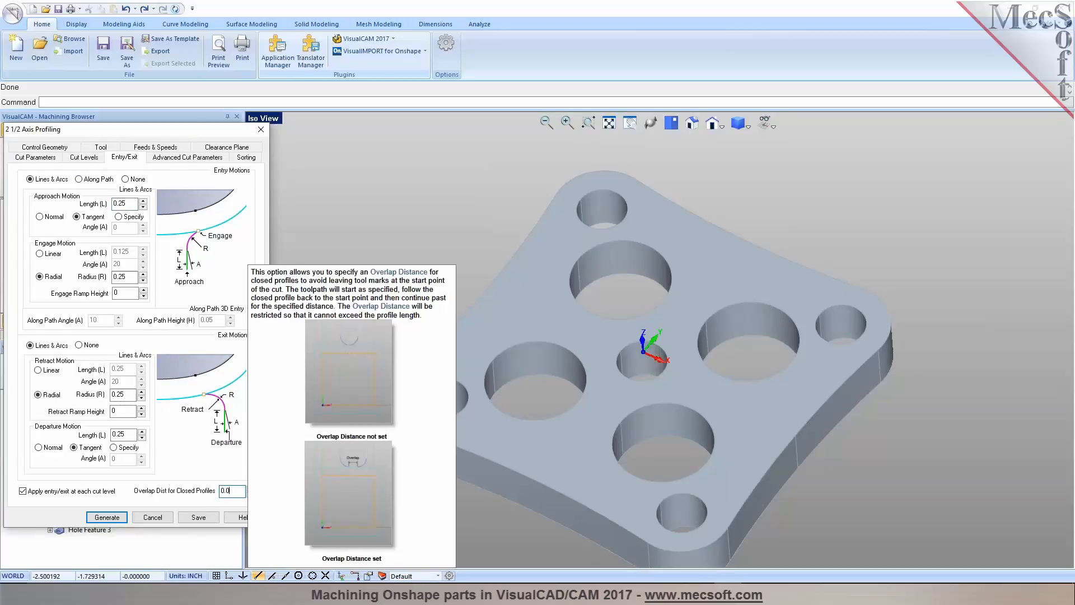
{"action": "type", "text": "1"}
Use Along Path entry with a path height of 0.1, then generate and inspect the 2 1/2 Axis Profiling toolpath
{"action": "left_click", "coordinate": [79, 179]}
{"action": "left_click_drag", "start_coordinate": [216, 321], "coordinate": [199, 321]}
{"action": "type", "text": "0.1"}
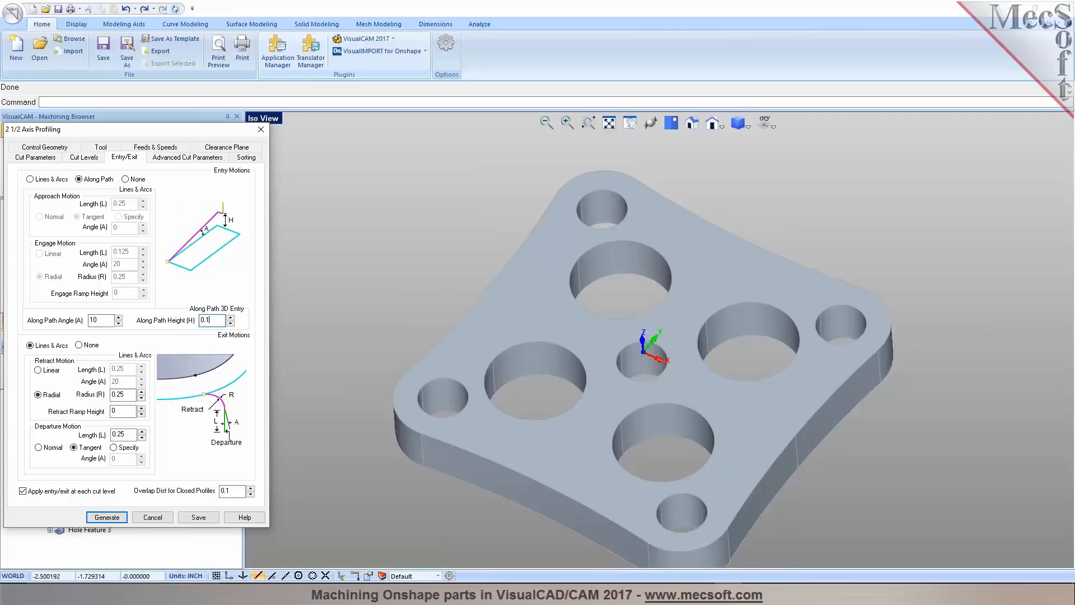
{"action": "left_click", "coordinate": [107, 517]}
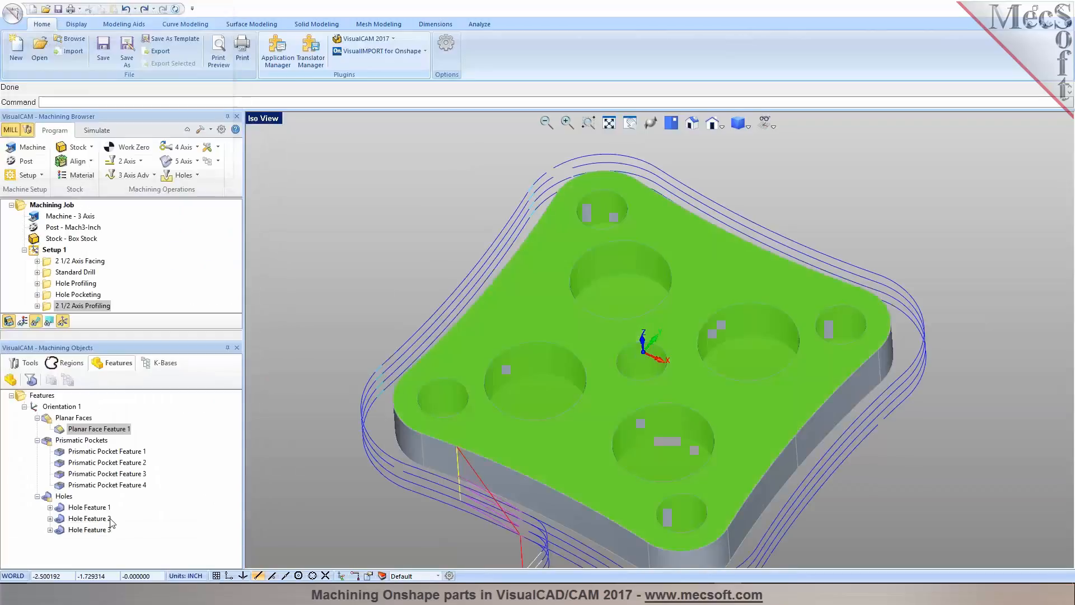
{"action": "scroll", "coordinate": [560, 287], "scroll_direction": "down", "scroll_amount": 3}
{"action": "middle_click_drag", "start_coordinate": [560, 287], "coordinate": [559, 336]}
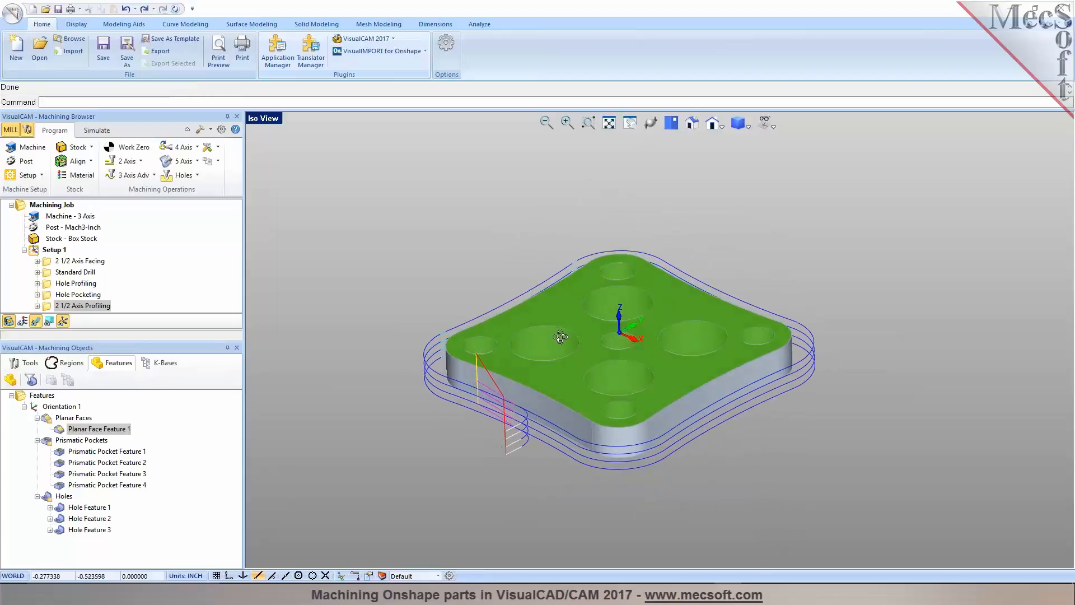
Simulate the 2 1/2 Axis Profiling operation, inspect the finished plate, and return to programming
{"action": "left_click", "coordinate": [97, 130]}
{"action": "left_click", "coordinate": [94, 162]}
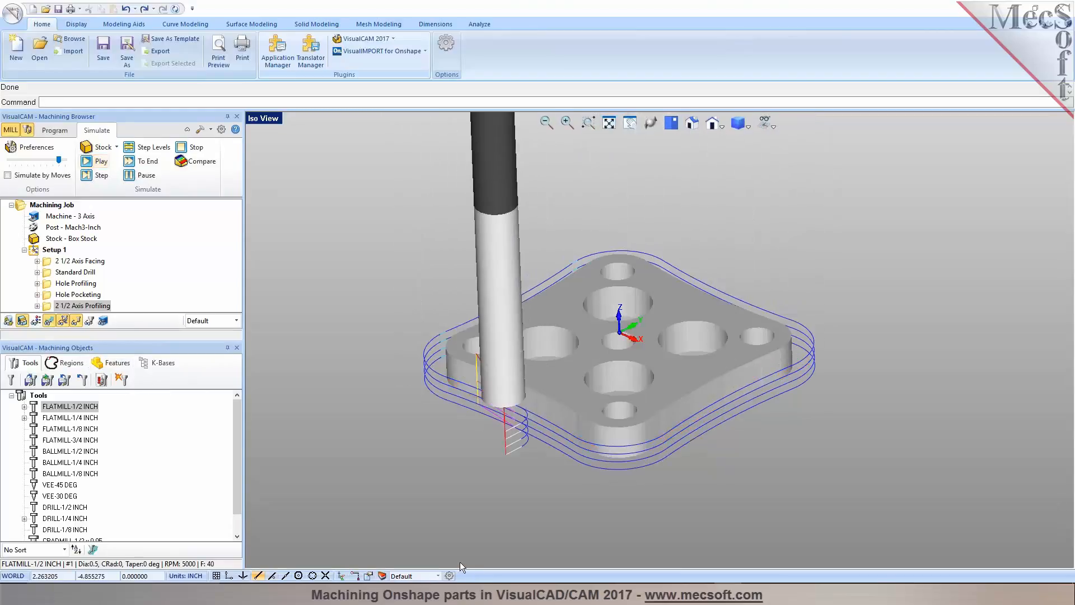
{"action": "middle_click_drag", "start_coordinate": [591, 504], "coordinate": [637, 443]}
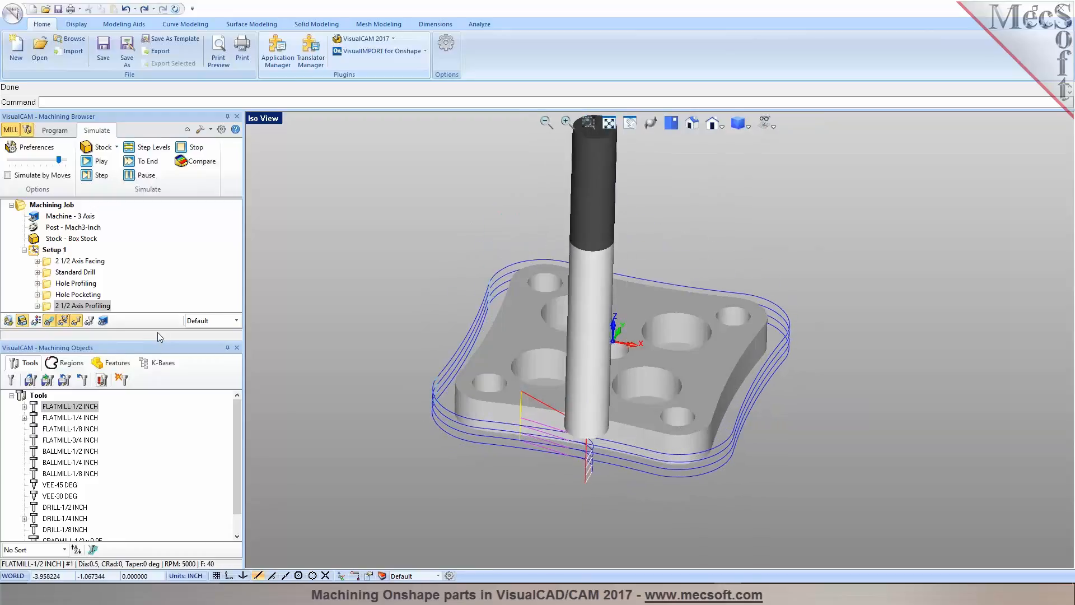
{"action": "left_click", "coordinate": [54, 130]}
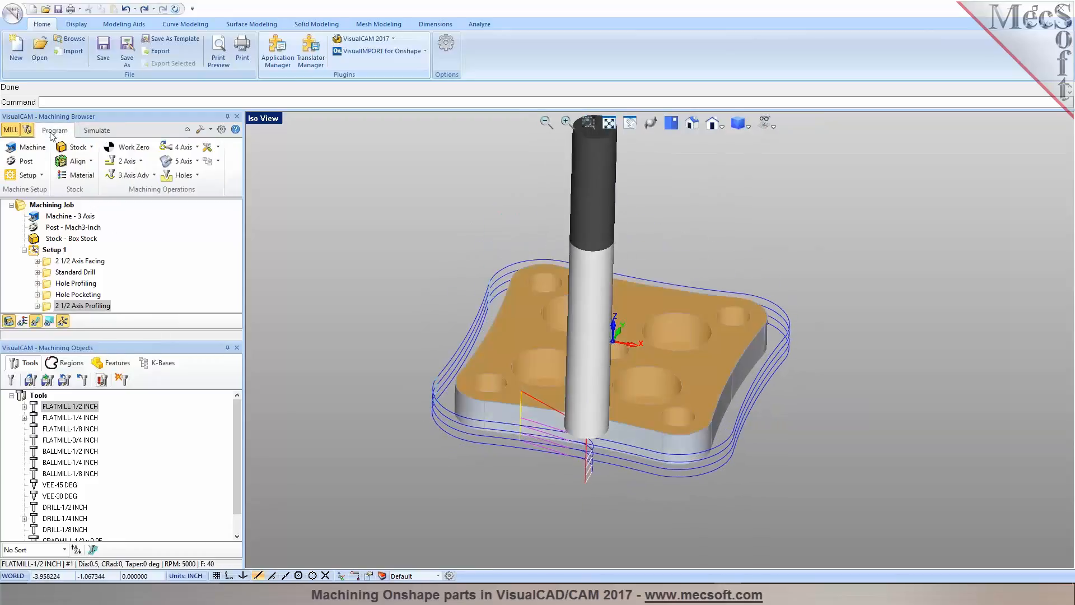
Select the whole Machining Job and review the plate inside its stock without any toolpath displayed
{"action": "left_click", "coordinate": [52, 206]}
{"action": "scroll", "coordinate": [569, 310], "scroll_direction": "up", "scroll_amount": 4}
{"action": "mouse_move", "coordinate": [676, 349]}
{"action": "middle_mouse_down"}
{"action": "mouse_move", "coordinate": [660, 354]}
{"action": "mouse_move", "coordinate": [677, 364]}
{"action": "middle_mouse_up"}
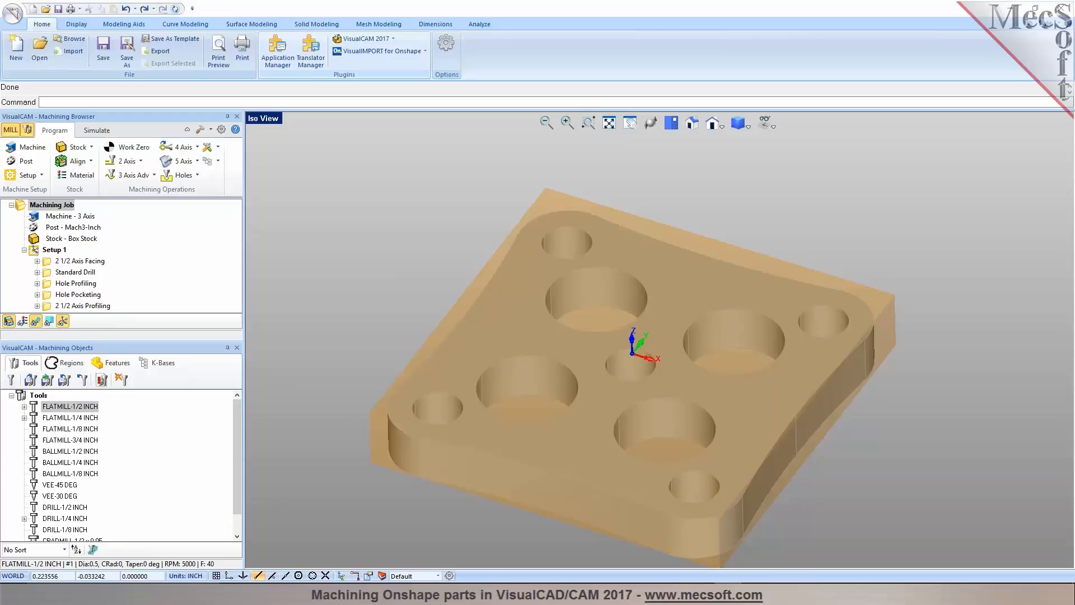
{"action": "scroll", "coordinate": [637, 220], "scroll_direction": "down", "scroll_amount": 2}
{"action": "scroll", "coordinate": [644, 298], "scroll_direction": "up", "scroll_amount": 1}
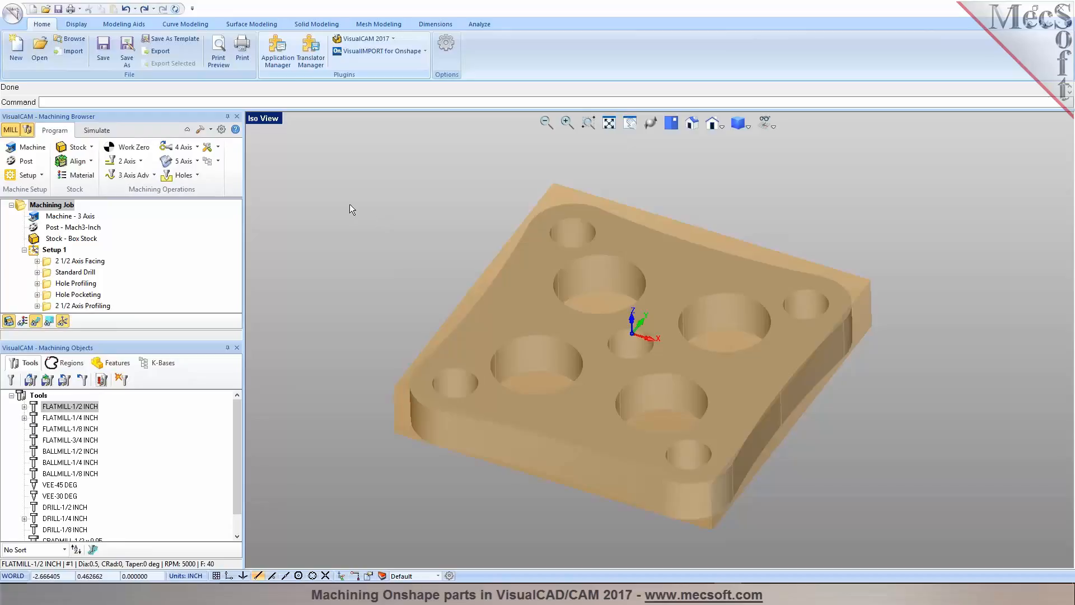
Review the file types supported for opening parts, then dismiss the file selection without loading anything
{"action": "left_click", "coordinate": [47, 54]}
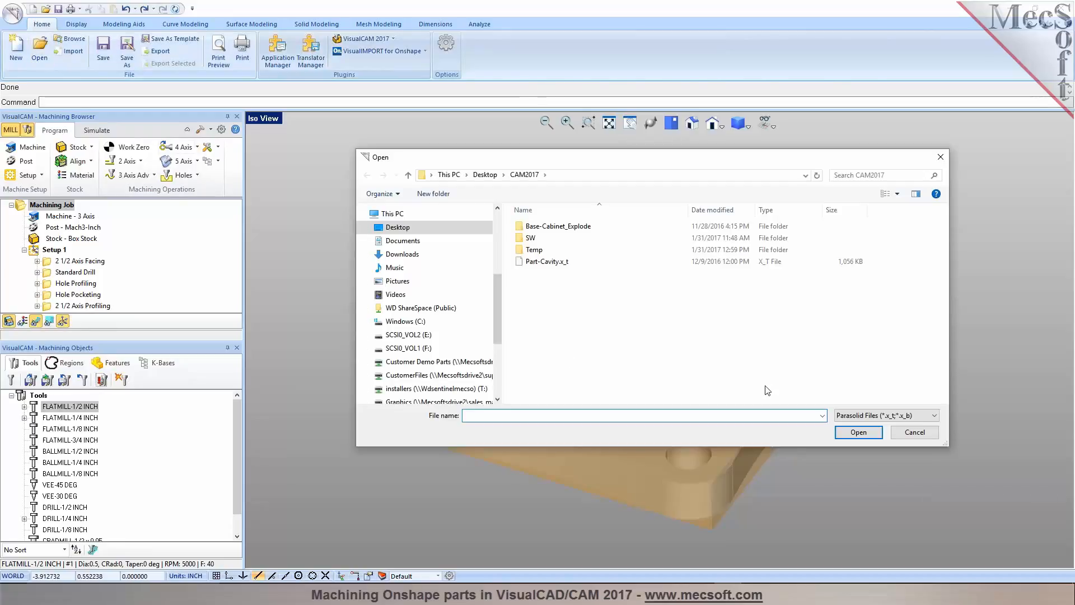
{"action": "left_click", "coordinate": [860, 416]}
{"action": "left_click", "coordinate": [885, 404]}
{"action": "left_click", "coordinate": [906, 431]}
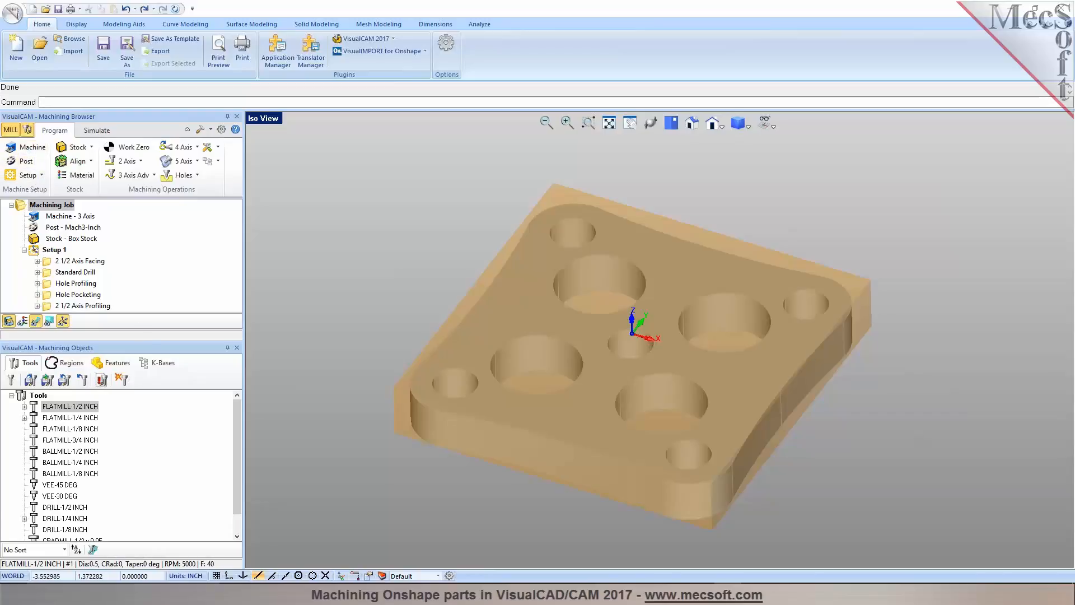
Enlarge the Machining Browser area so the complete list of operations has more room
{"action": "left_click_drag", "start_coordinate": [149, 339], "coordinate": [150, 415]}
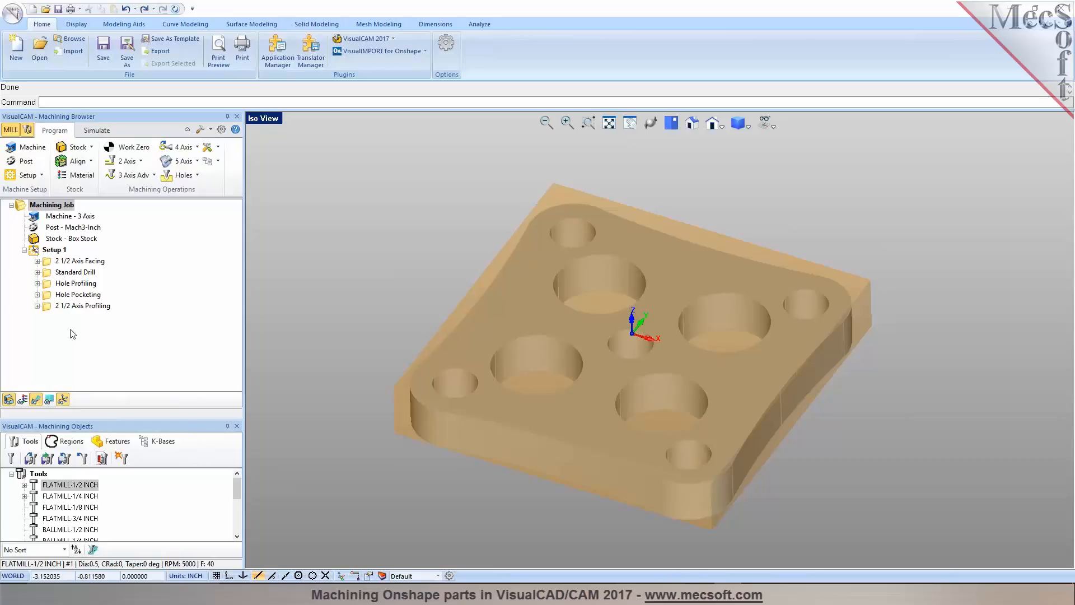
{"action": "left_click", "coordinate": [219, 165]}
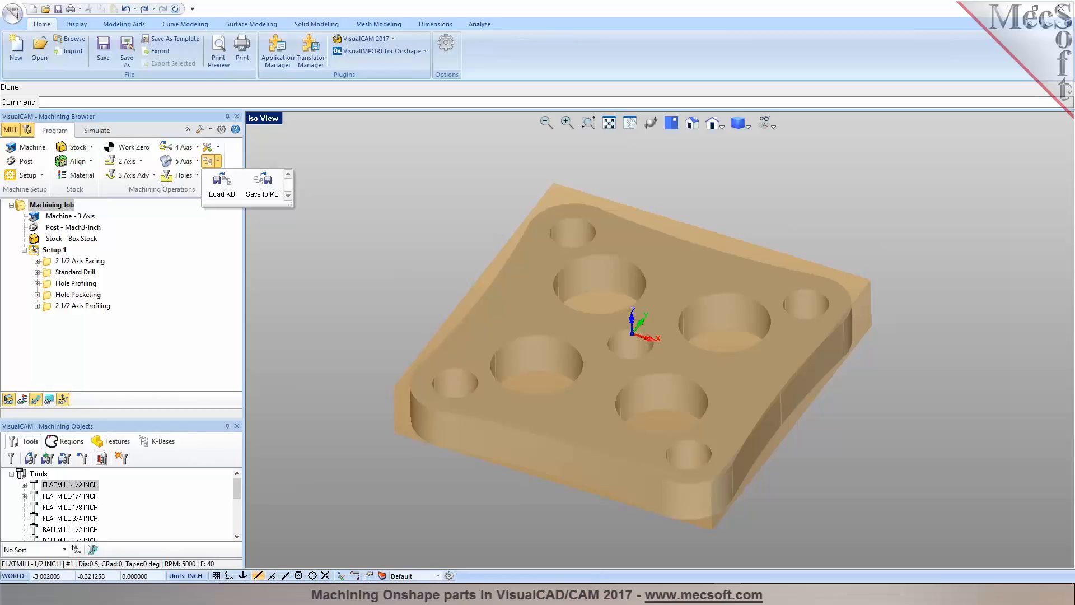
{"action": "left_click", "coordinate": [280, 232]}
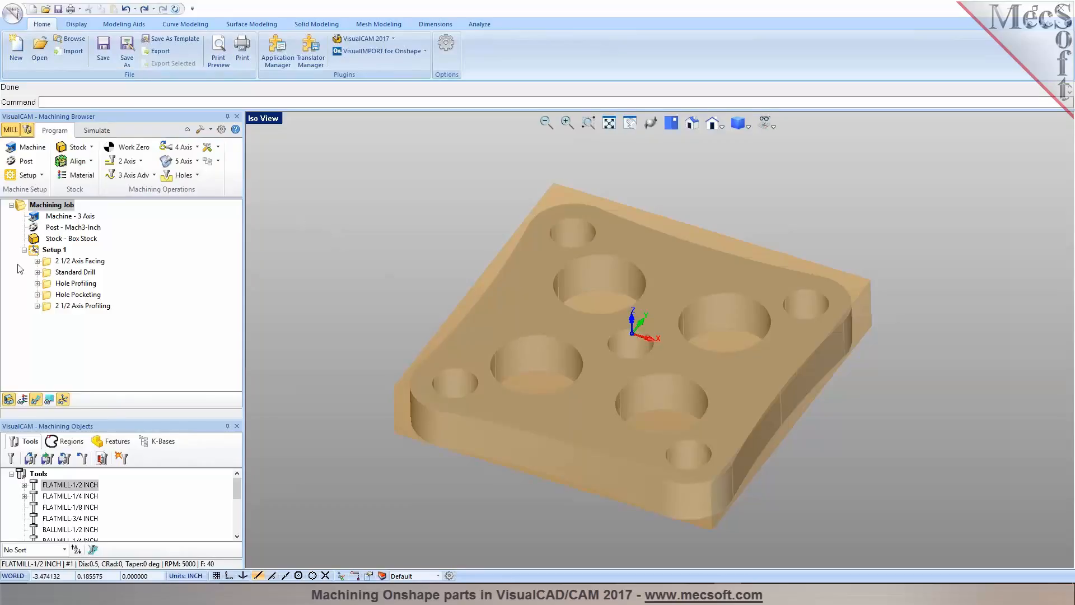
Display the 2 1/2 Axis Facing toolpath and then the Standard Drill toolpath, and examine the drilled holes
{"action": "left_click", "coordinate": [37, 260]}
{"action": "left_click", "coordinate": [37, 261]}
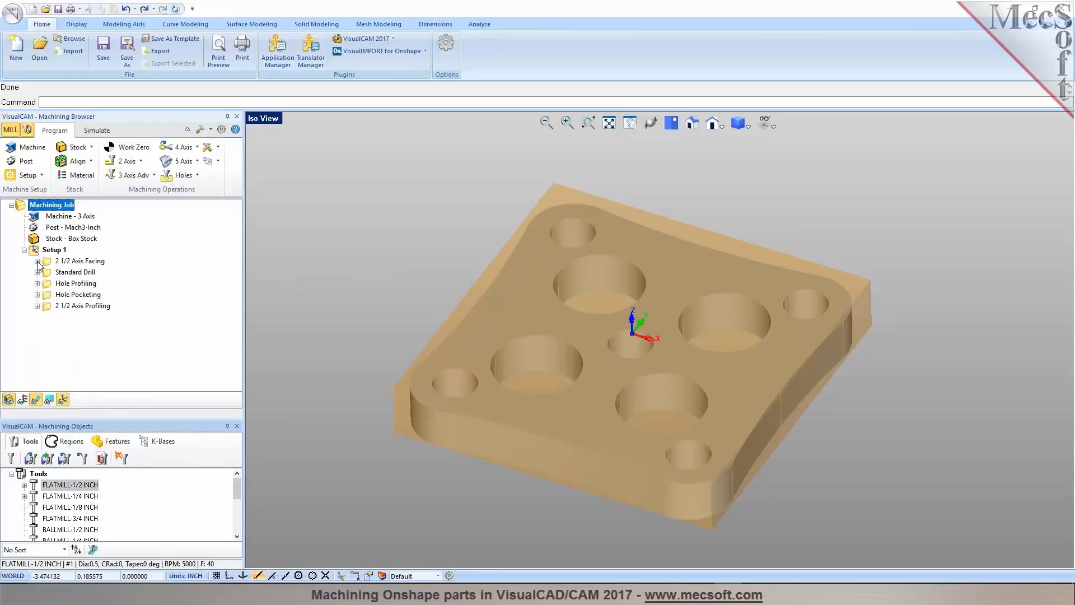
{"action": "left_click", "coordinate": [69, 261]}
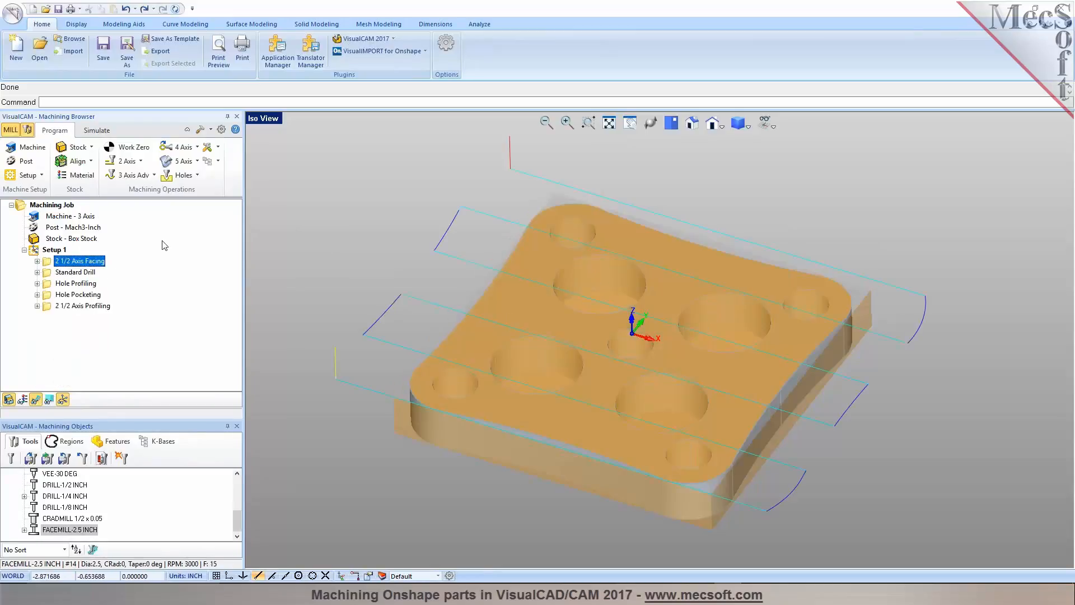
{"action": "left_click", "coordinate": [73, 273]}
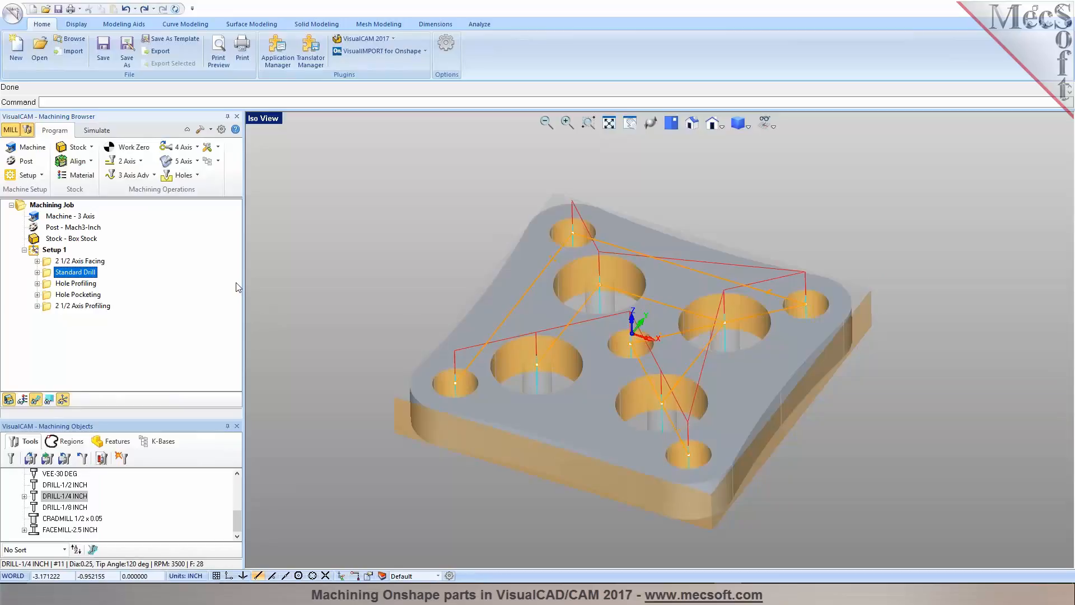
{"action": "scroll", "coordinate": [354, 287], "scroll_direction": "down", "scroll_amount": 1}
{"action": "mouse_move", "coordinate": [393, 292]}
{"action": "middle_mouse_down"}
{"action": "mouse_move", "coordinate": [376, 290]}
{"action": "mouse_move", "coordinate": [395, 295]}
{"action": "mouse_move", "coordinate": [386, 290]}
{"action": "middle_mouse_up"}
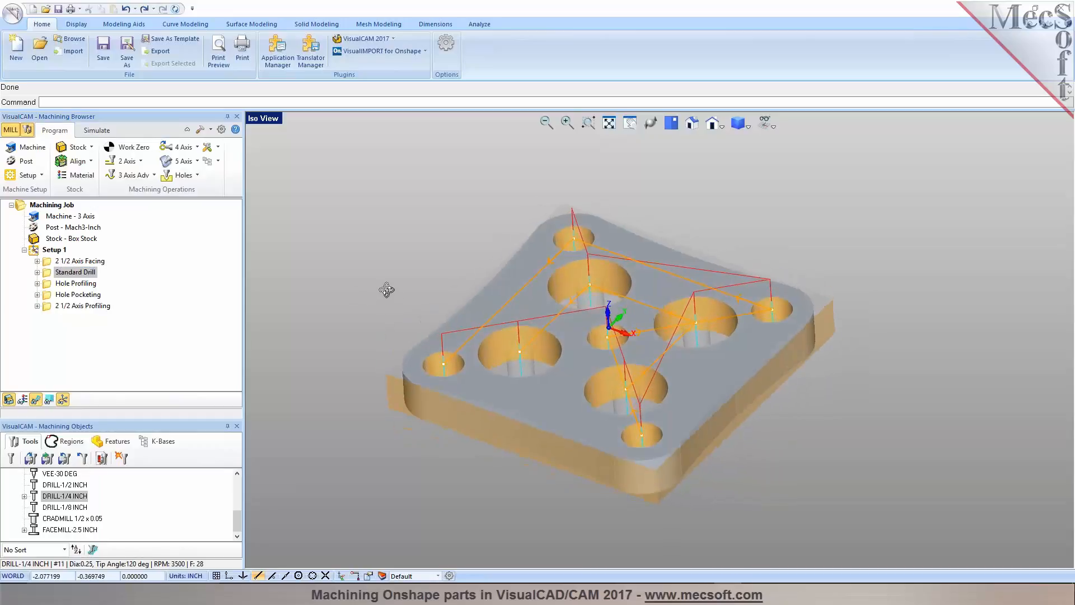
{"action": "scroll", "coordinate": [311, 343], "scroll_direction": "up", "scroll_amount": 1}
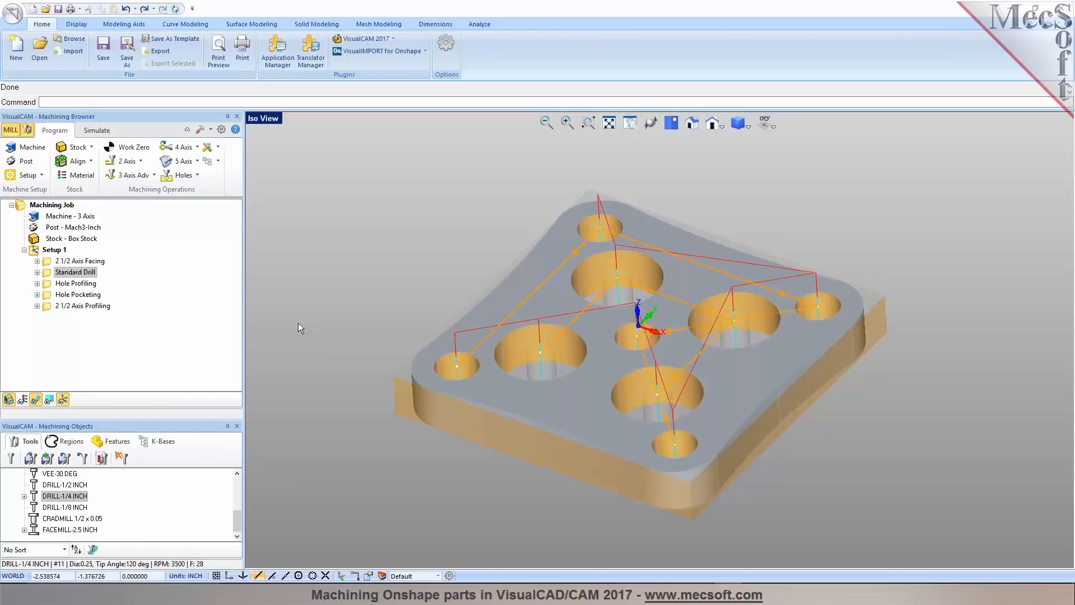
{"action": "middle_click_drag", "start_coordinate": [787, 428], "coordinate": [828, 437]}
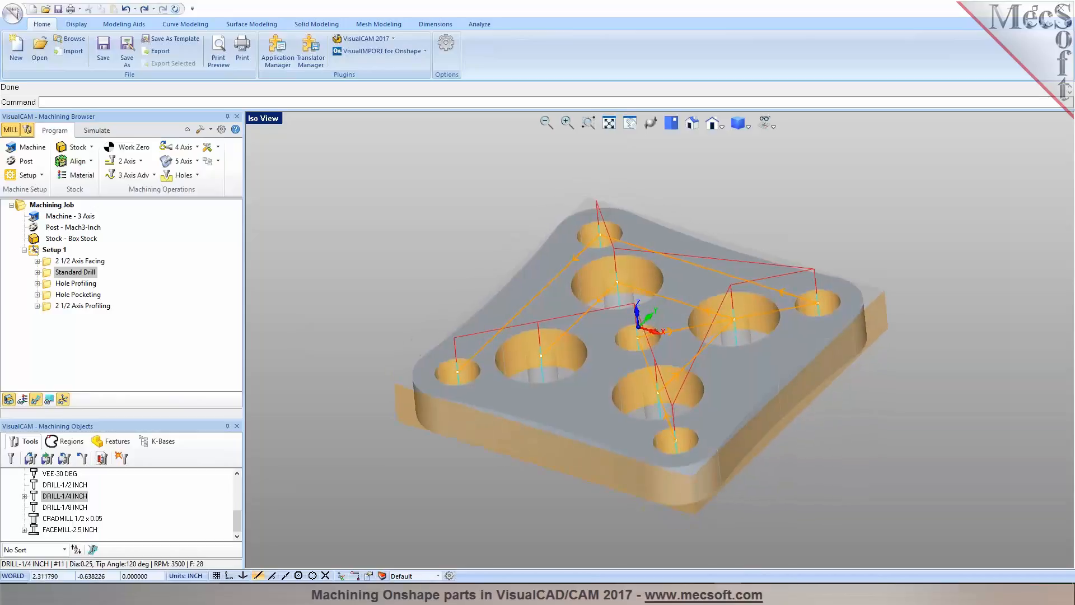
Enlarge the Machining Objects area and show its knowledge bases
{"action": "left_click", "coordinate": [219, 160]}
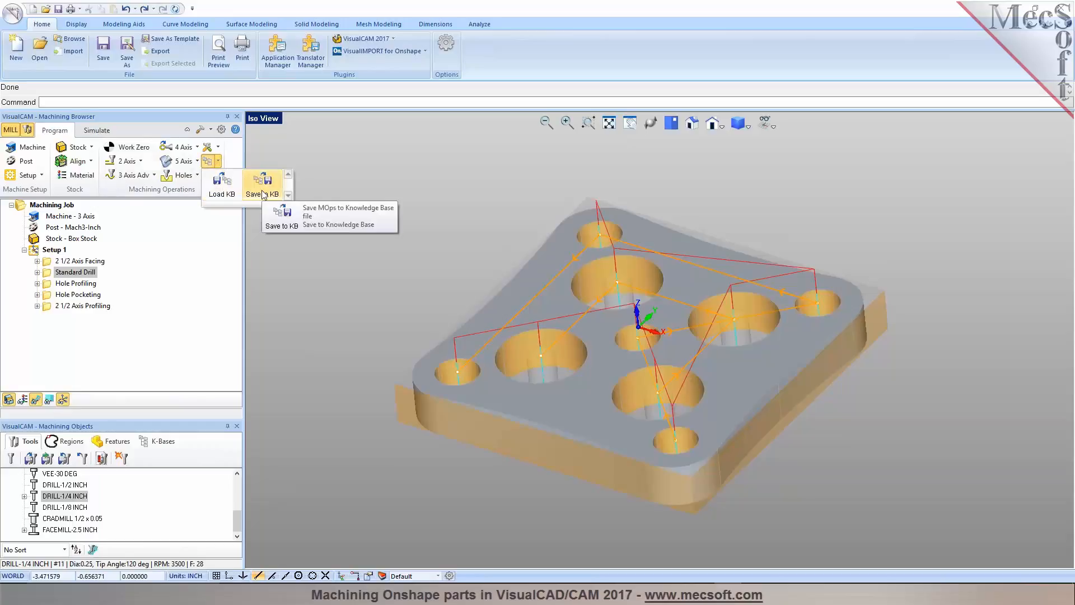
{"action": "left_click", "coordinate": [262, 194]}
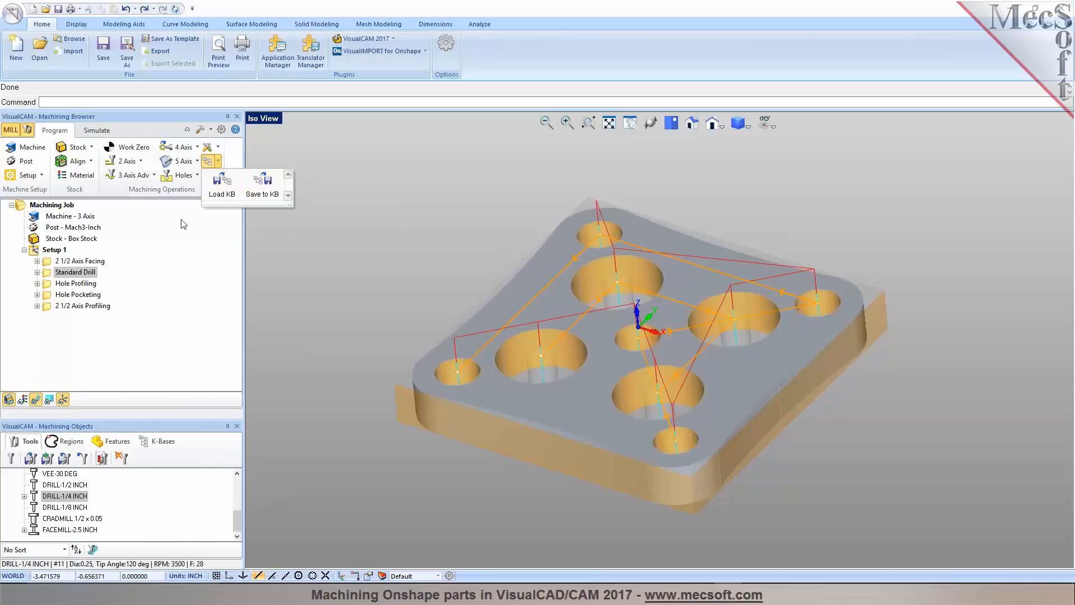
{"action": "left_click_drag", "start_coordinate": [153, 417], "coordinate": [168, 365]}
{"action": "left_click", "coordinate": [160, 385]}
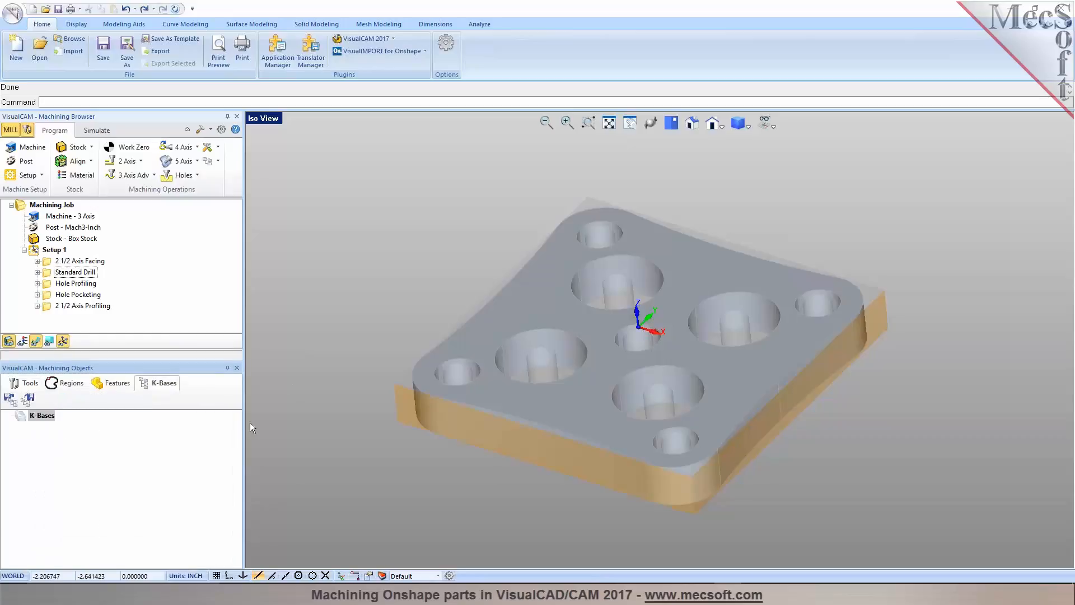
Open the recent document Mold Middle2.vcp, answering the prompt about the current file
{"action": "left_click", "coordinate": [11, 15]}
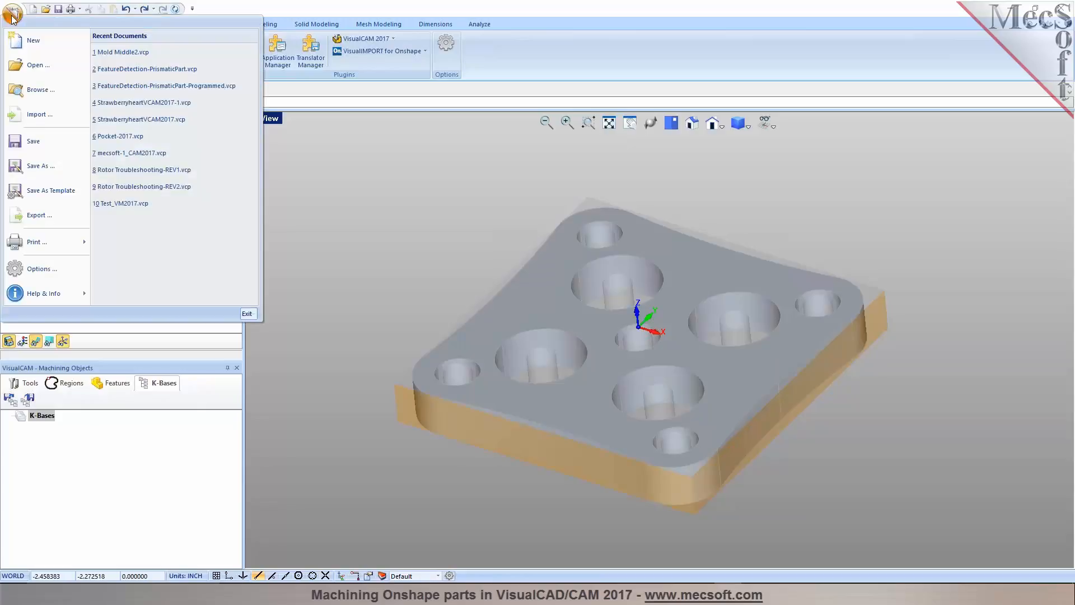
{"action": "left_click", "coordinate": [112, 53]}
{"action": "left_click", "coordinate": [566, 323]}
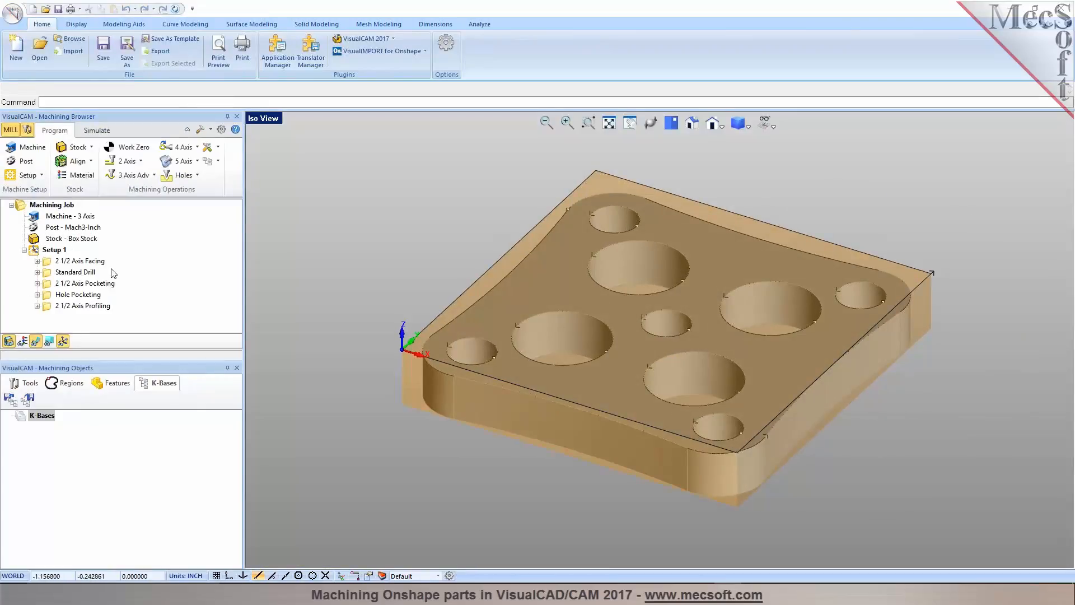
Save the machining operations of Setup 1 to the Desktop as the knowledge base file Mold Middle2.vkb
{"action": "left_click", "coordinate": [56, 251]}
{"action": "left_click", "coordinate": [218, 161]}
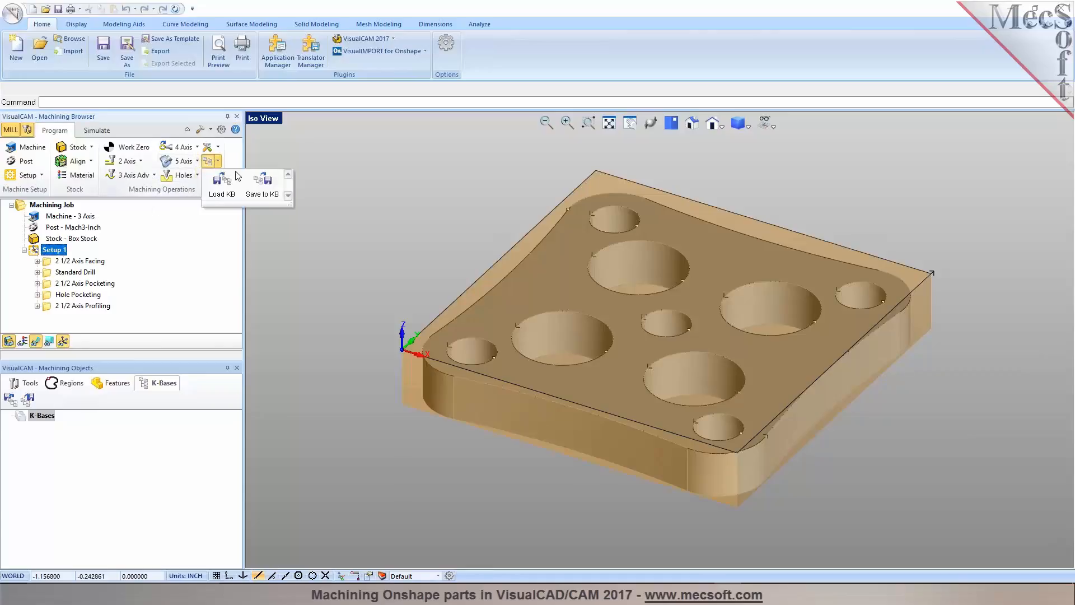
{"action": "left_click", "coordinate": [262, 182]}
{"action": "scroll", "coordinate": [401, 225], "scroll_direction": "up", "scroll_amount": 3}
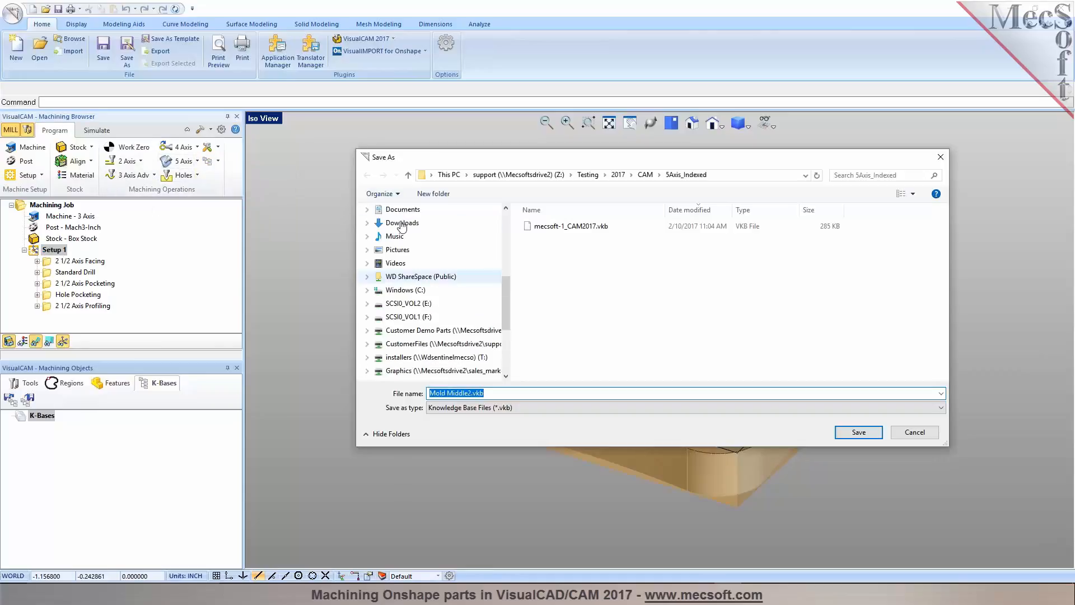
{"action": "scroll", "coordinate": [402, 226], "scroll_direction": "up", "scroll_amount": 3}
{"action": "left_click", "coordinate": [398, 258]}
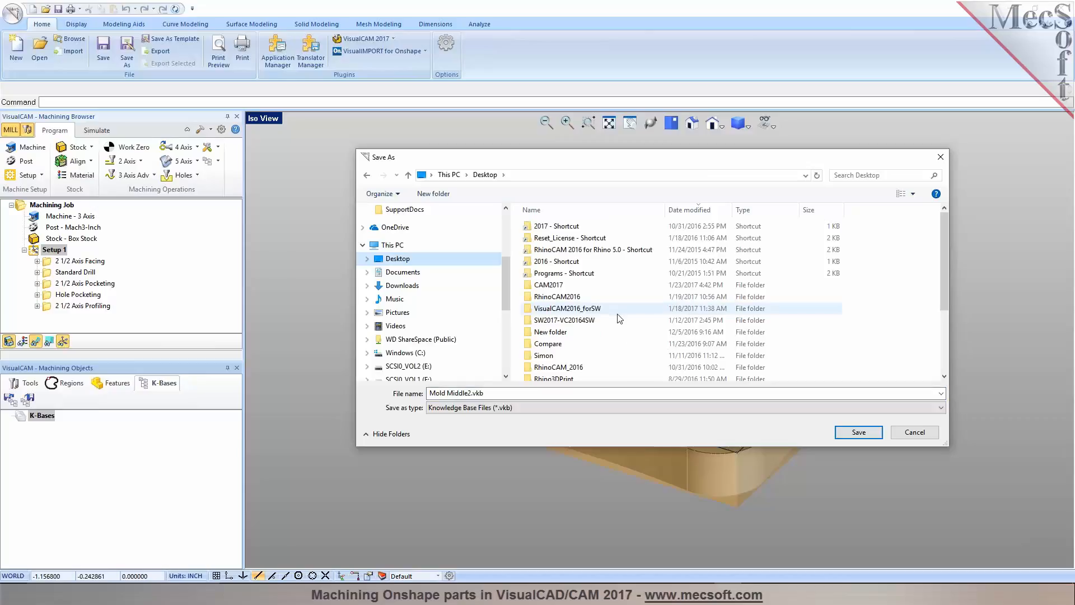
{"action": "left_click", "coordinate": [859, 432]}
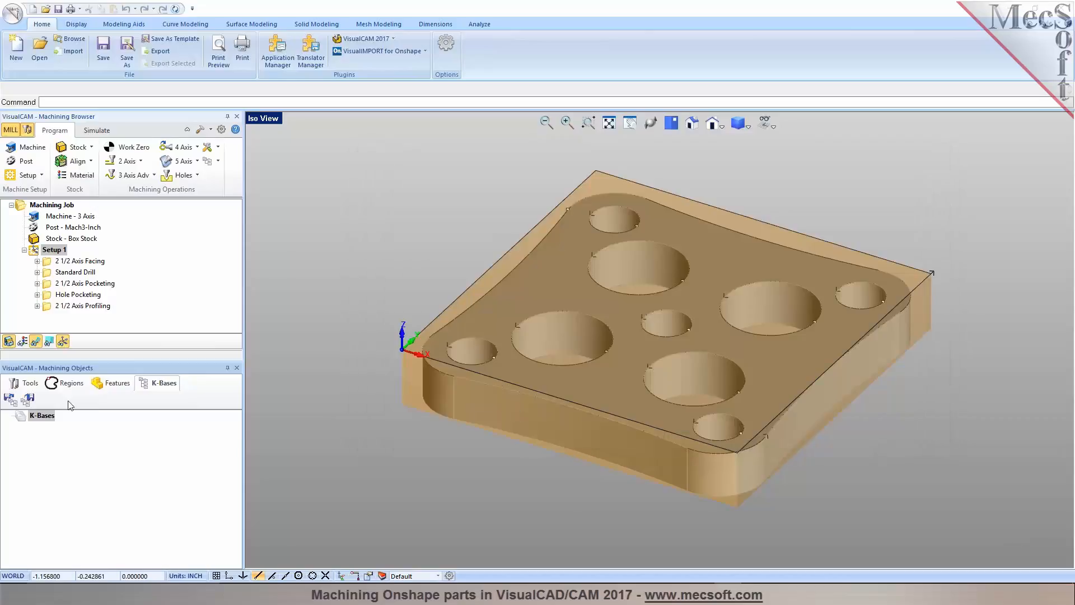
Load the saved Setup 1 knowledge base into K-Bases and decline to set selection rules
{"action": "left_click", "coordinate": [12, 400]}
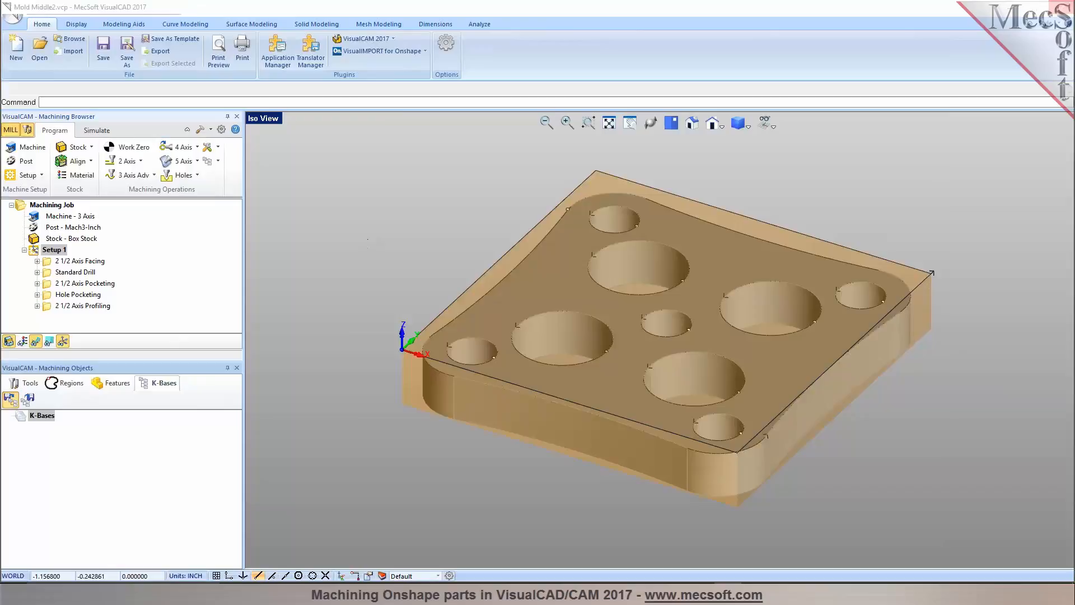
{"action": "left_click", "coordinate": [393, 228]}
{"action": "left_click", "coordinate": [587, 227]}
{"action": "left_click", "coordinate": [865, 429]}
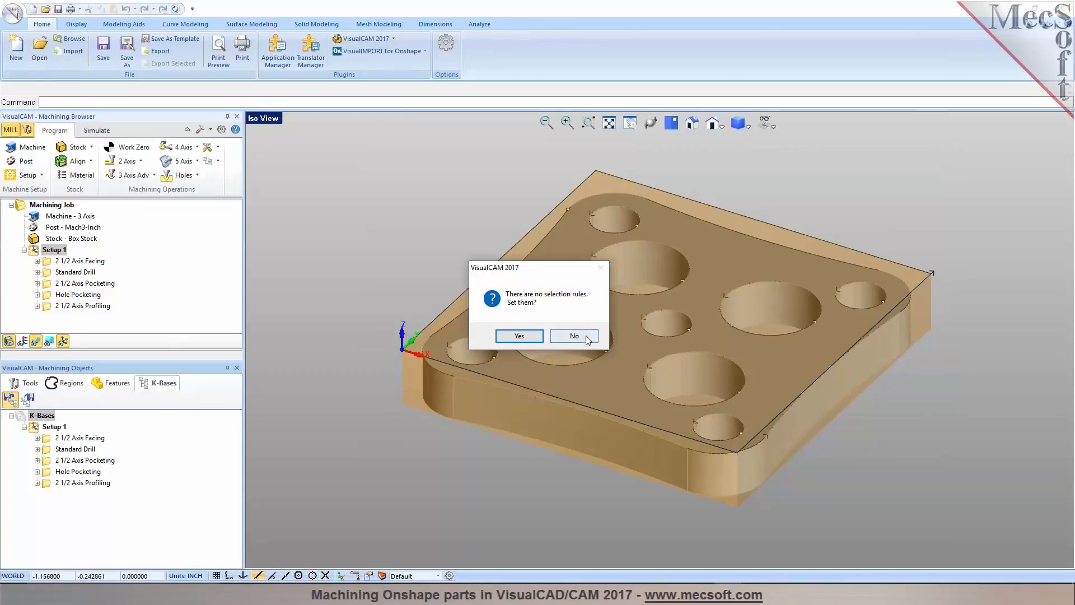
{"action": "left_click", "coordinate": [572, 337]}
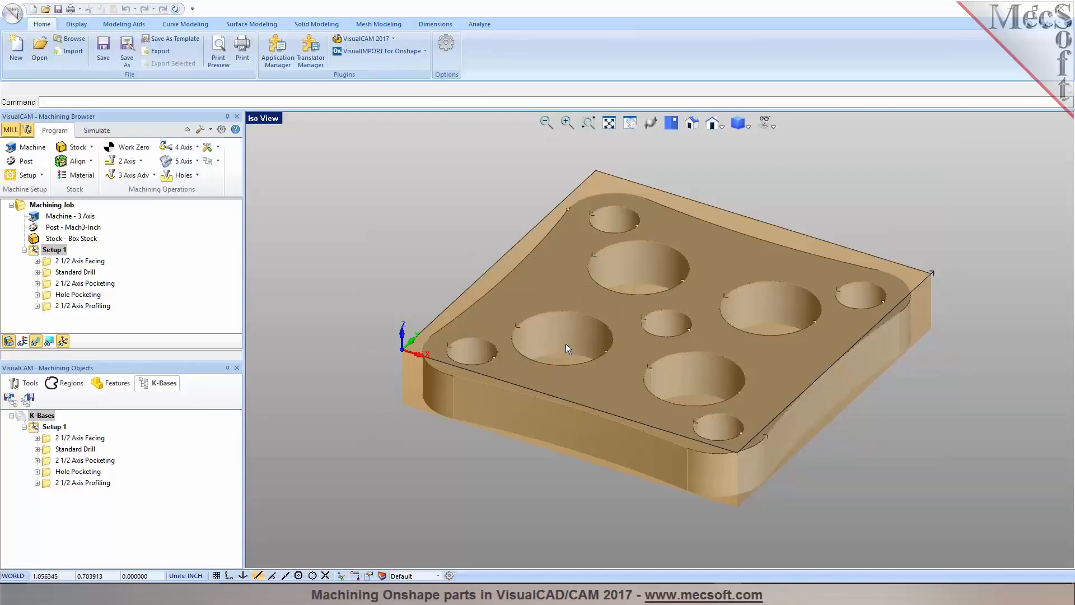
Define the knowledge base Standard Drill selection rules to accept only circles, with the diameter range filter for arcs/circles enabled
{"action": "left_click", "coordinate": [83, 438]}
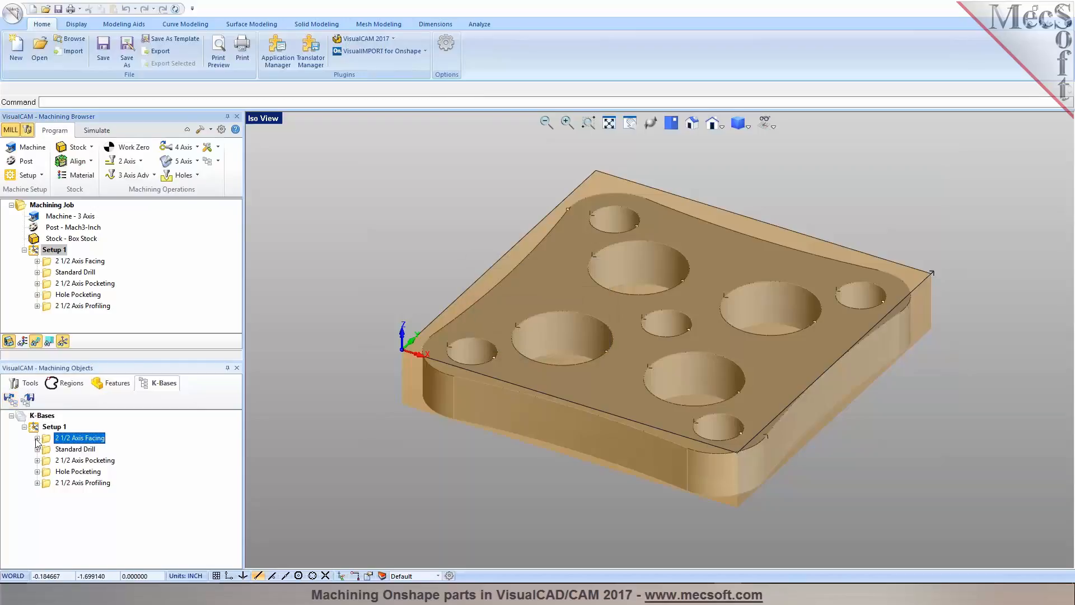
{"action": "left_click", "coordinate": [37, 437]}
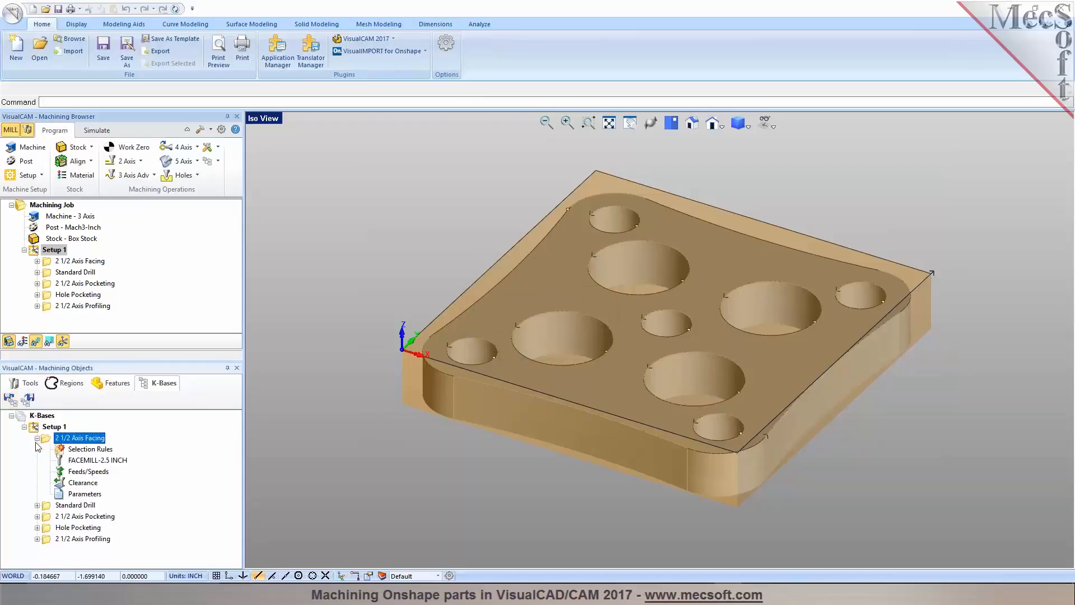
{"action": "left_click", "coordinate": [37, 506]}
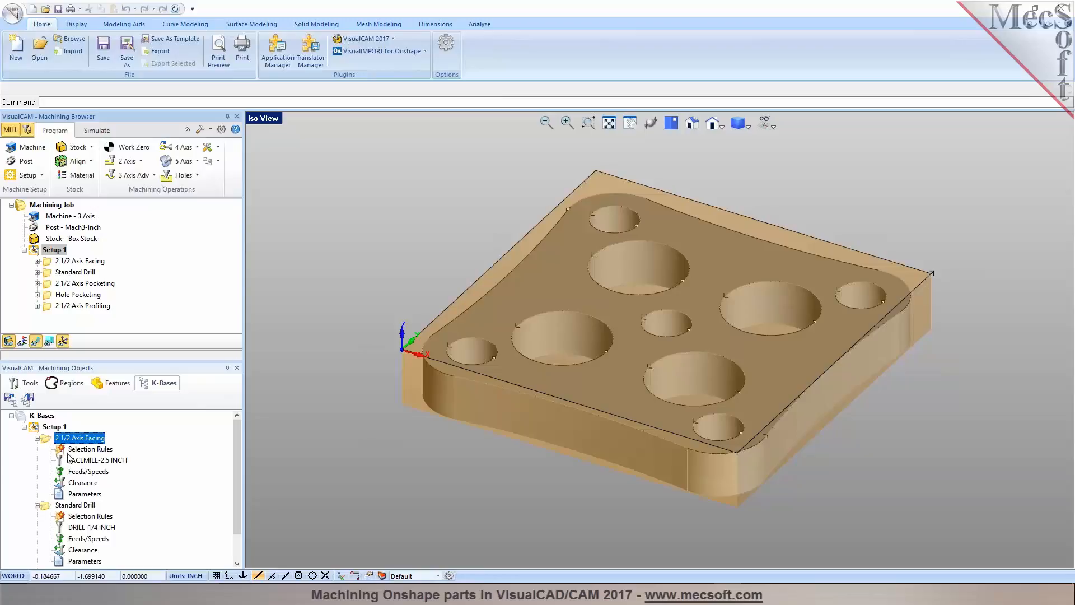
{"action": "double_click", "coordinate": [70, 519]}
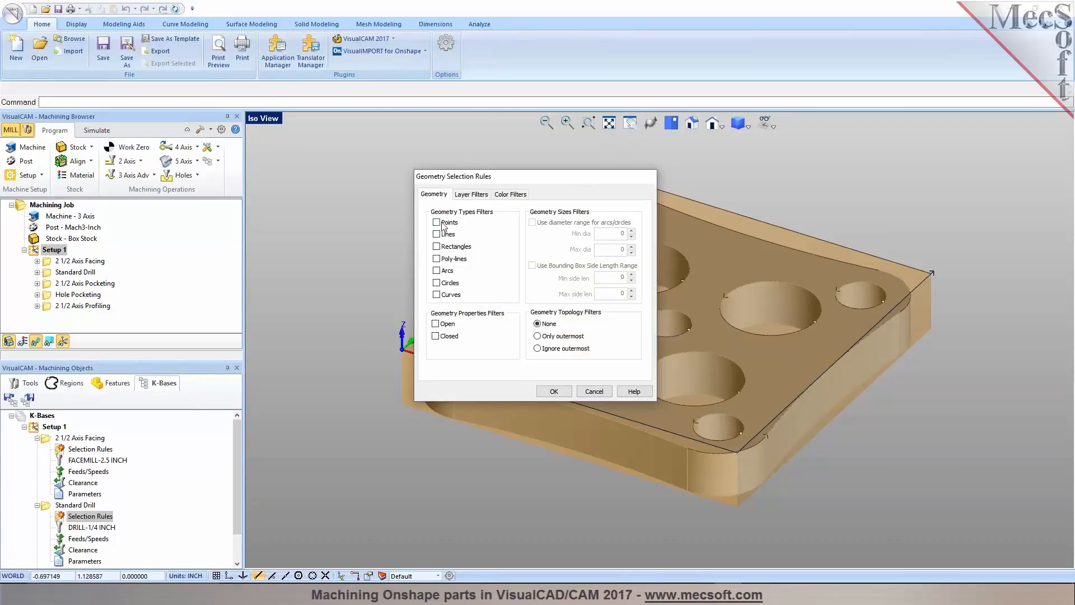
{"action": "left_click", "coordinate": [436, 271]}
{"action": "left_click", "coordinate": [436, 282]}
{"action": "left_click", "coordinate": [567, 223]}
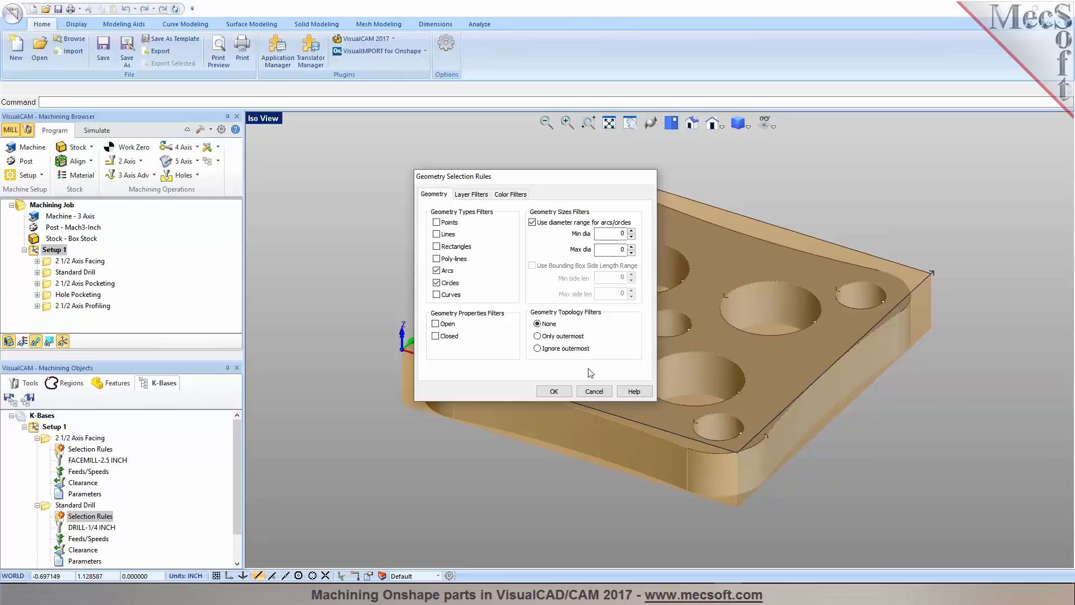
{"action": "left_click", "coordinate": [436, 271]}
{"action": "left_click", "coordinate": [617, 251]}
{"action": "type", "text": "2"}
{"action": "left_click", "coordinate": [555, 392]}
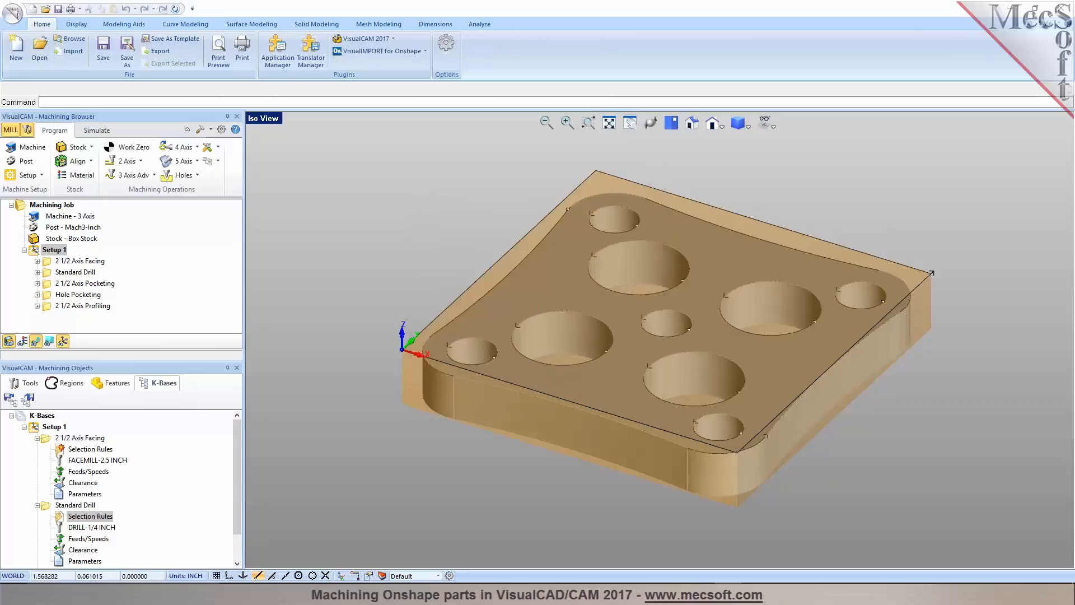
Add the knowledge base's Standard Drill operation to Setup 1 as a trial, then delete the added operation
{"action": "left_click", "coordinate": [37, 437]}
{"action": "left_click", "coordinate": [37, 449]}
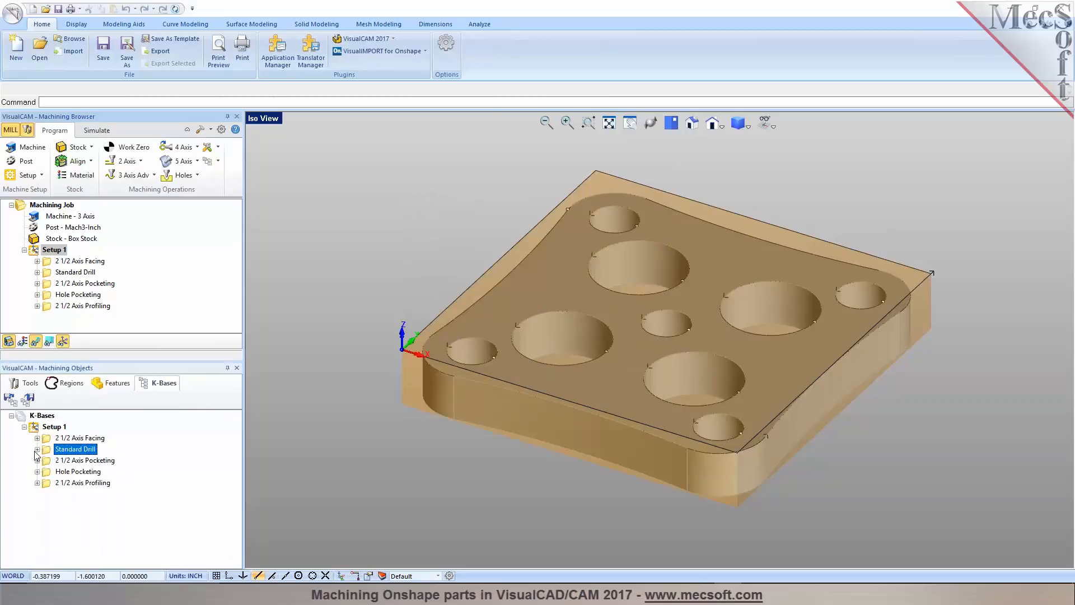
{"action": "left_click_drag", "start_coordinate": [56, 449], "coordinate": [67, 319]}
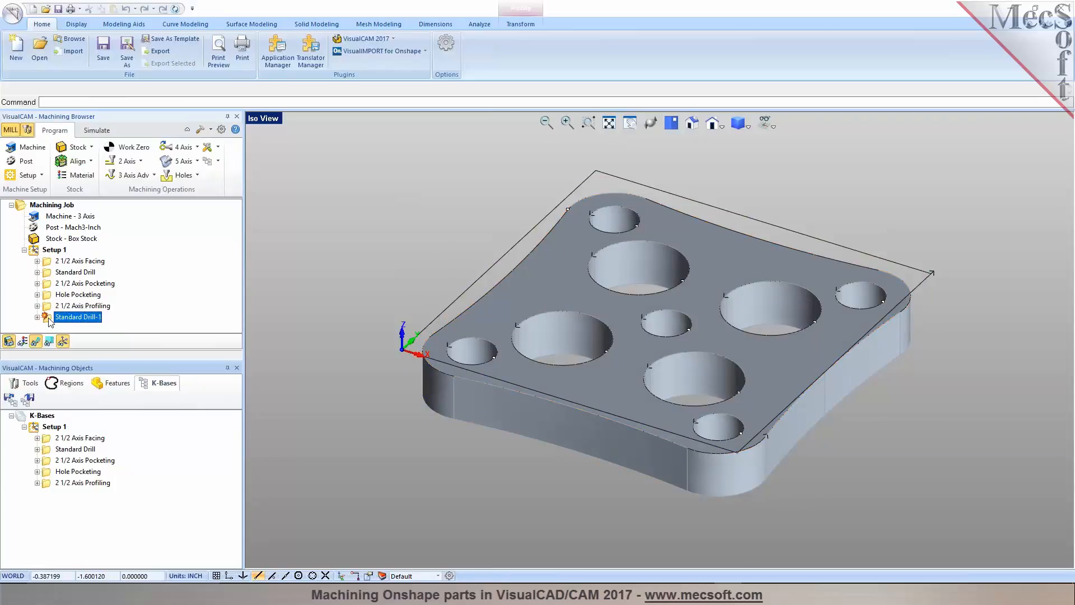
{"action": "key", "text": "Delete"}
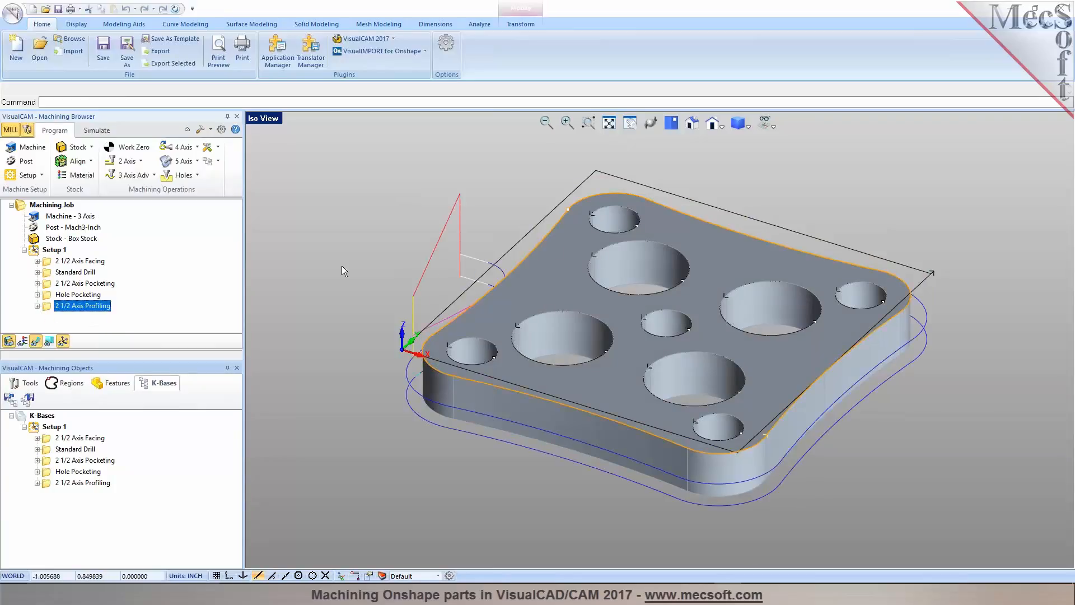
Open the knowledge base's Standard Drill selection rules and review their layer filters and color filters
{"action": "left_click", "coordinate": [46, 440]}
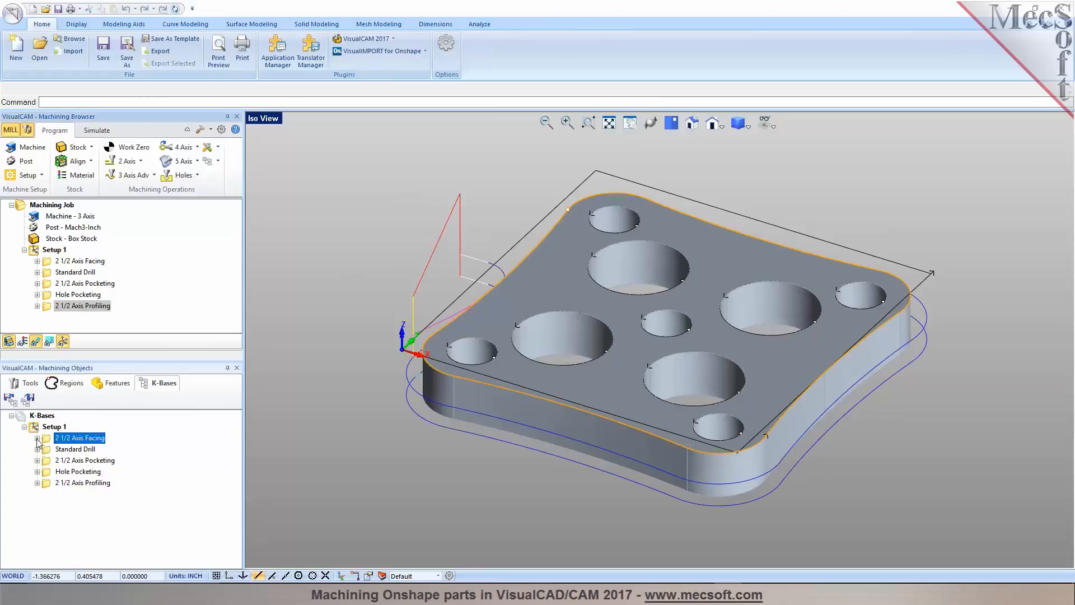
{"action": "left_click", "coordinate": [37, 438]}
{"action": "left_click", "coordinate": [70, 449]}
{"action": "double_click", "coordinate": [47, 508]}
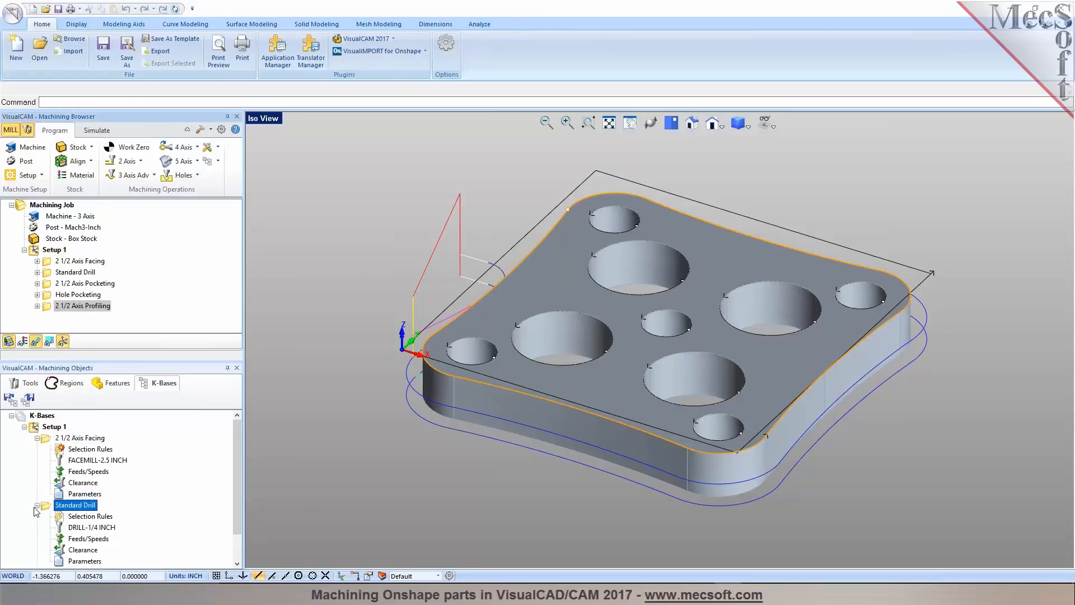
{"action": "double_click", "coordinate": [84, 516]}
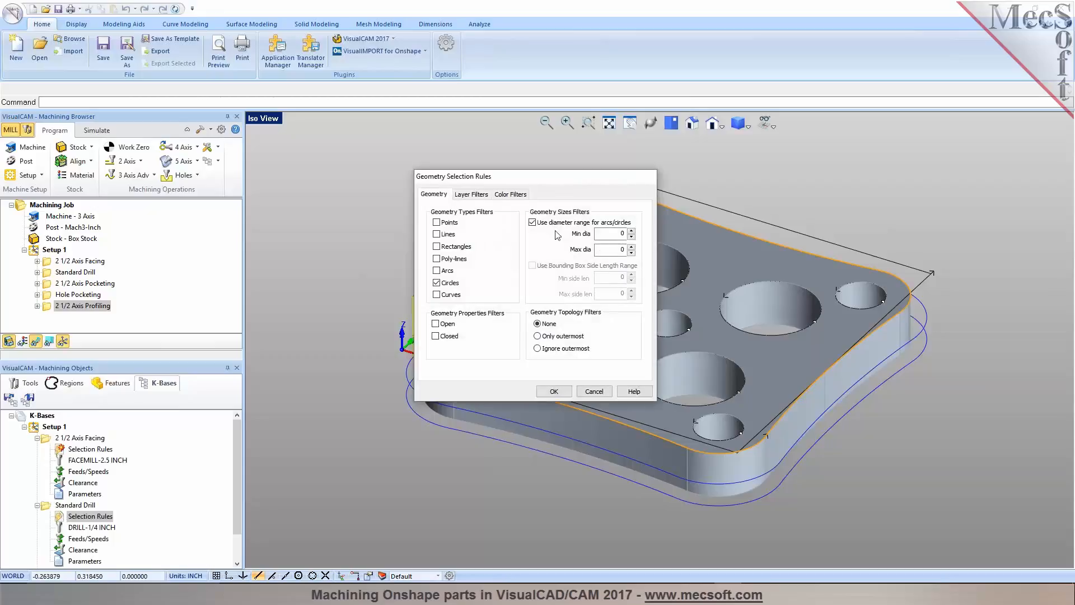
{"action": "left_click", "coordinate": [470, 194]}
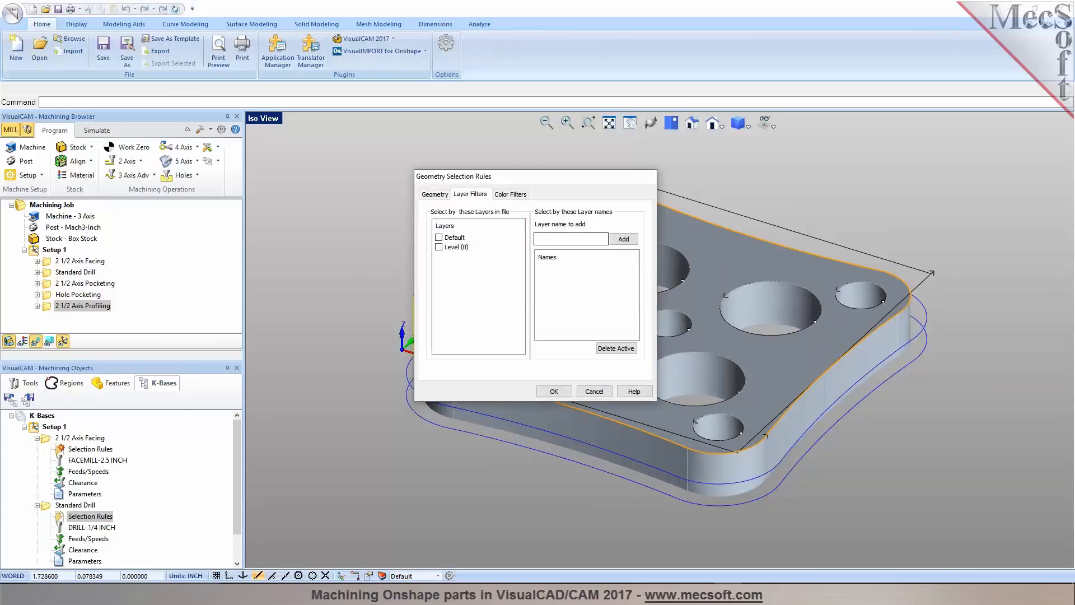
{"action": "left_click", "coordinate": [513, 195]}
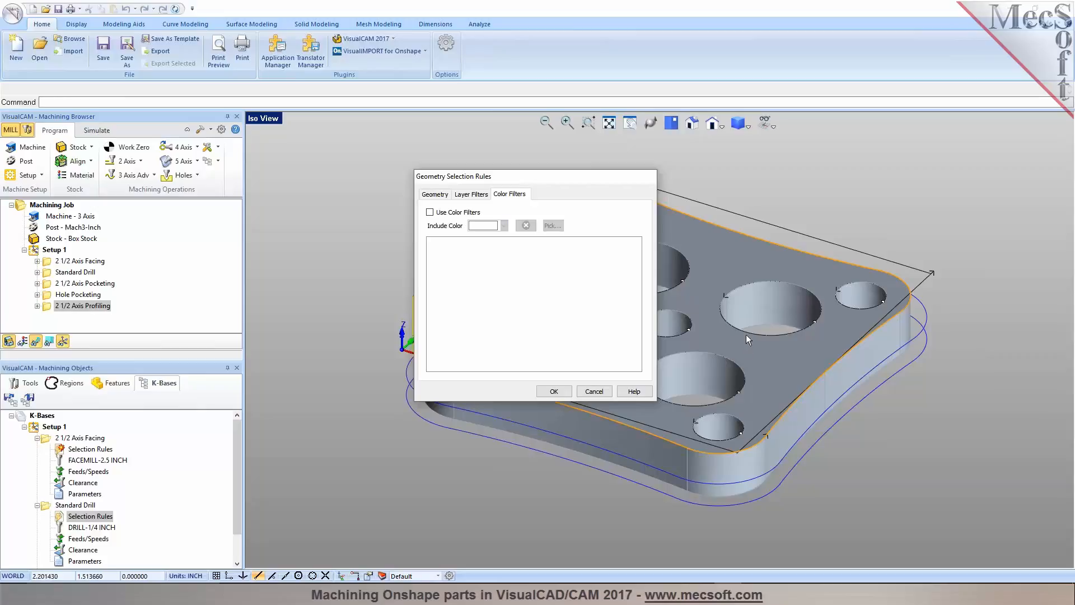
Raise the maximum diameter for arcs/circles in the Standard Drill selection rules and accept the rules
{"action": "left_click", "coordinate": [437, 195]}
{"action": "double_click", "coordinate": [624, 250]}
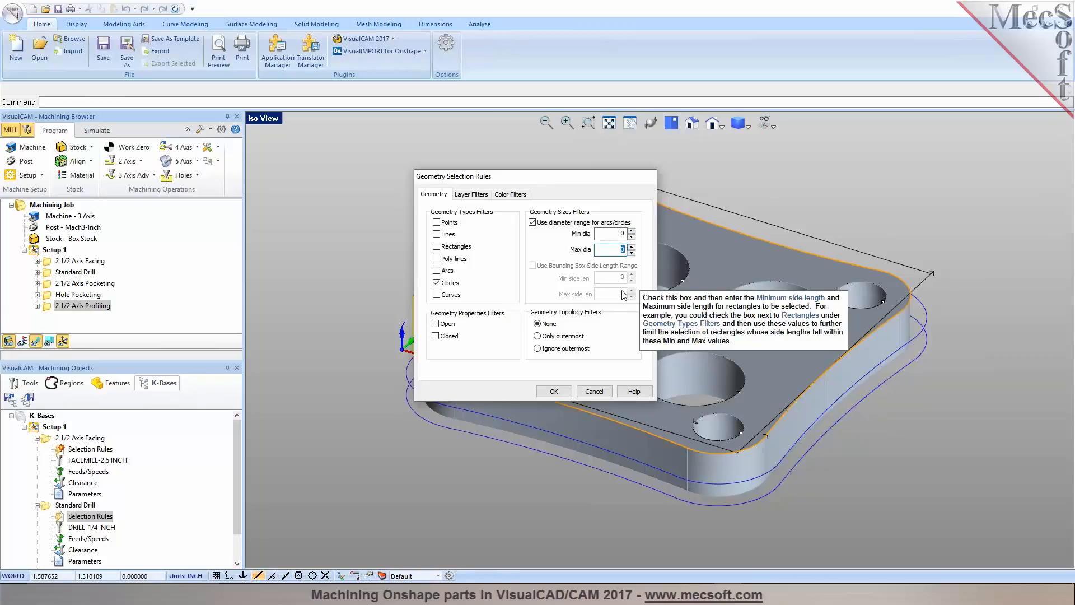
{"action": "left_click", "coordinate": [631, 247]}
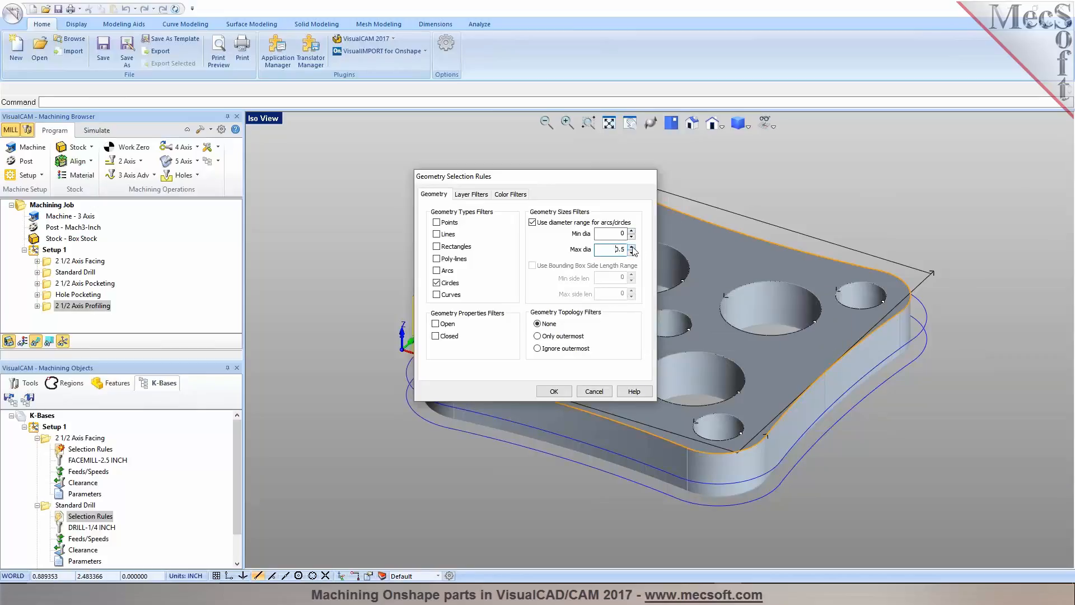
{"action": "left_click", "coordinate": [631, 248]}
{"action": "left_click", "coordinate": [555, 391]}
{"action": "double_click", "coordinate": [62, 516]}
{"action": "key", "text": "Return"}
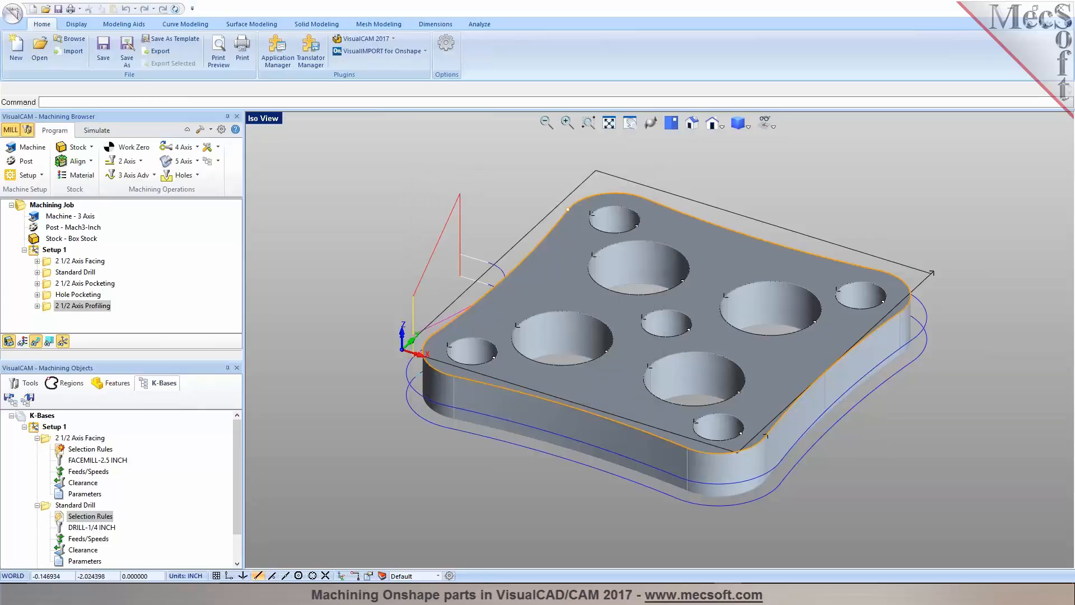
Add the knowledge base's Standard Drill operation to Setup 1 again and regenerate its toolpath
{"action": "left_click", "coordinate": [44, 506]}
{"action": "left_click", "coordinate": [37, 439]}
{"action": "left_click", "coordinate": [37, 450]}
{"action": "left_click_drag", "start_coordinate": [49, 450], "coordinate": [98, 320]}
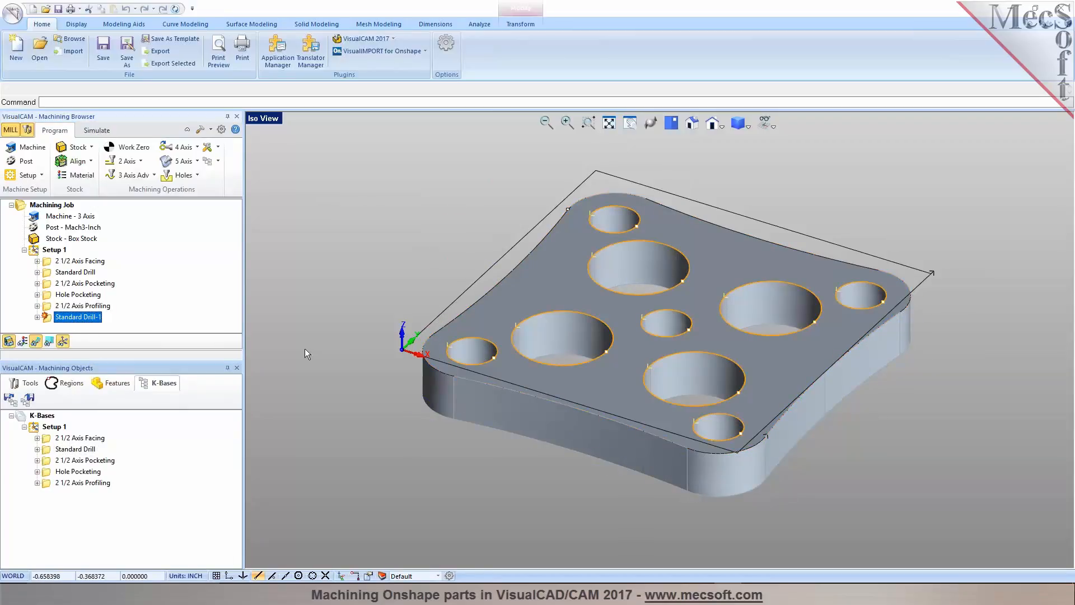
{"action": "right_click", "coordinate": [40, 318]}
{"action": "left_click", "coordinate": [57, 329]}
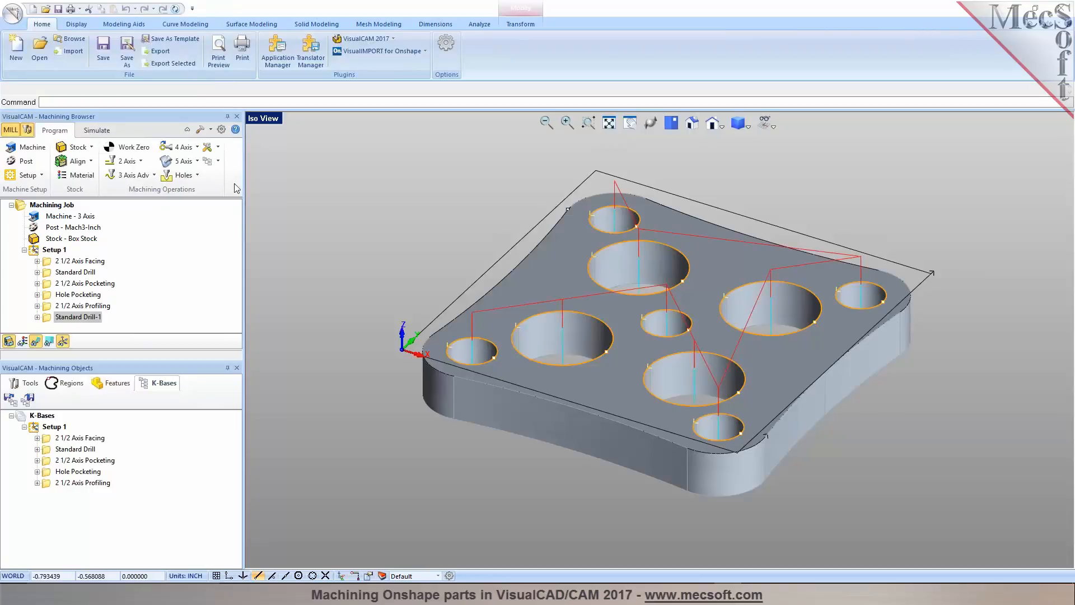
Delete the facing, pocketing, hole pocketing and profiling operations from the knowledge base, keeping only Standard Drill
{"action": "left_click", "coordinate": [48, 441]}
{"action": "key", "text": "Delete"}
{"action": "key", "text": "Delete"}
{"action": "key", "text": "Delete"}
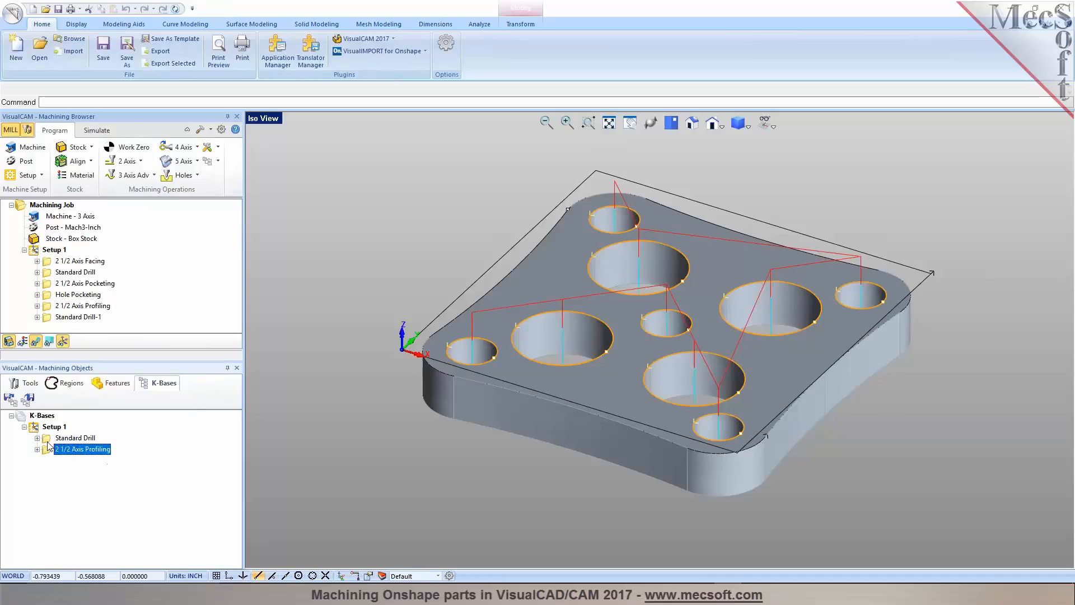
{"action": "key", "text": "Delete"}
Remove Setup 1 and all its operations from the machining job, keeping the machine, post and stock
{"action": "left_click", "coordinate": [51, 205]}
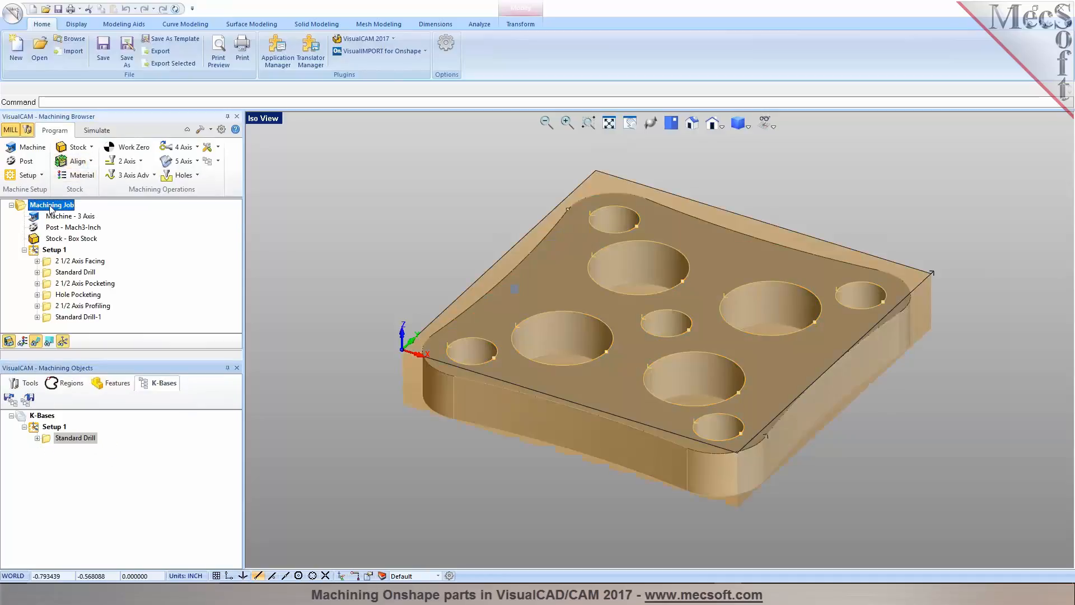
{"action": "key", "text": "Delete"}
{"action": "left_click", "coordinate": [584, 336]}
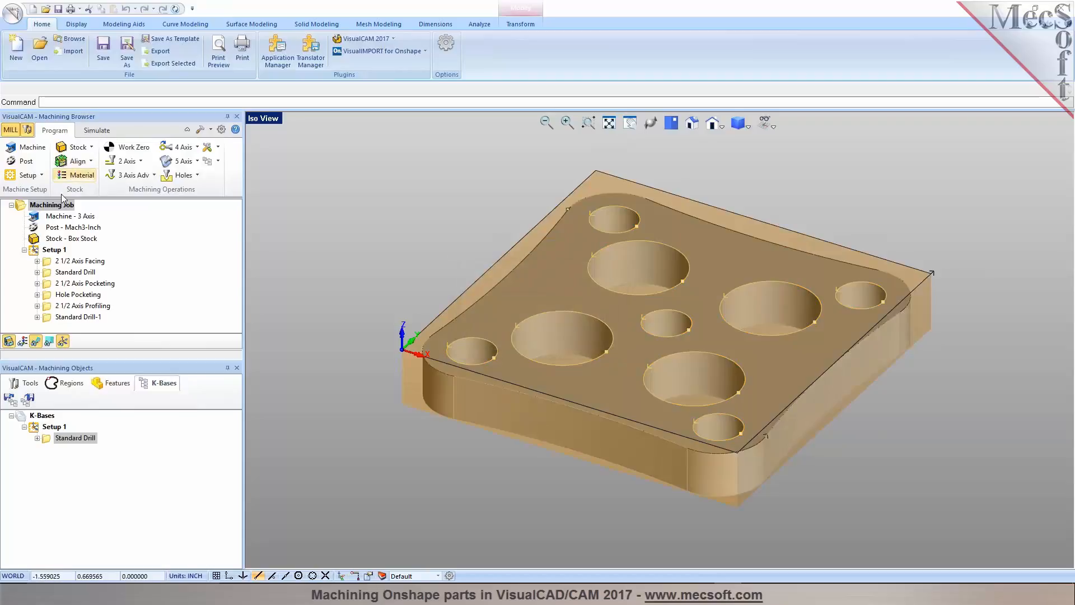
{"action": "right_click", "coordinate": [60, 206]}
{"action": "left_click", "coordinate": [96, 318]}
Save the Standard Drill knowledge base to the Desktop, appending KB to the file name Mold Middle2
{"action": "left_click", "coordinate": [50, 426]}
{"action": "left_click", "coordinate": [59, 437]}
{"action": "left_click", "coordinate": [28, 399]}
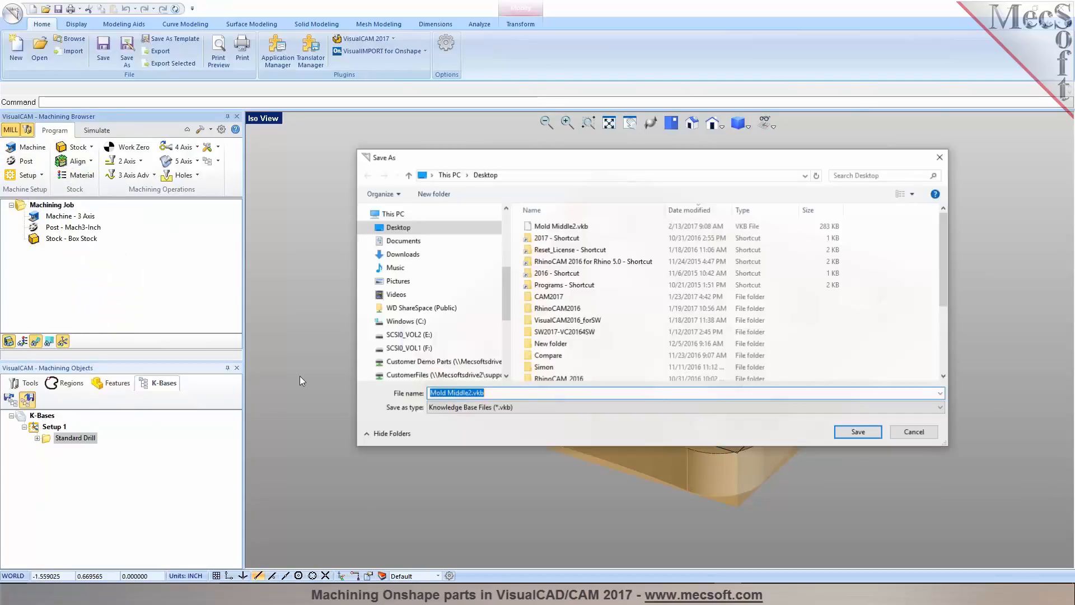
{"action": "left_click", "coordinate": [470, 393]}
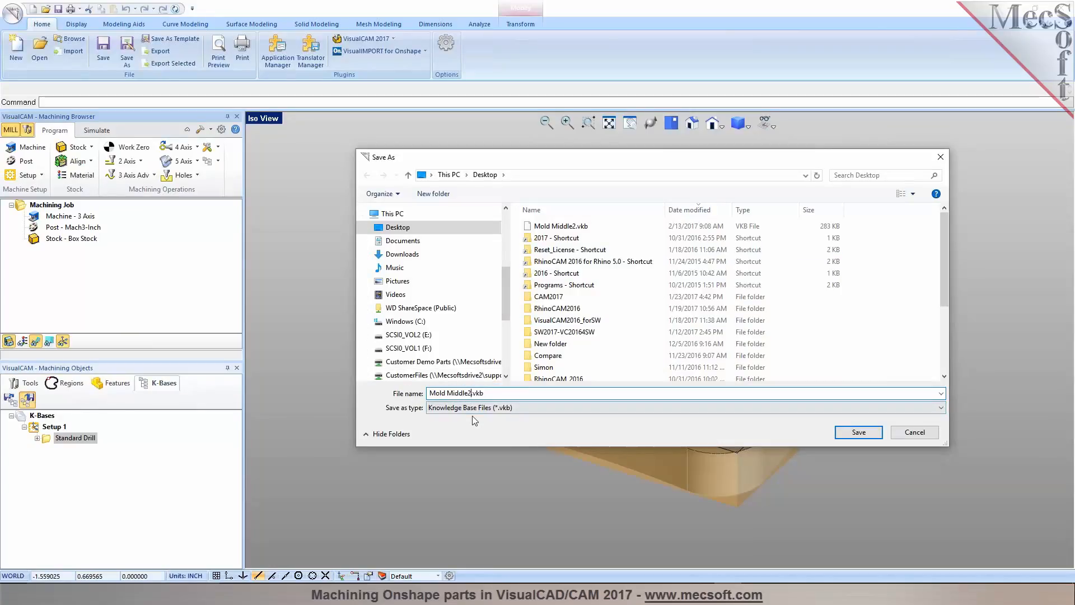
{"action": "type", "text": "KB"}
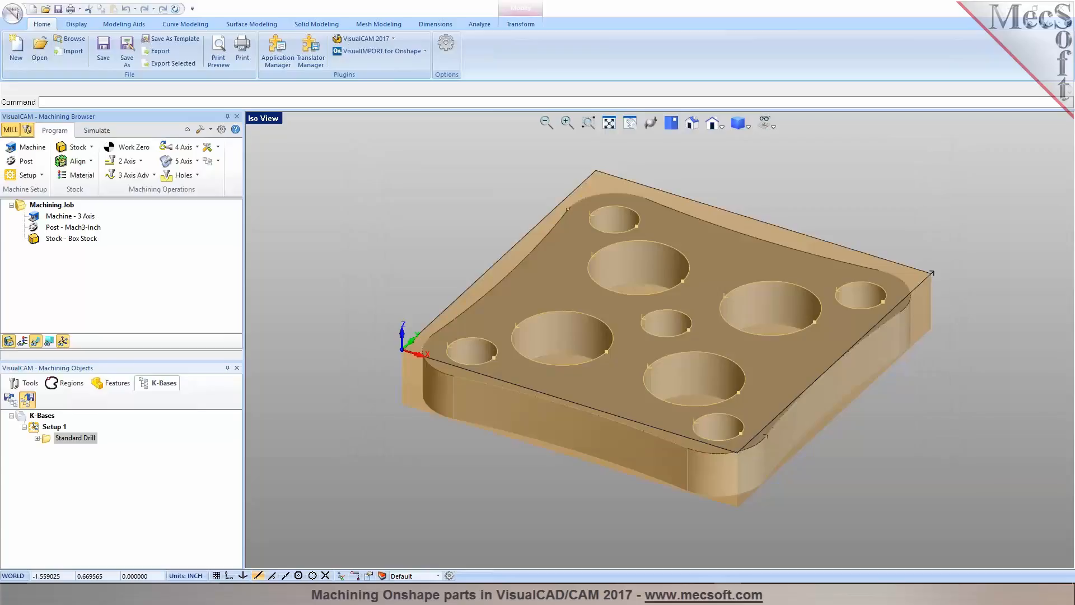
Load the saved Standard Drill knowledge base from the Desktop into the machining job
{"action": "left_click", "coordinate": [218, 162]}
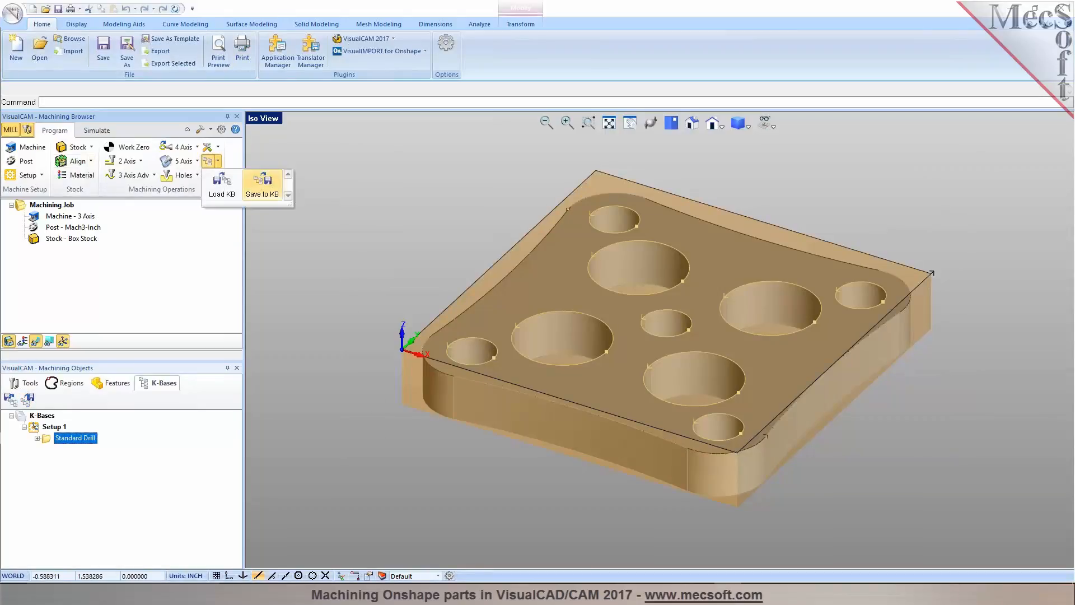
{"action": "left_click", "coordinate": [263, 221]}
{"action": "left_click", "coordinate": [218, 162]}
{"action": "left_click", "coordinate": [217, 186]}
{"action": "left_click", "coordinate": [593, 225]}
{"action": "left_click", "coordinate": [874, 432]}
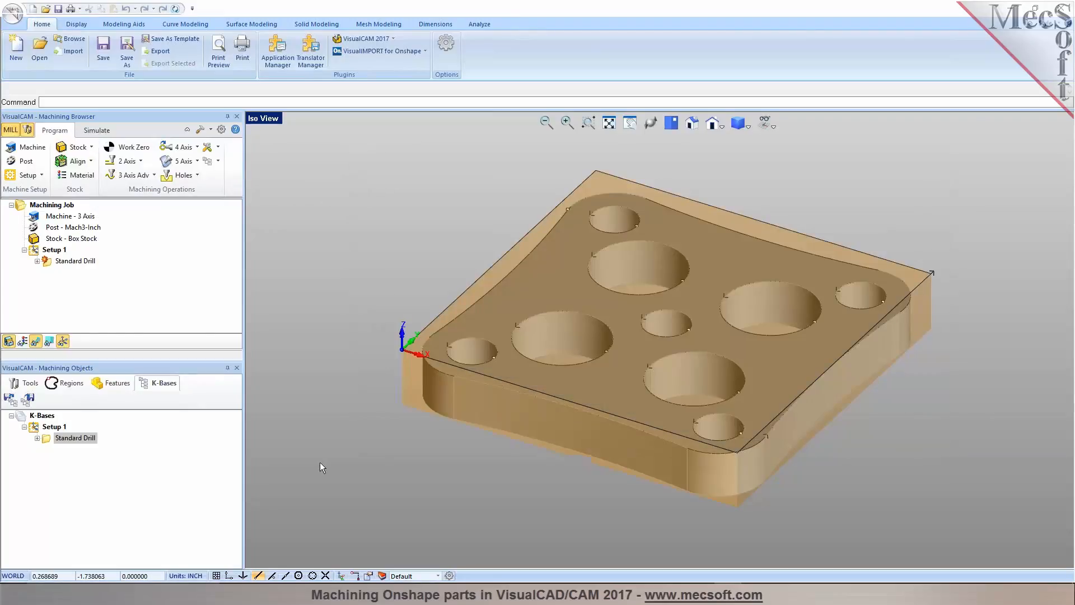
Review the loaded Standard Drill operation's hole regions, generate its toolpath and toggle toolpath visibility
{"action": "left_click", "coordinate": [51, 262]}
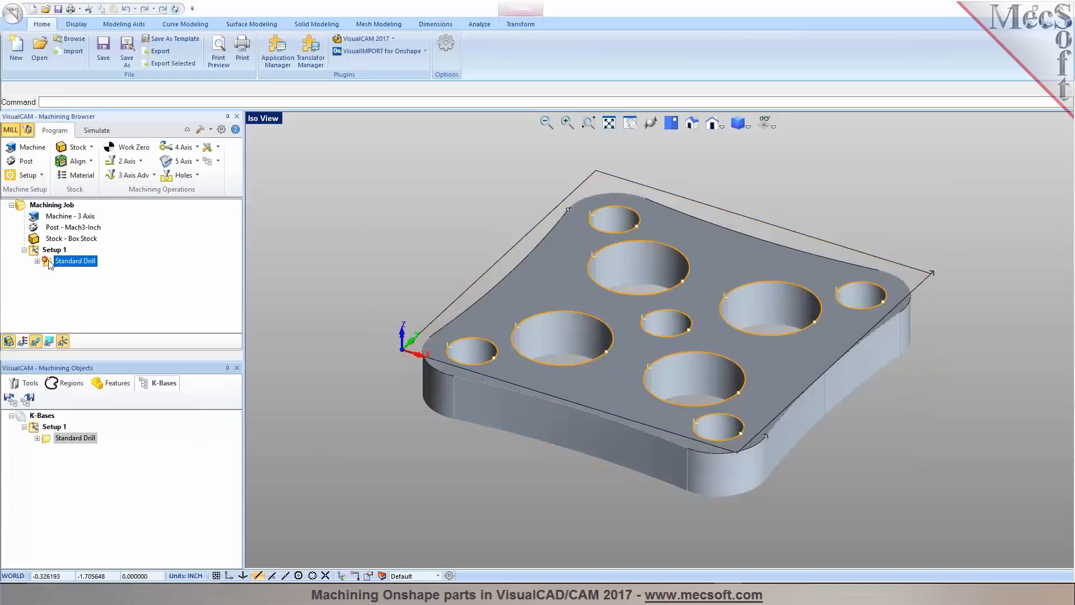
{"action": "double_click", "coordinate": [51, 262]}
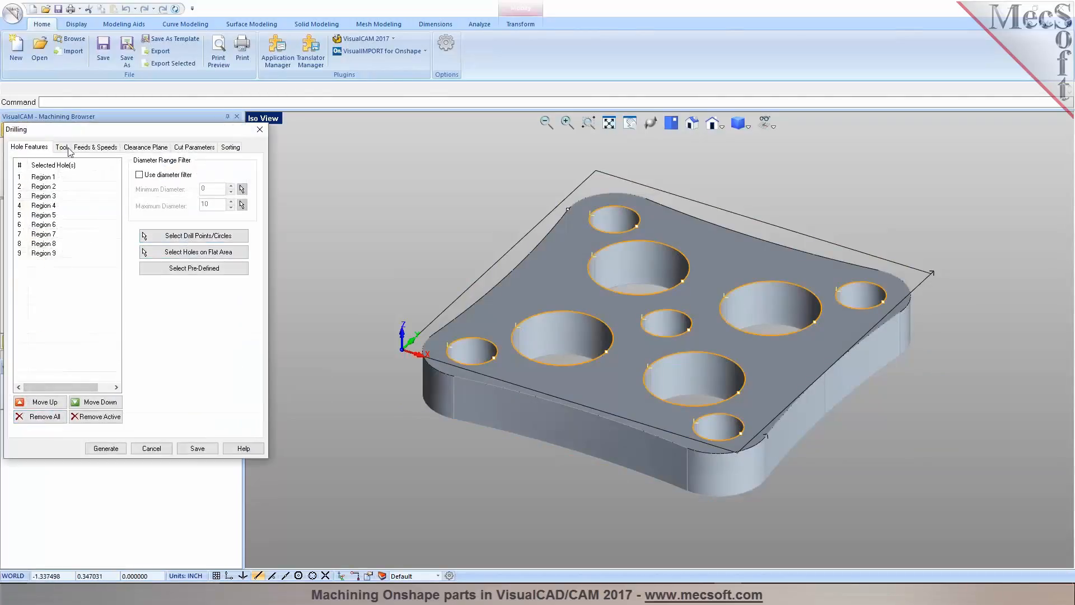
{"action": "mouse_move", "coordinate": [72, 276]}
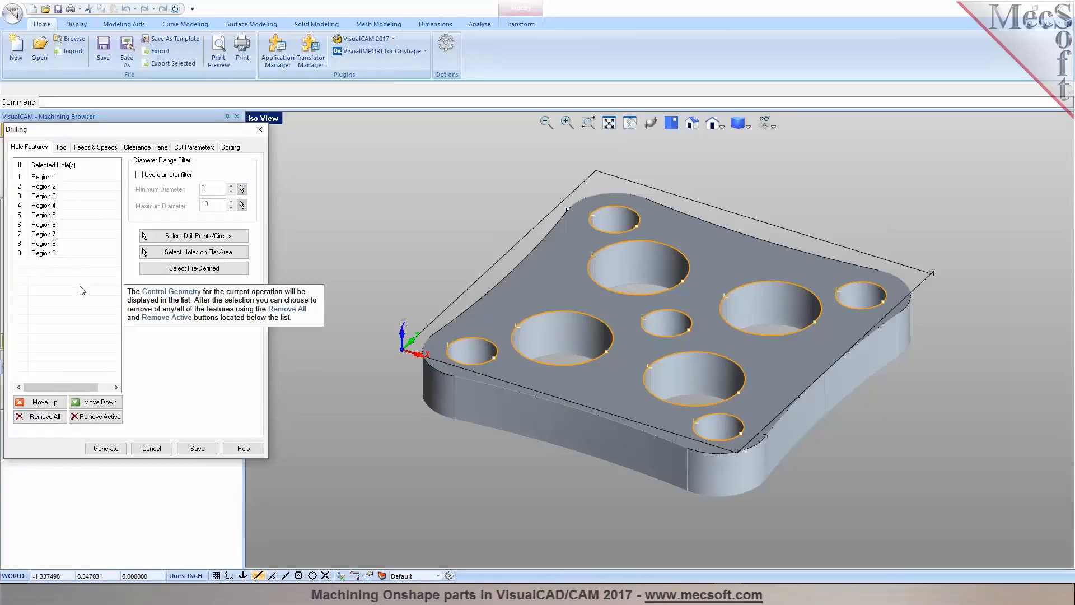
{"action": "left_click", "coordinate": [104, 449]}
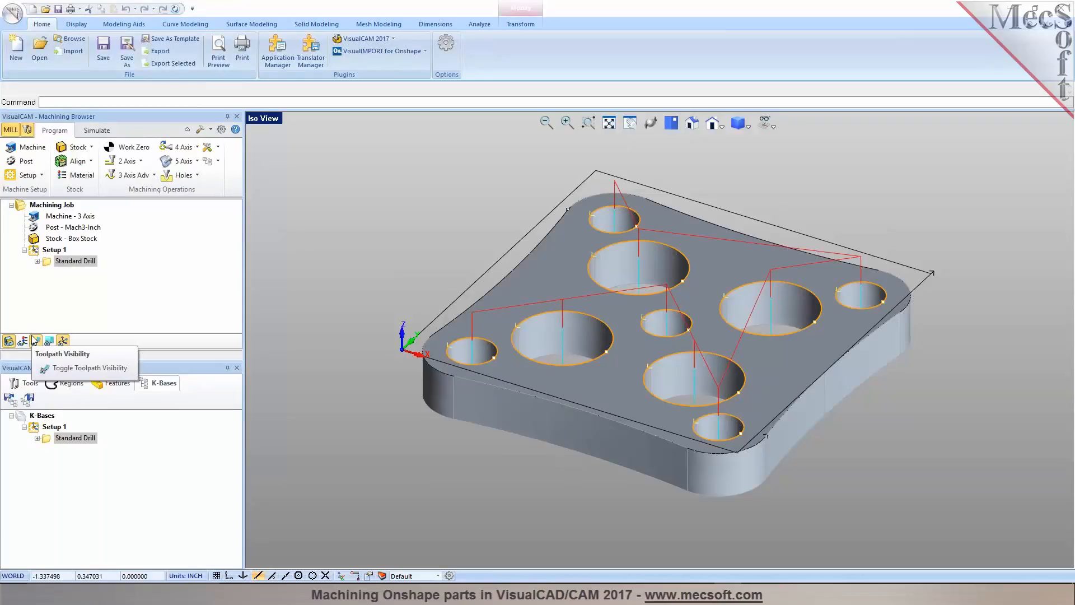
{"action": "left_click", "coordinate": [35, 340]}
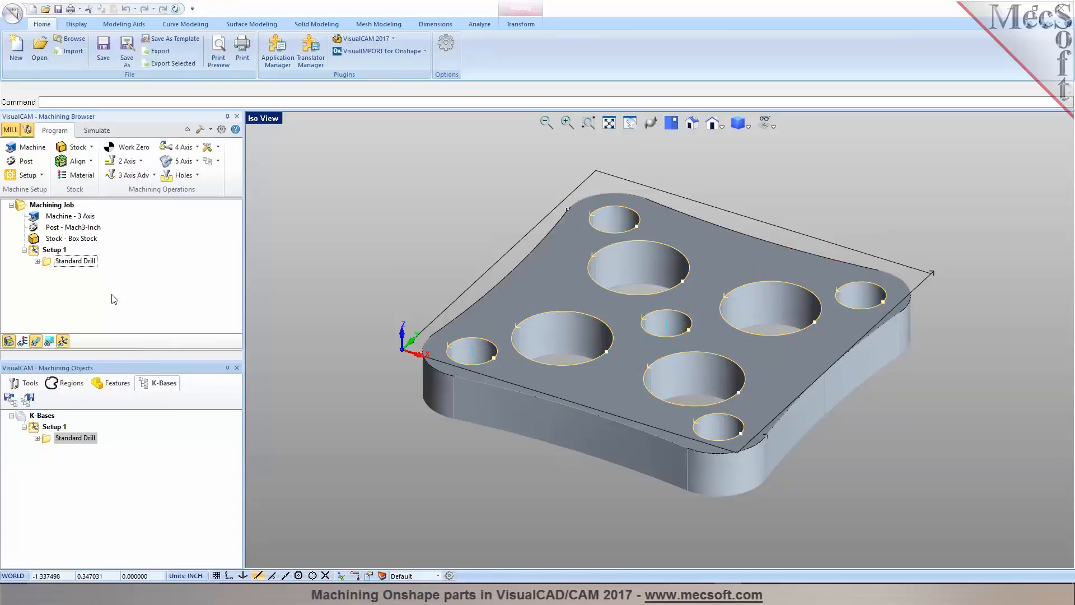